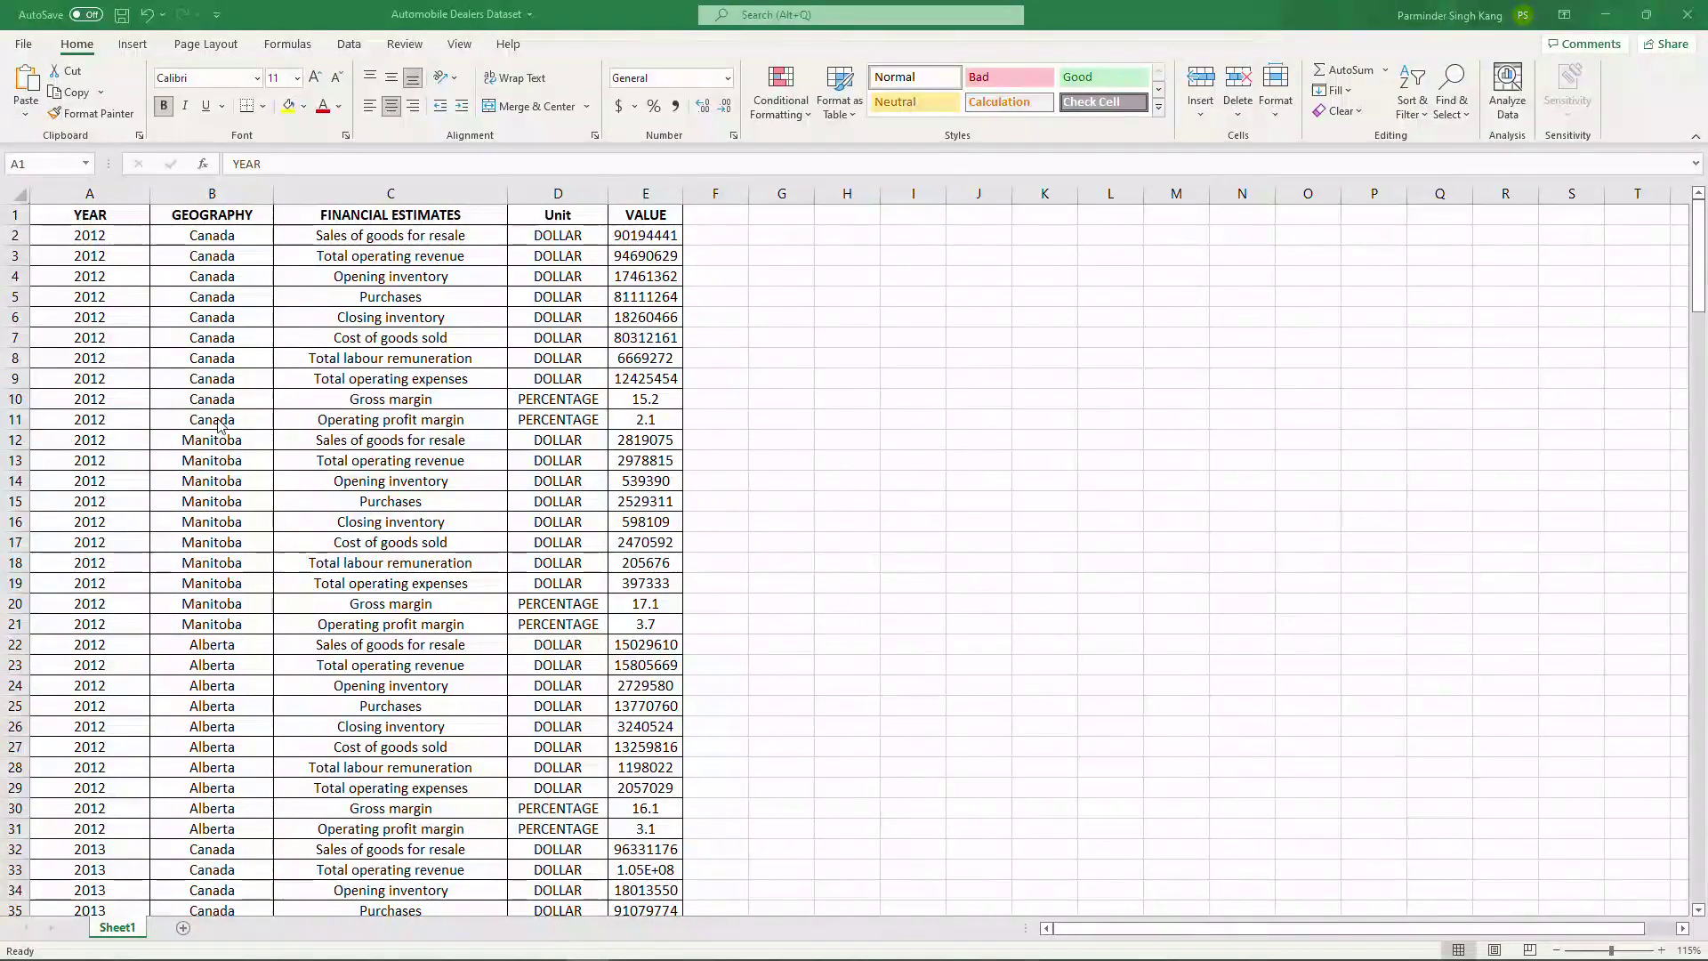
pyautogui.click(137, 257)
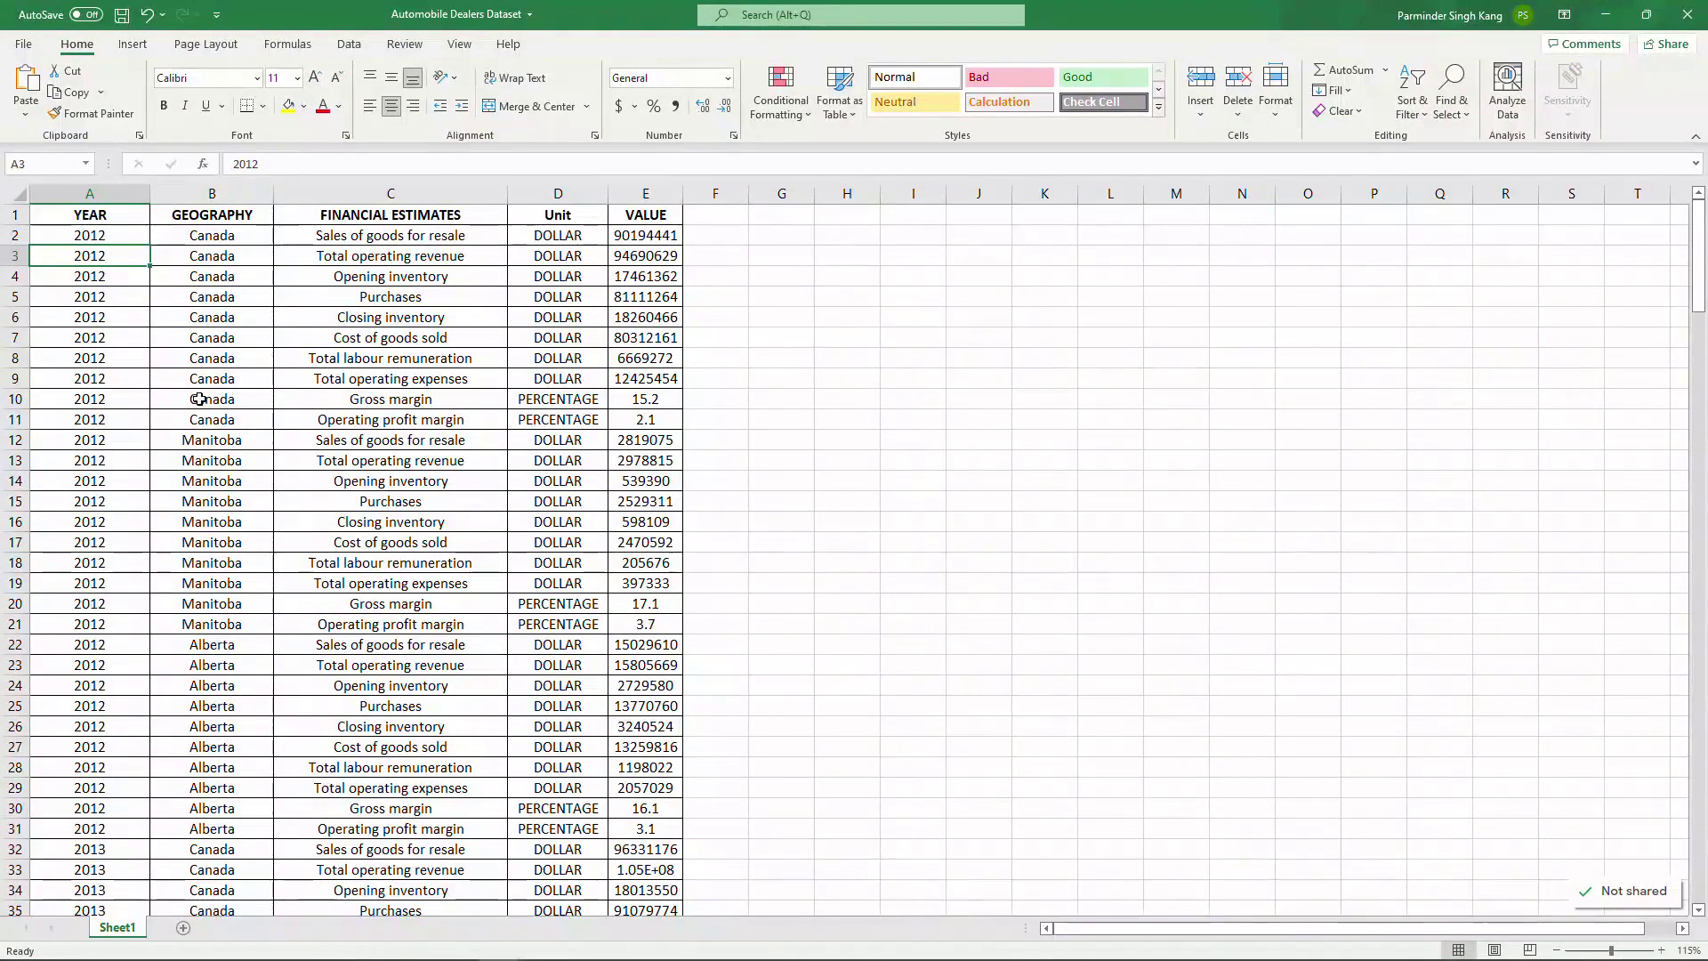
pyautogui.click(132, 44)
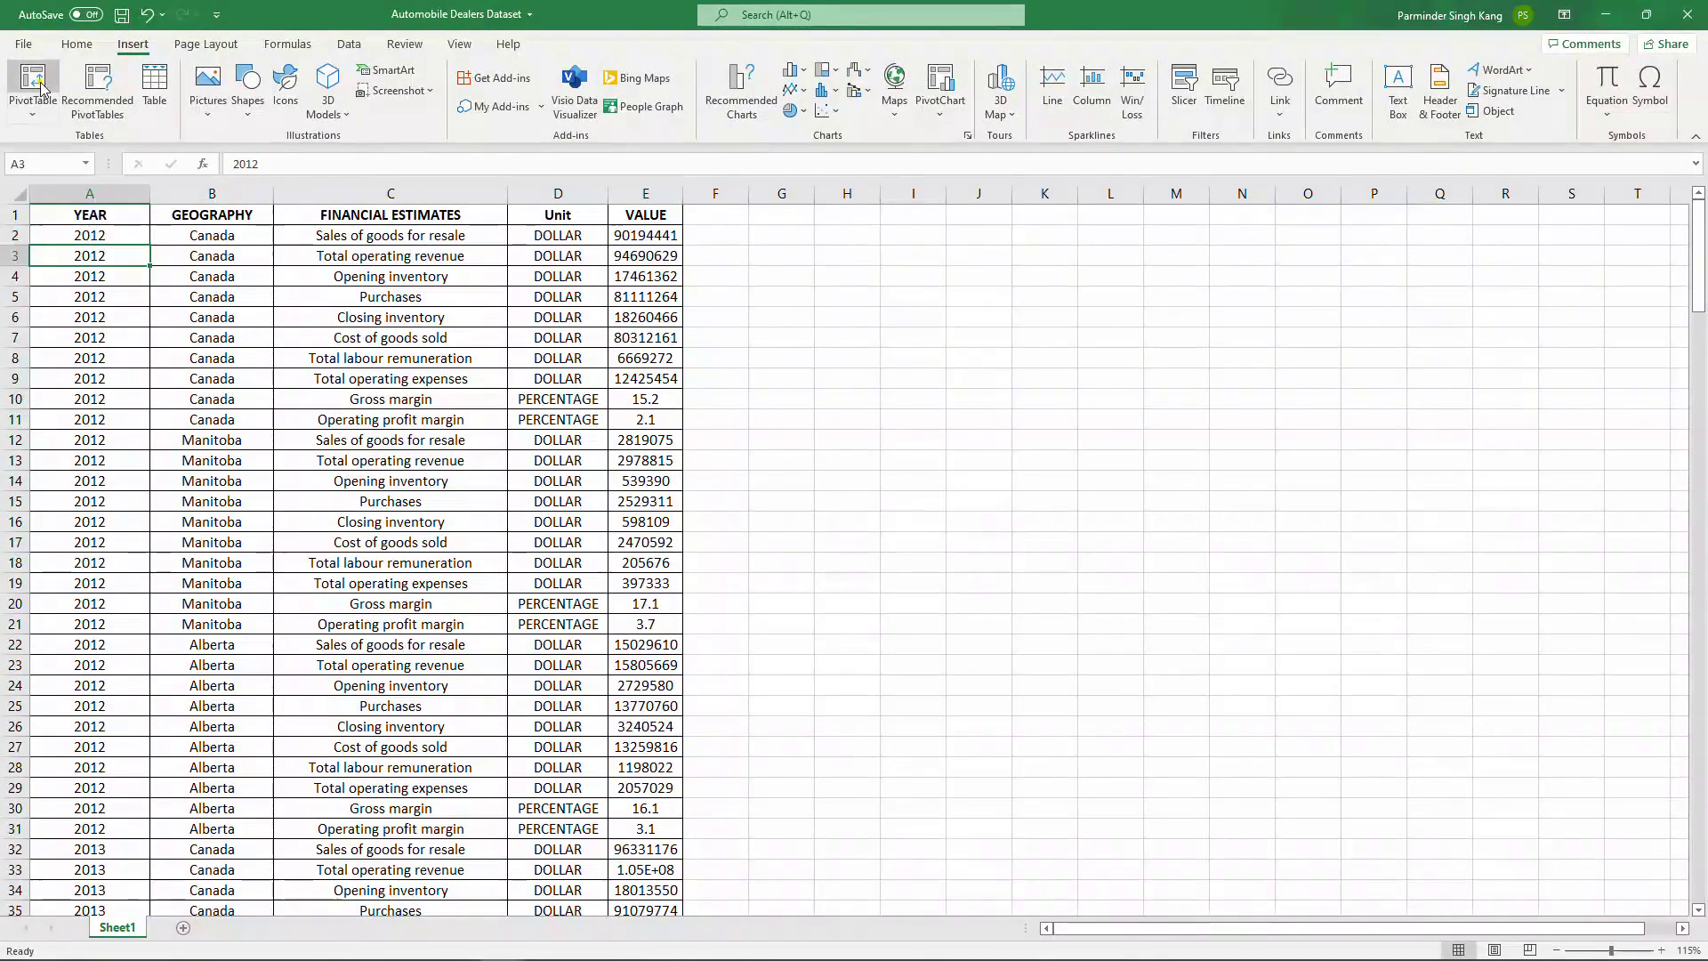
pyautogui.click(33, 81)
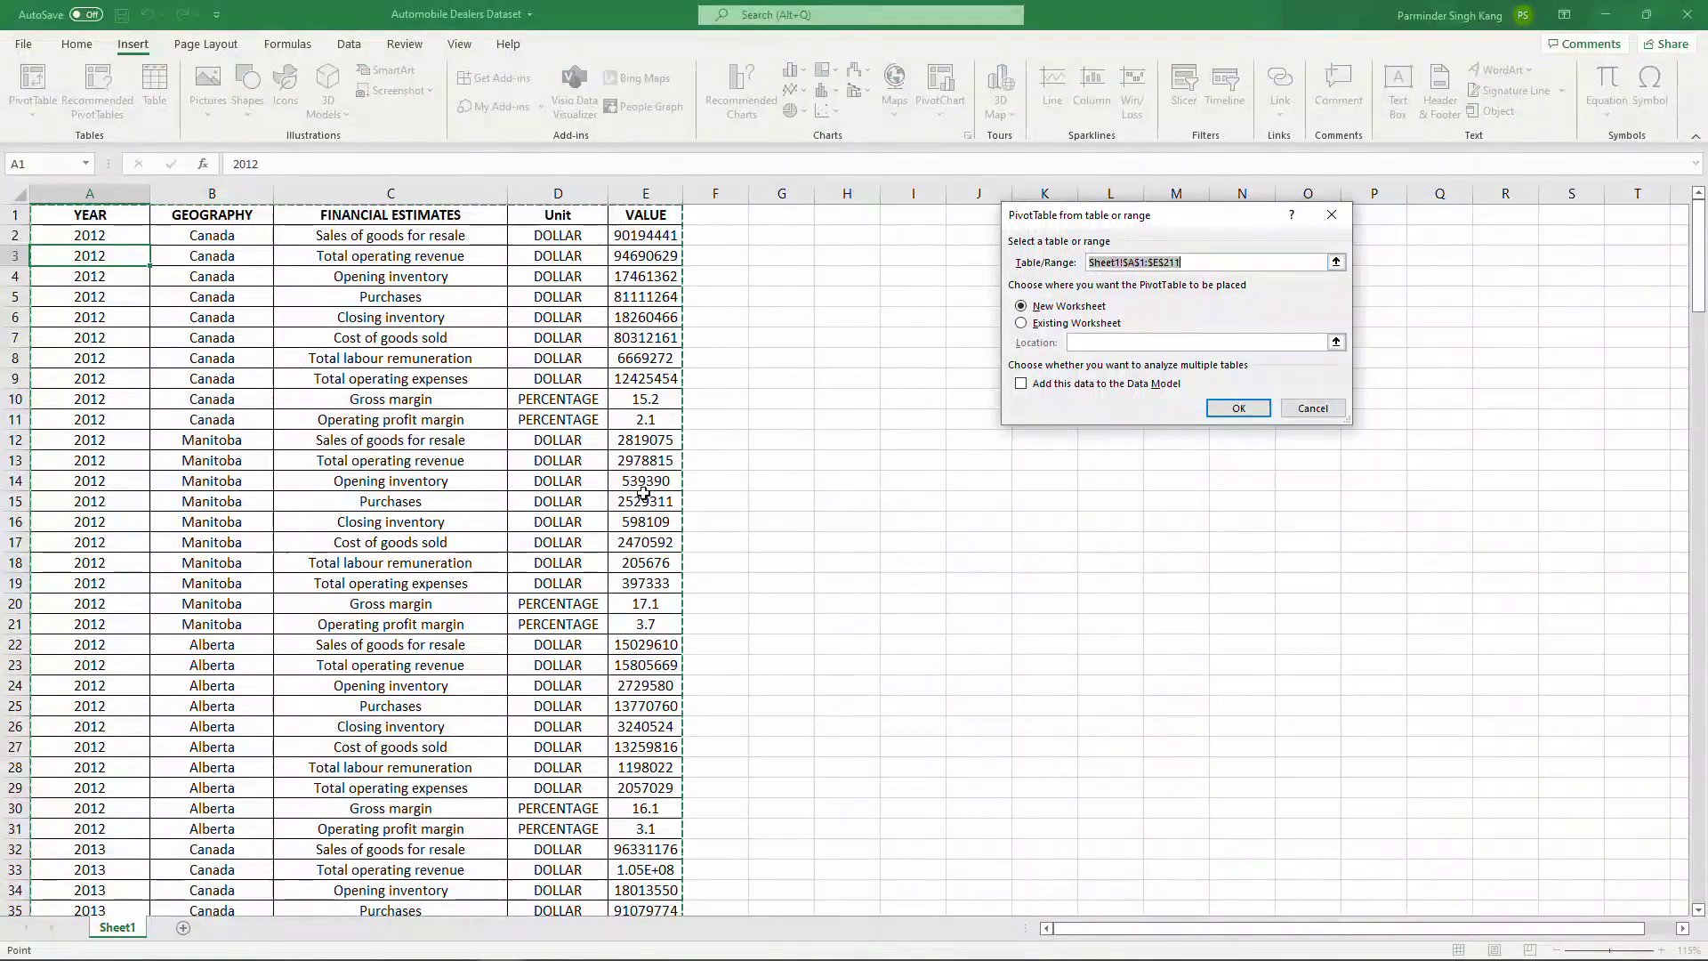
pyautogui.scroll(-15, 643, 470)
pyautogui.scroll(-12, 593, 583)
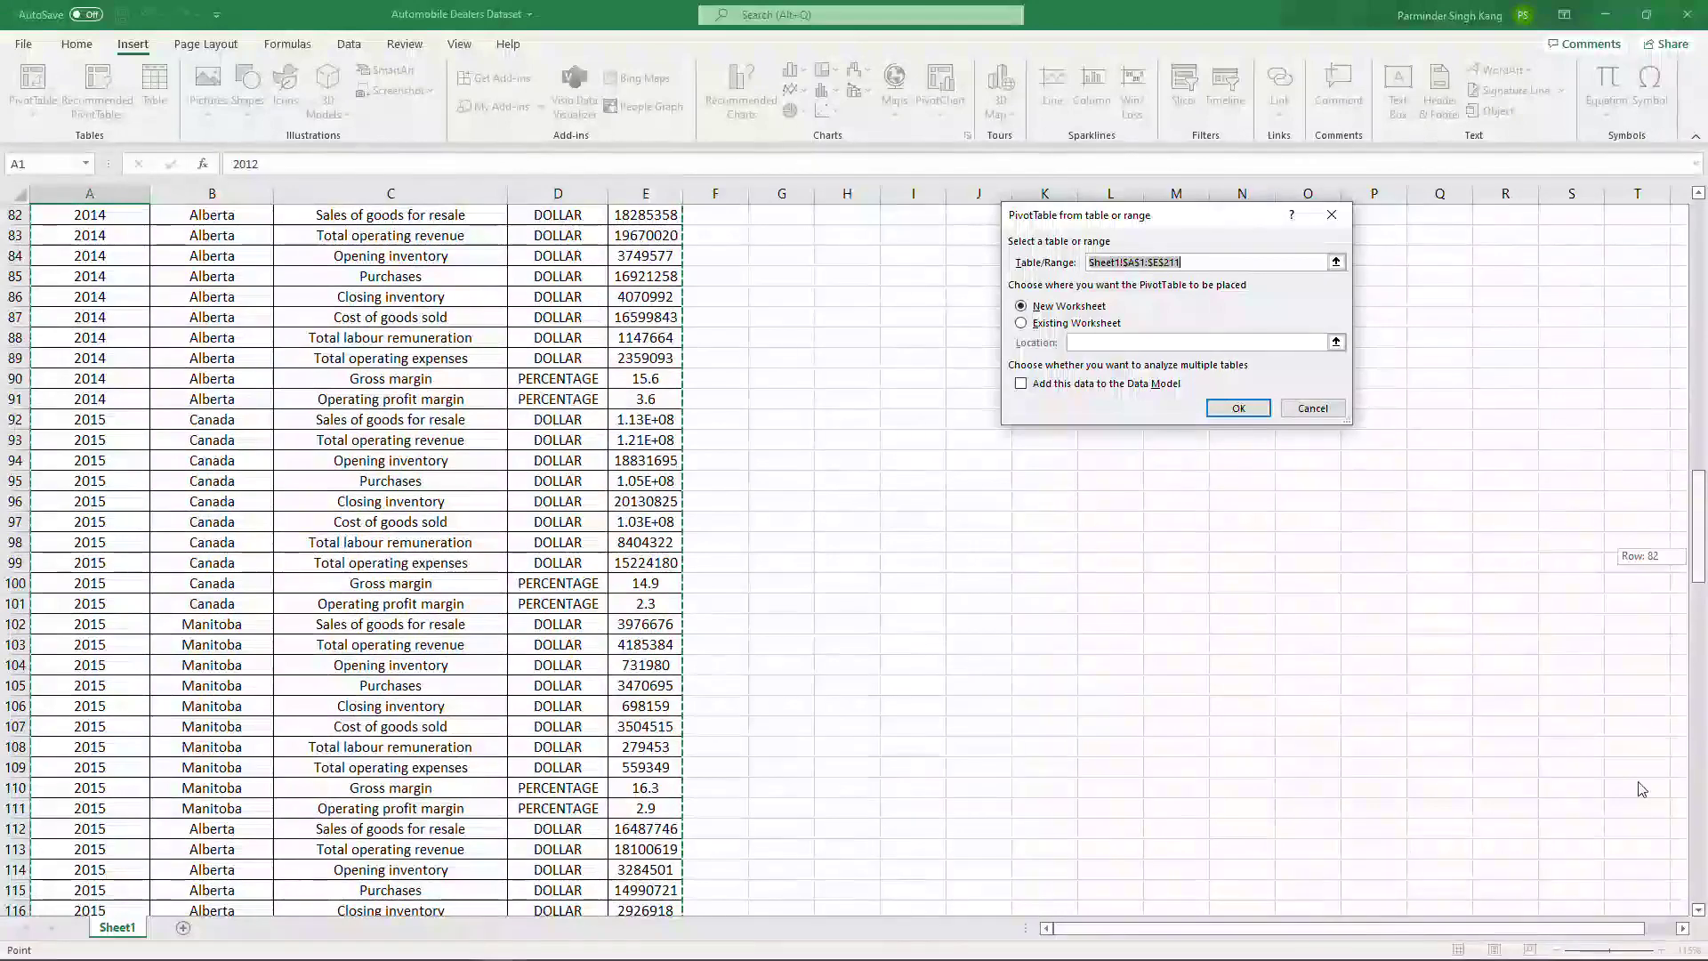
pyautogui.scroll(-20, 1676, 655)
pyautogui.moveTo(1706, 543); pyautogui.dragTo(1701, 253)
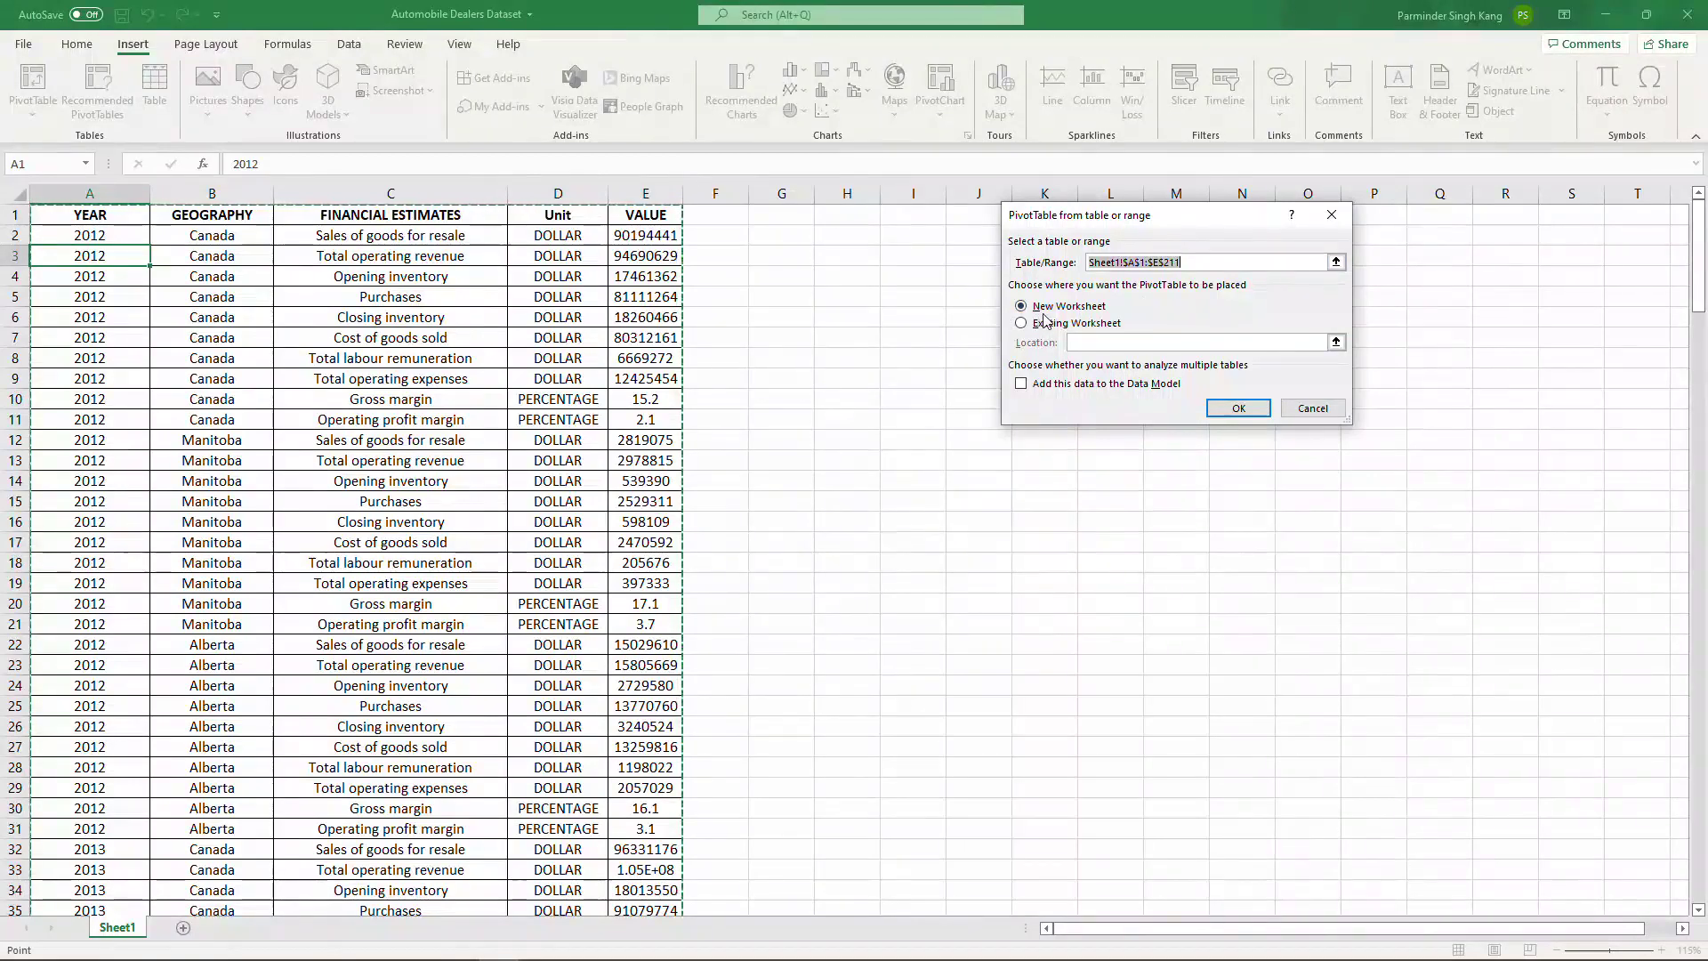
pyautogui.click(1313, 408)
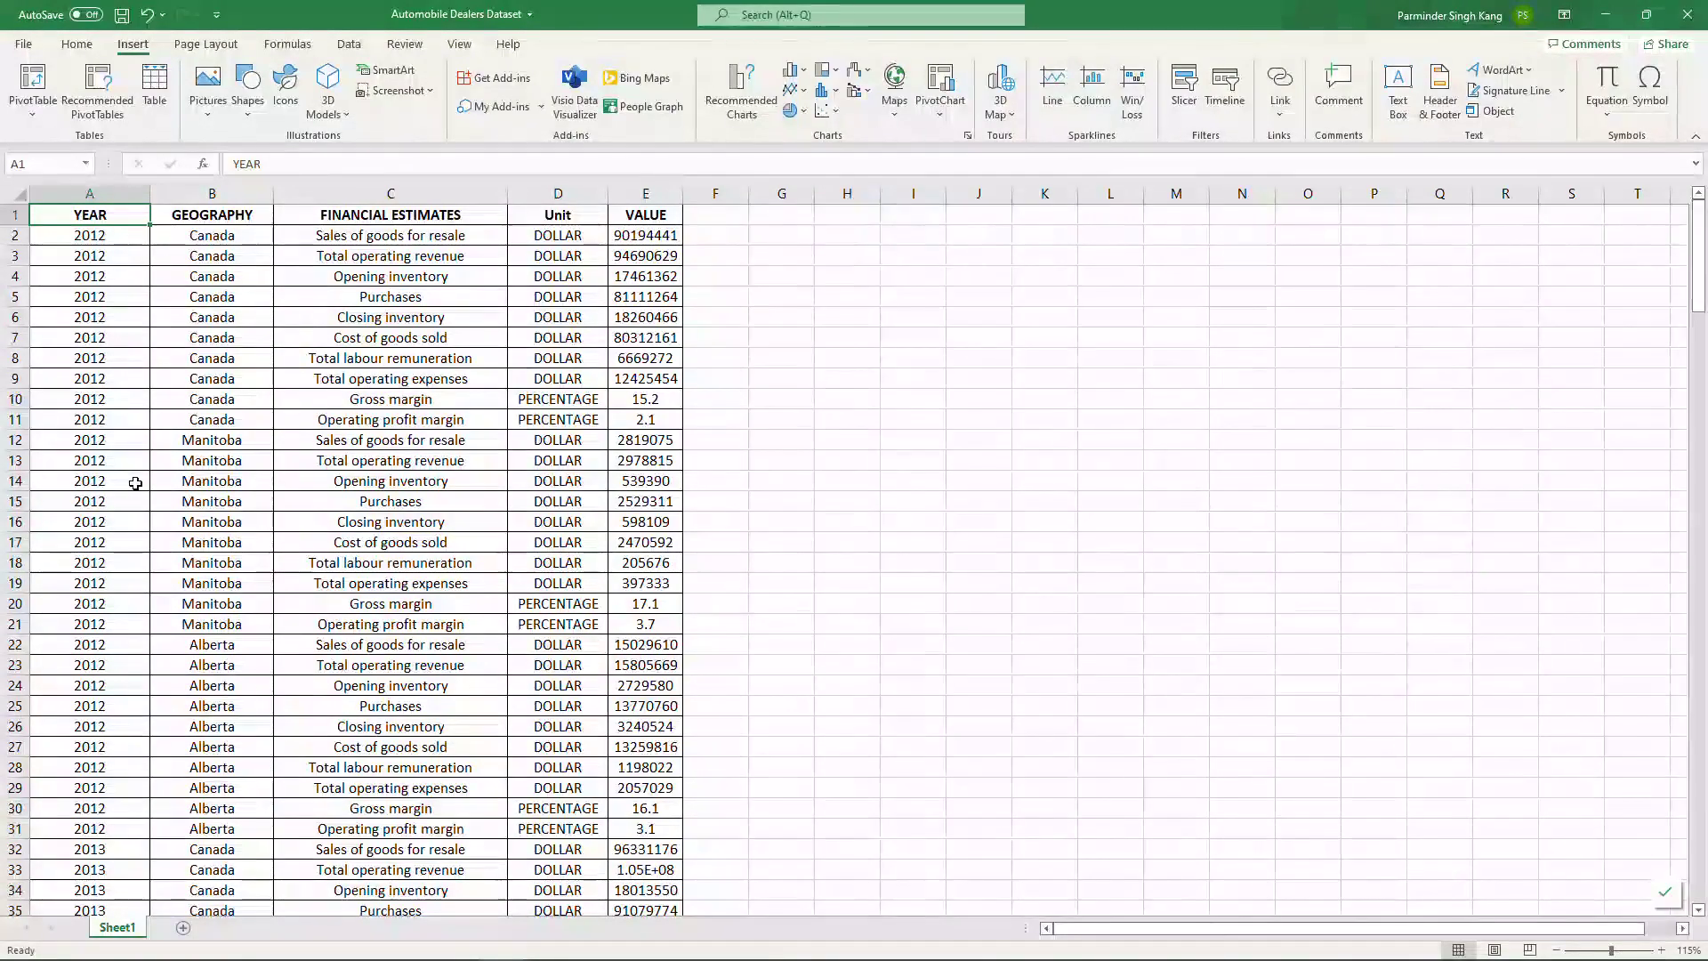
# - Convert the data range A1:E211 into a table with headers and name the table ADdaatset
pyautogui.hotkey('ctrl', 't')
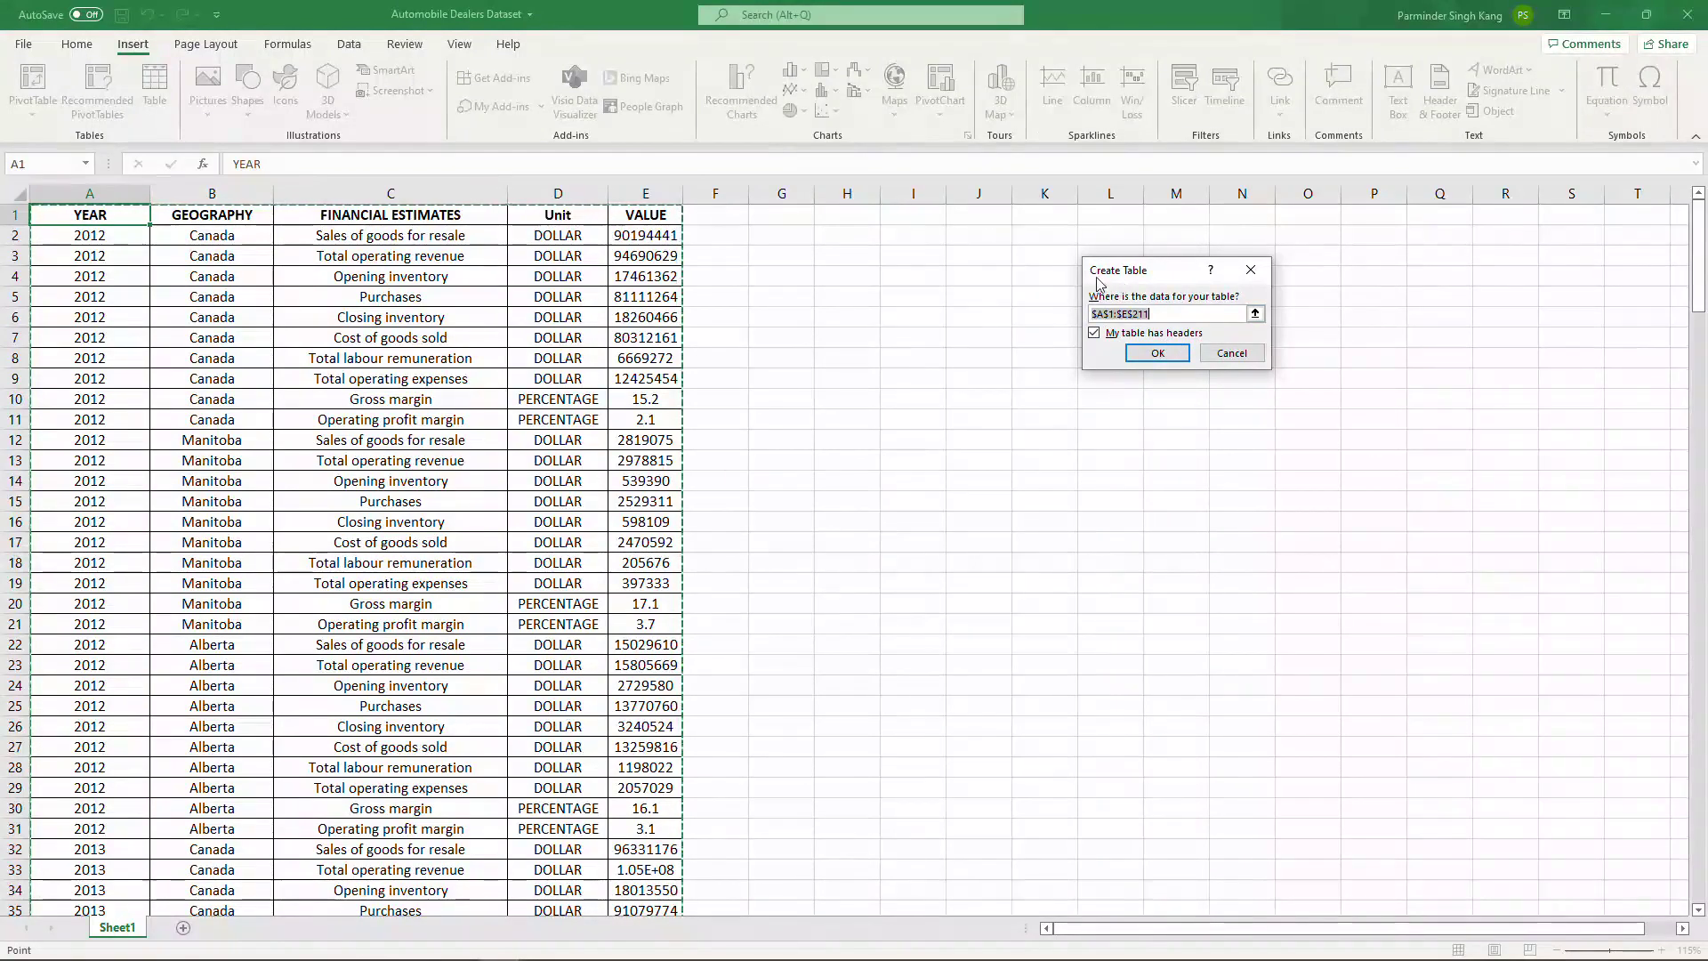
pyautogui.click(1147, 351)
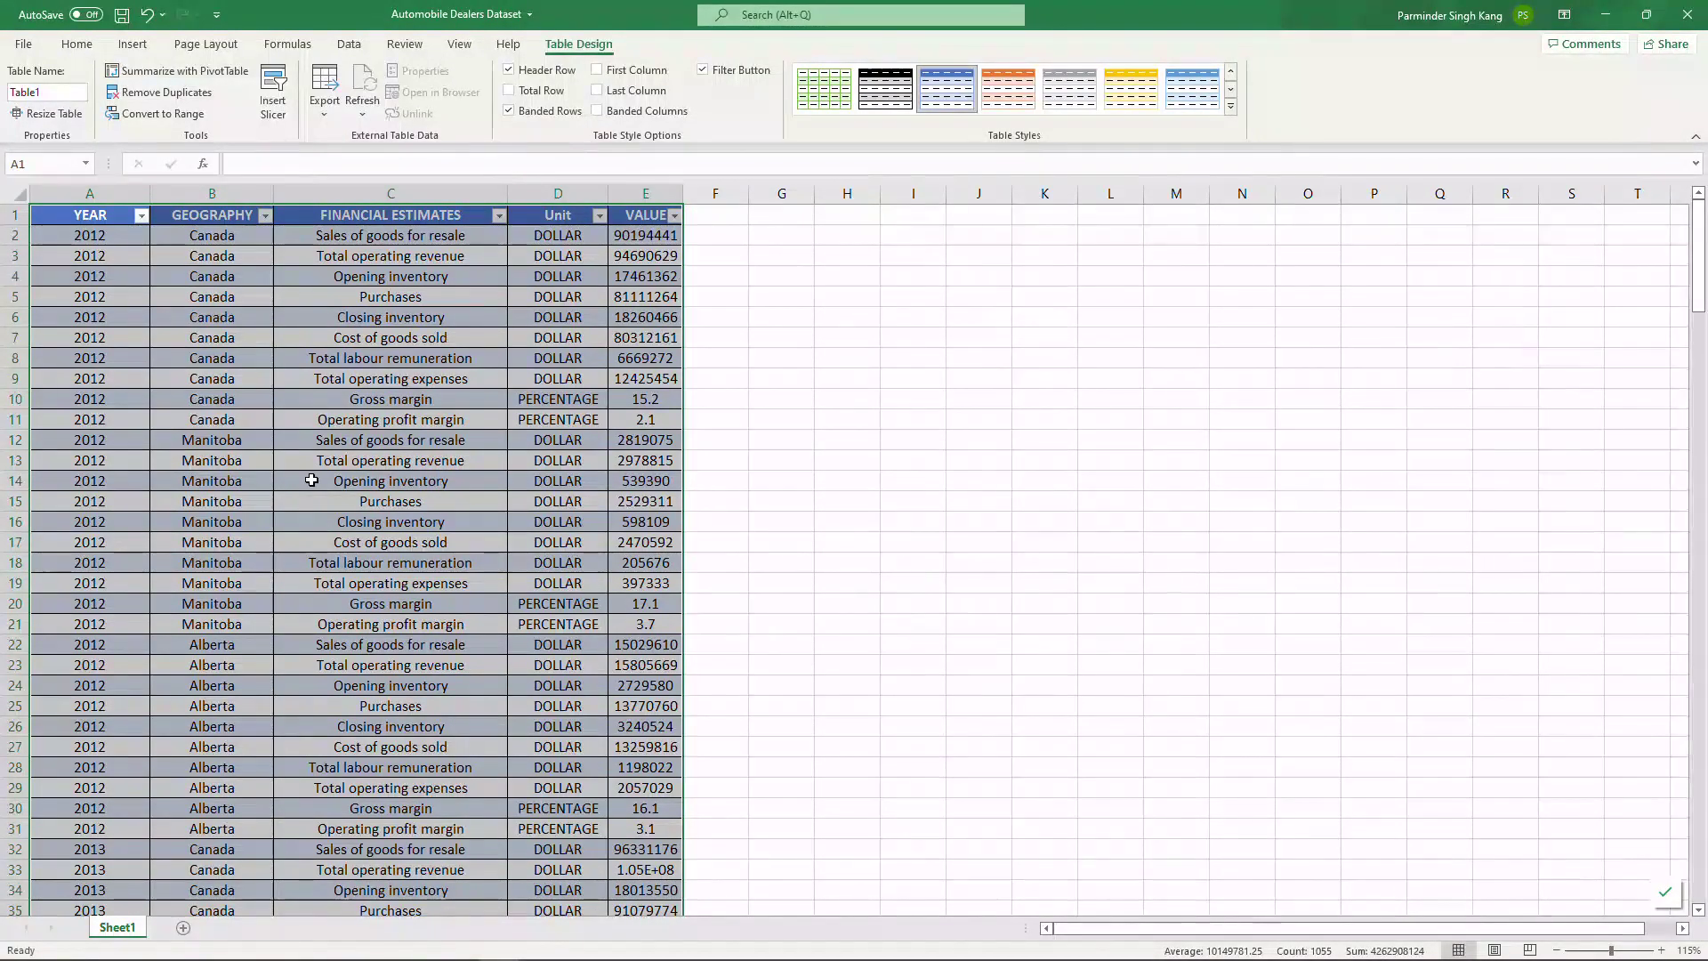
pyautogui.hotkey('alt', 'Tab')
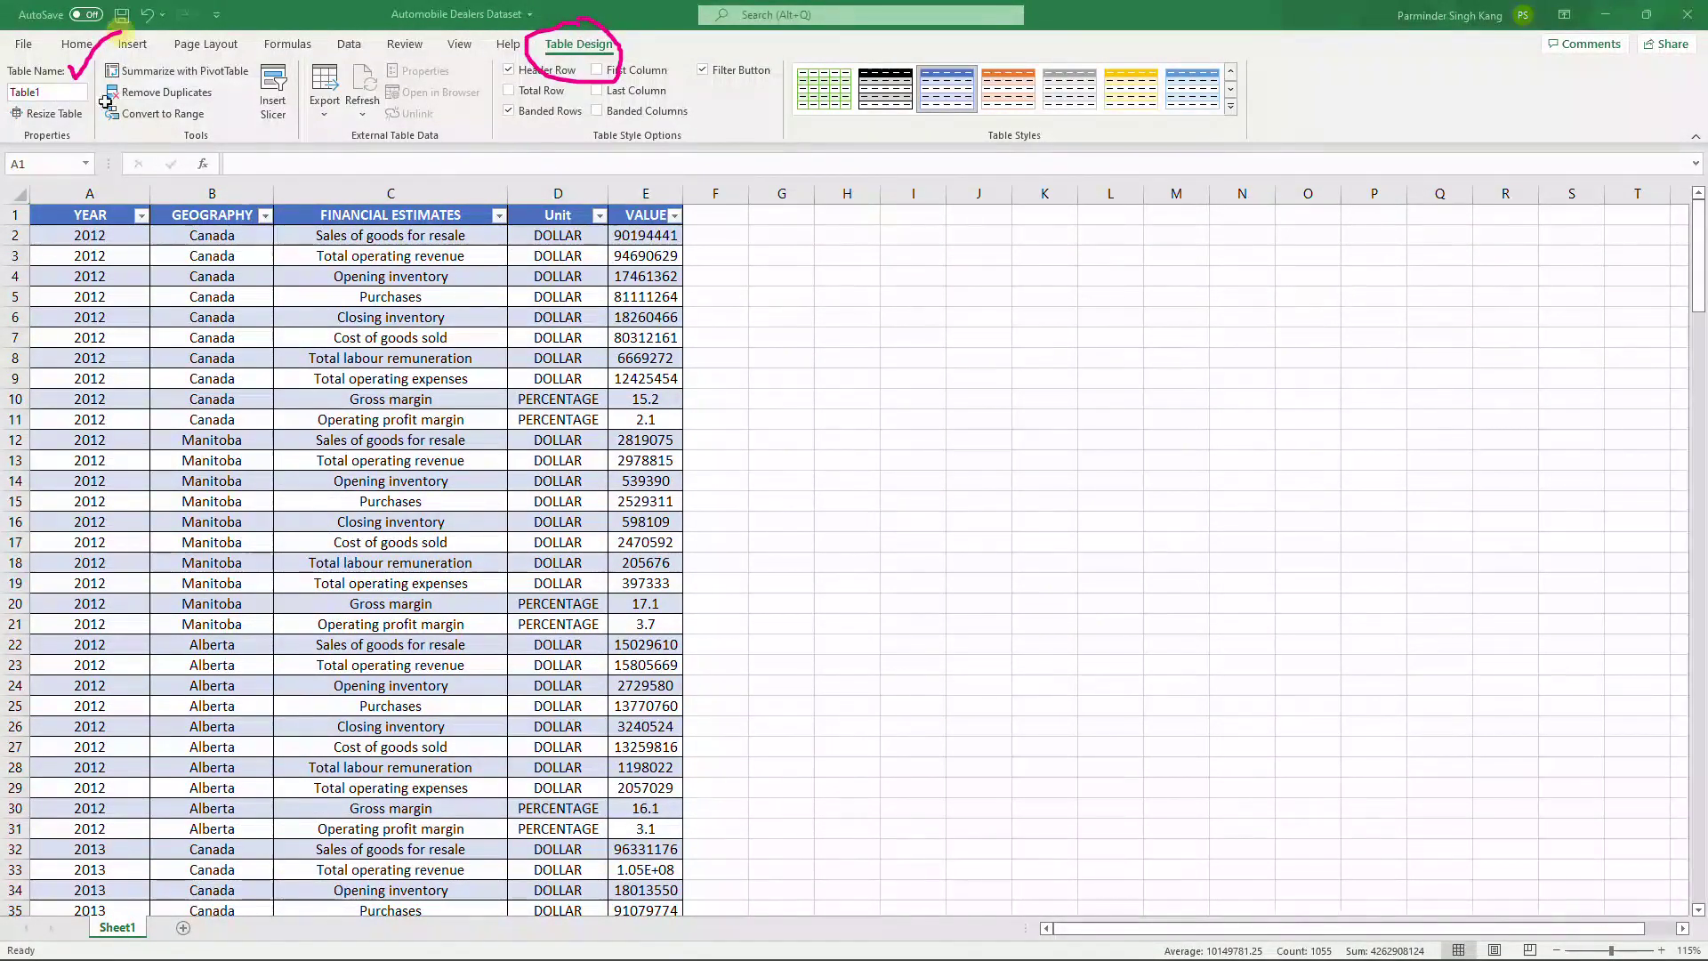
pyautogui.click(46, 92)
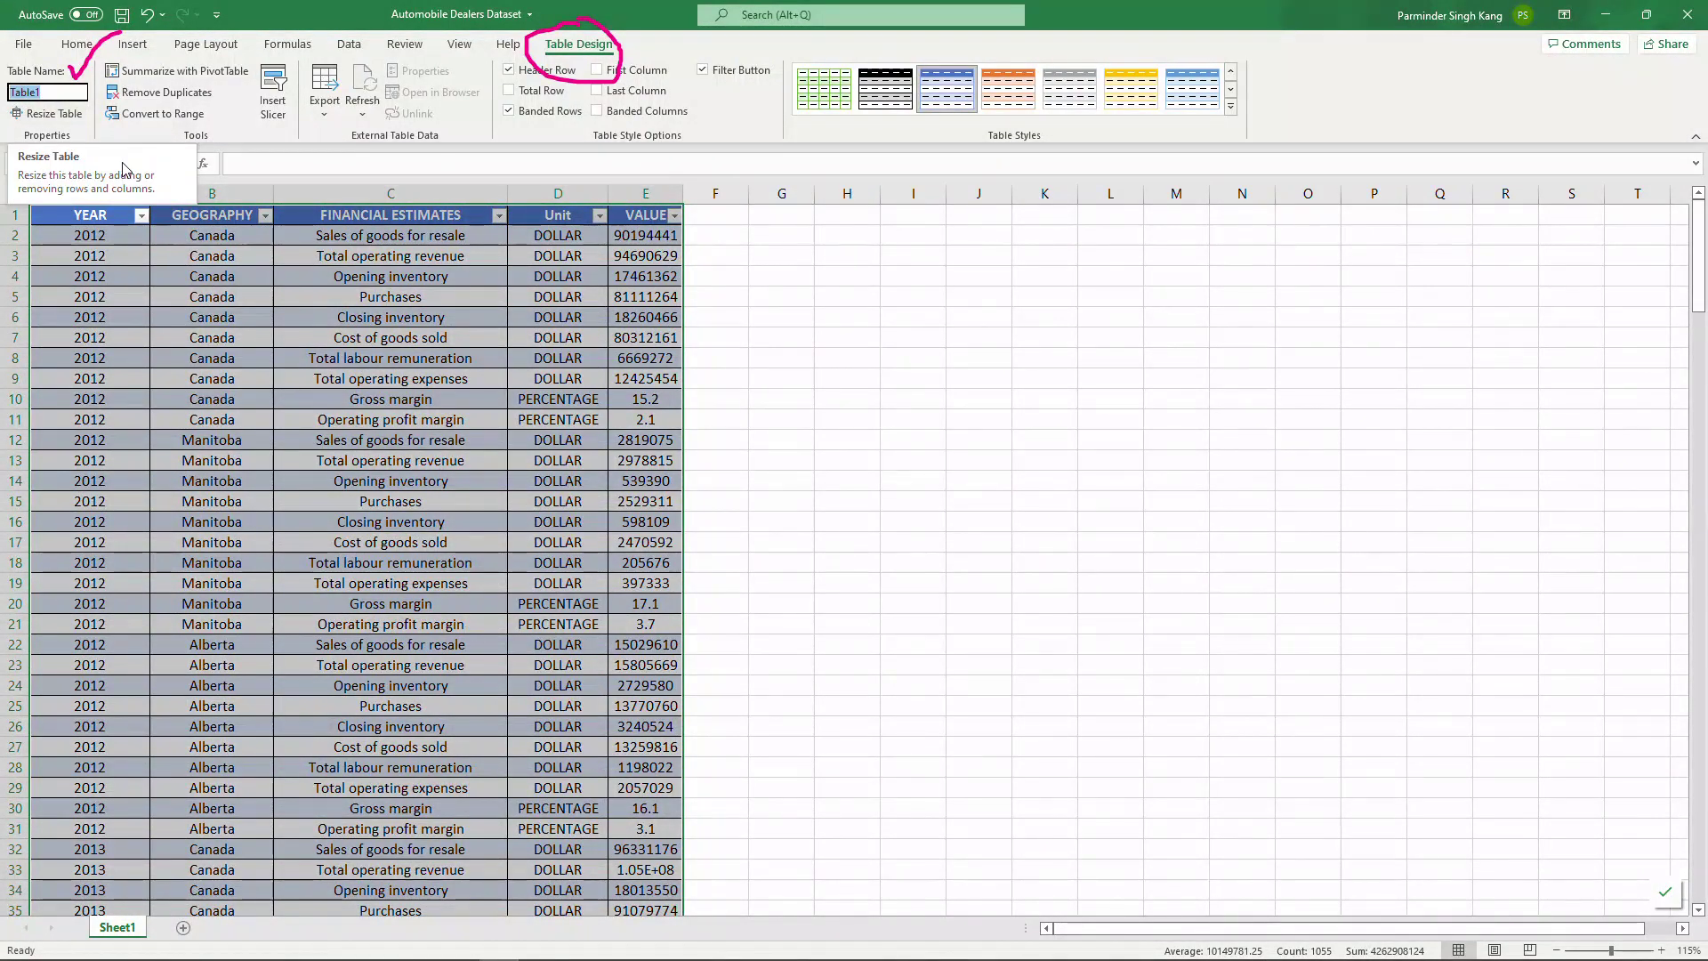
pyautogui.write('AD')
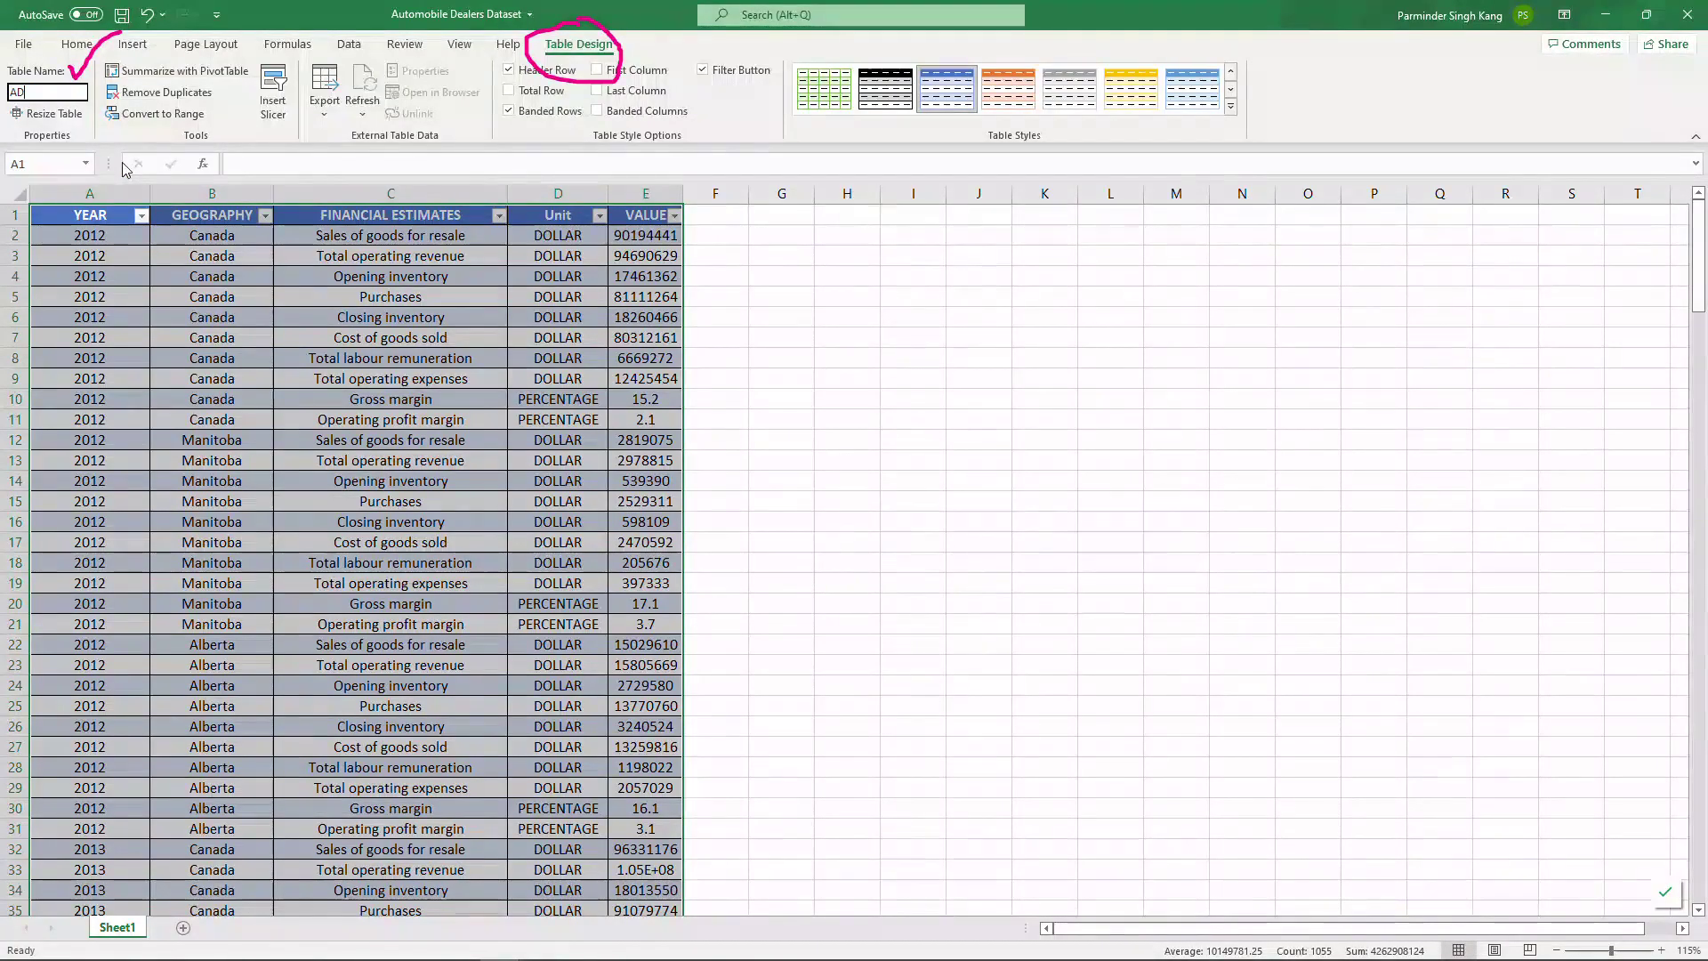
pyautogui.write('daatset')
pyautogui.press('Return')
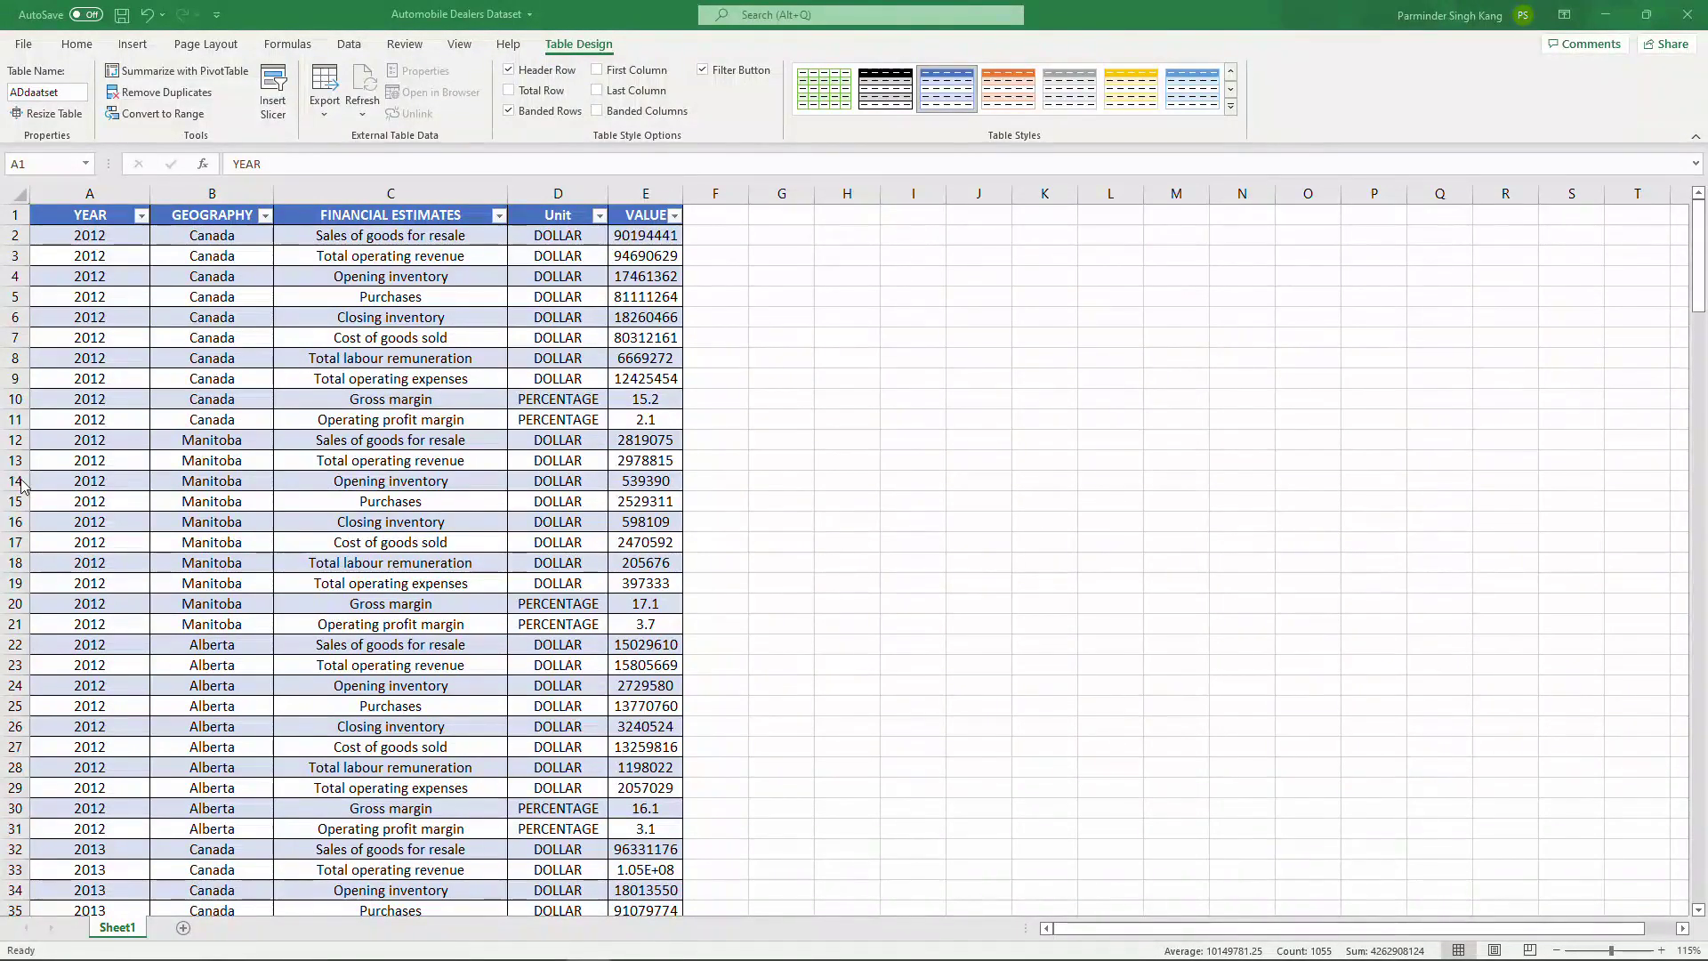
# - Create a PivotTable from the ADdaatset table on a new worksheet
pyautogui.click(178, 75)
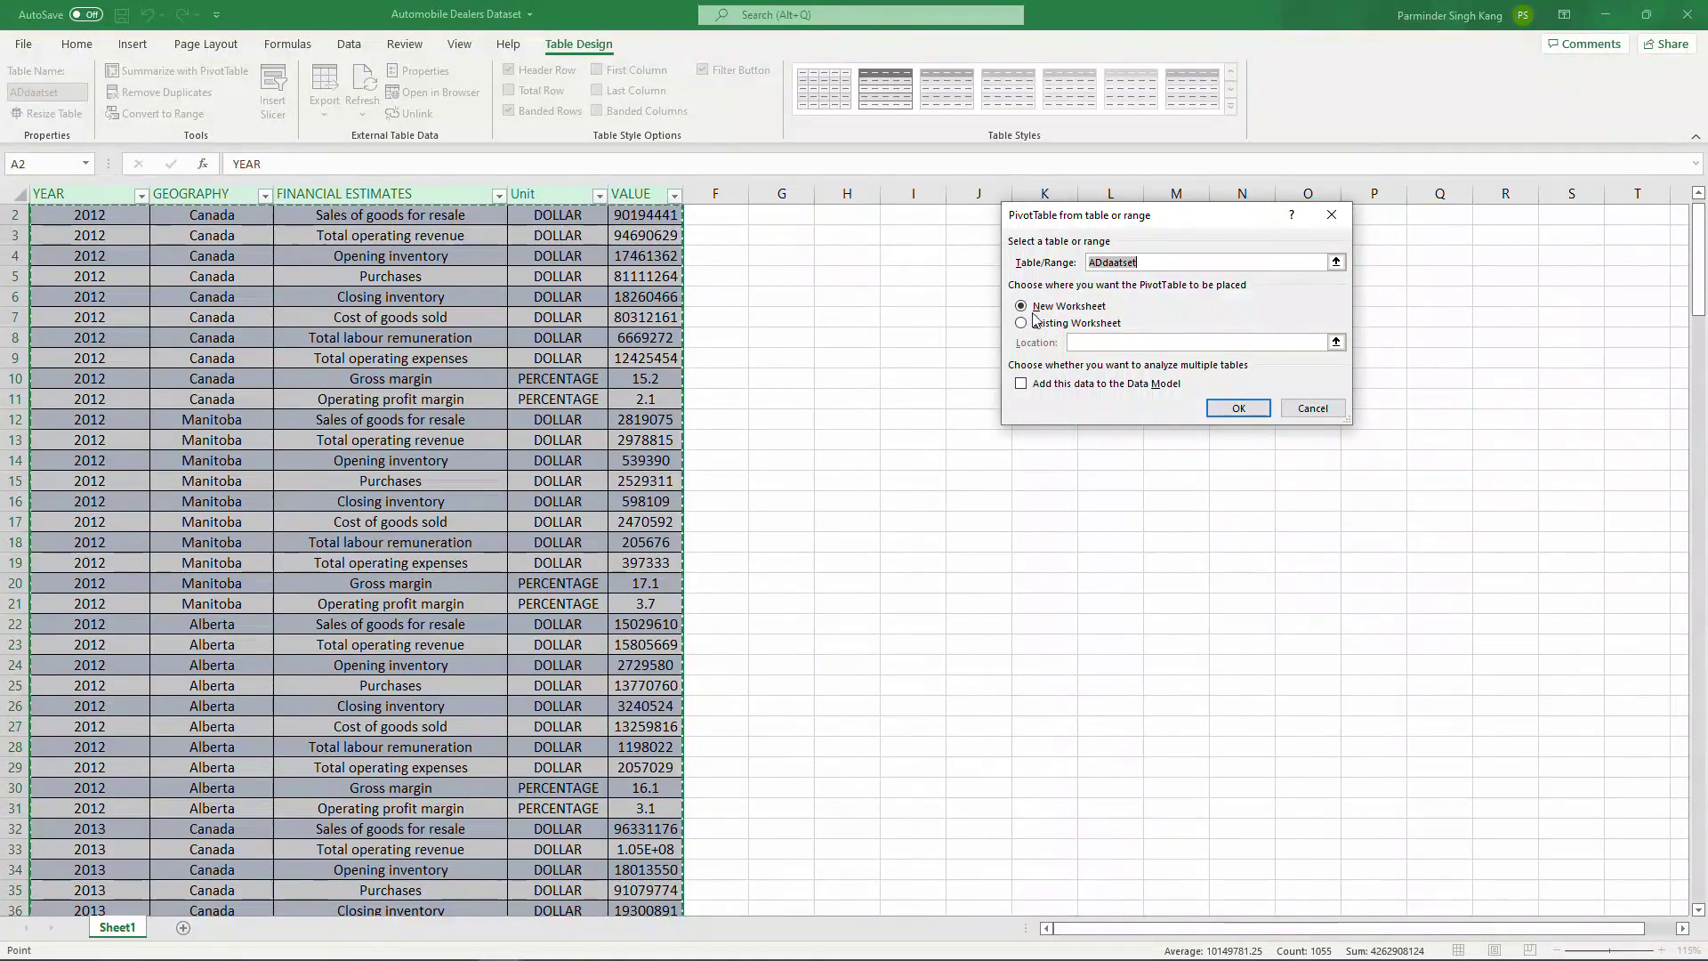
pyautogui.click(1225, 409)
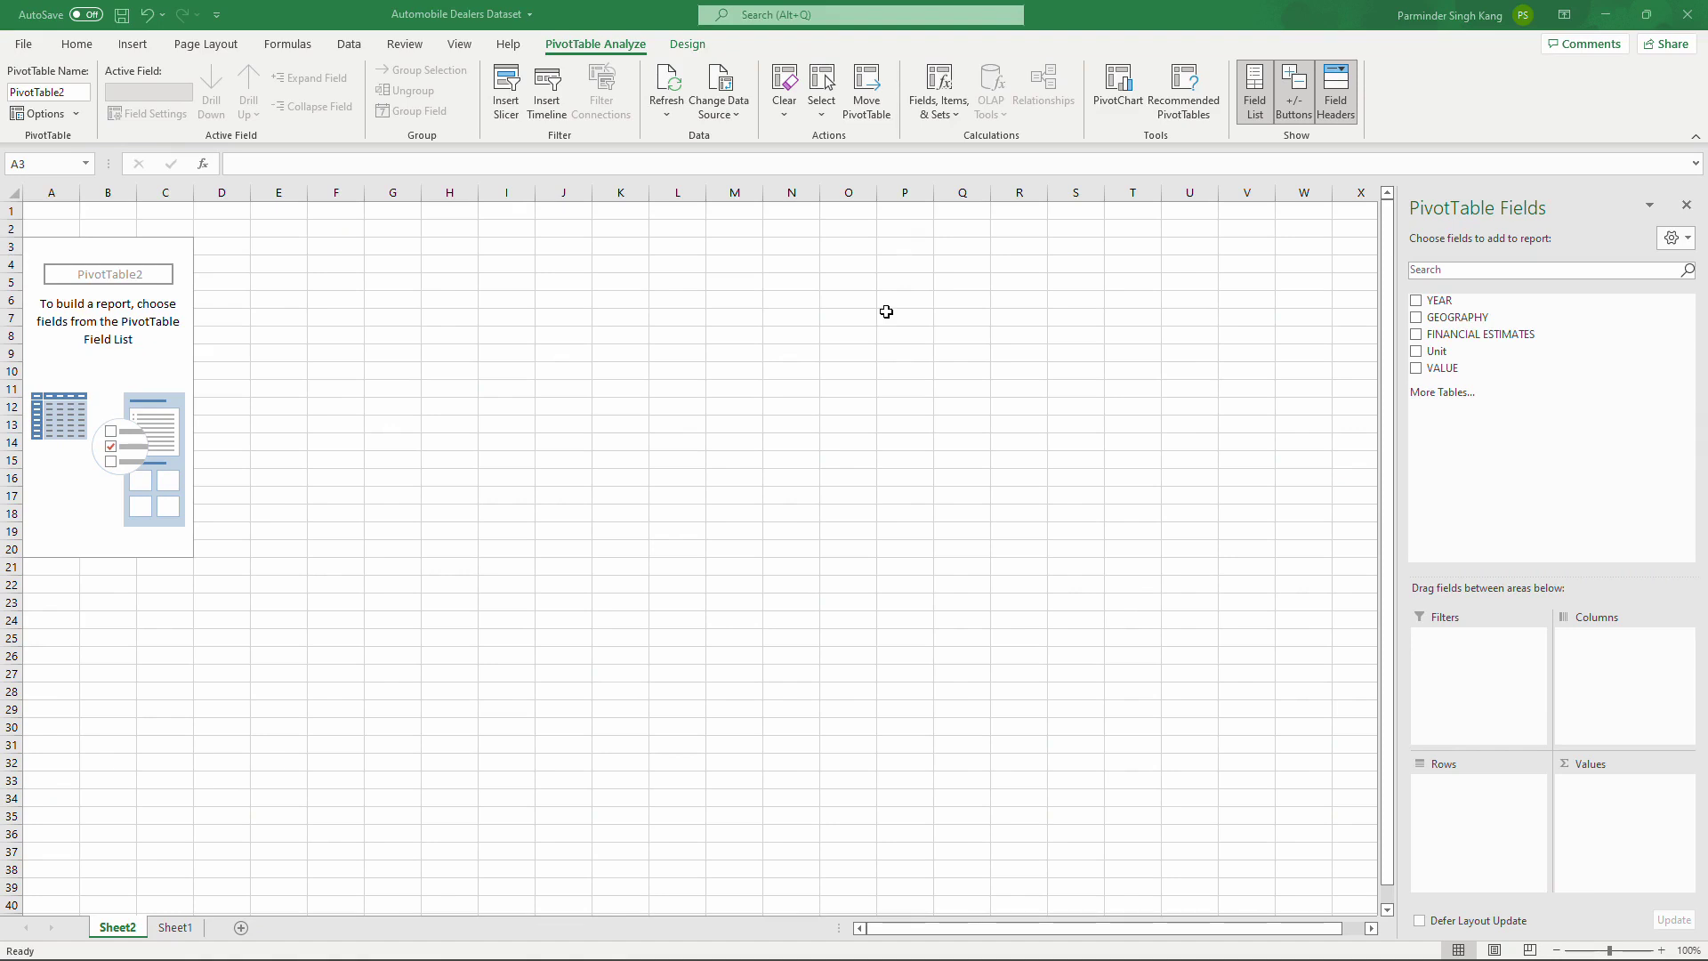
pyautogui.moveTo(1411, 269)
pyautogui.mouseDown()
pyautogui.moveTo(1367, 270)
pyautogui.moveTo(1381, 393)
pyautogui.moveTo(1414, 463)
pyautogui.moveTo(1436, 464)
pyautogui.mouseUp()
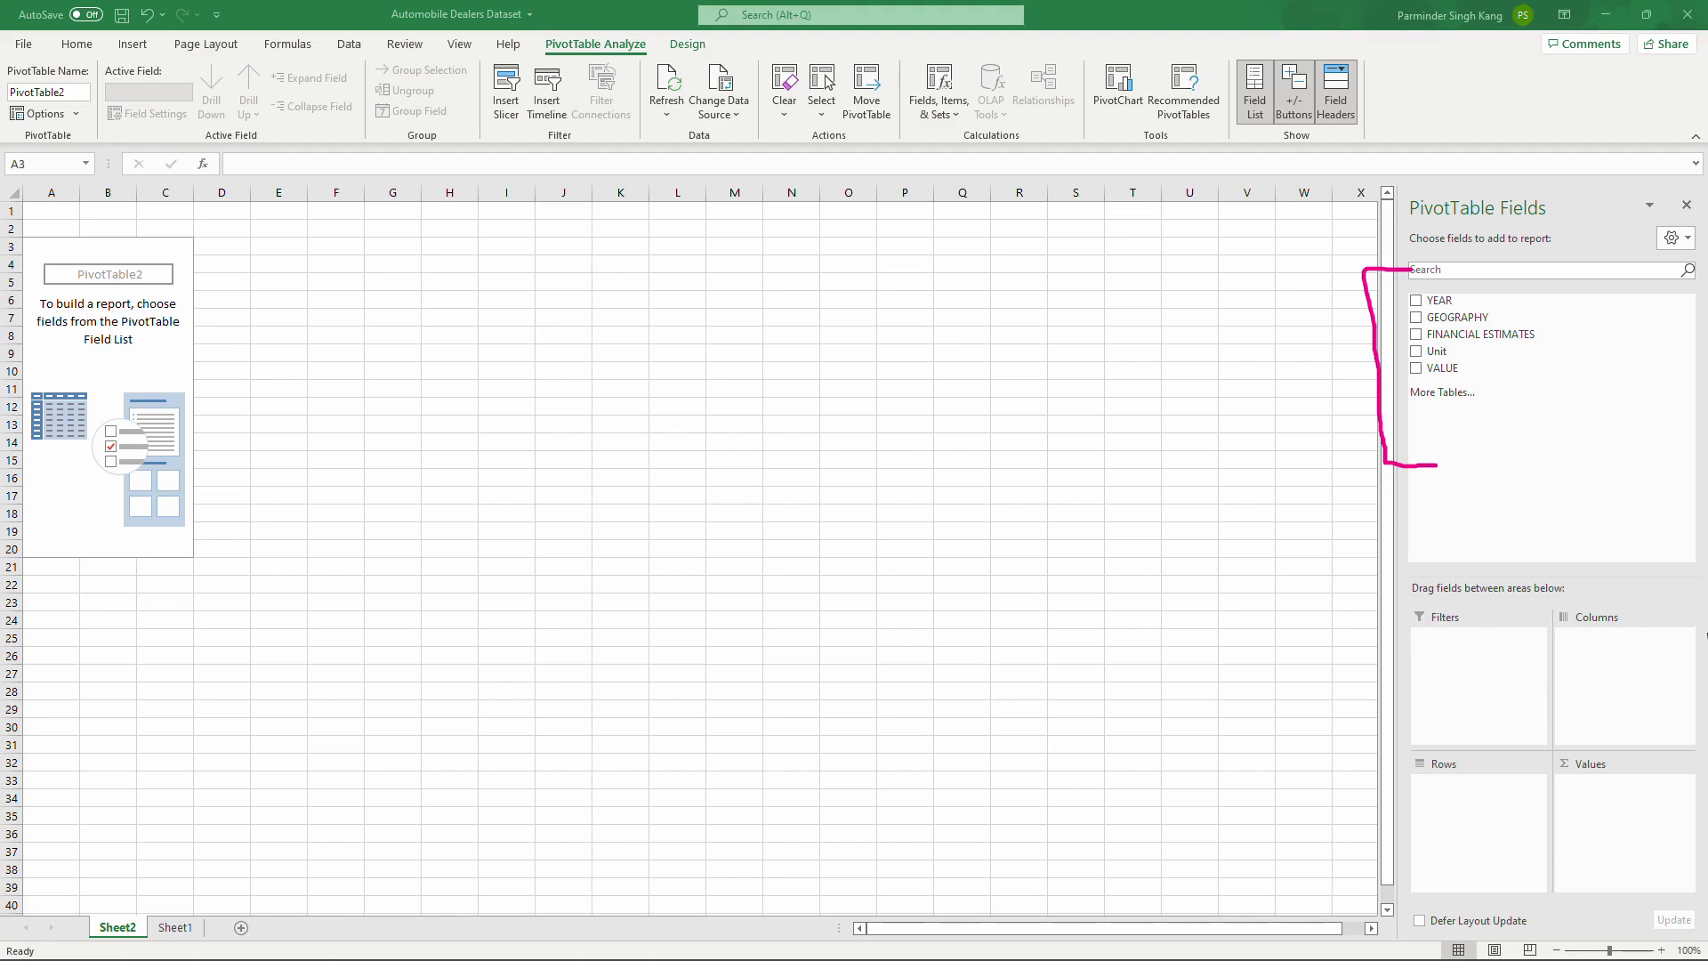
pyautogui.moveTo(1635, 620)
pyautogui.mouseDown()
pyautogui.moveTo(1566, 594)
pyautogui.moveTo(1570, 647)
pyautogui.moveTo(1636, 617)
pyautogui.mouseUp()
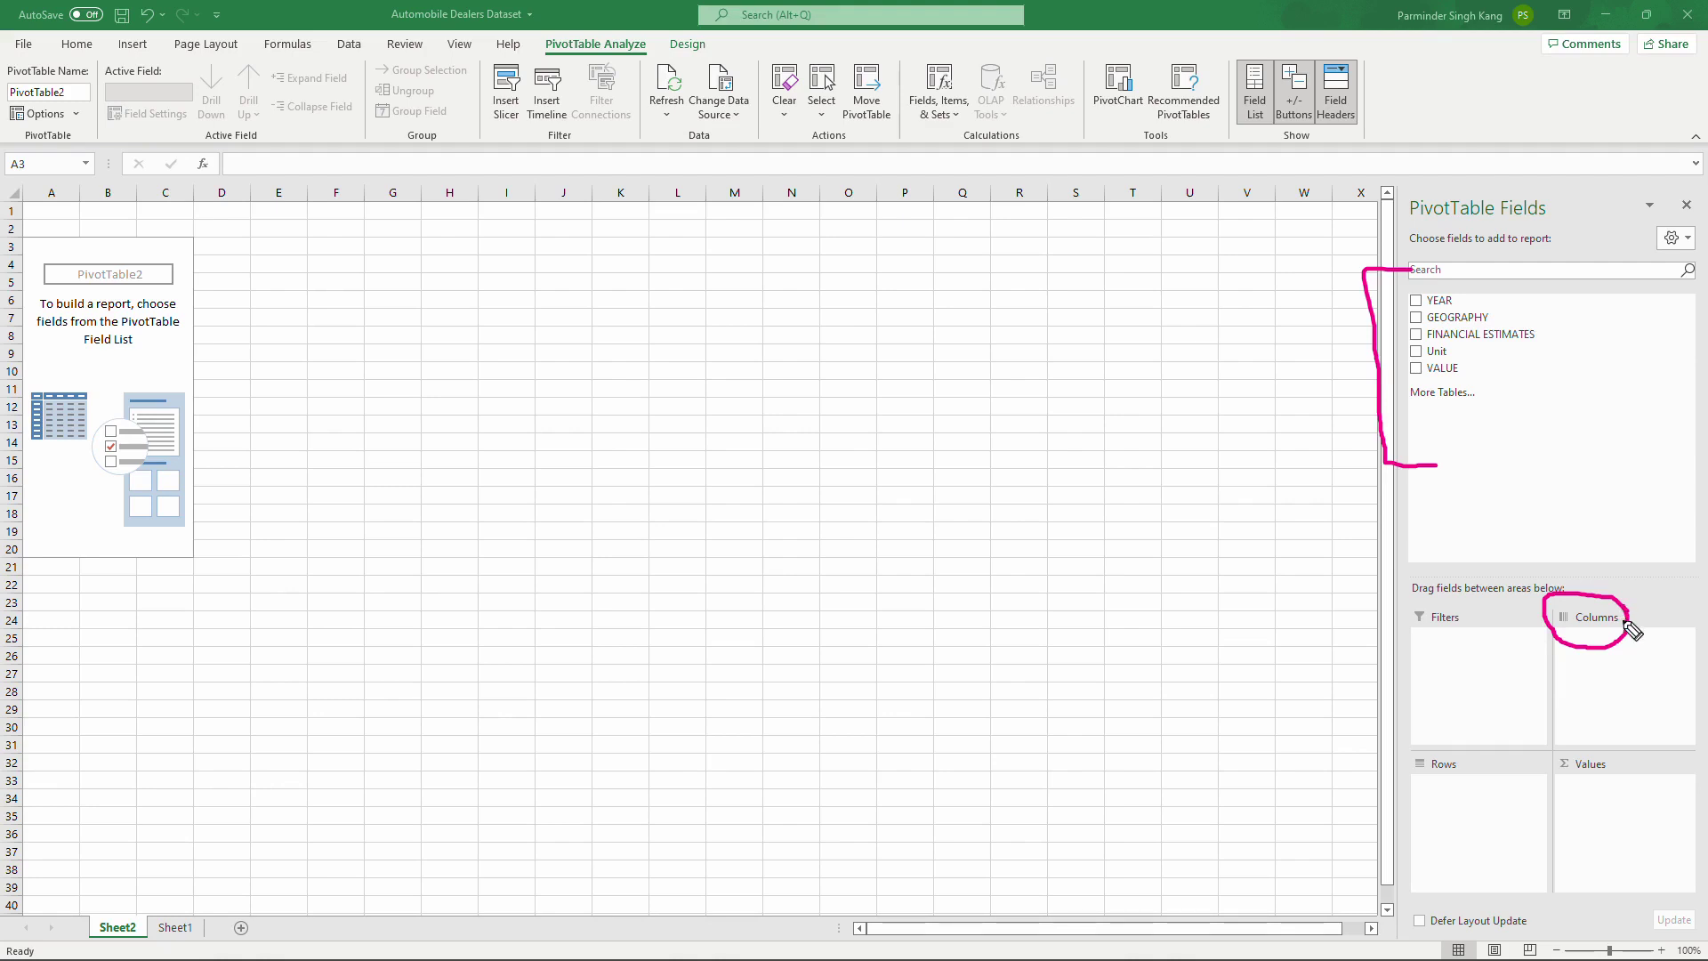
pyautogui.moveTo(1466, 758)
pyautogui.mouseDown()
pyautogui.moveTo(1414, 752)
pyautogui.moveTo(1437, 788)
pyautogui.moveTo(1468, 762)
pyautogui.mouseUp()
pyautogui.moveTo(1617, 757)
pyautogui.mouseDown()
pyautogui.moveTo(1583, 756)
pyautogui.moveTo(1579, 788)
pyautogui.moveTo(1620, 759)
pyautogui.mouseUp()
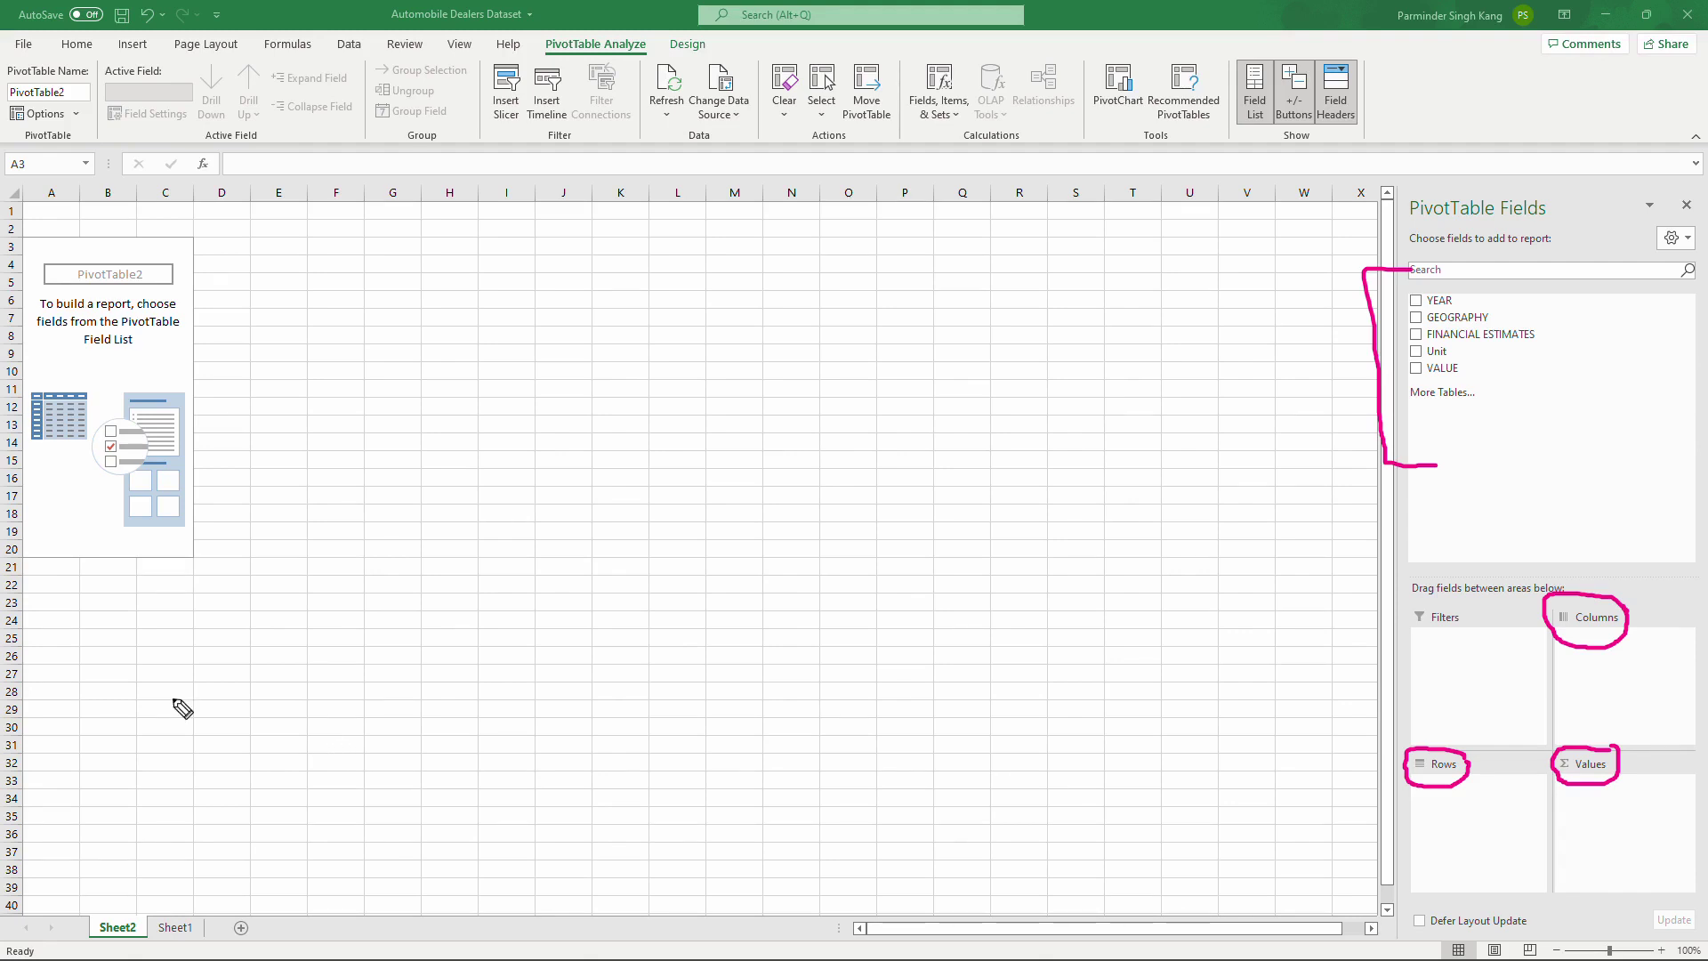
pyautogui.press('Escape')
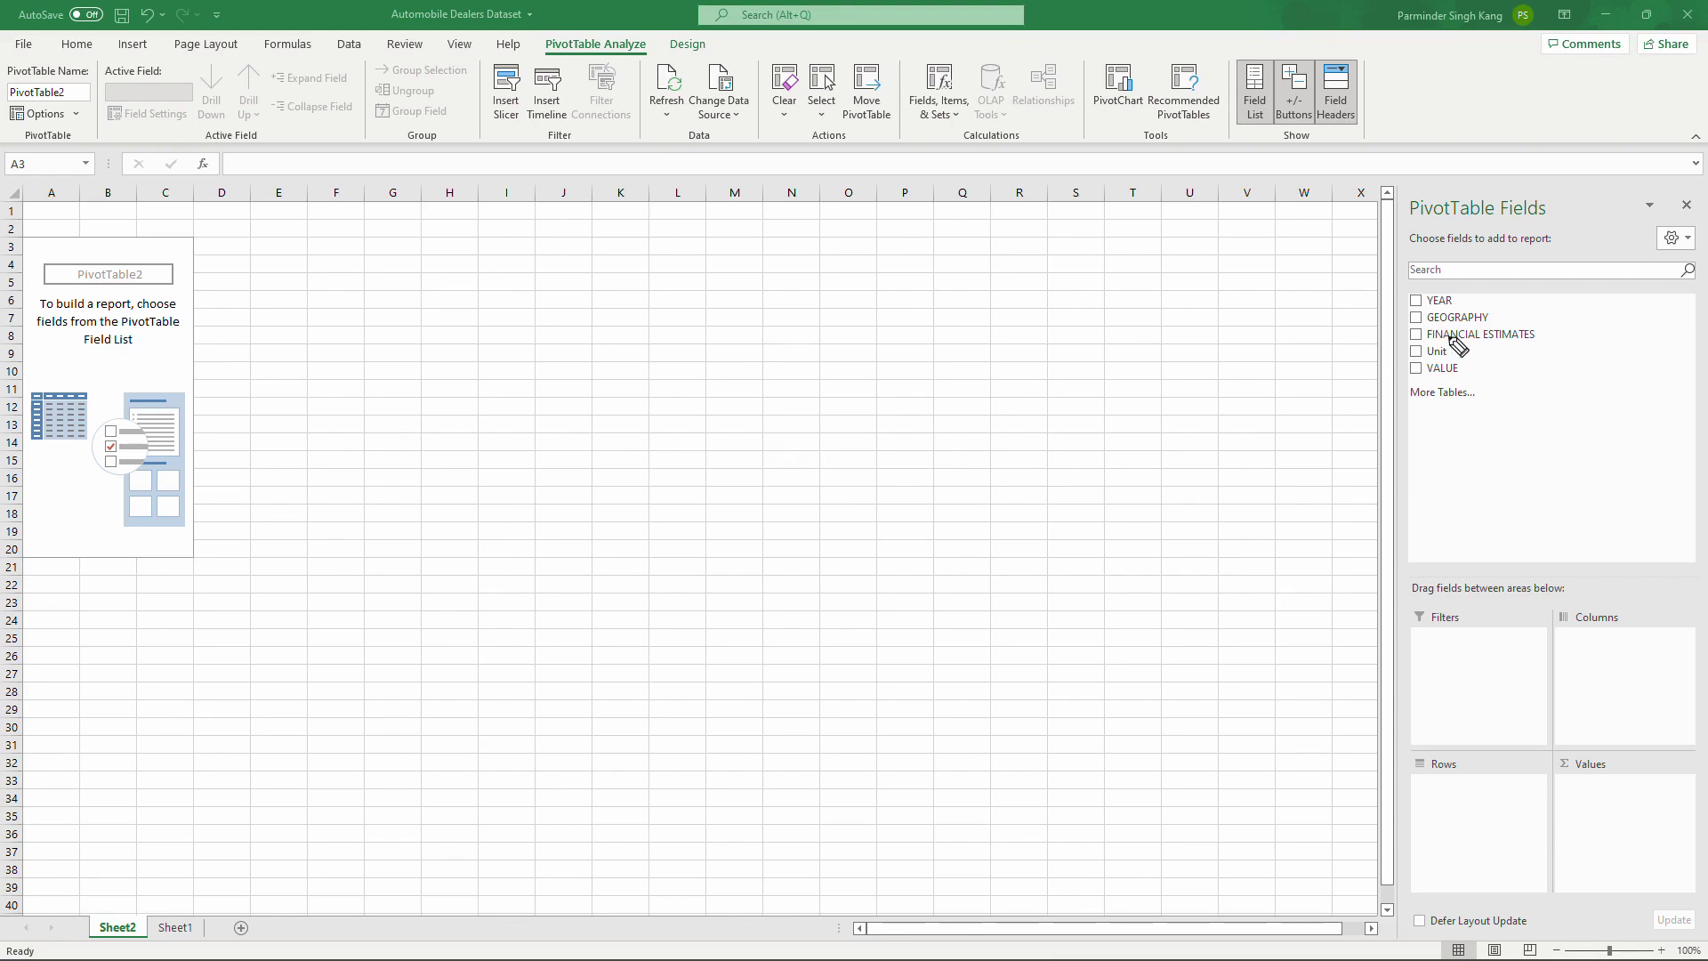
# - Build the PivotTable with FINANCIAL ESTIMATES as columns, GEOGRAPHY as rows and VALUE as the summed values
pyautogui.moveTo(1455, 338); pyautogui.dragTo(1611, 656)
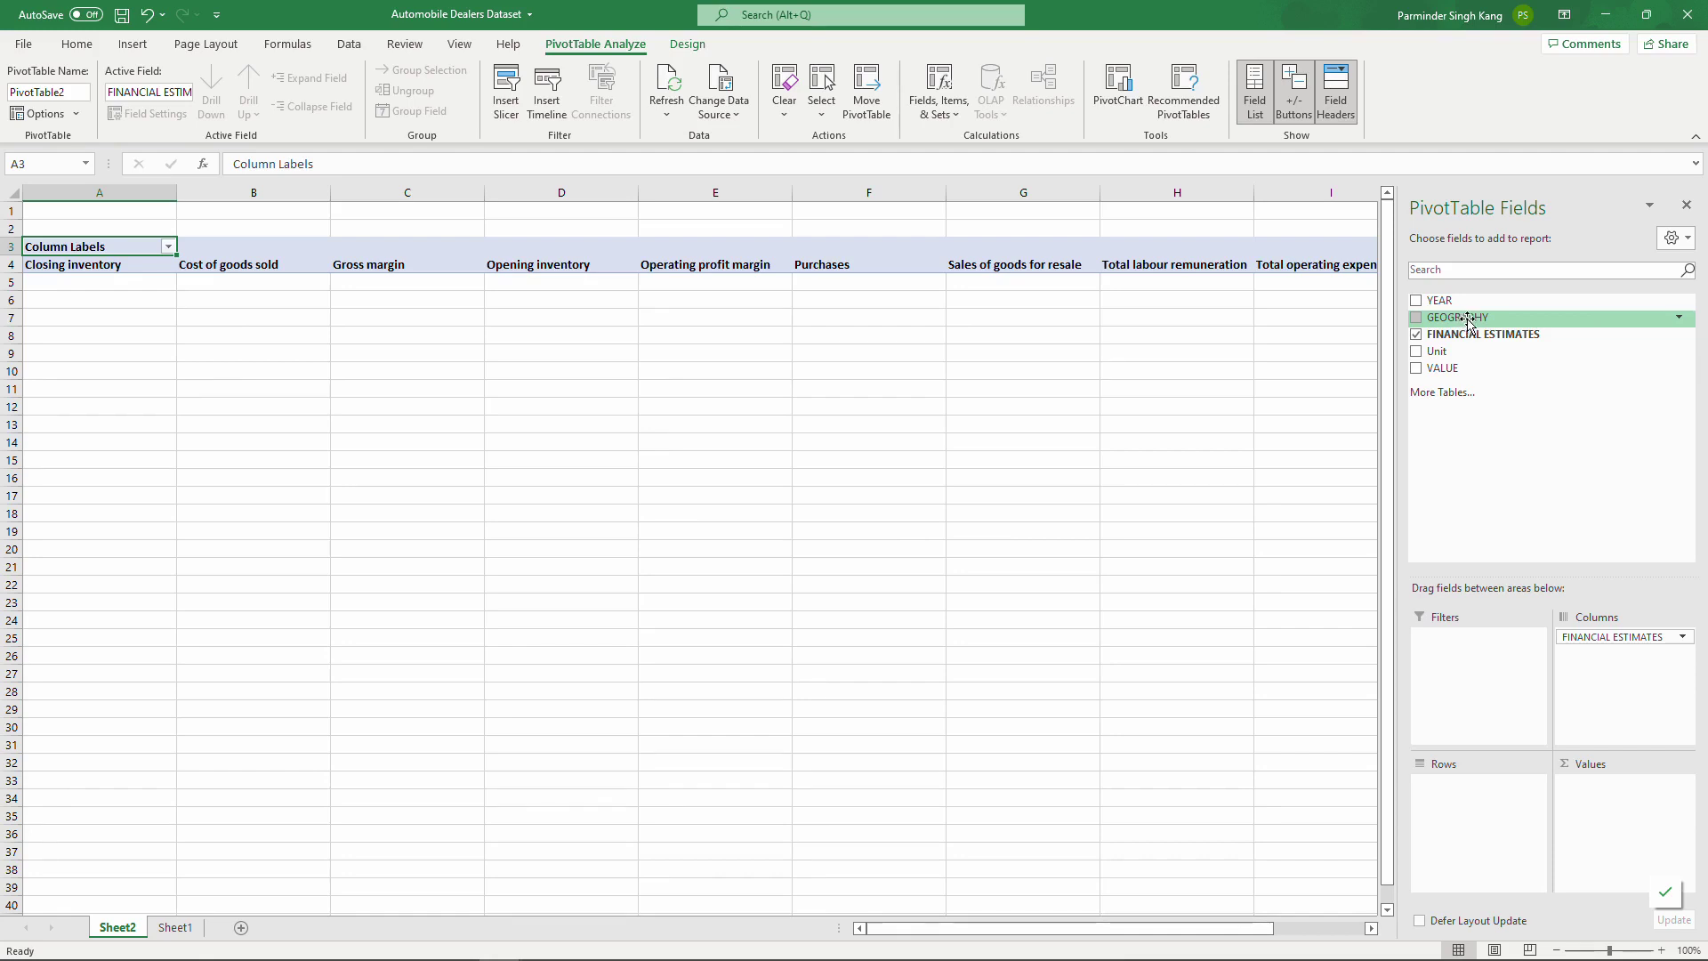
pyautogui.moveTo(1480, 318); pyautogui.dragTo(1486, 808)
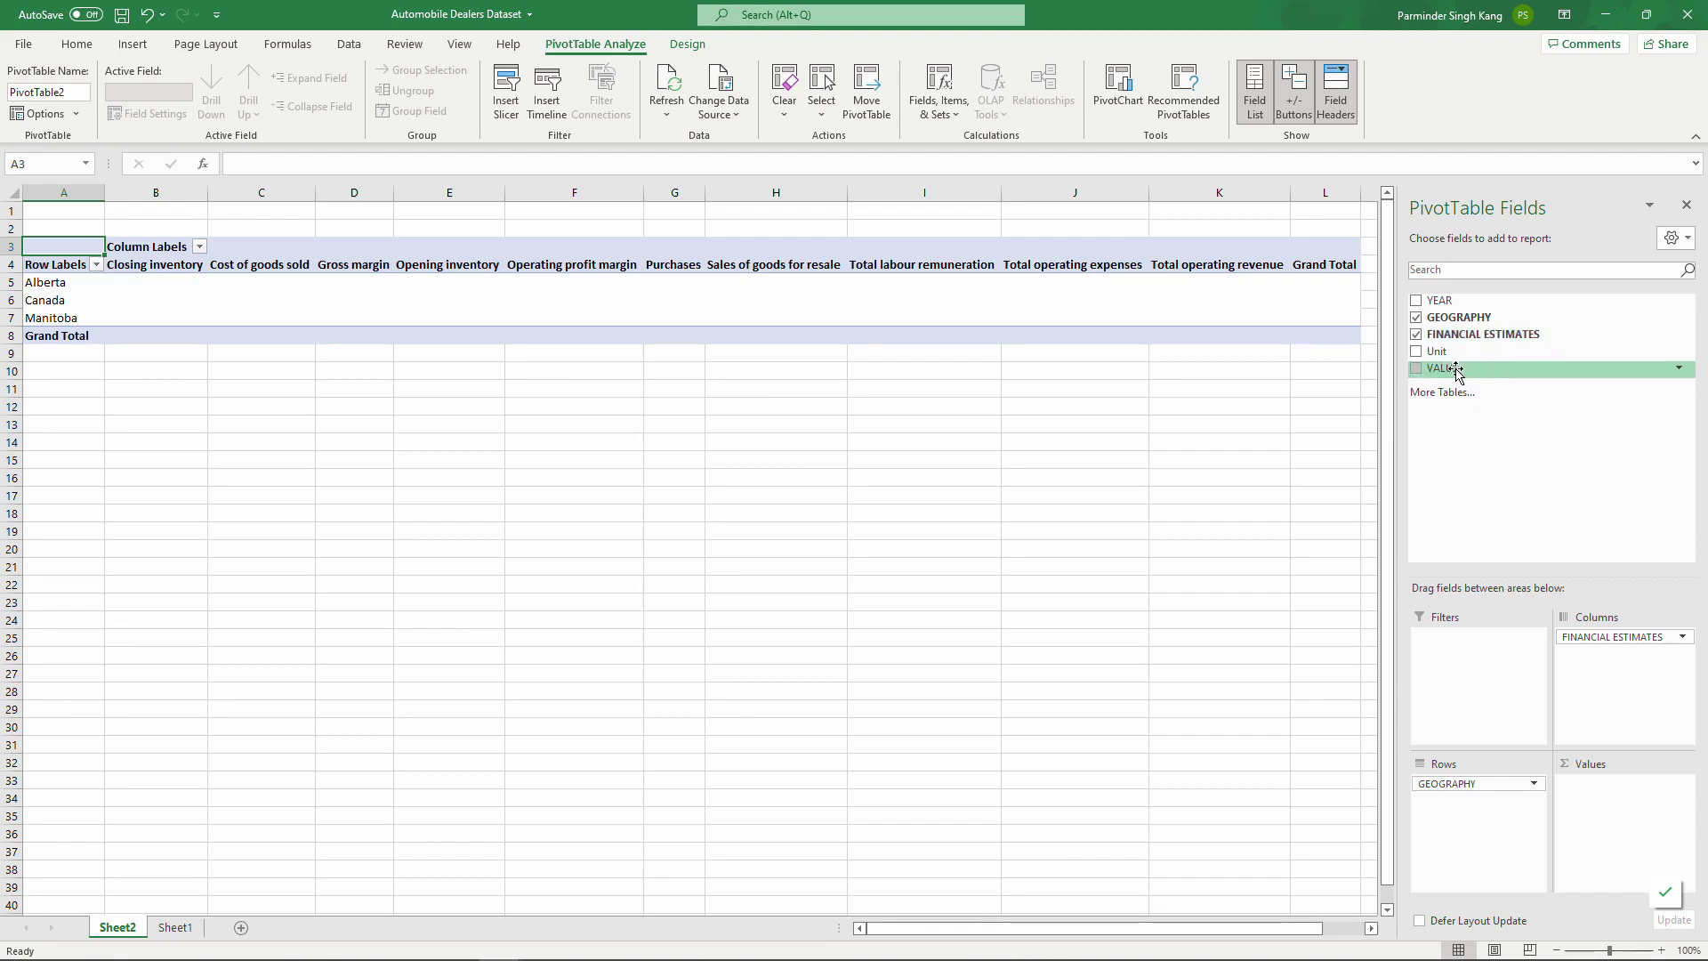
pyautogui.moveTo(1459, 374); pyautogui.dragTo(1635, 819)
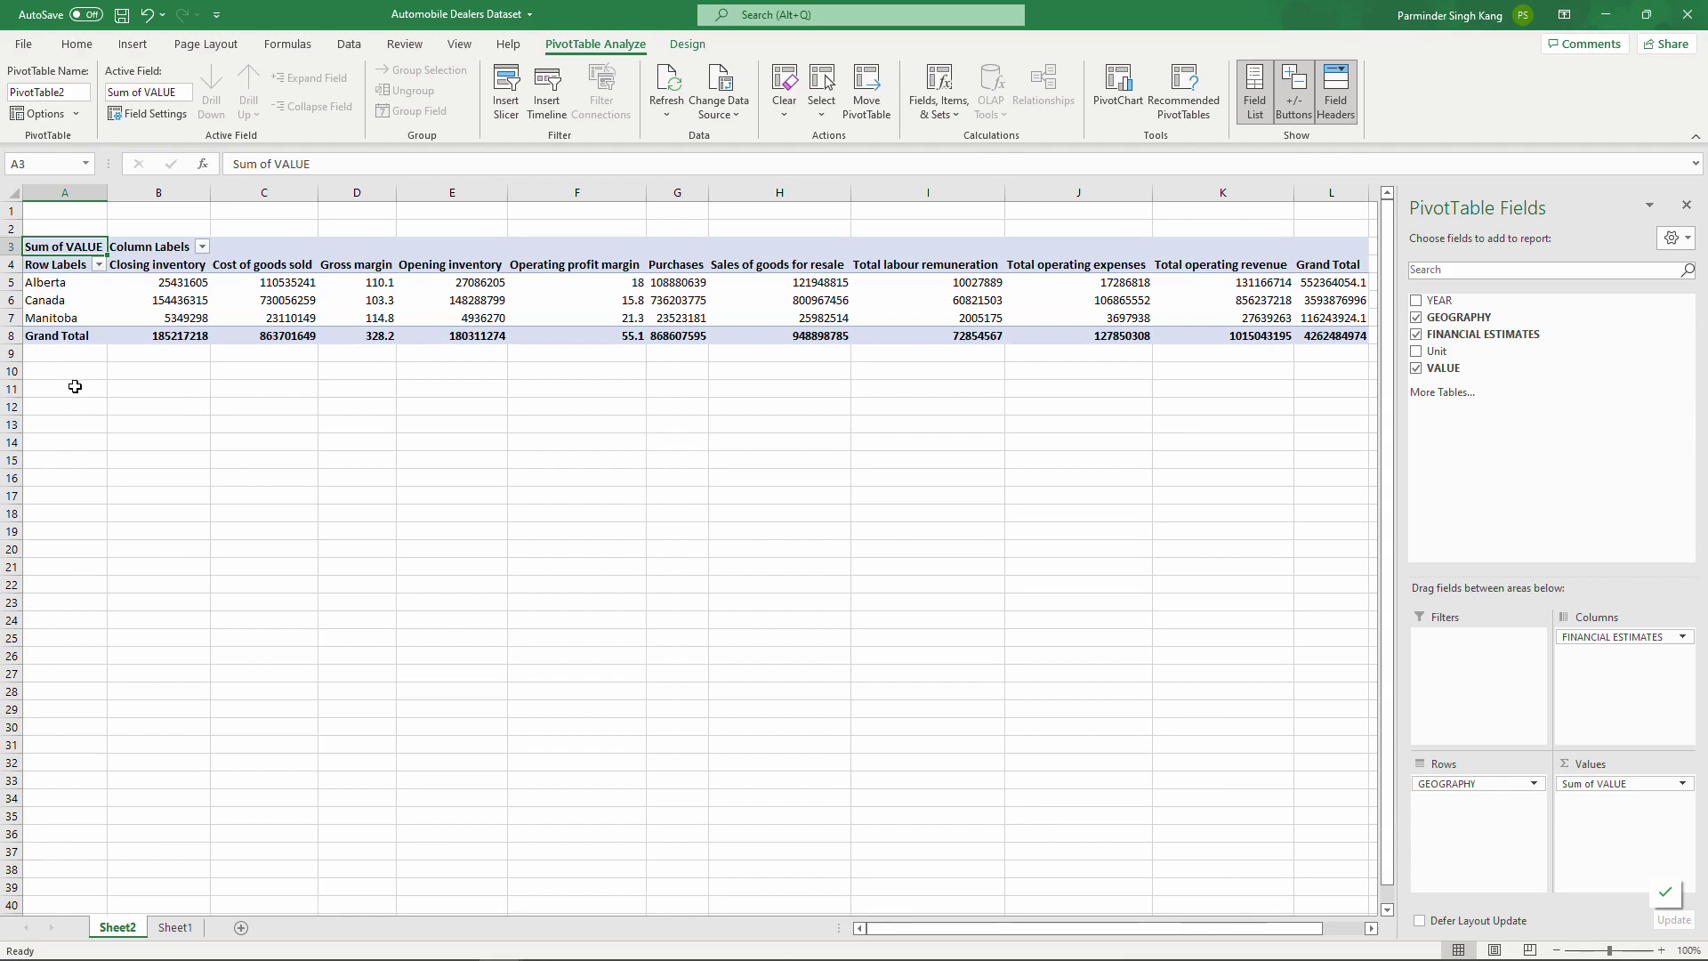
pyautogui.moveTo(51, 400)
pyautogui.mouseDown()
pyautogui.moveTo(50, 290)
pyautogui.moveTo(46, 314)
pyautogui.moveTo(66, 297)
pyautogui.mouseUp()
pyautogui.moveTo(251, 251)
pyautogui.mouseDown()
pyautogui.moveTo(445, 258)
pyautogui.moveTo(427, 271)
pyautogui.mouseUp()
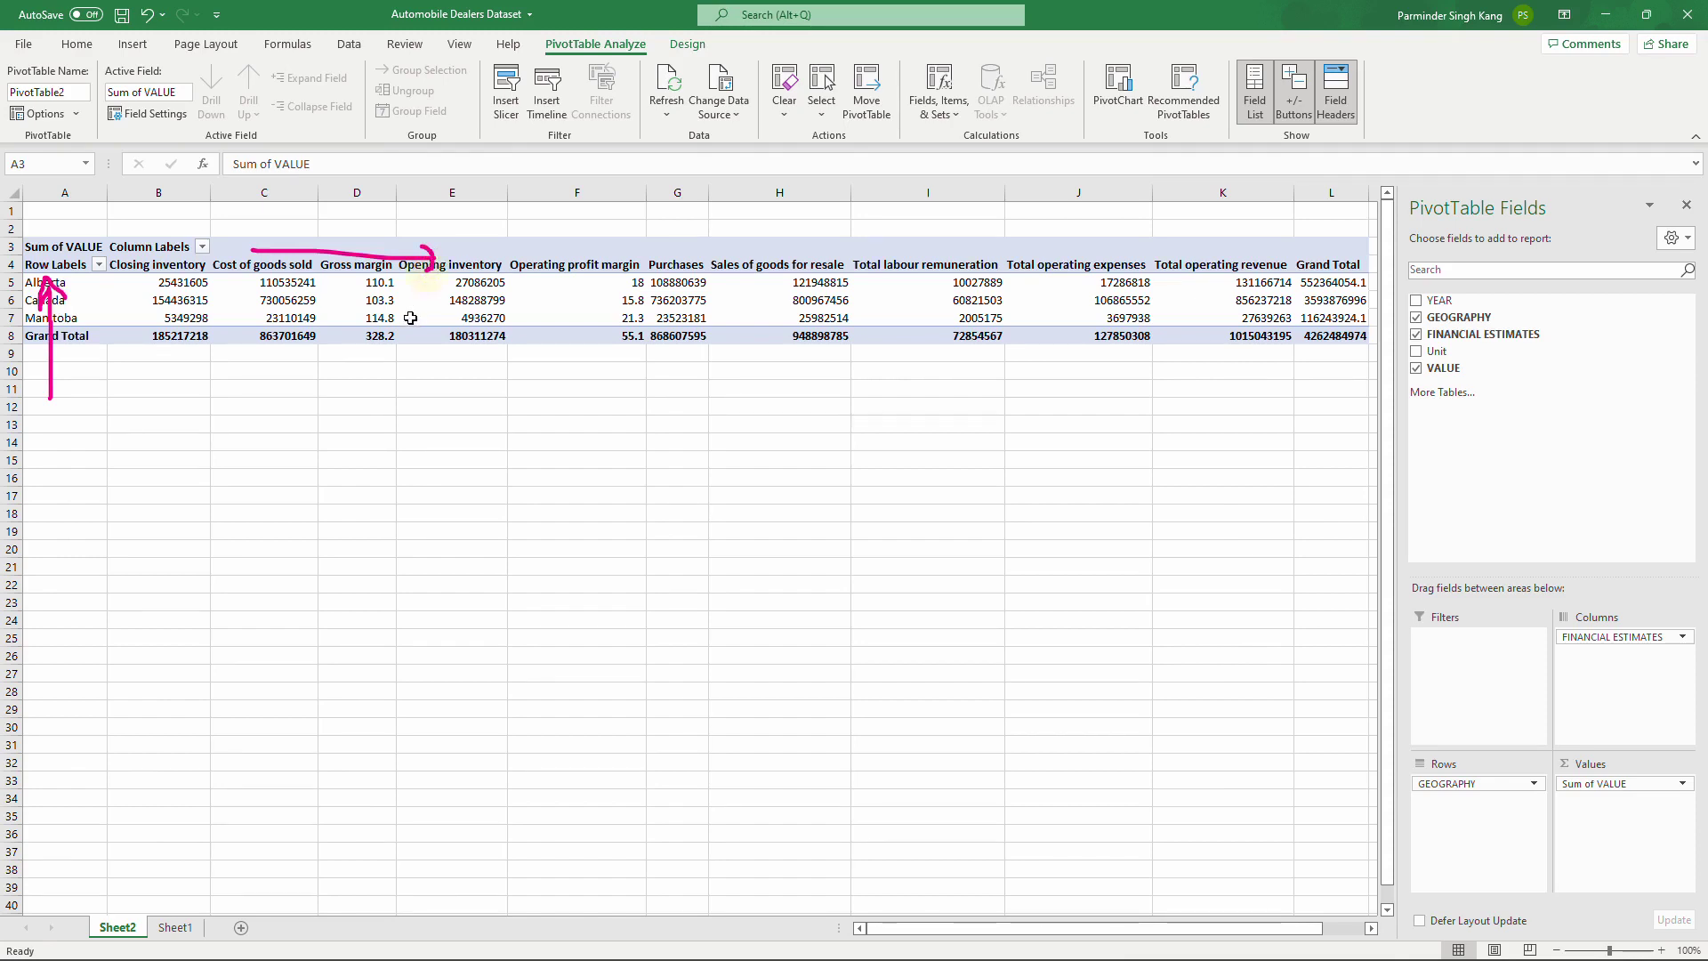
pyautogui.moveTo(153, 289)
pyautogui.mouseDown()
pyautogui.moveTo(218, 296)
pyautogui.moveTo(180, 275)
pyautogui.moveTo(153, 291)
pyautogui.mouseUp()
pyautogui.press('Escape')
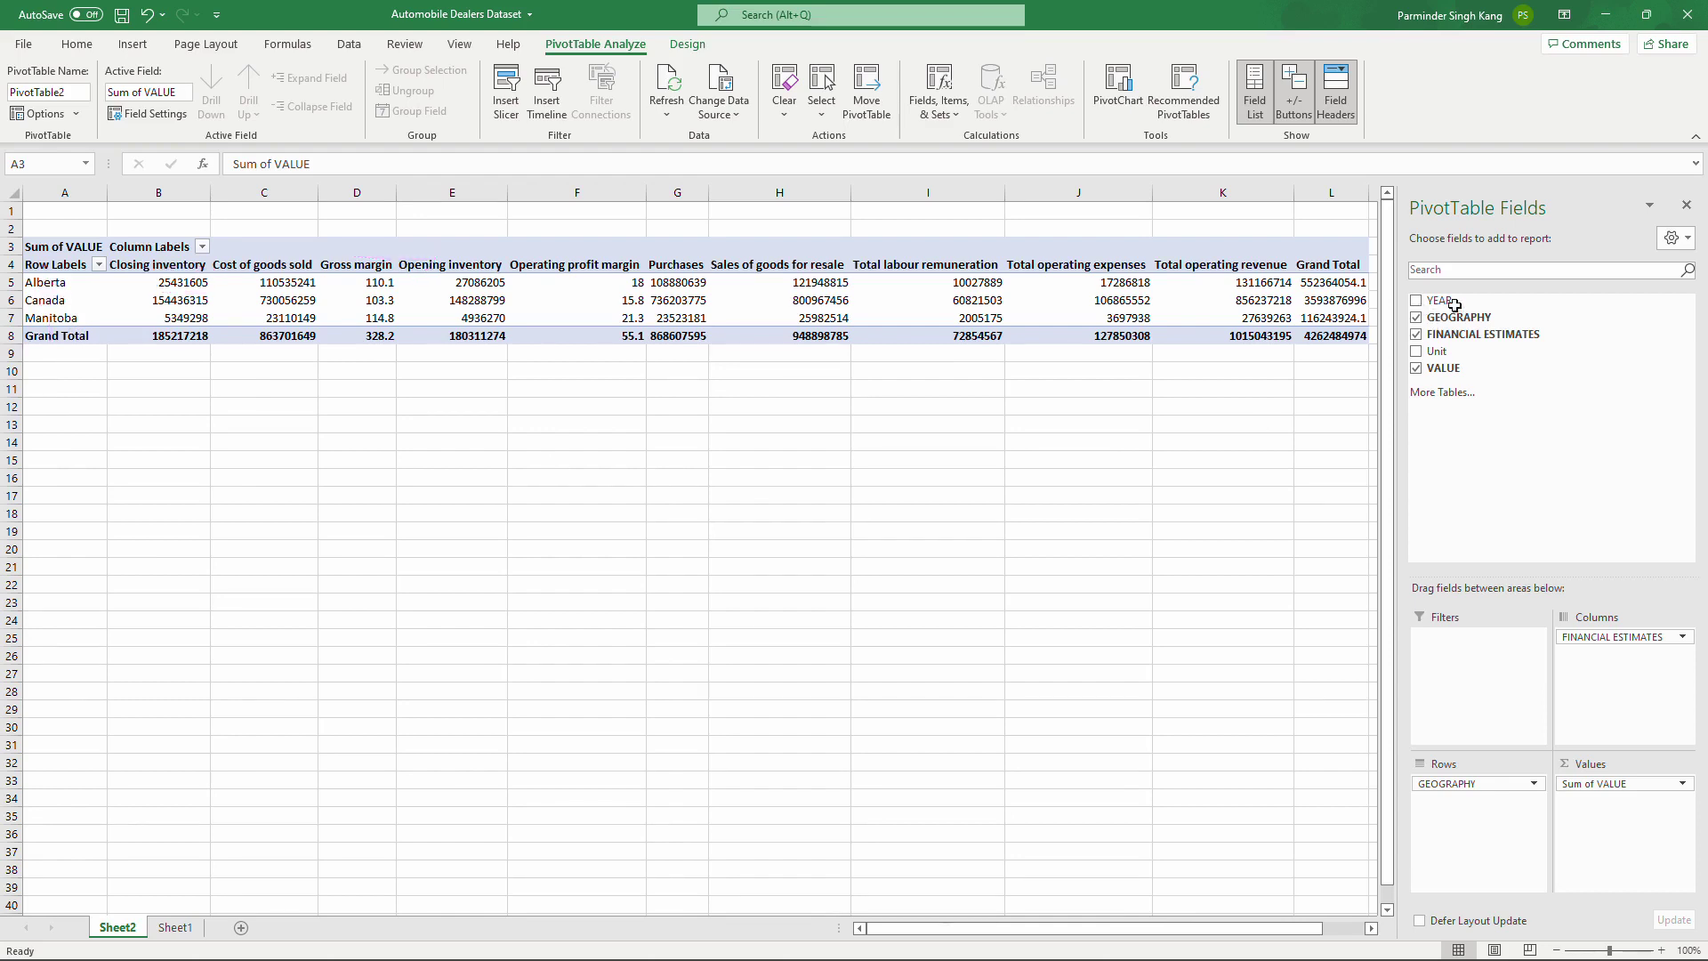
pyautogui.moveTo(1464, 302)
pyautogui.mouseDown()
pyautogui.moveTo(1536, 272)
pyautogui.moveTo(1455, 305)
pyautogui.moveTo(1477, 304)
pyautogui.mouseUp()
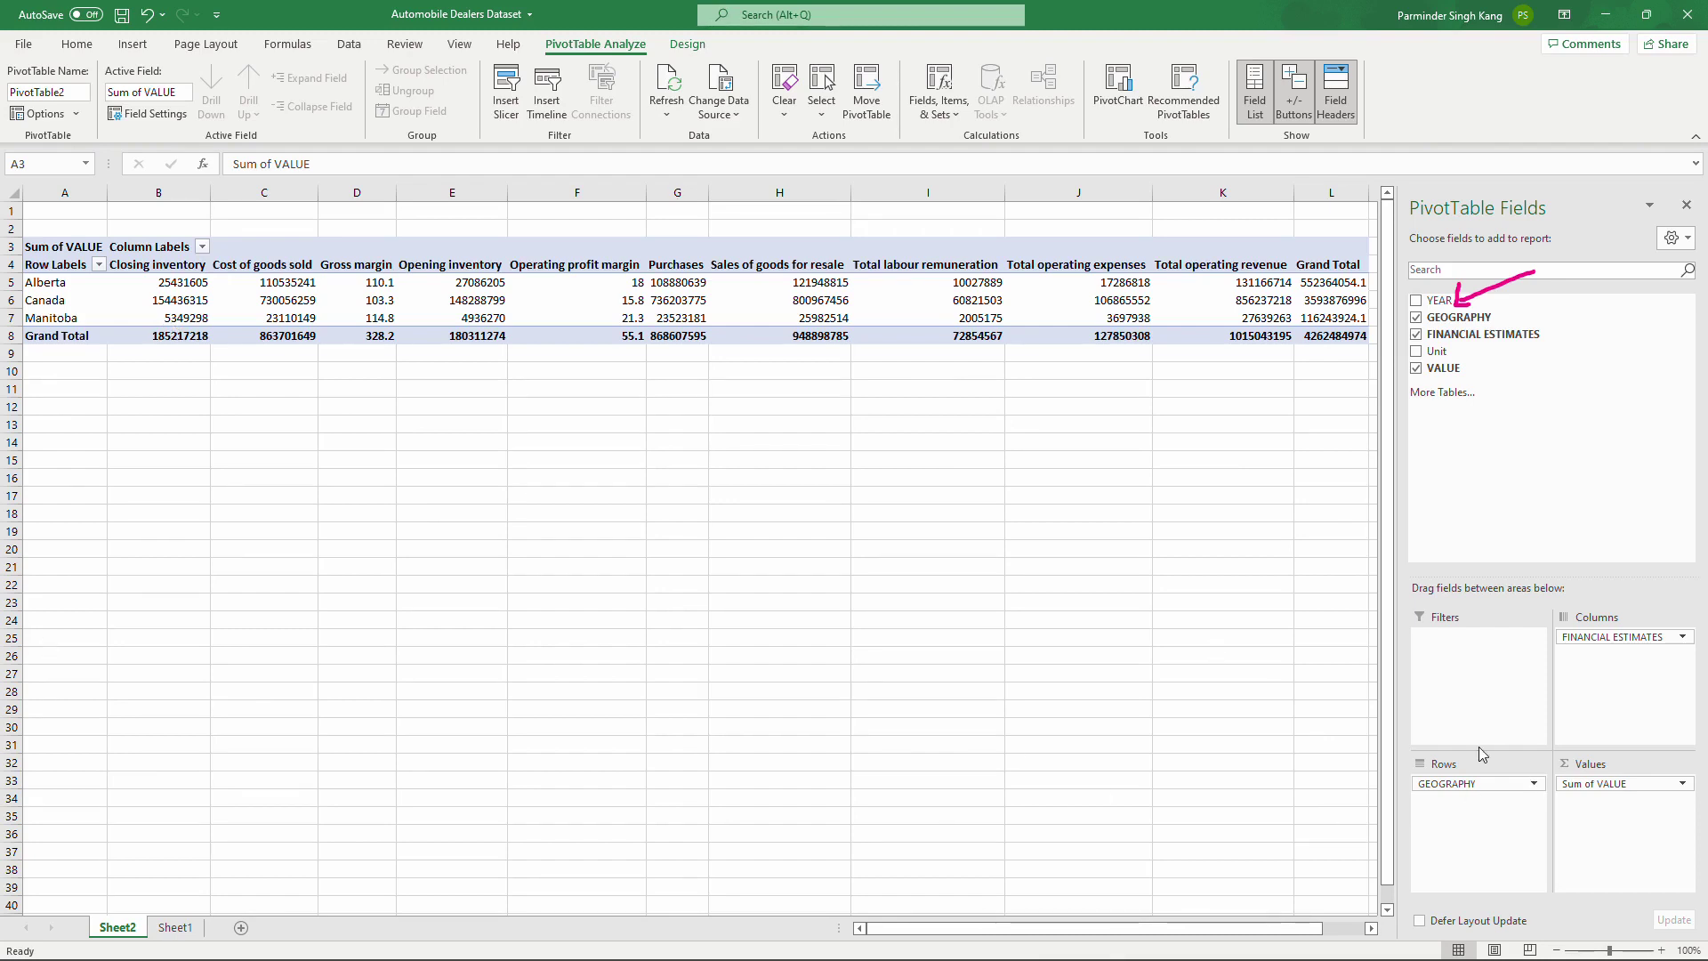
pyautogui.moveTo(1555, 758); pyautogui.dragTo(1569, 728)
pyautogui.moveTo(1563, 802); pyautogui.dragTo(1599, 802)
pyautogui.moveTo(254, 237)
pyautogui.mouseDown()
pyautogui.moveTo(213, 287)
pyautogui.moveTo(227, 281)
pyautogui.mouseUp()
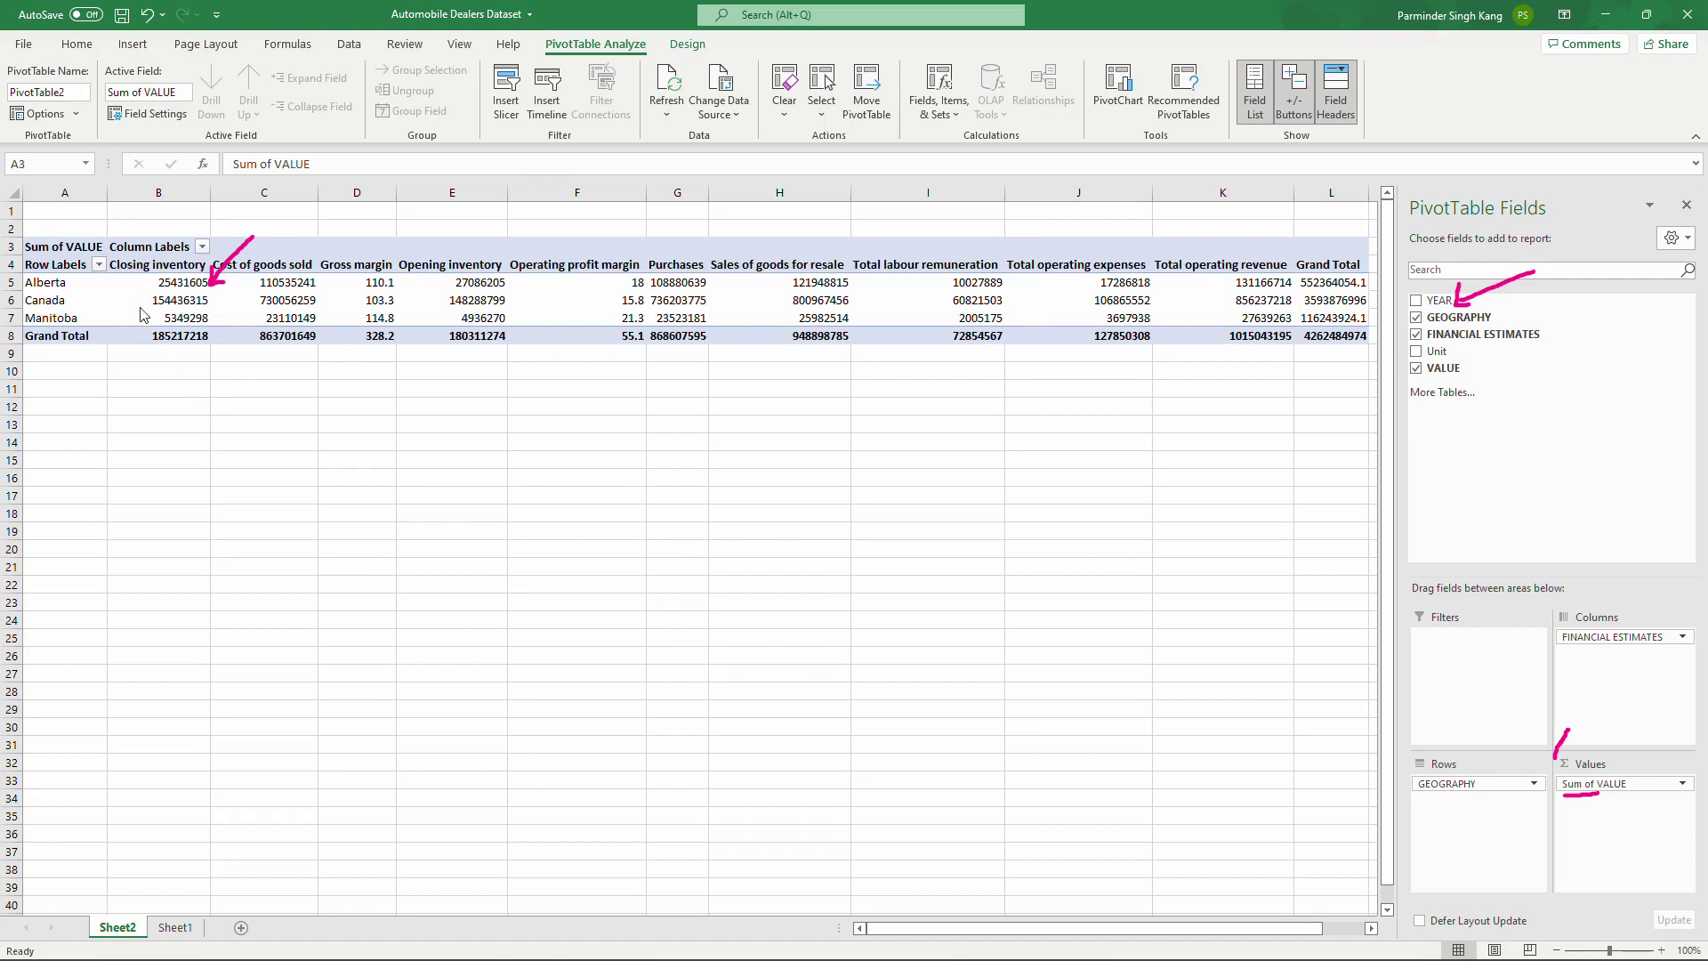
pyautogui.moveTo(125, 302); pyautogui.dragTo(138, 307)
pyautogui.press('Escape')
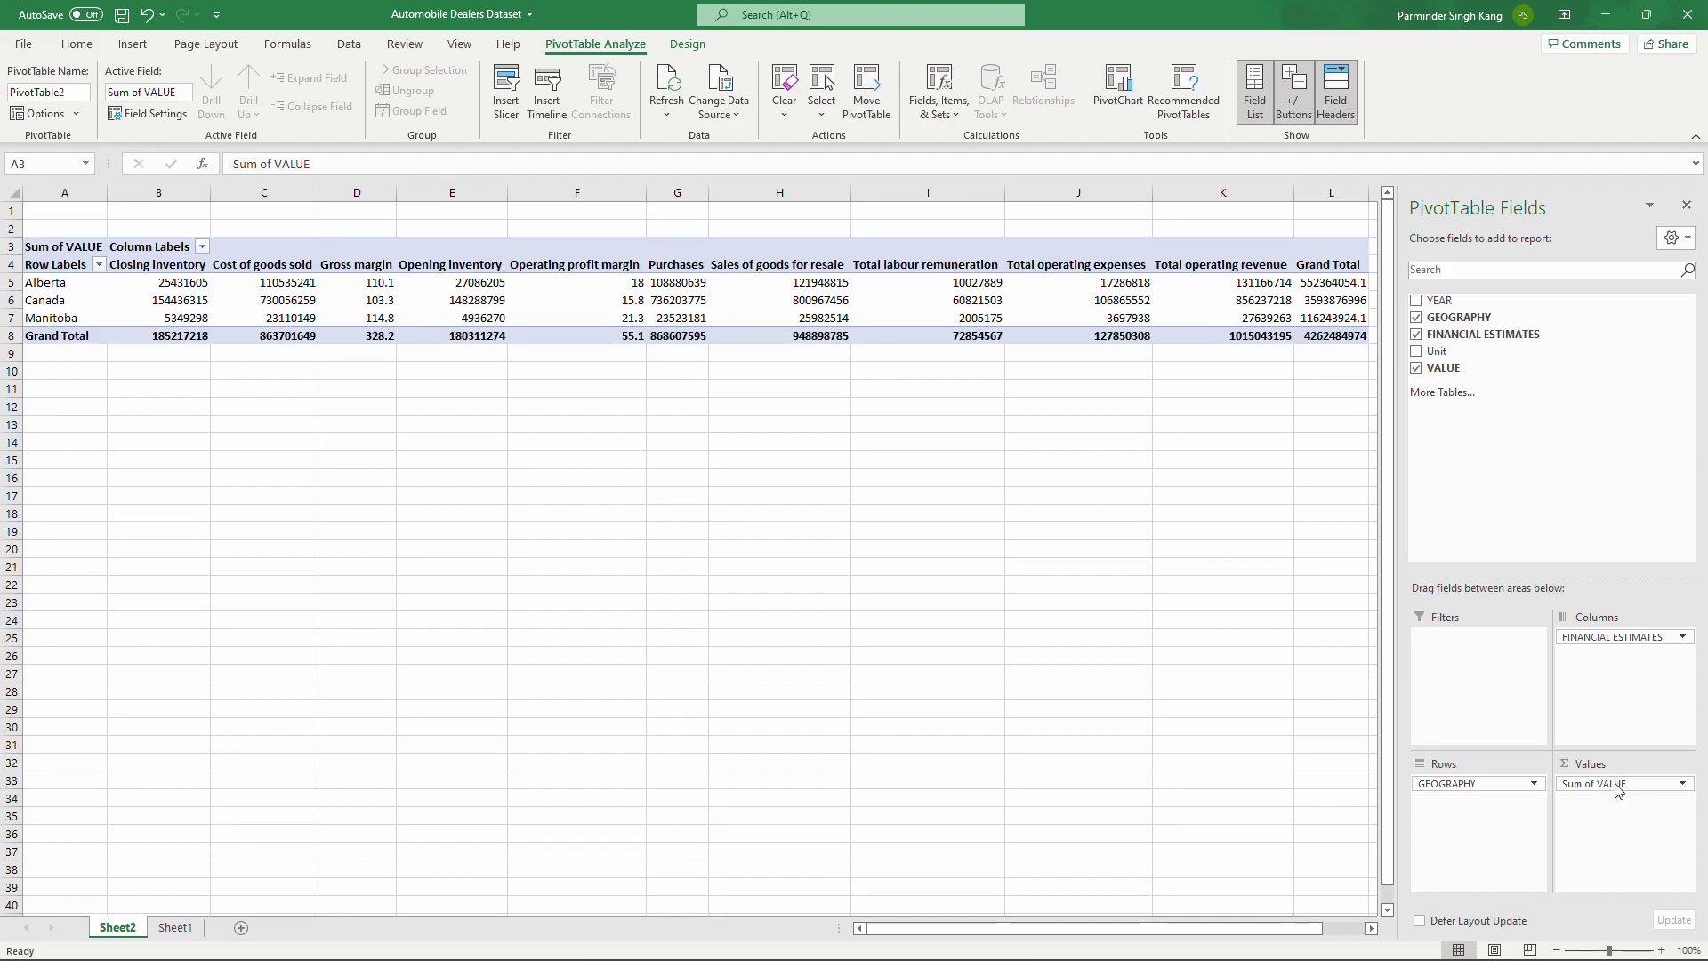
# - Examine the calculation types available for summarizing the VALUE field, leaving its settings unapplied
pyautogui.click(1684, 785)
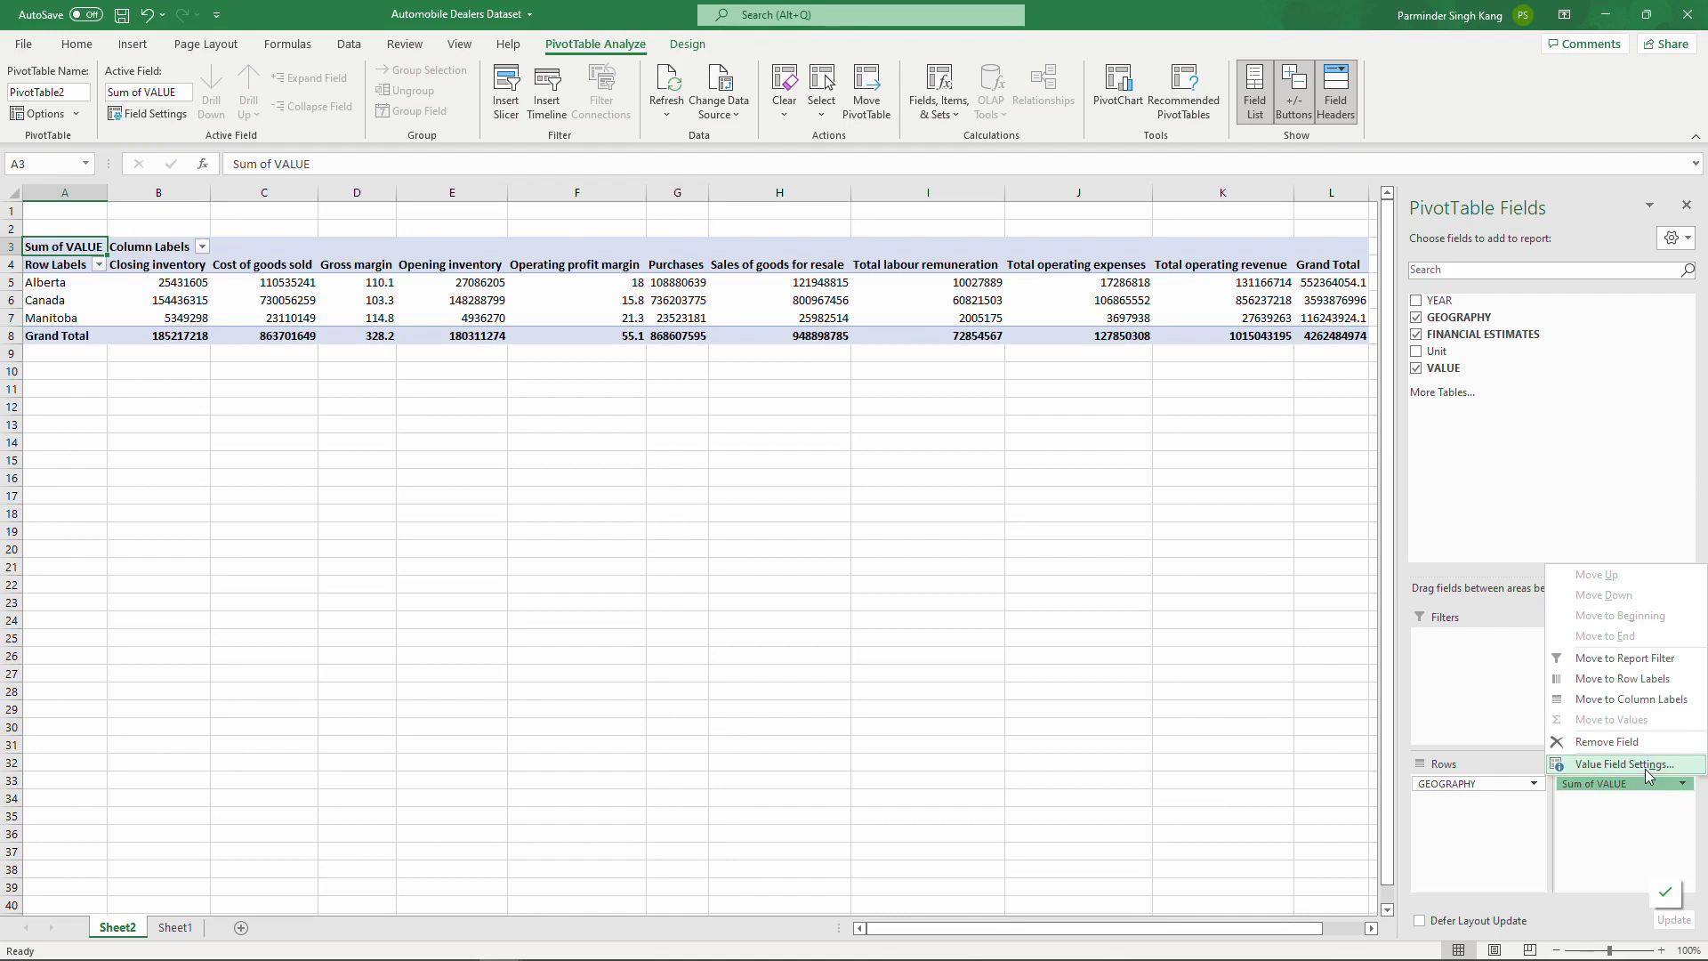
pyautogui.click(1645, 767)
pyautogui.click(1041, 313)
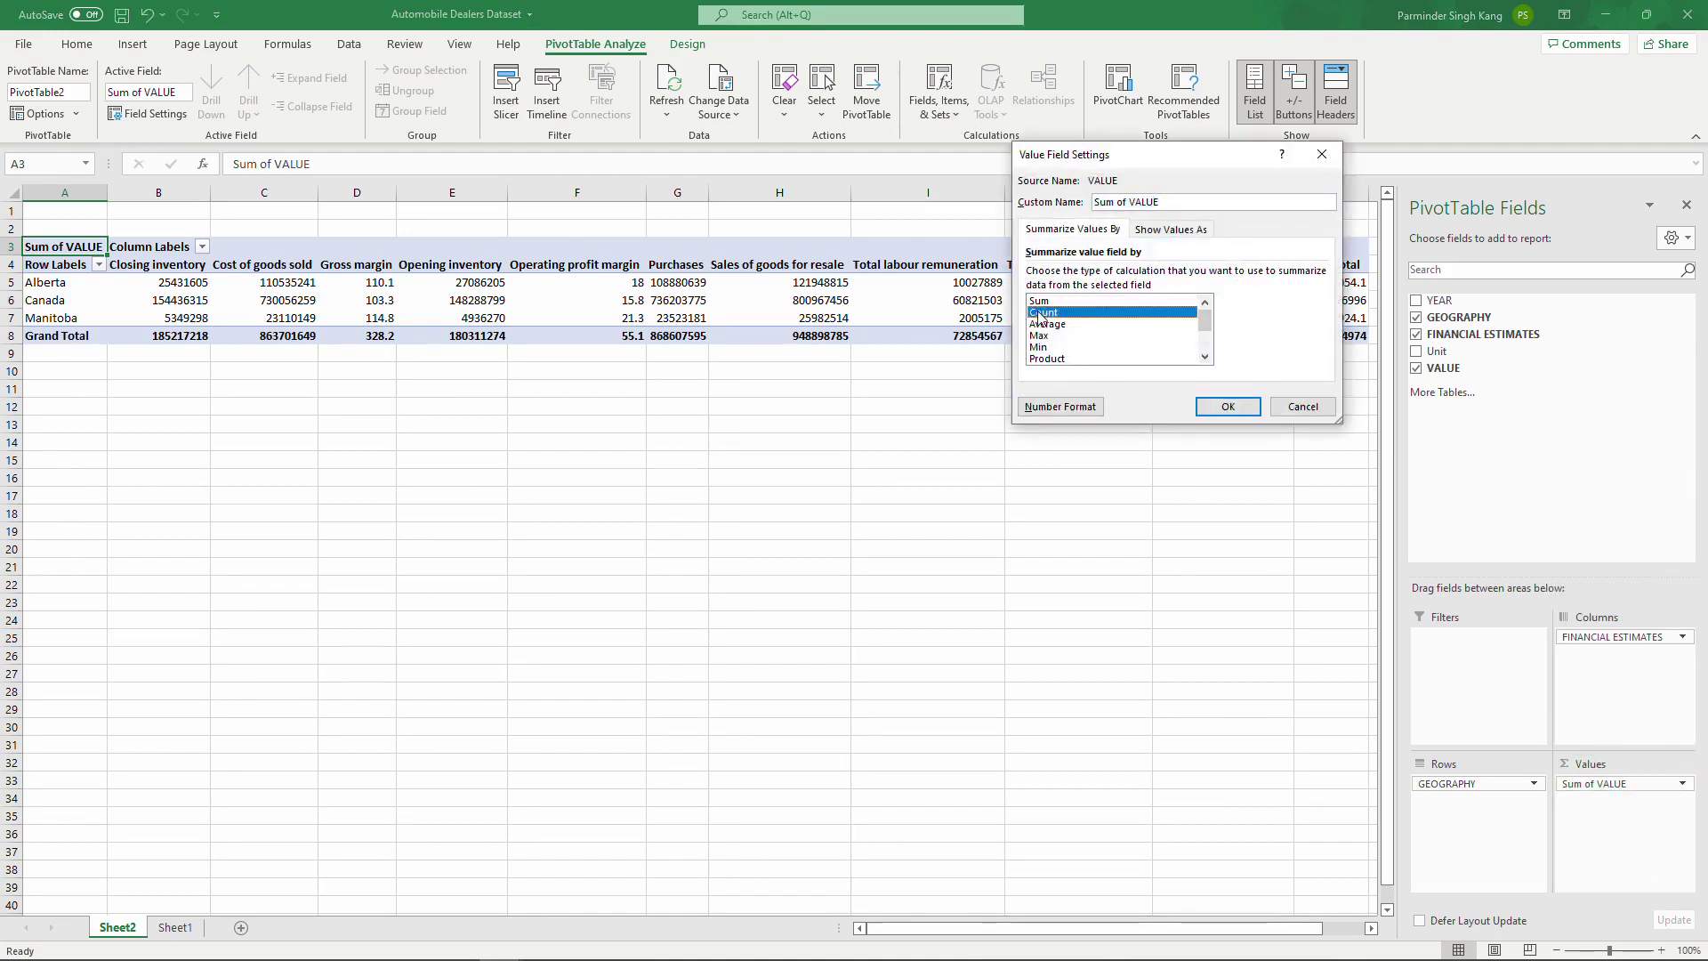
pyautogui.click(1048, 323)
pyautogui.scroll(-2, 1059, 349)
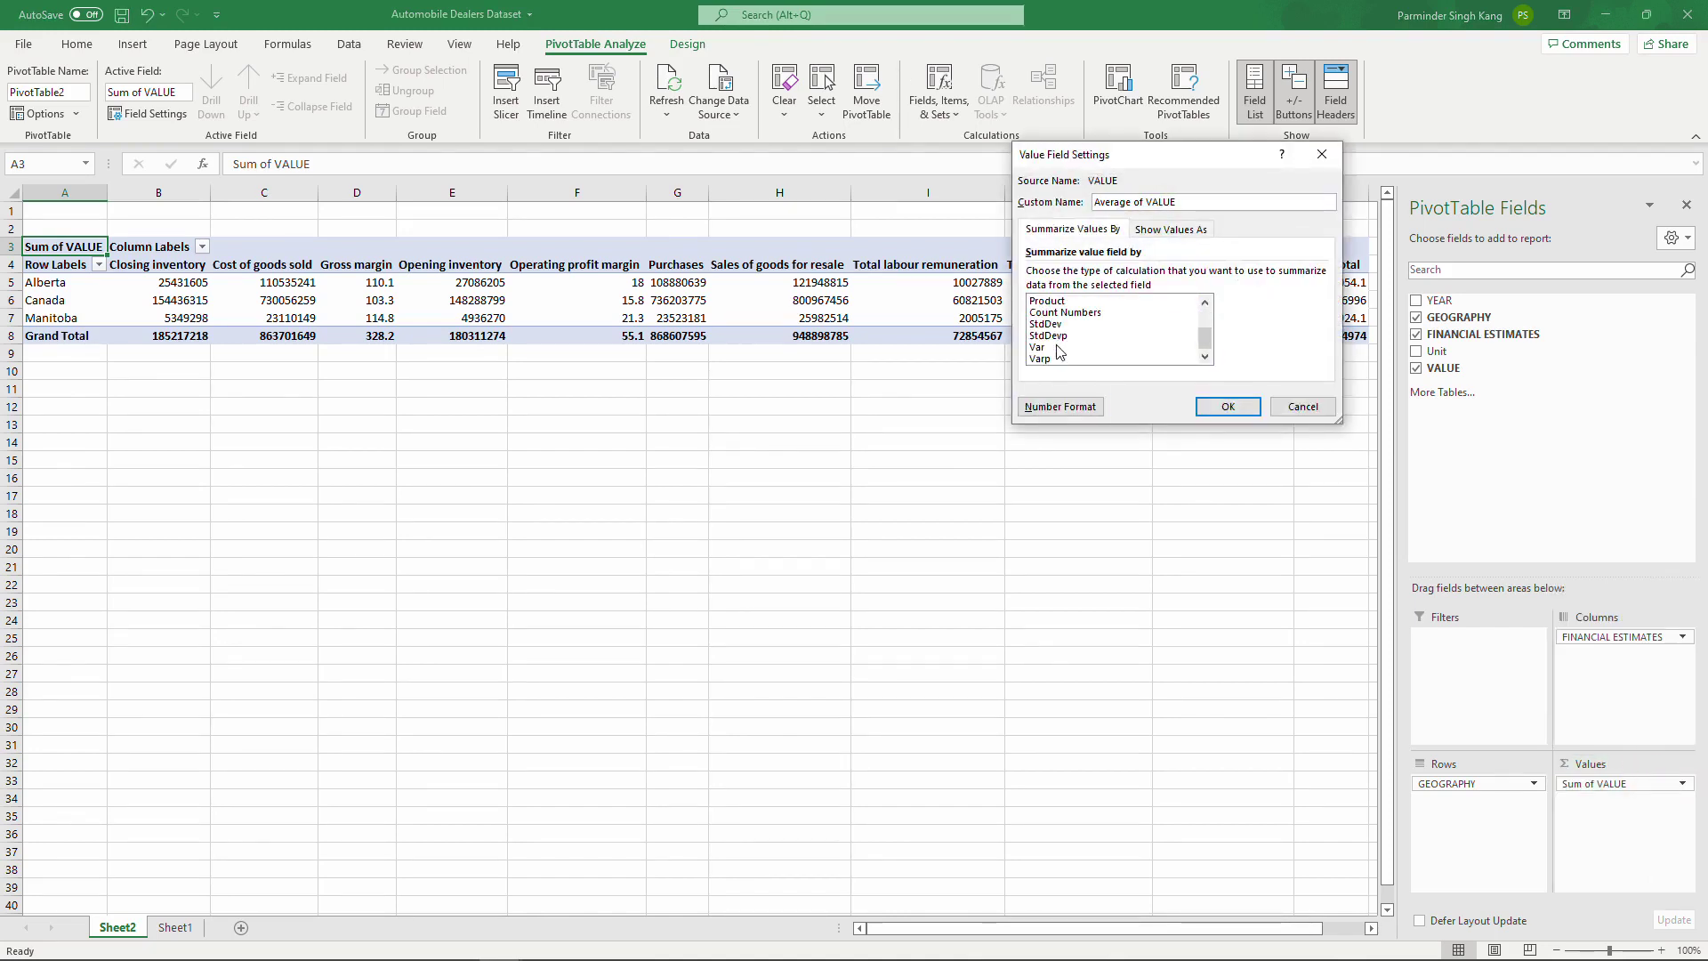
pyautogui.scroll(3, 1059, 349)
pyautogui.scroll(-2, 1058, 350)
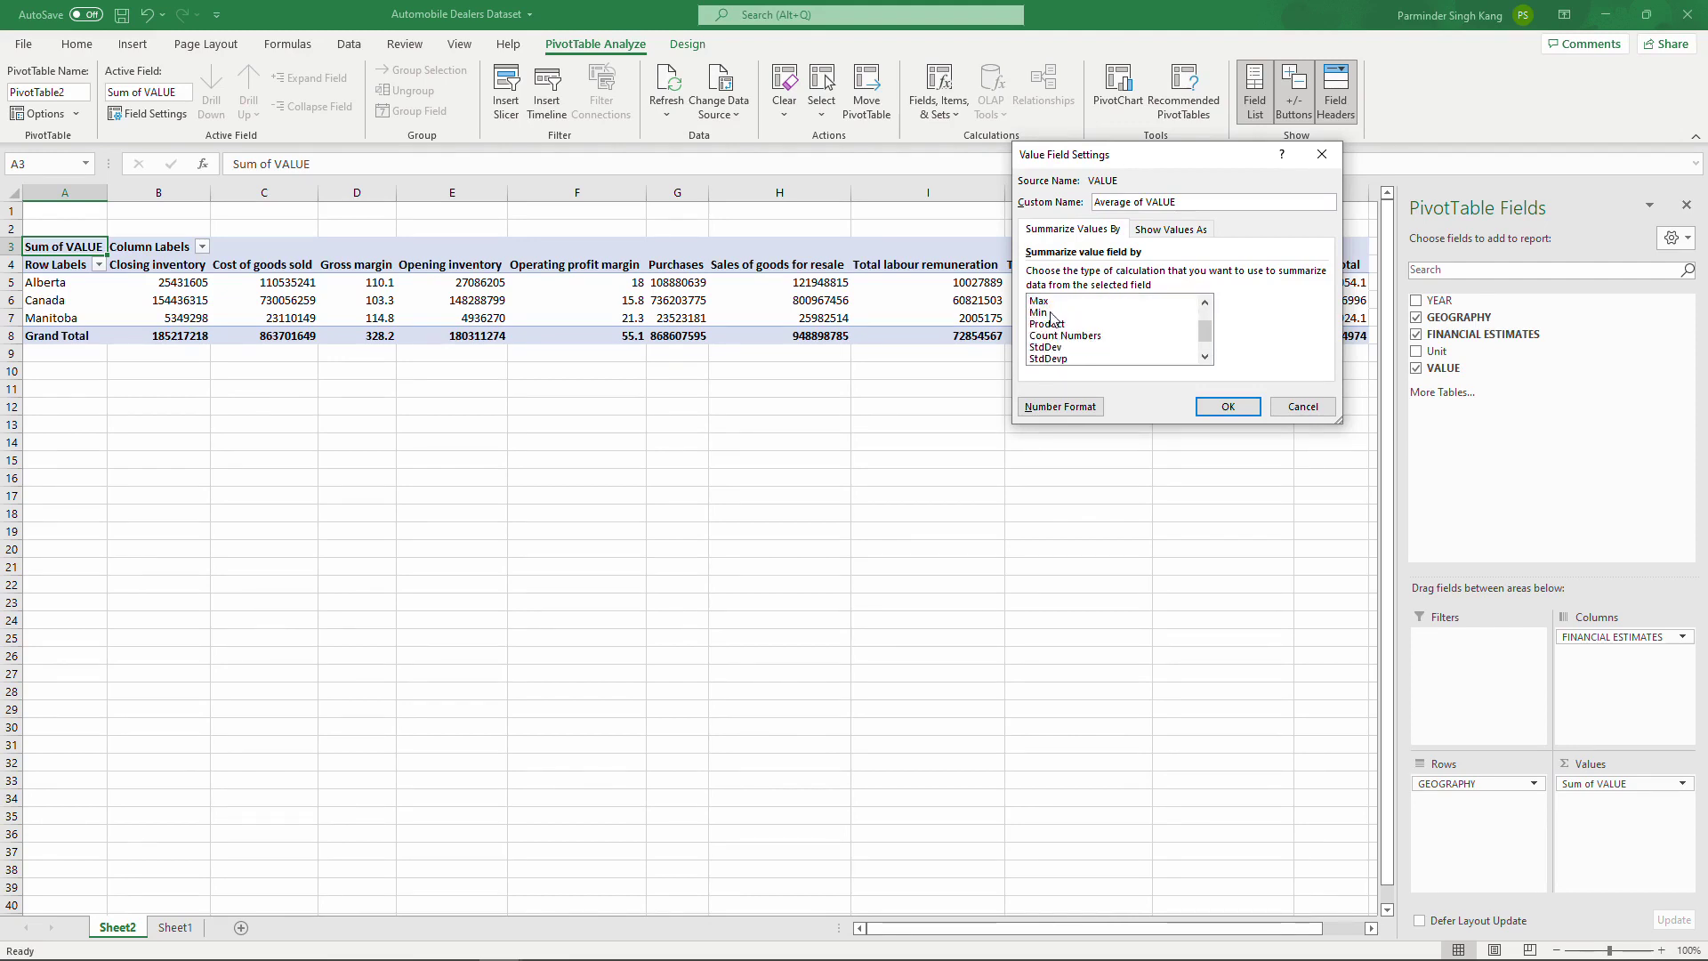
pyautogui.click(1323, 162)
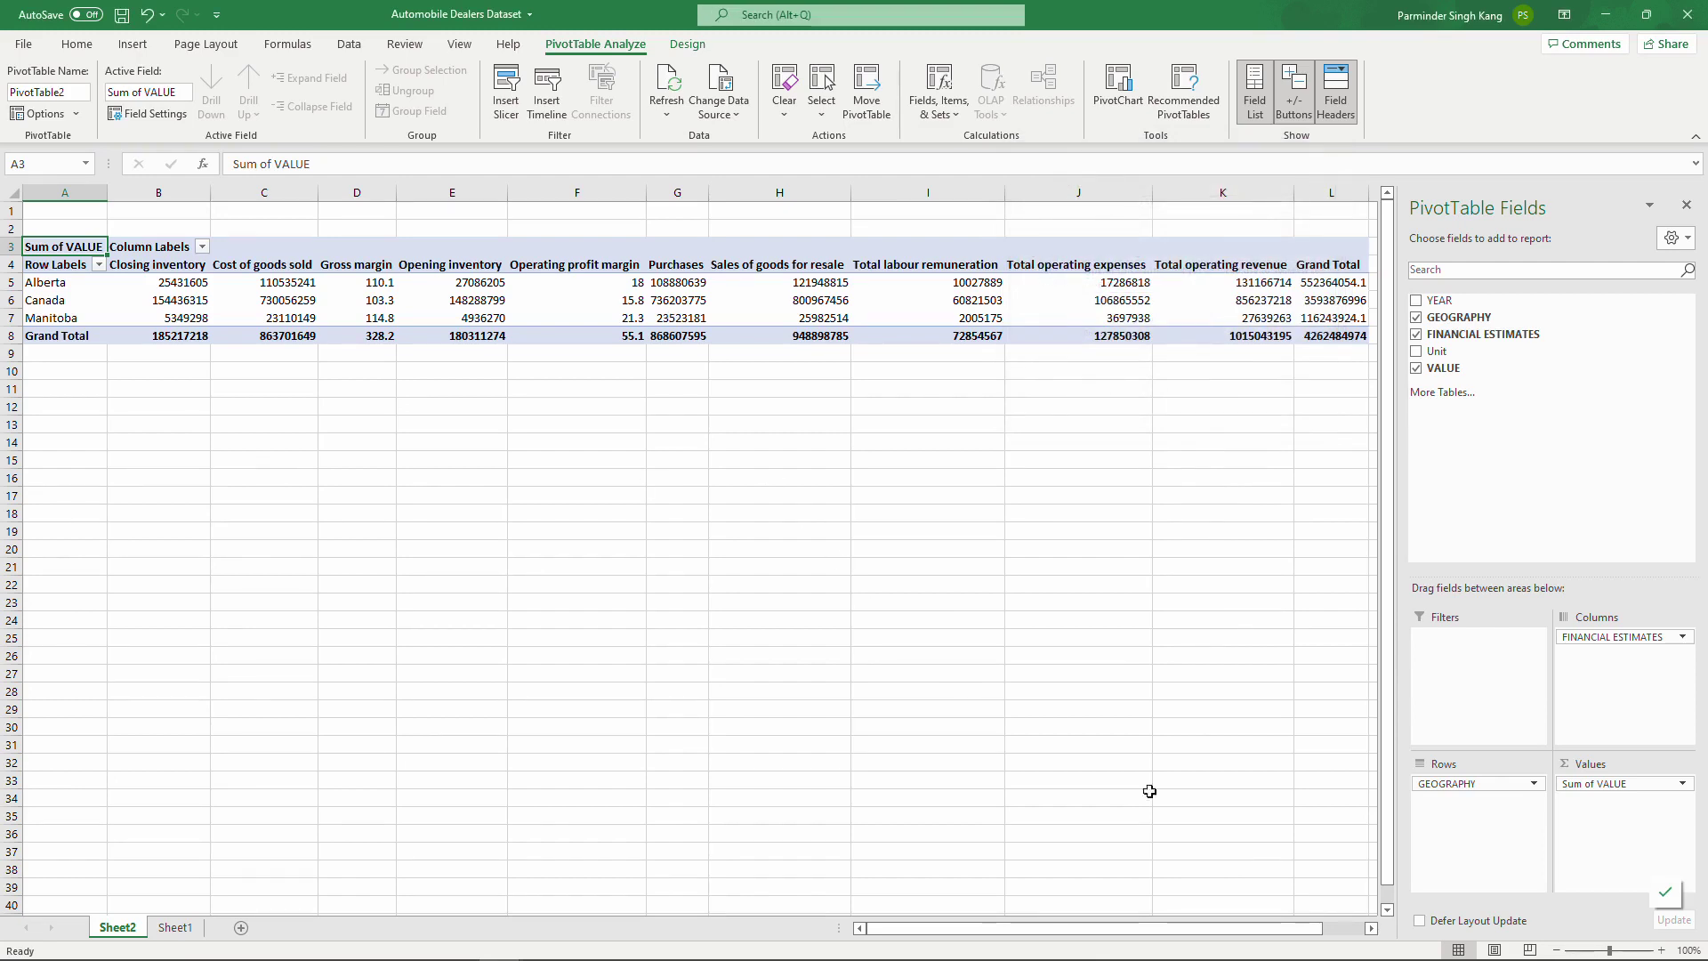
# - Swap the PivotTable layout so FINANCIAL ESTIMATES are the rows and GEOGRAPHY is the columns
pyautogui.moveTo(1491, 789); pyautogui.dragTo(1465, 838)
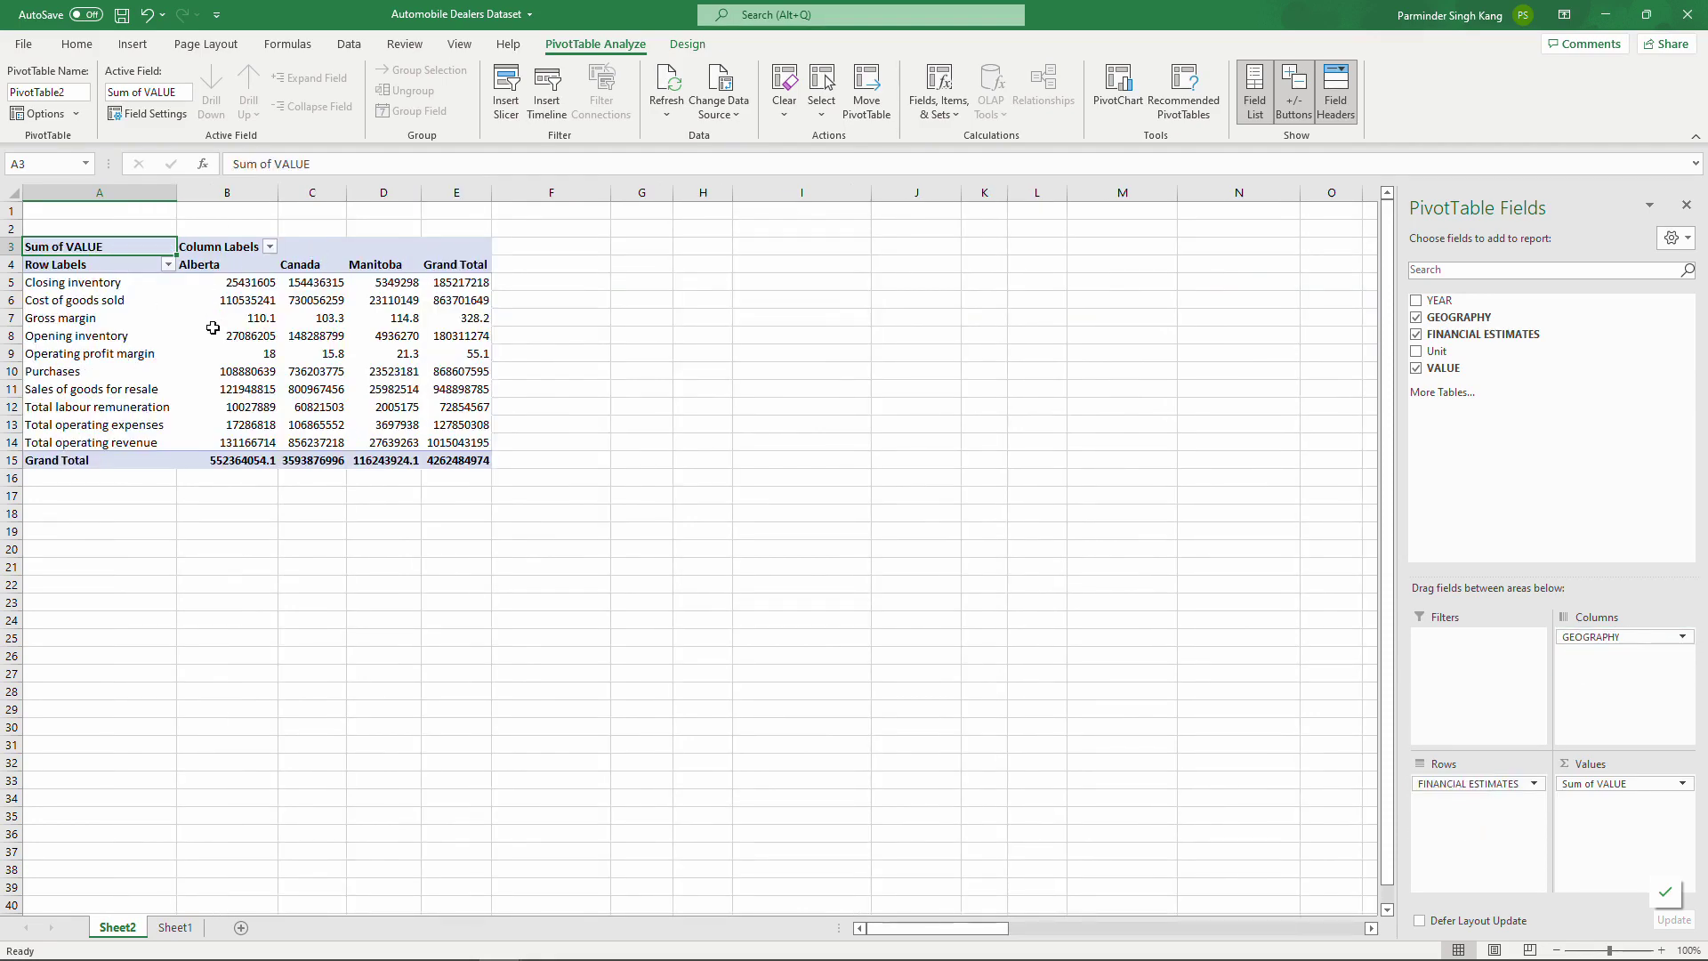
pyautogui.moveTo(214, 328)
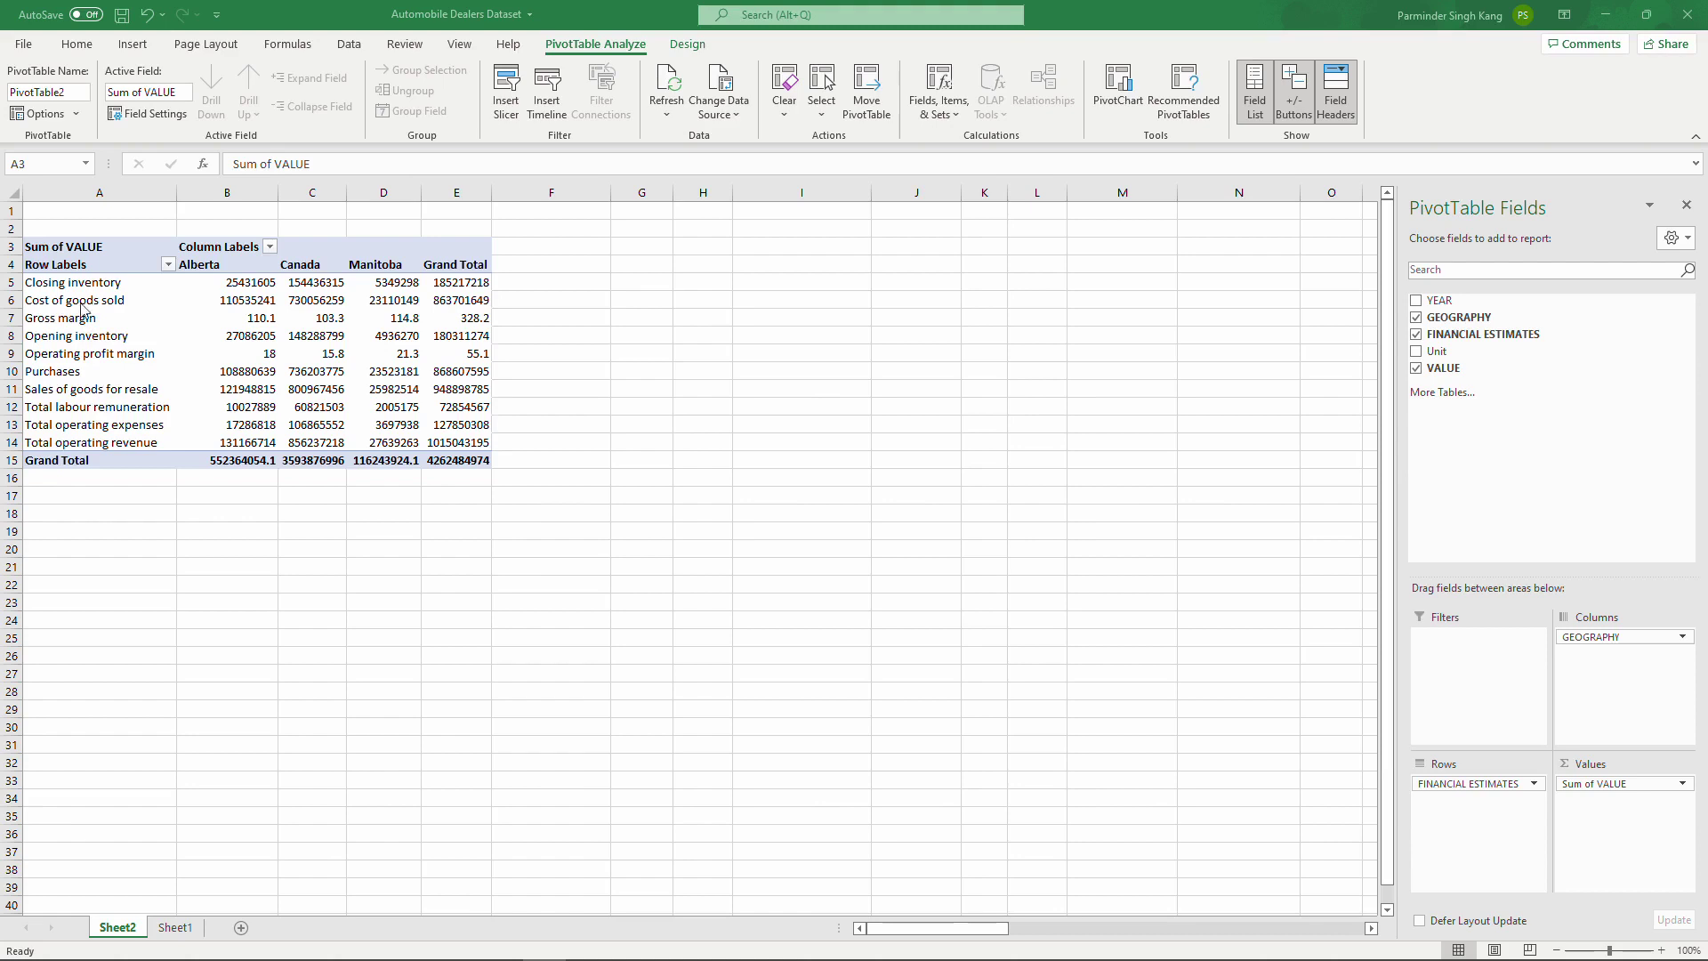
pyautogui.moveTo(75, 282); pyautogui.dragTo(100, 442)
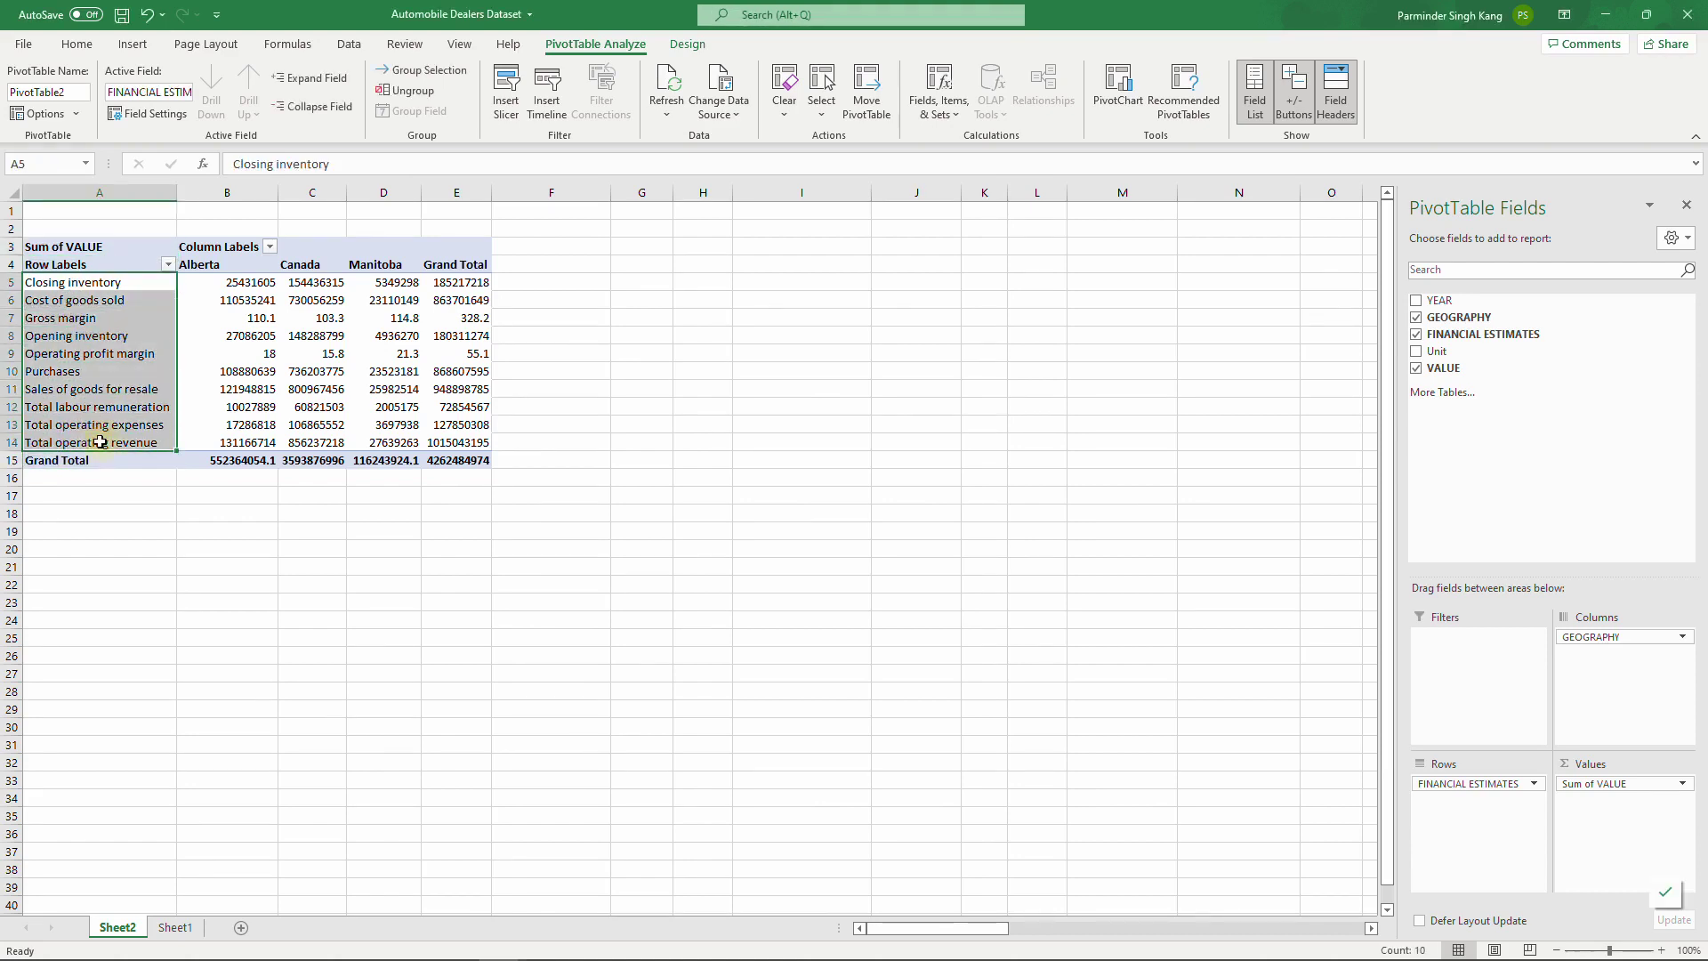
pyautogui.click(96, 357)
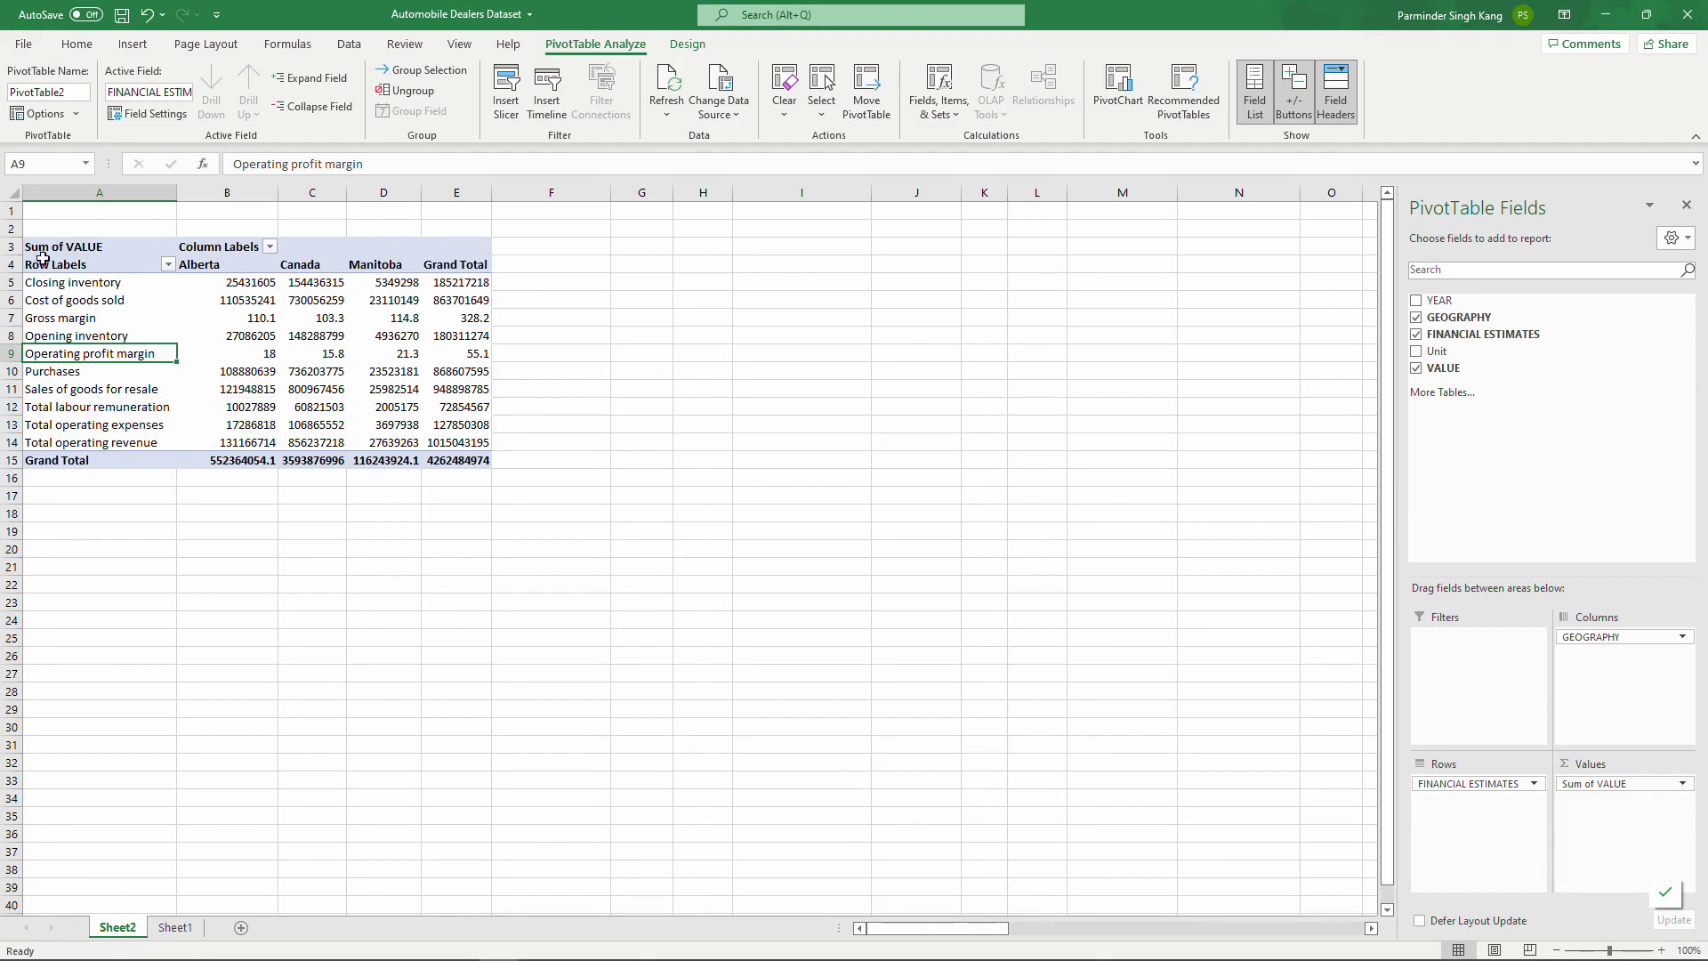
# - Filter the PivotTable rows to only Closing inventory, Opening inventory and Sales of goods for resale
pyautogui.click(168, 265)
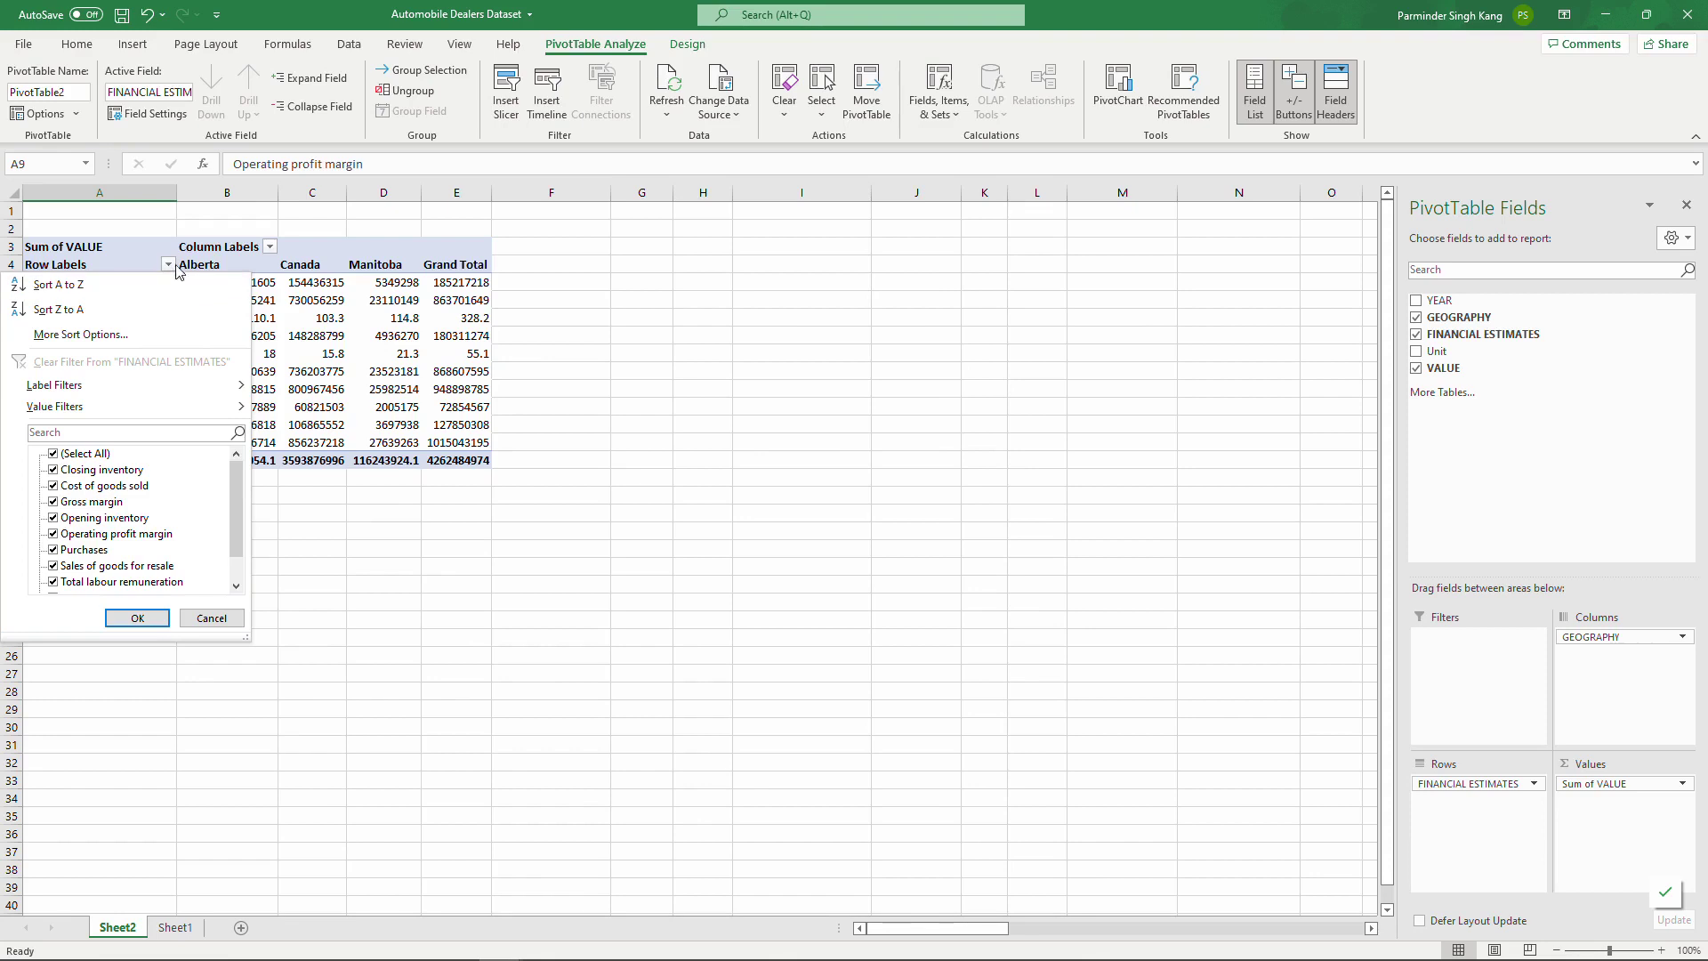
pyautogui.click(53, 454)
pyautogui.click(54, 469)
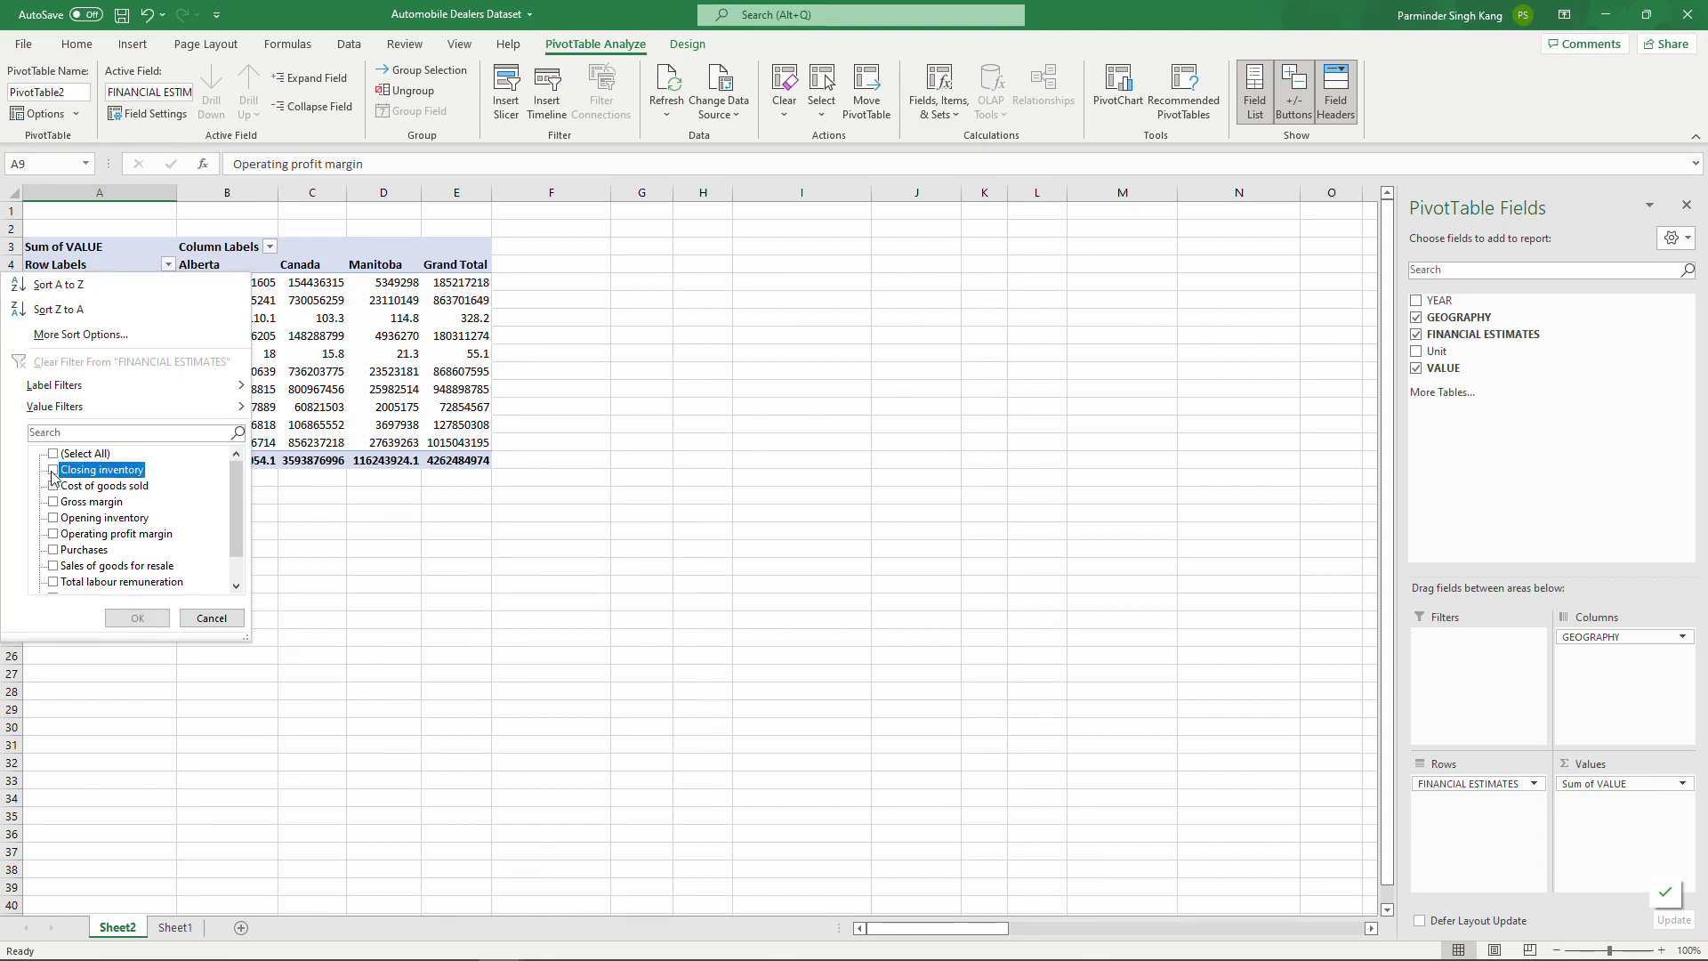
pyautogui.click(54, 520)
pyautogui.scroll(-1, 55, 538)
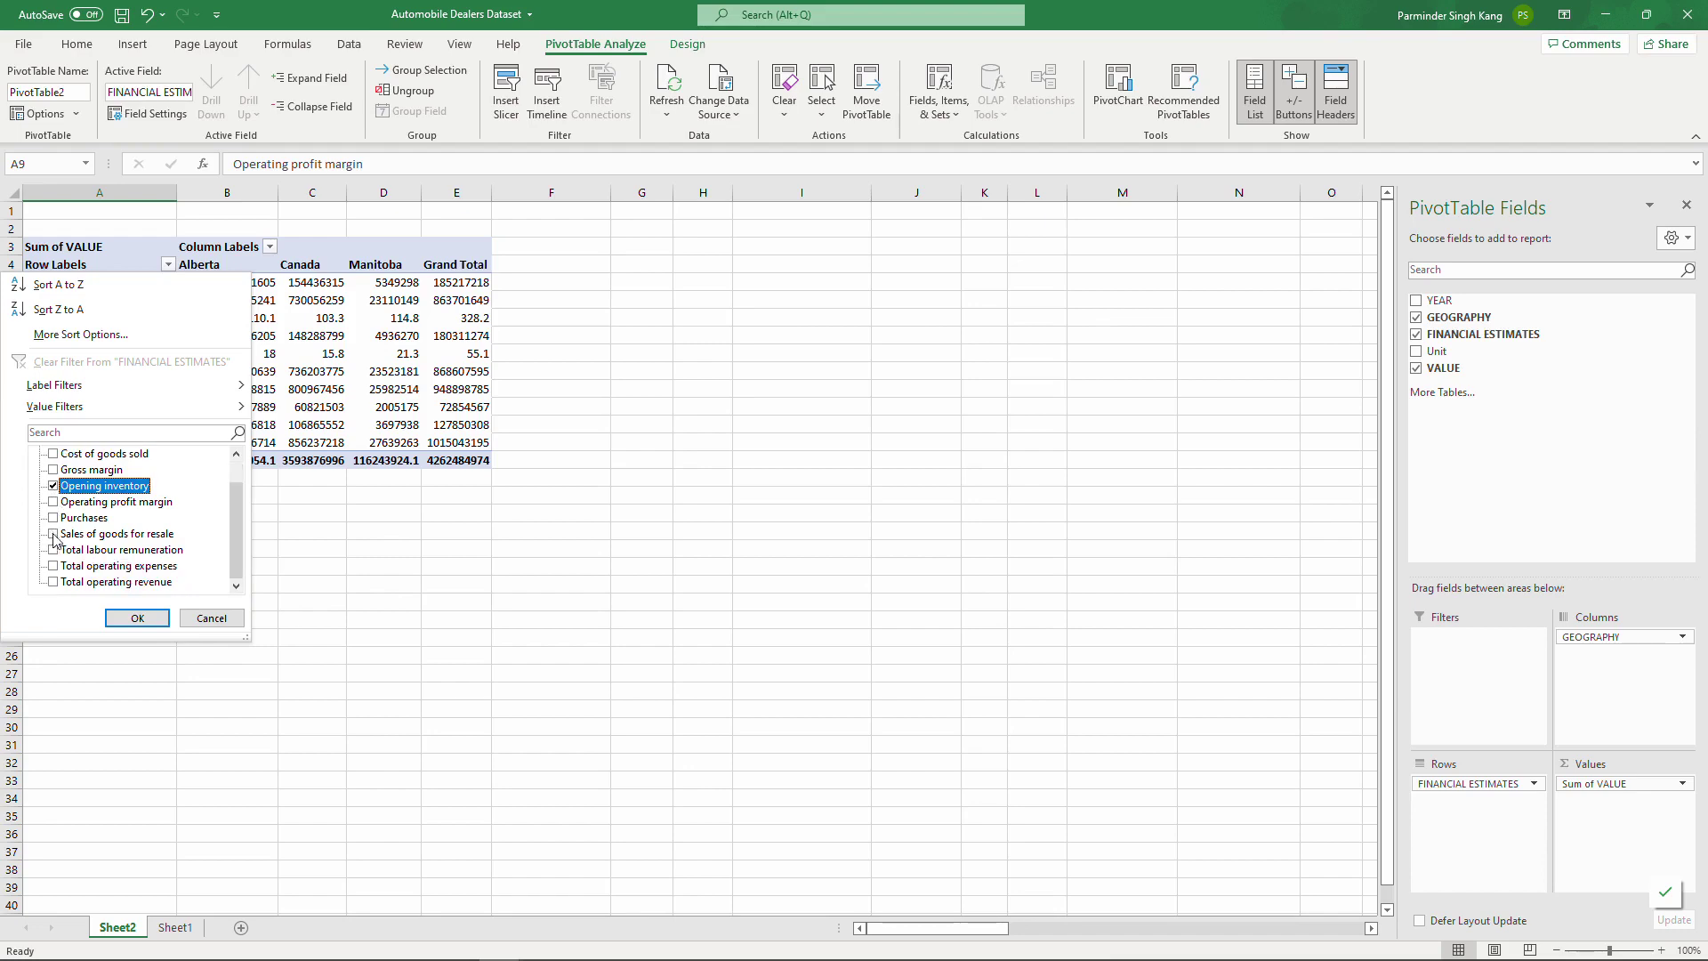
pyautogui.click(54, 534)
pyautogui.click(137, 618)
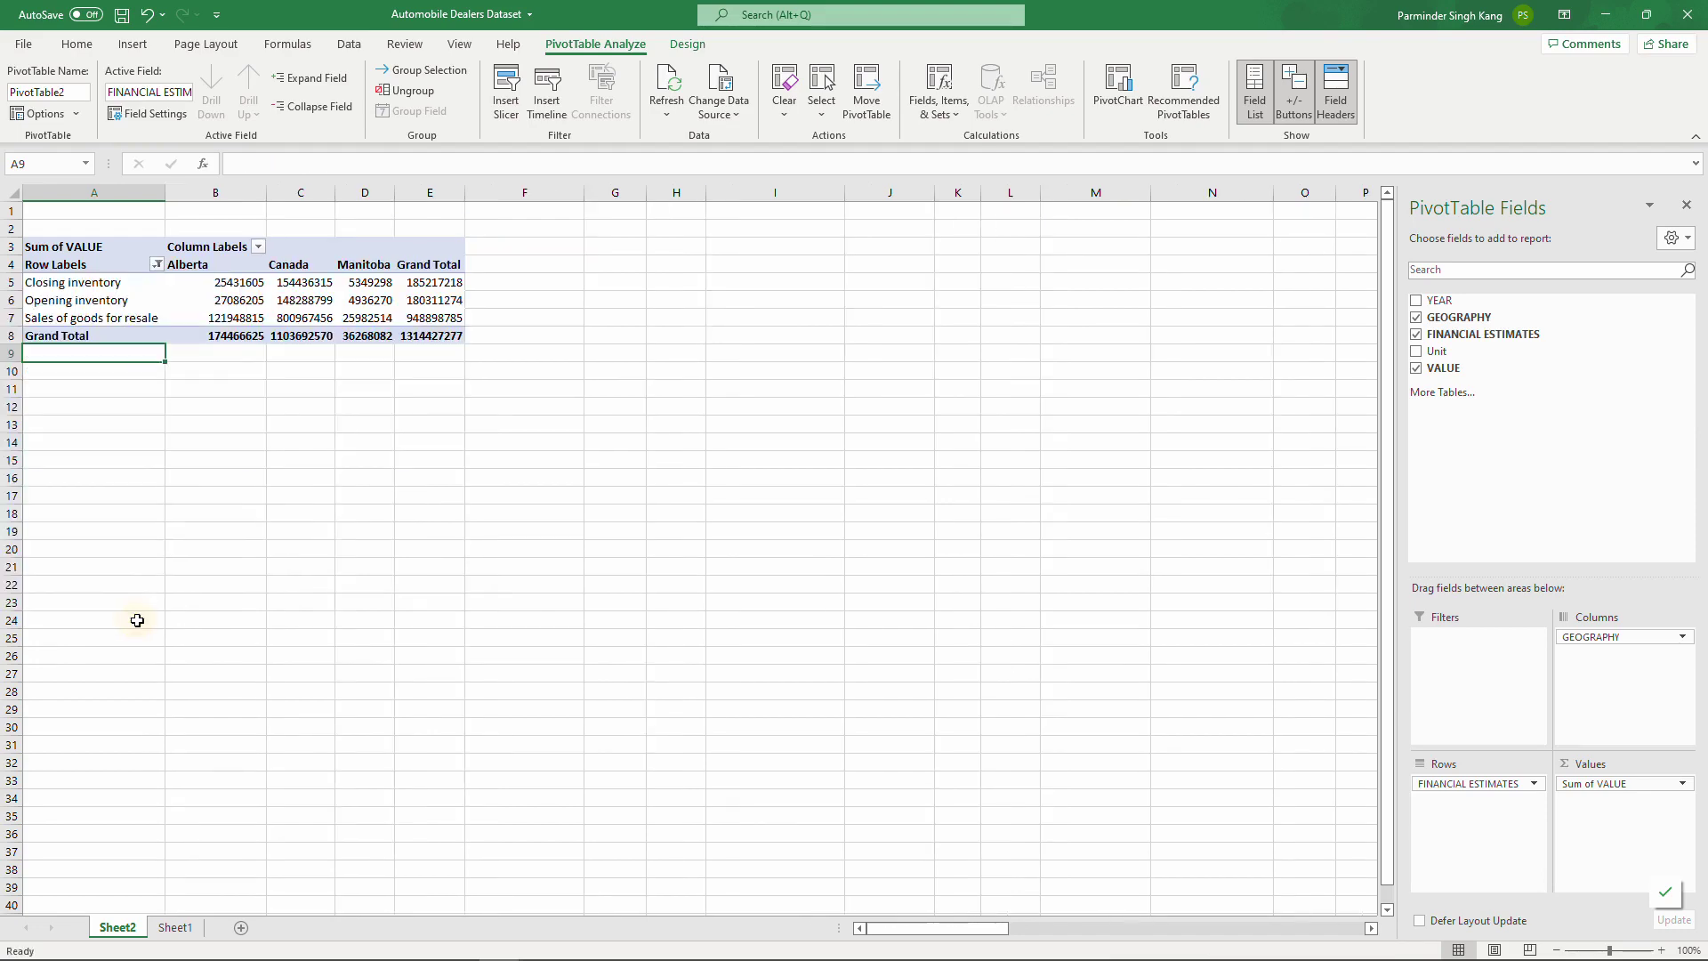
# - Restore all FINANCIAL ESTIMATES items in the PivotTable's row filter
pyautogui.click(238, 300)
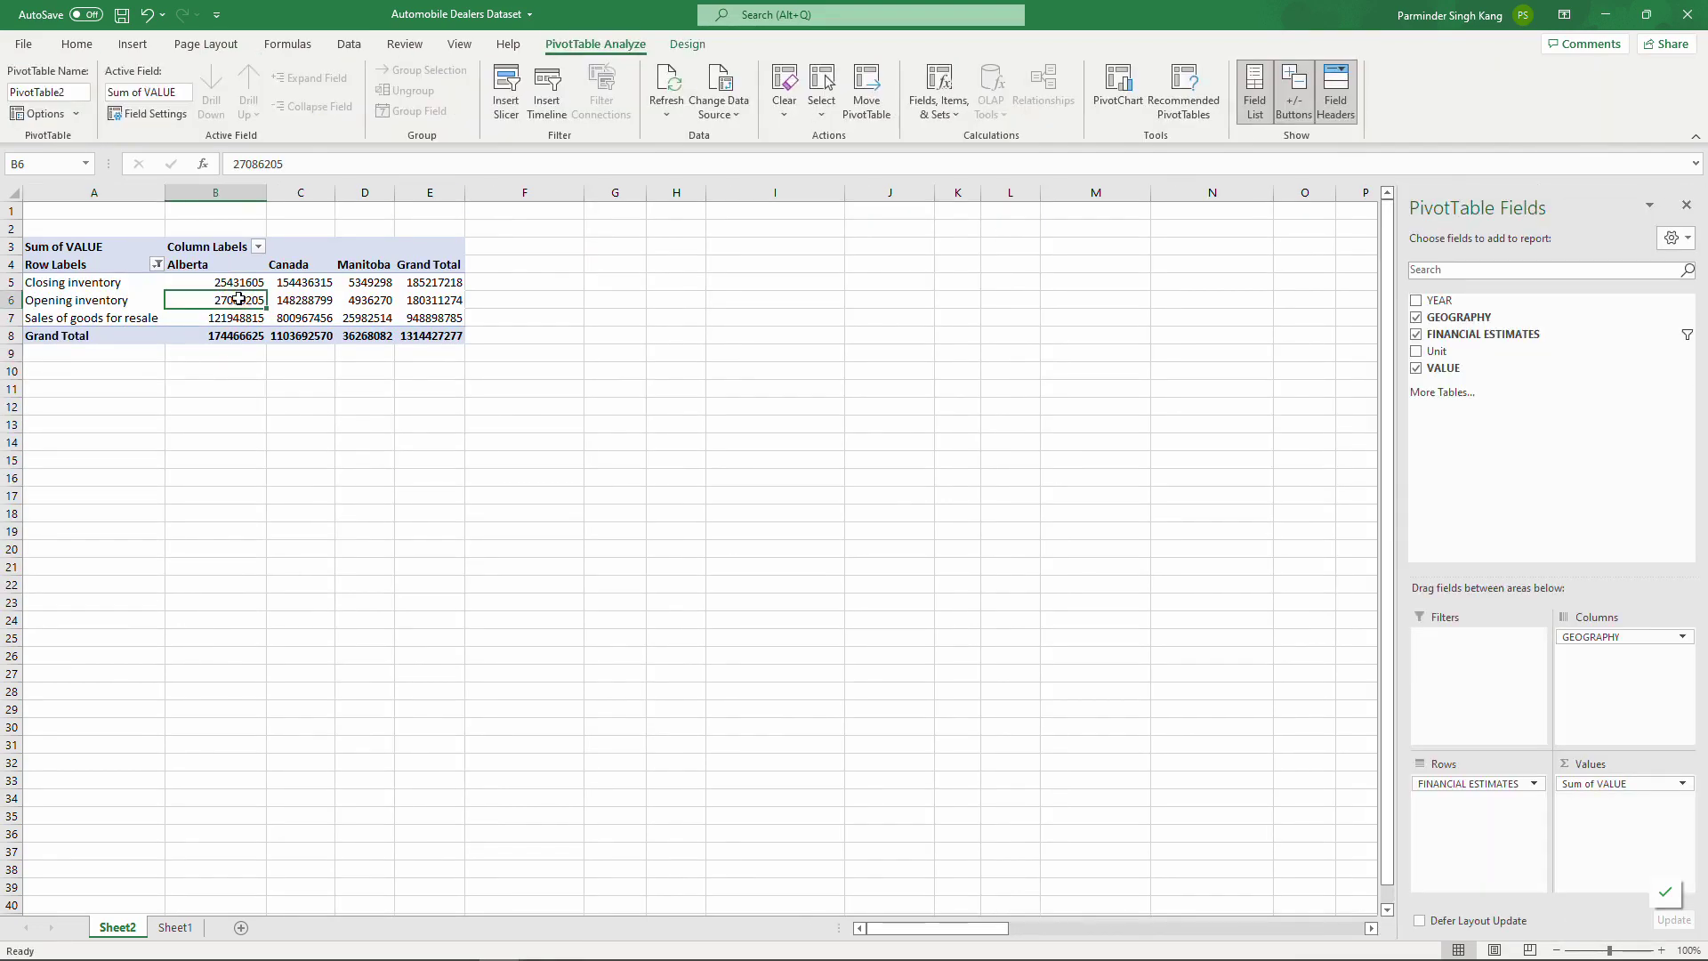
pyautogui.click(158, 267)
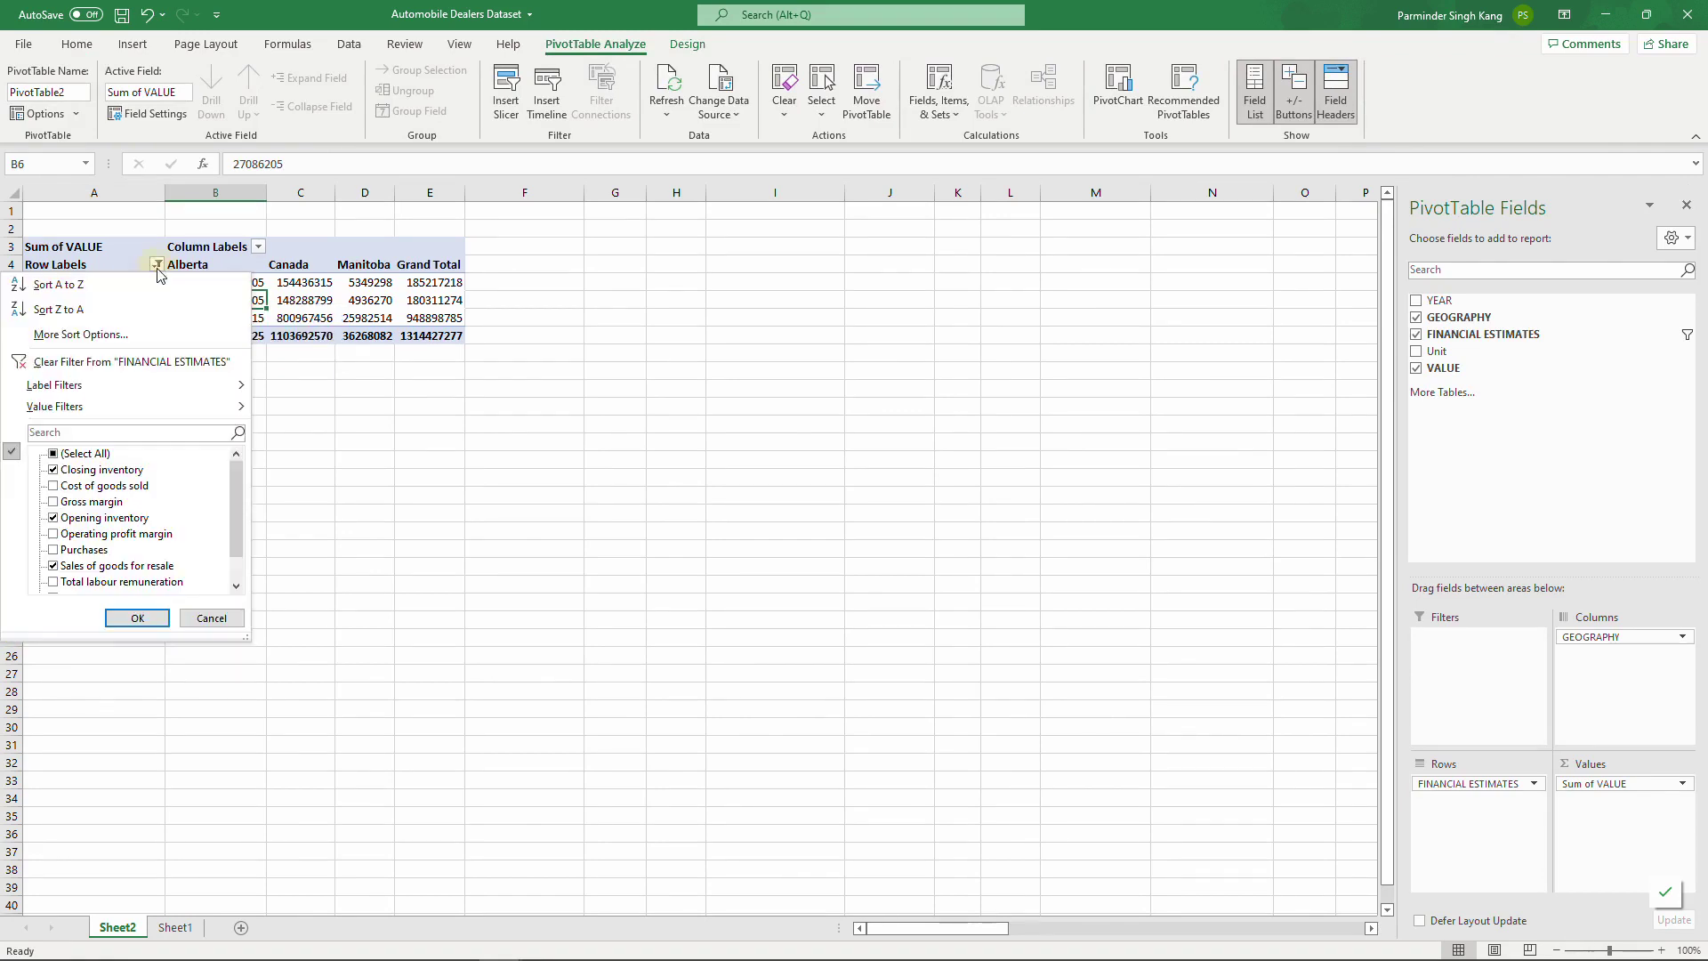
pyautogui.click(52, 454)
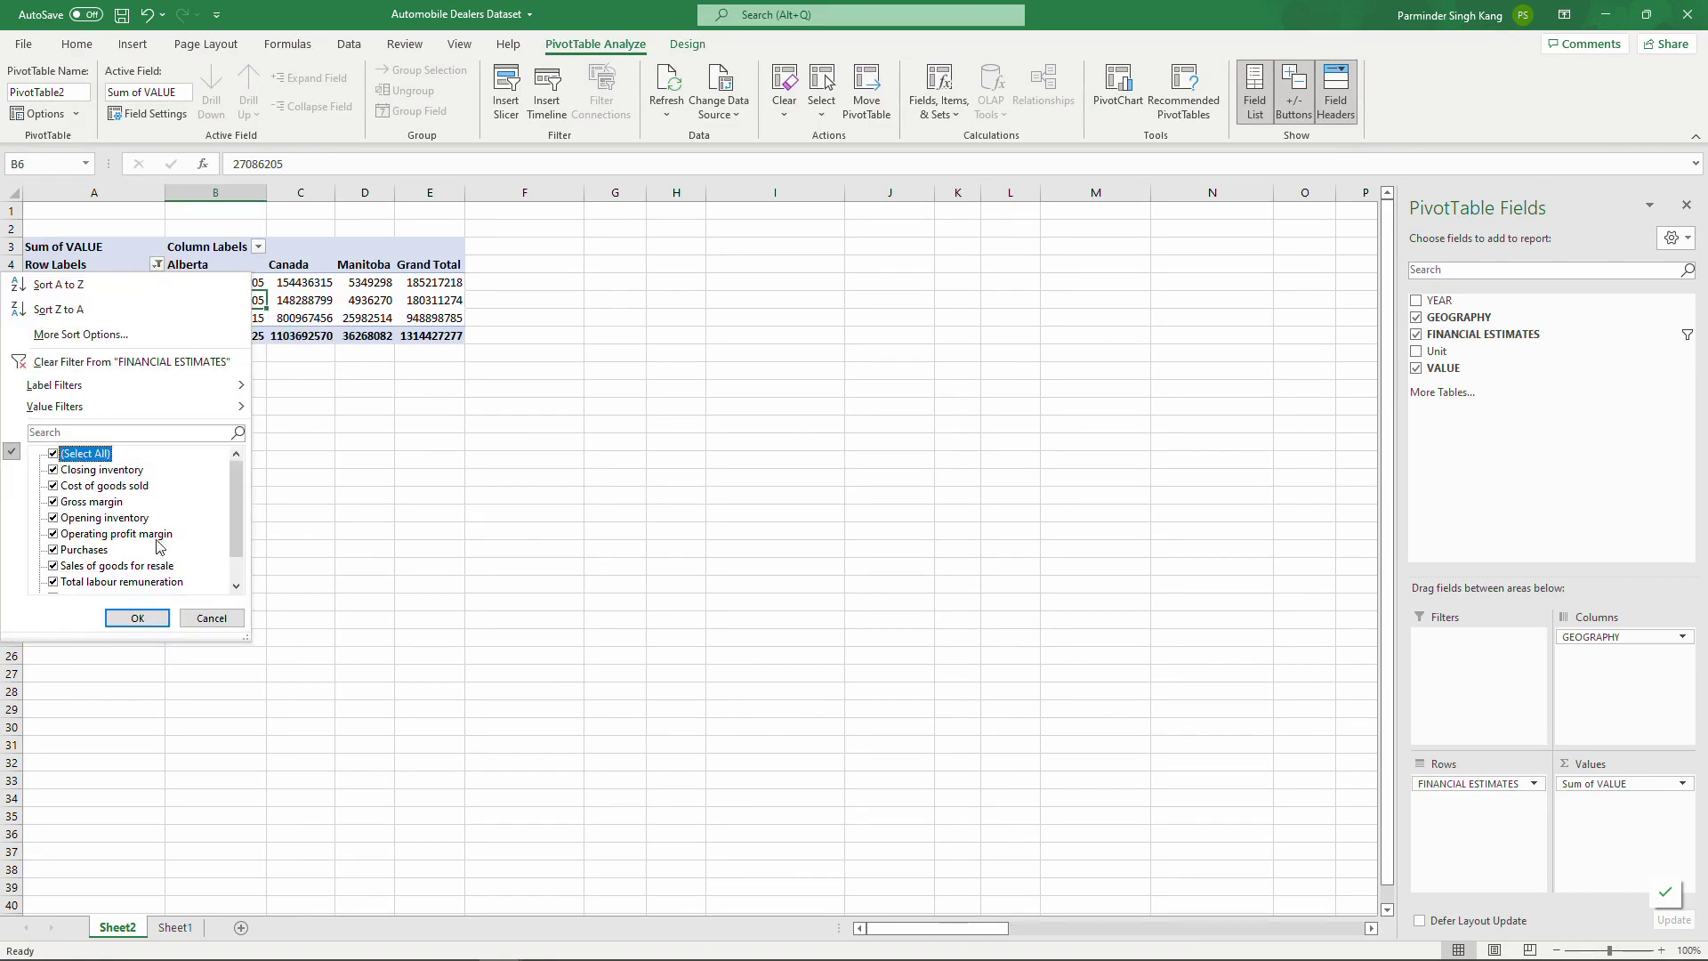
pyautogui.click(142, 619)
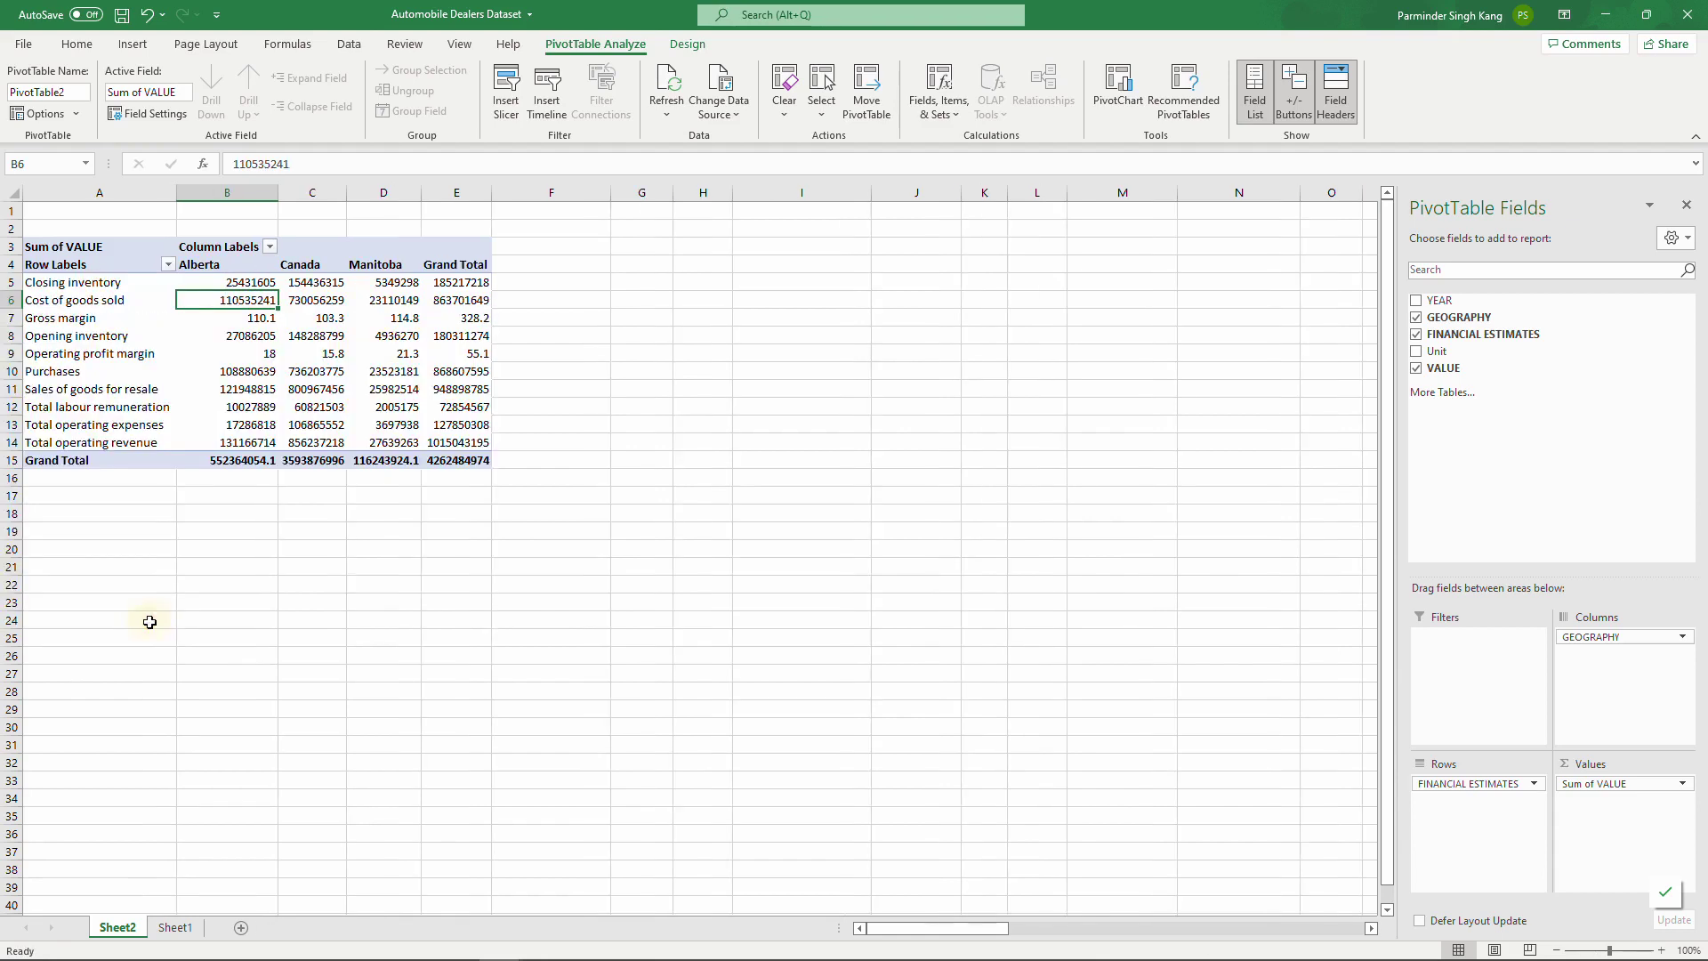
# - Filter the PivotTable columns to only Alberta and Manitoba
pyautogui.moveTo(189, 268); pyautogui.dragTo(392, 265)
pyautogui.click(269, 248)
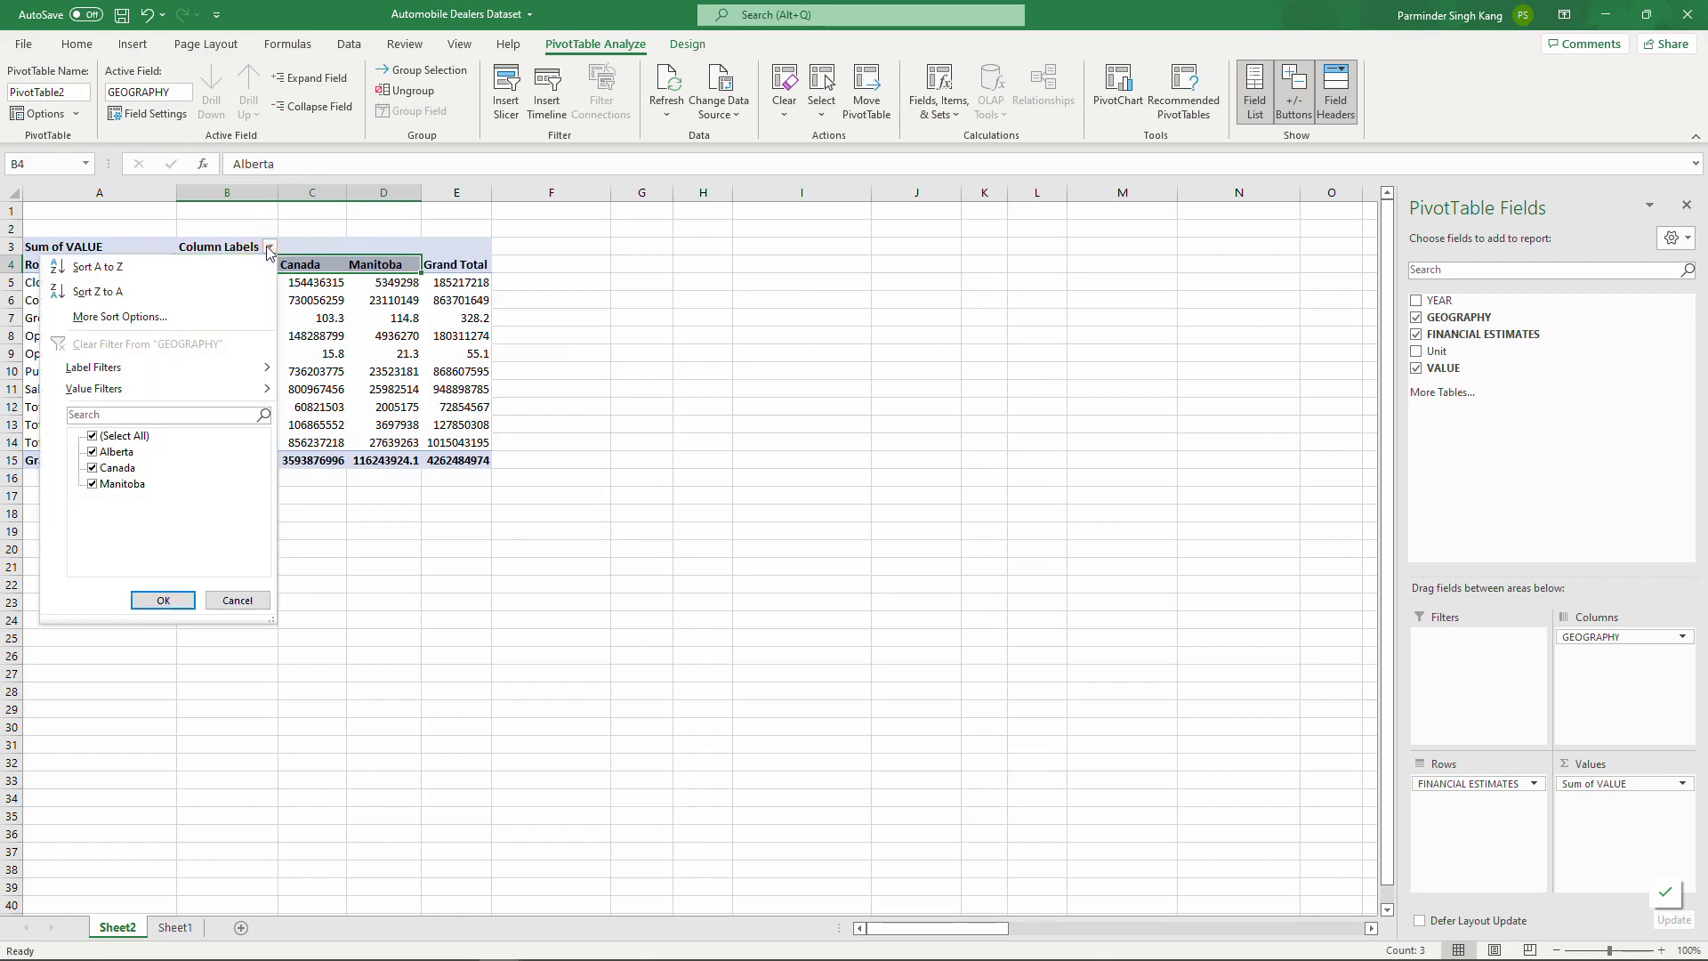
pyautogui.click(95, 436)
pyautogui.click(94, 453)
pyautogui.click(93, 484)
pyautogui.click(163, 602)
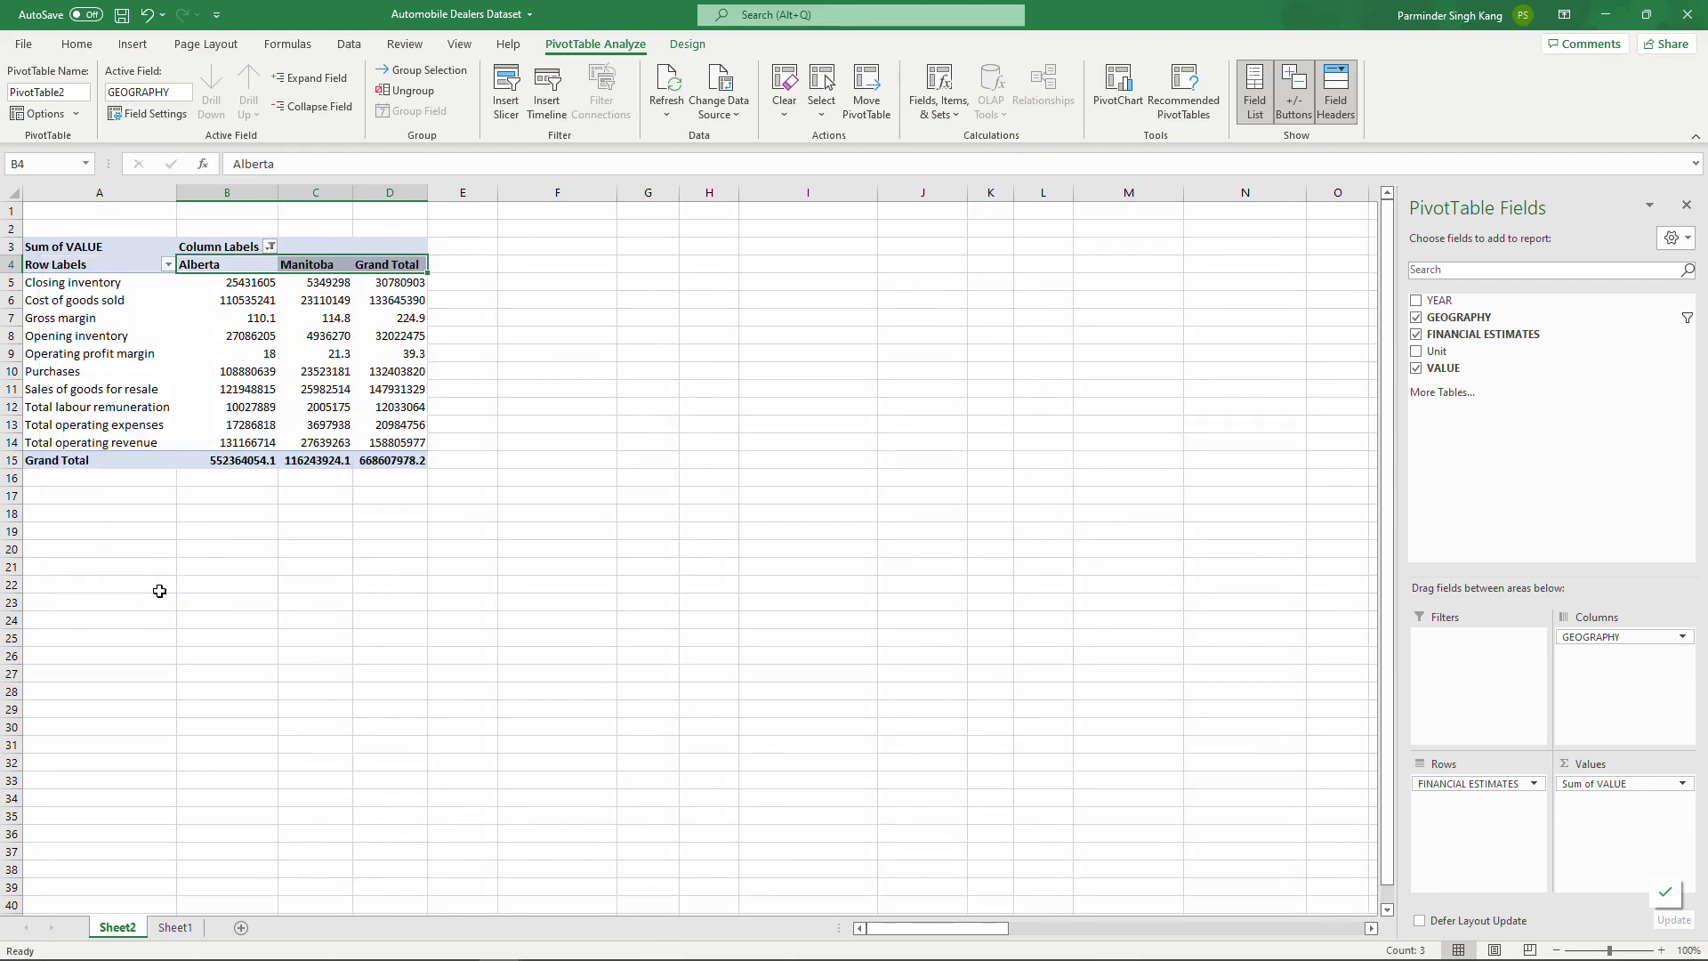
# - Restore all GEOGRAPHY items in the PivotTable's column filter
pyautogui.click(270, 248)
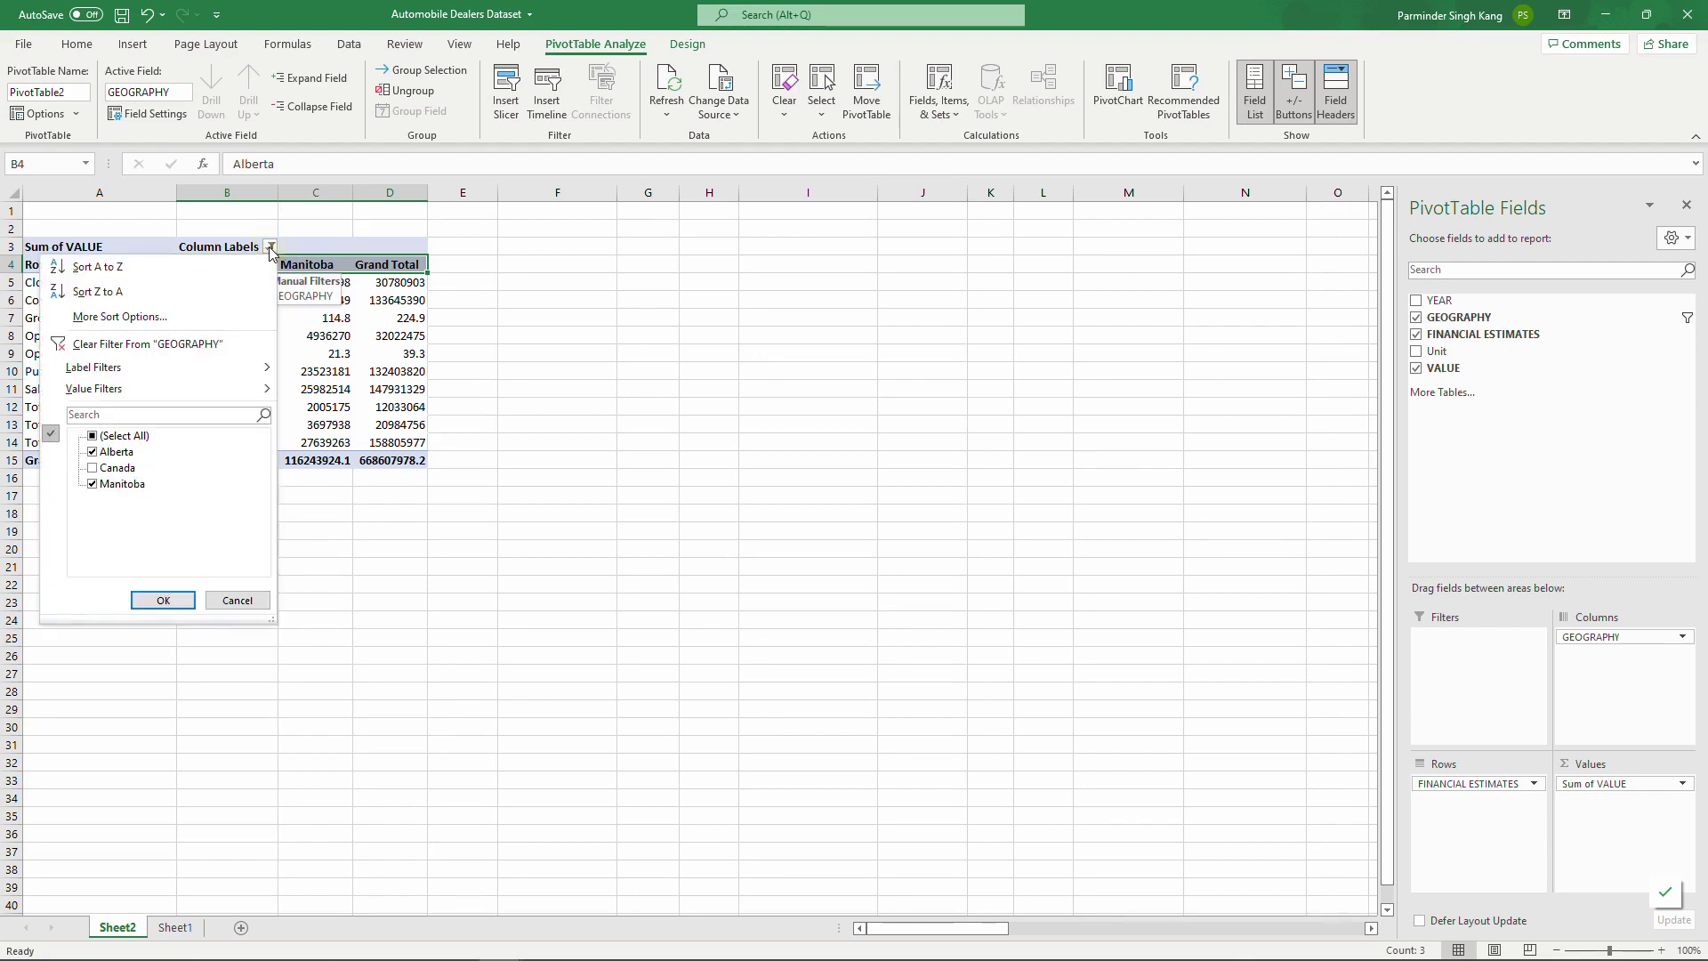
pyautogui.click(95, 436)
pyautogui.click(164, 602)
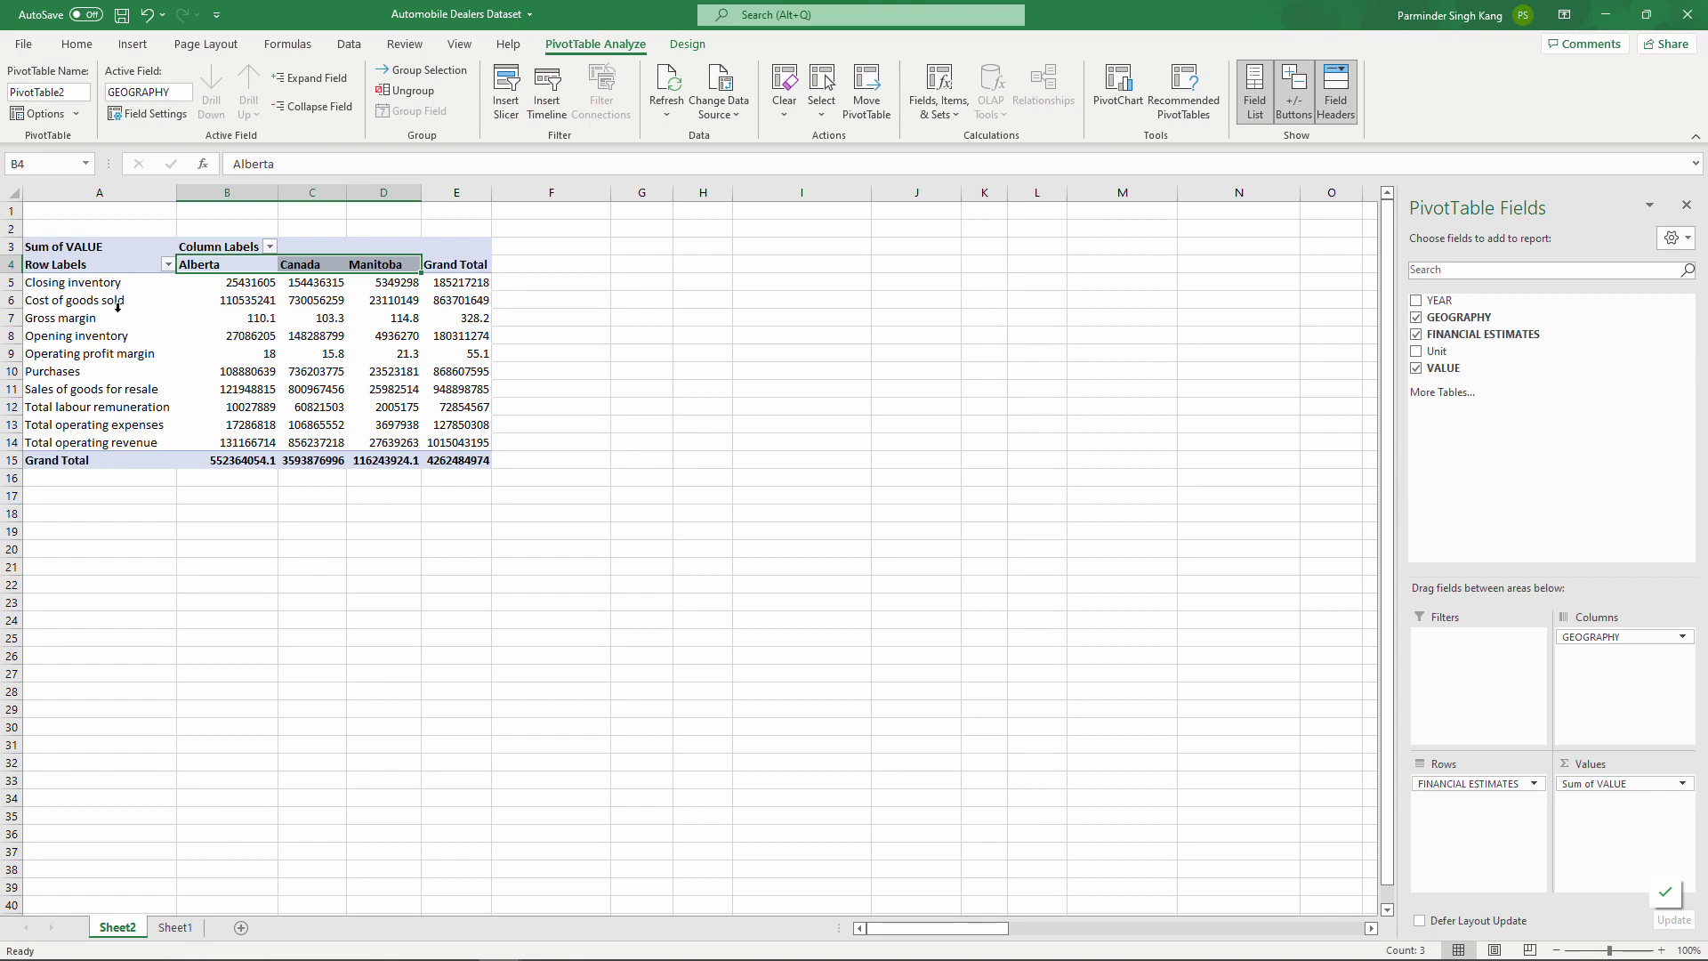
pyautogui.moveTo(117, 286); pyautogui.dragTo(143, 442)
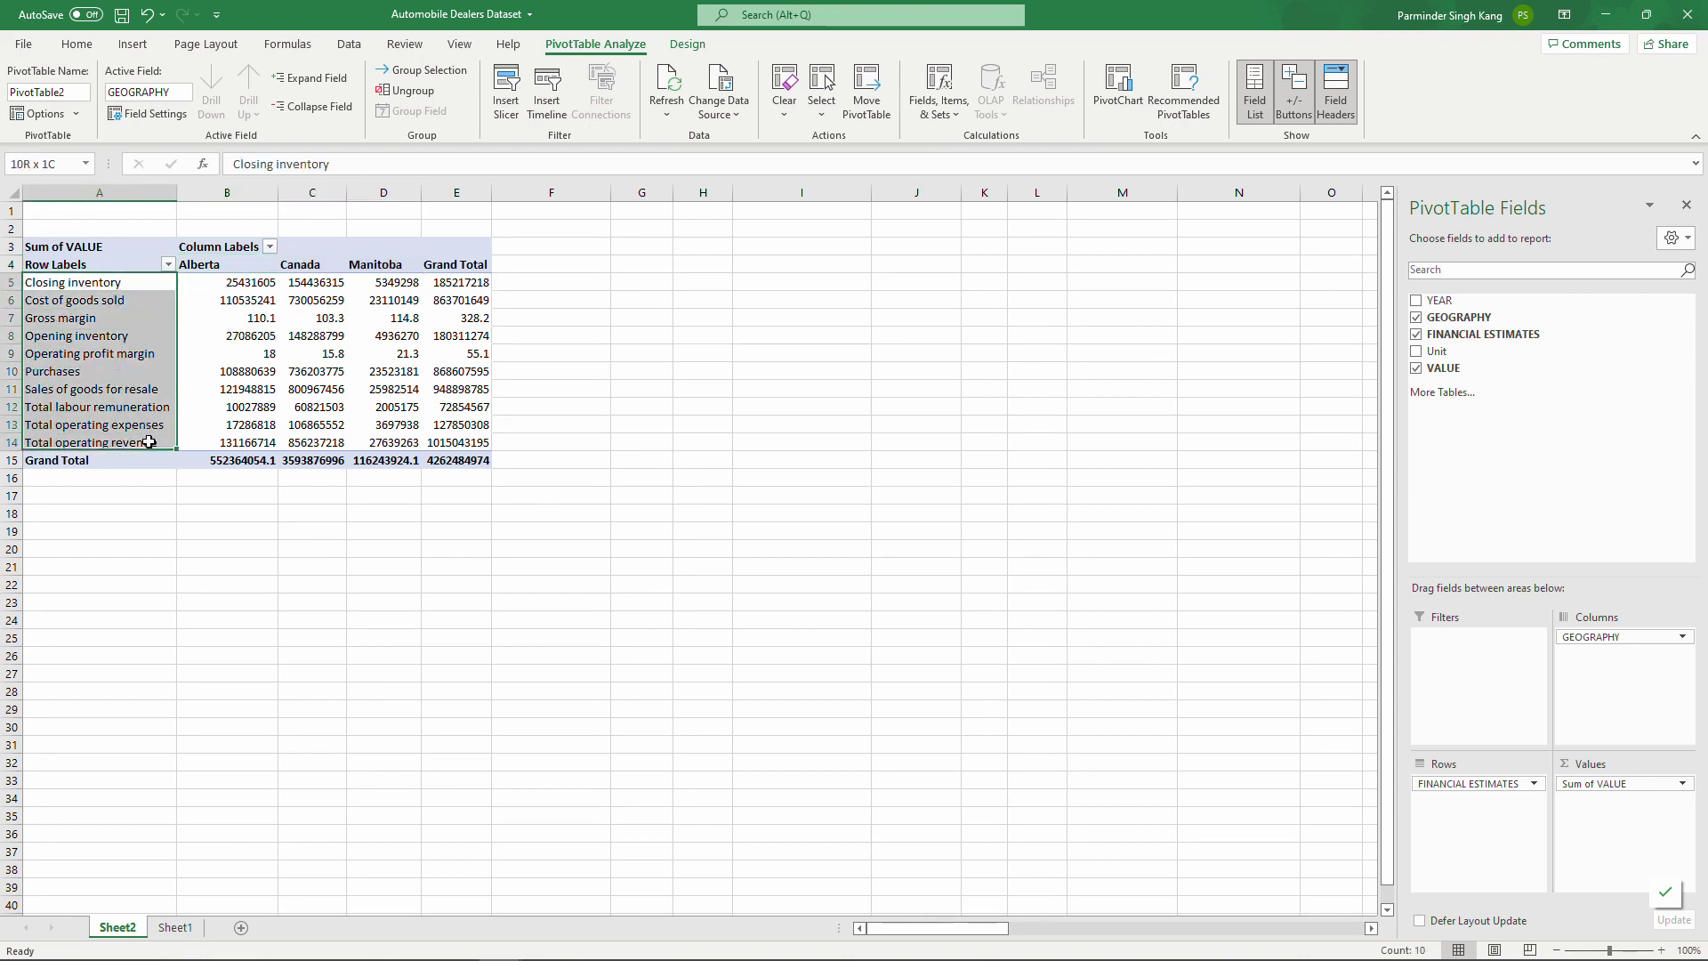
pyautogui.moveTo(248, 289); pyautogui.dragTo(355, 439)
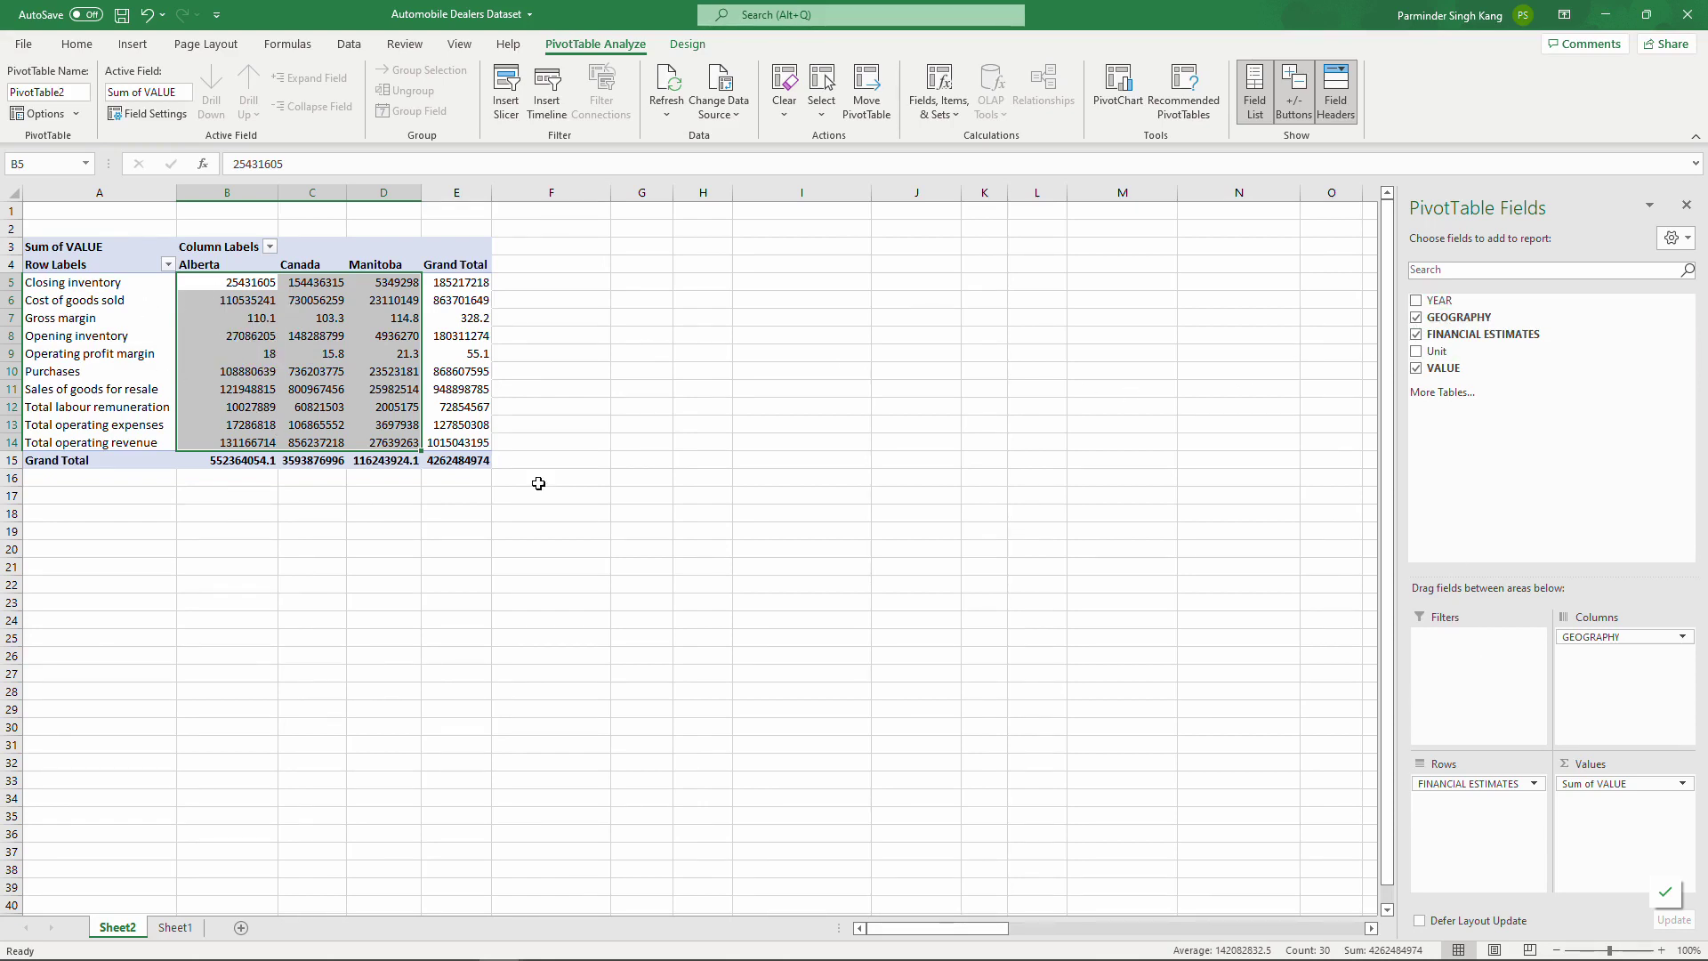
pyautogui.moveTo(1444, 291)
pyautogui.mouseDown()
pyautogui.moveTo(1338, 305)
pyautogui.moveTo(1439, 422)
pyautogui.mouseUp()
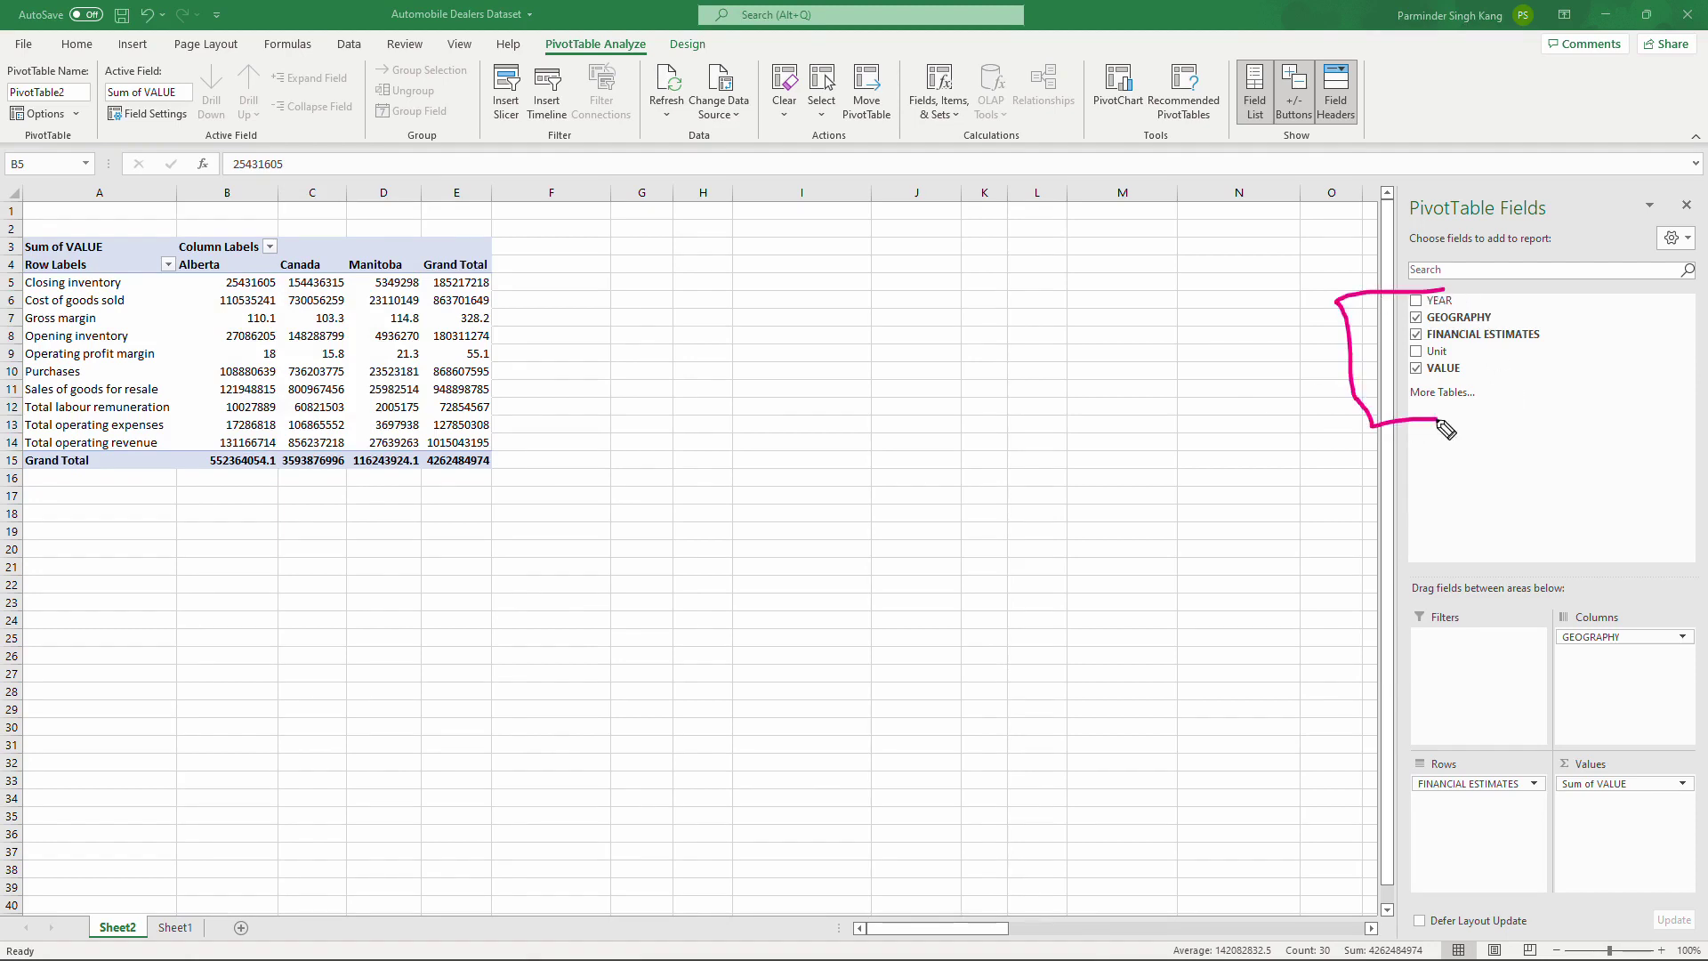
pyautogui.moveTo(1466, 584)
pyautogui.mouseDown()
pyautogui.moveTo(1386, 623)
pyautogui.moveTo(1478, 594)
pyautogui.moveTo(1459, 587)
pyautogui.mouseUp()
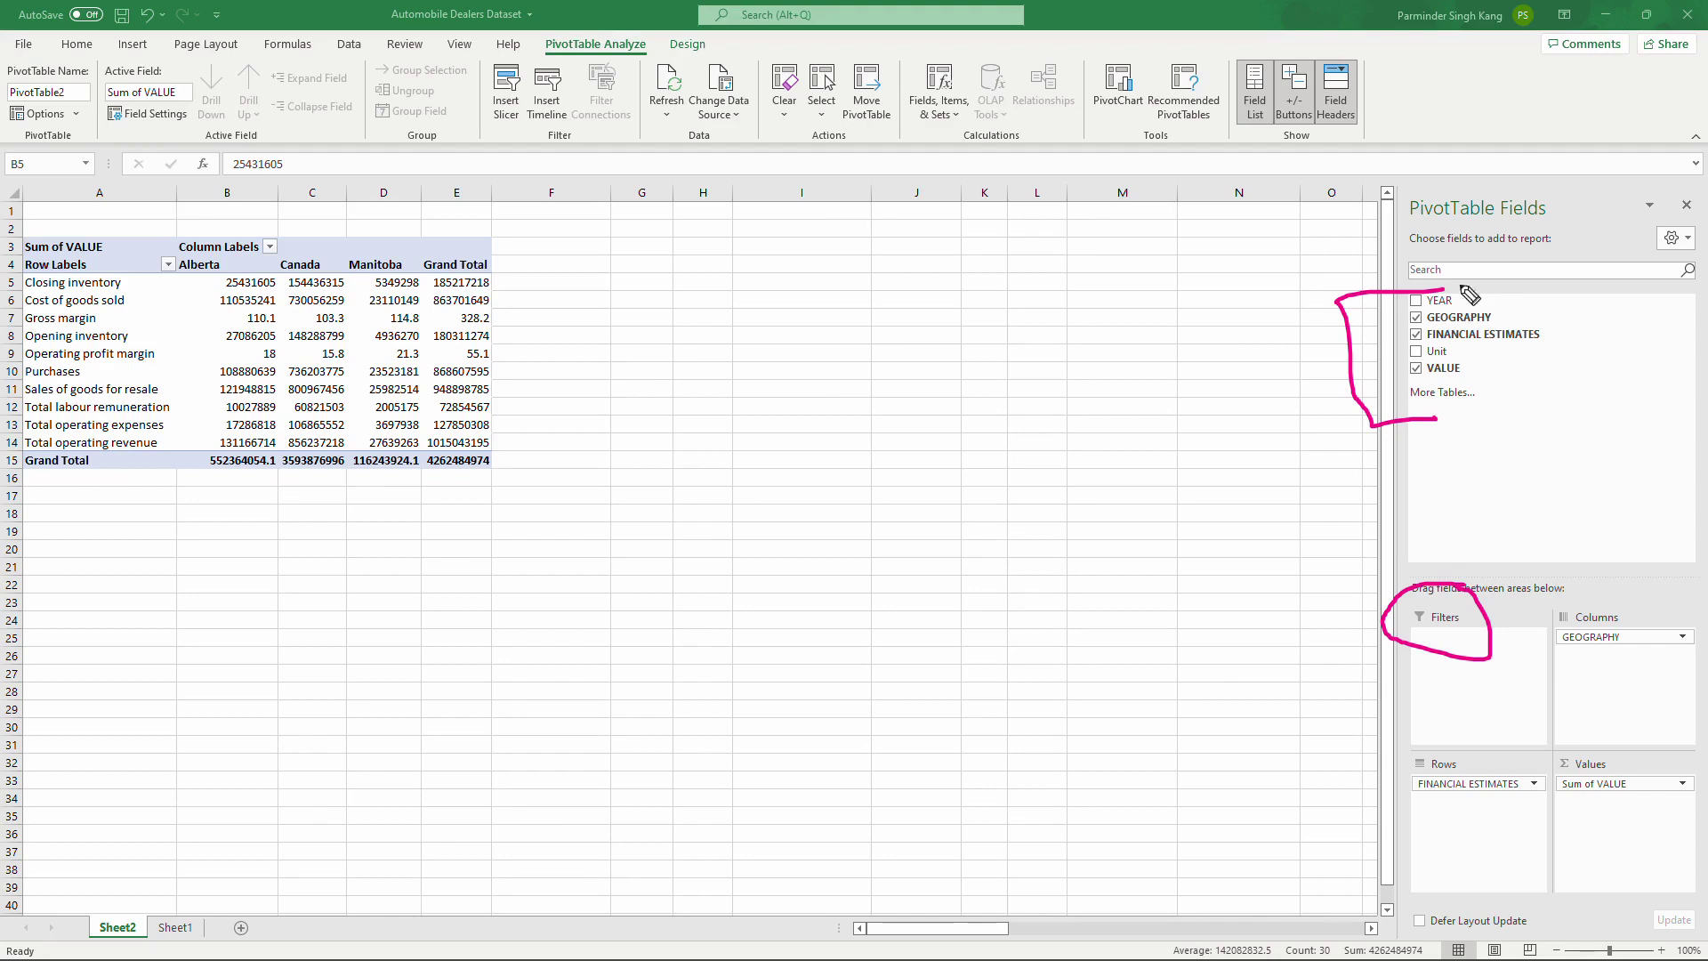
pyautogui.press('Escape')
# - Add YEAR as a report filter of the PivotTable
pyautogui.moveTo(1454, 303); pyautogui.dragTo(1461, 660)
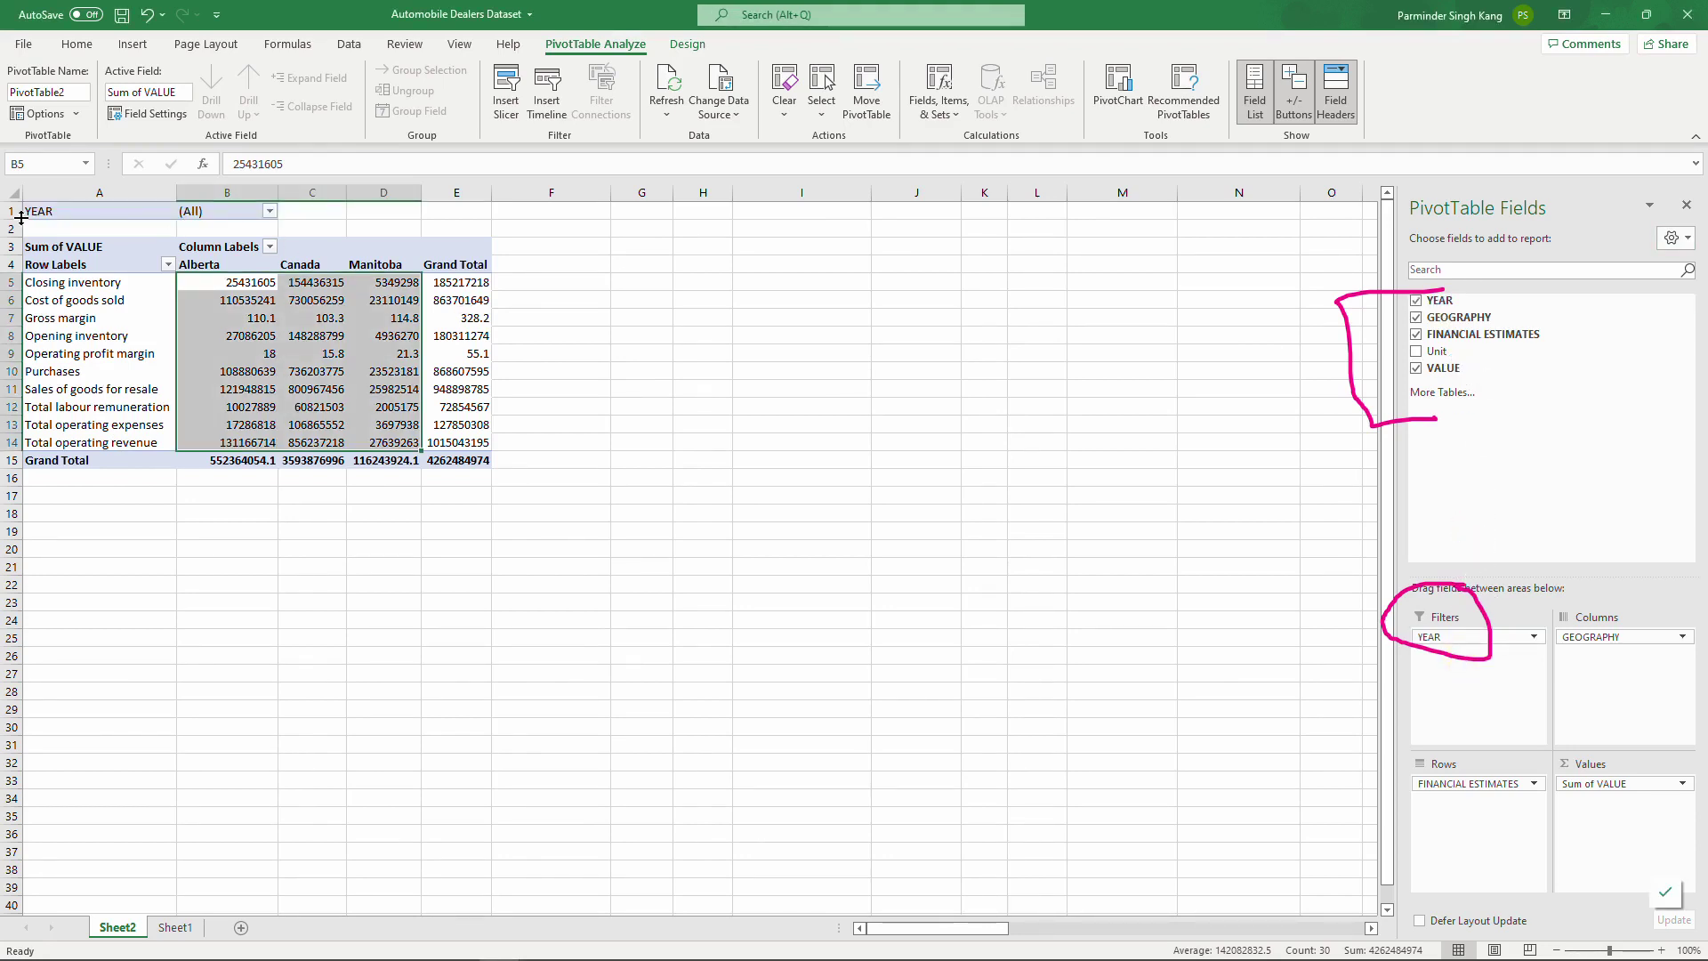
pyautogui.hotkey('ctrl', 'shift', '3')
pyautogui.moveTo(284, 214)
pyautogui.mouseDown()
pyautogui.moveTo(367, 211)
pyautogui.moveTo(276, 214)
pyautogui.moveTo(319, 249)
pyautogui.mouseUp()
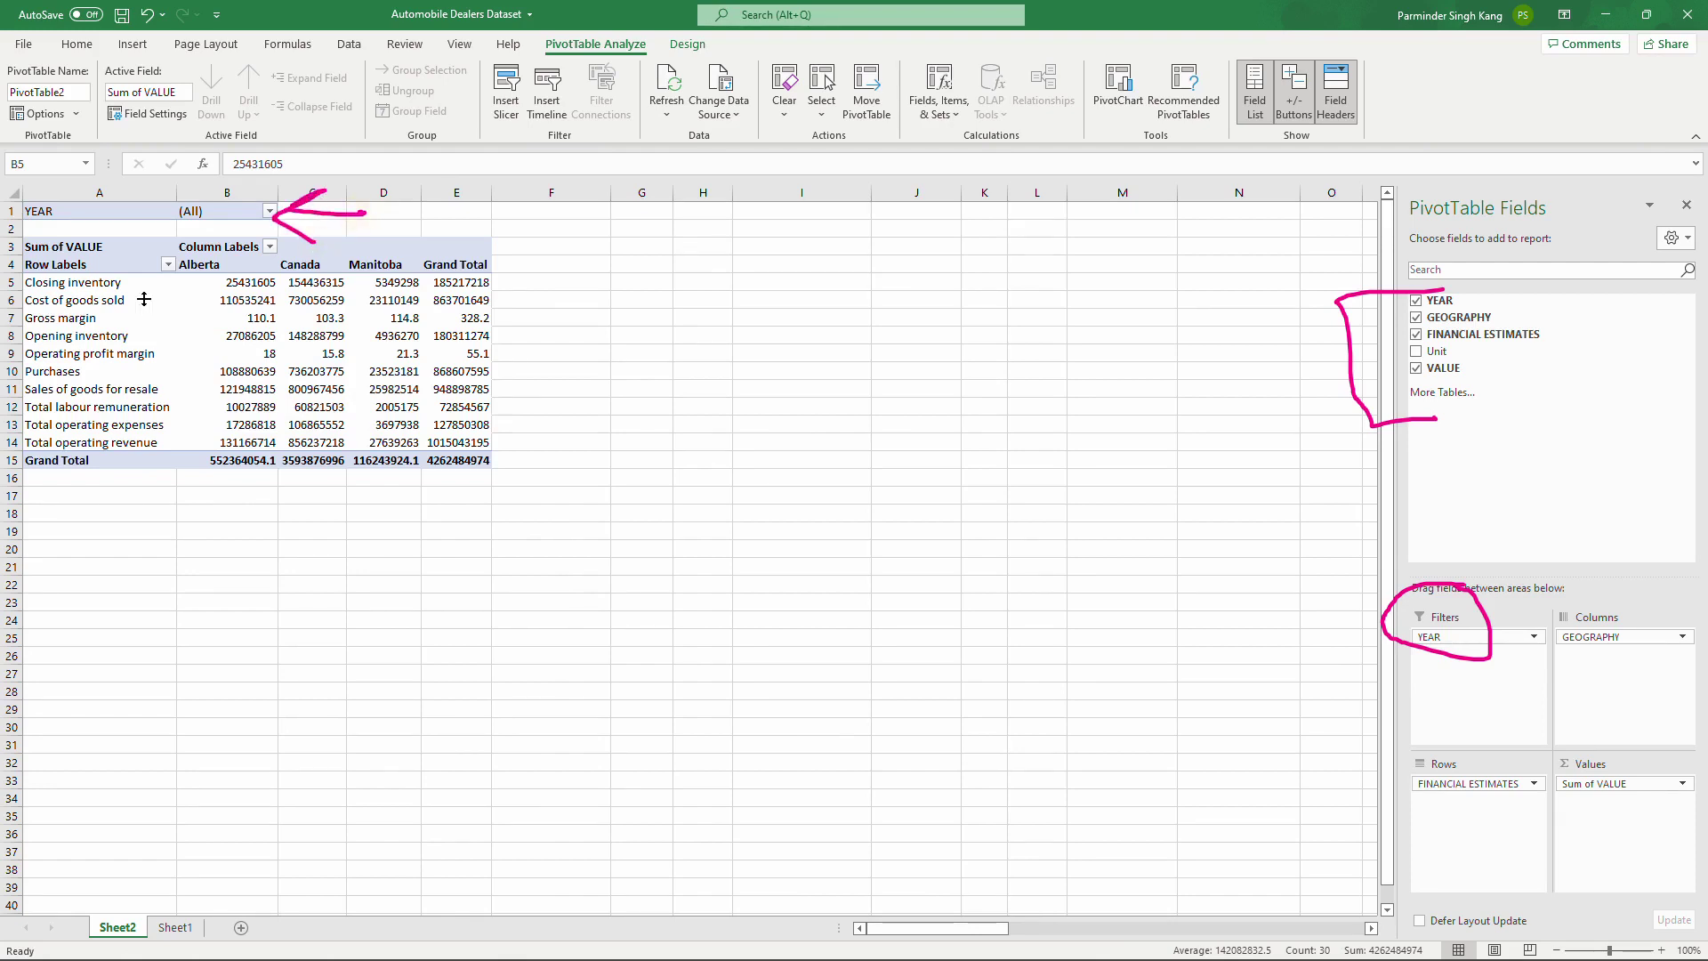
# - Allow multiple selections in the YEAR report filter and limit the PivotTable to 2015
pyautogui.click(269, 212)
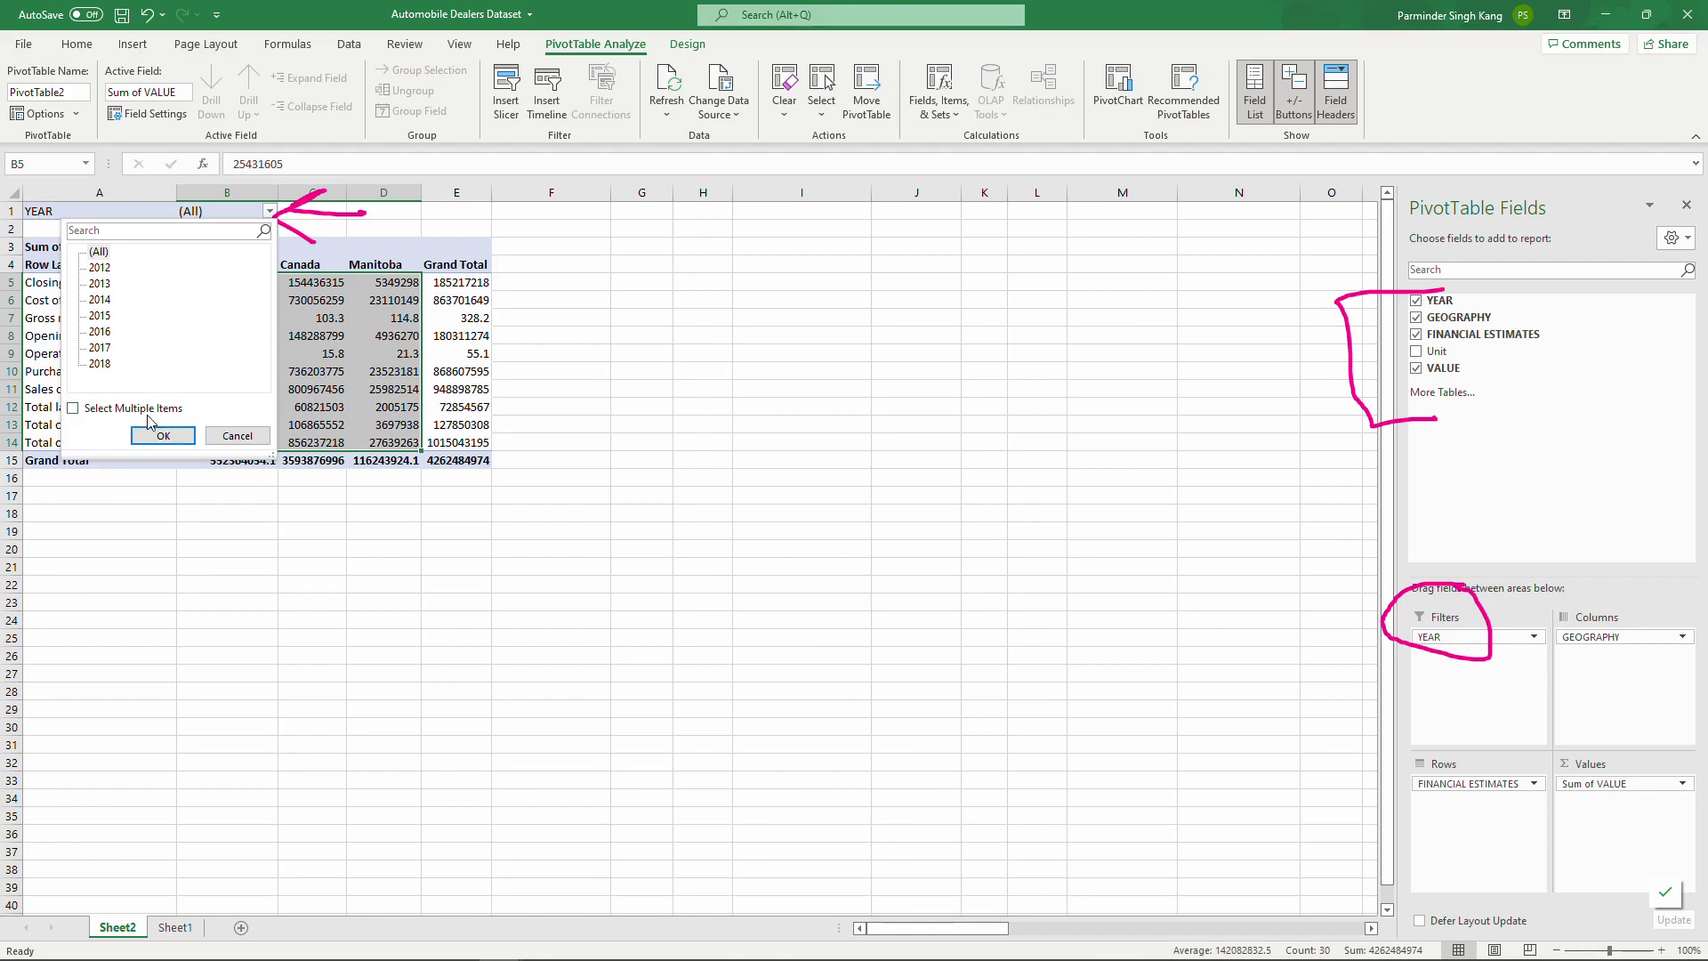
pyautogui.click(75, 410)
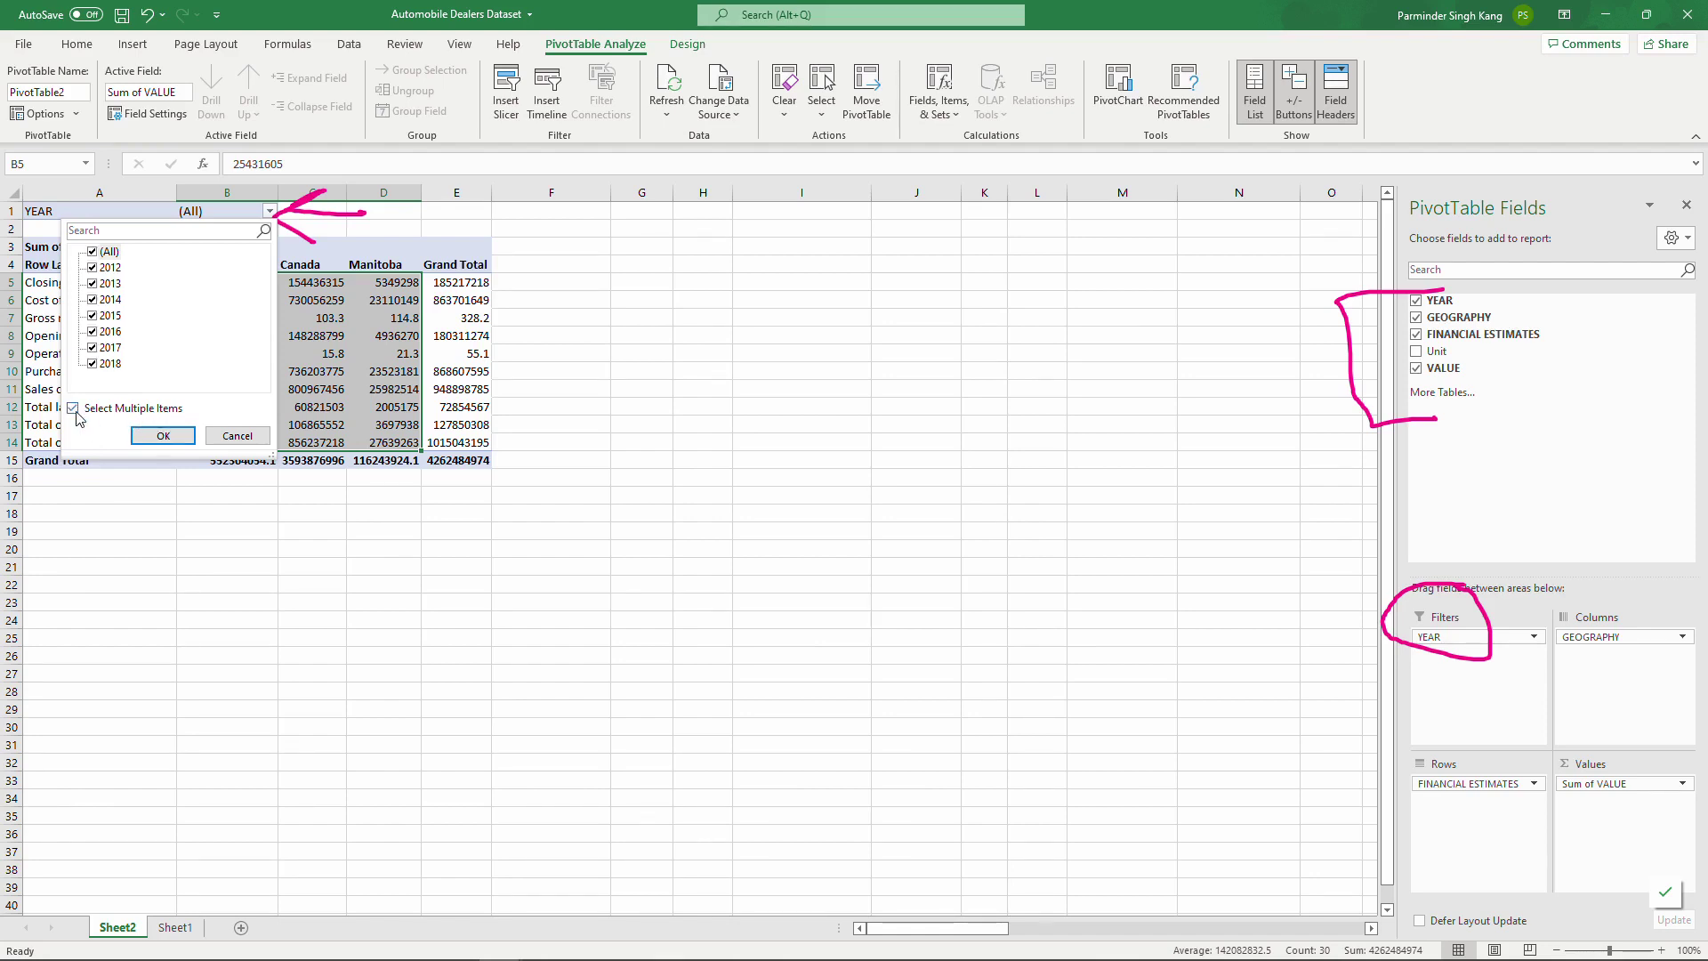
pyautogui.click(94, 252)
pyautogui.click(93, 316)
pyautogui.click(165, 432)
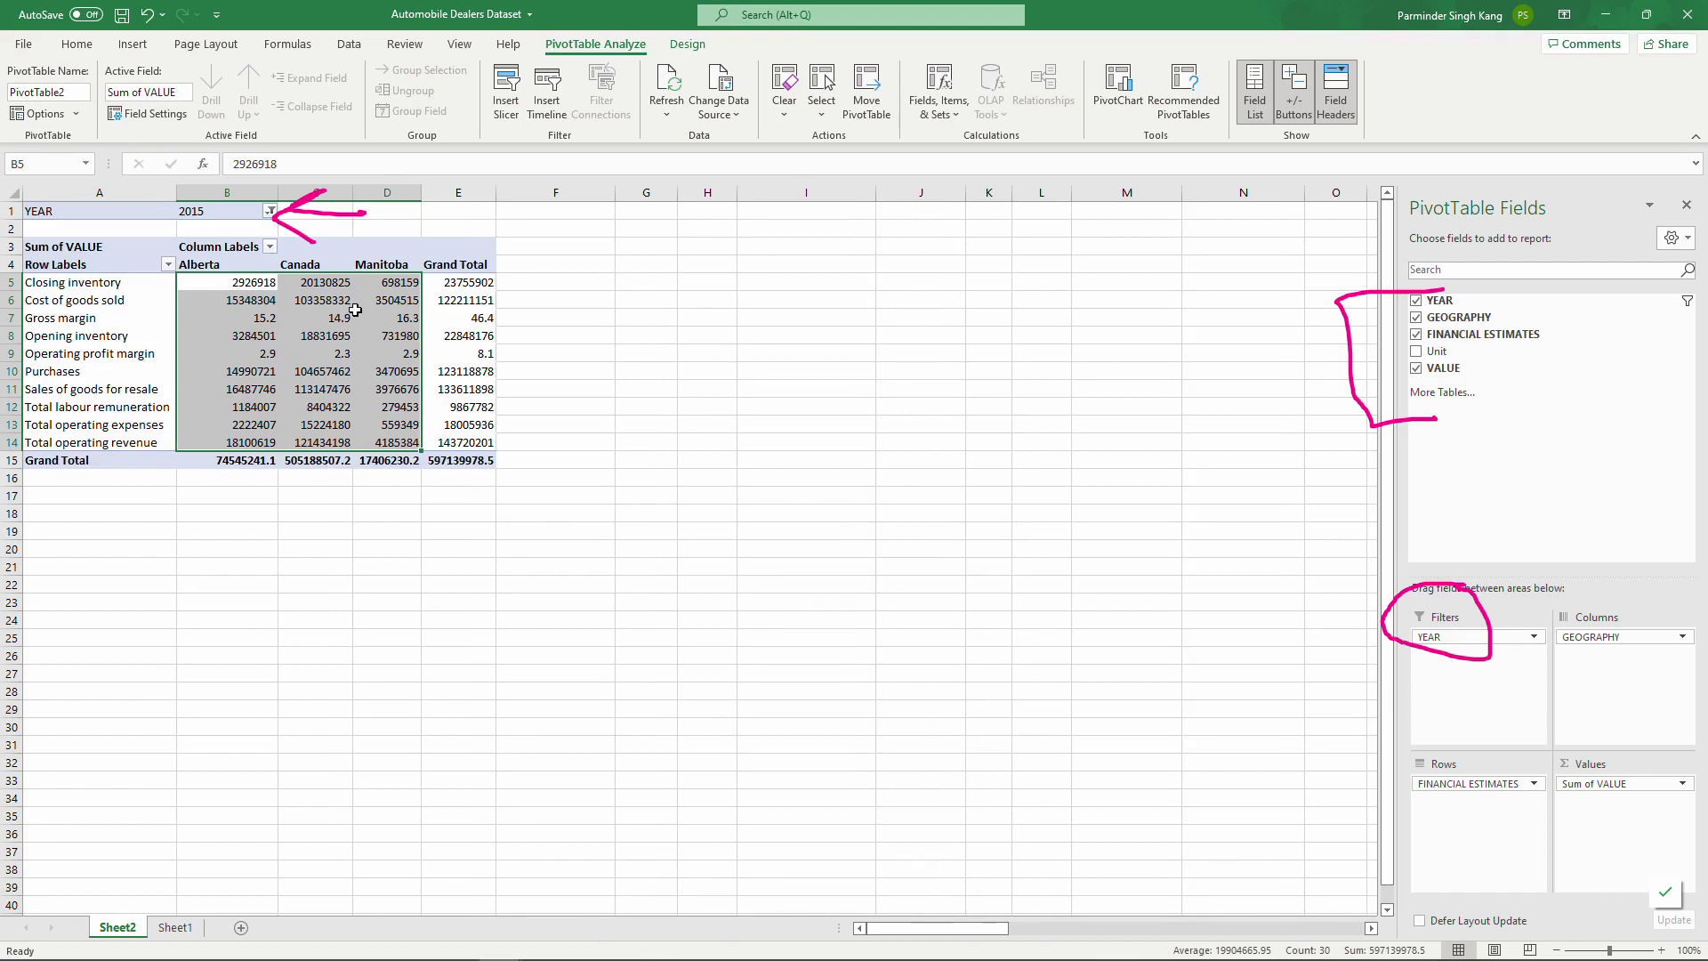
# - Add 2017 to the years included by the YEAR report filter
pyautogui.moveTo(343, 312)
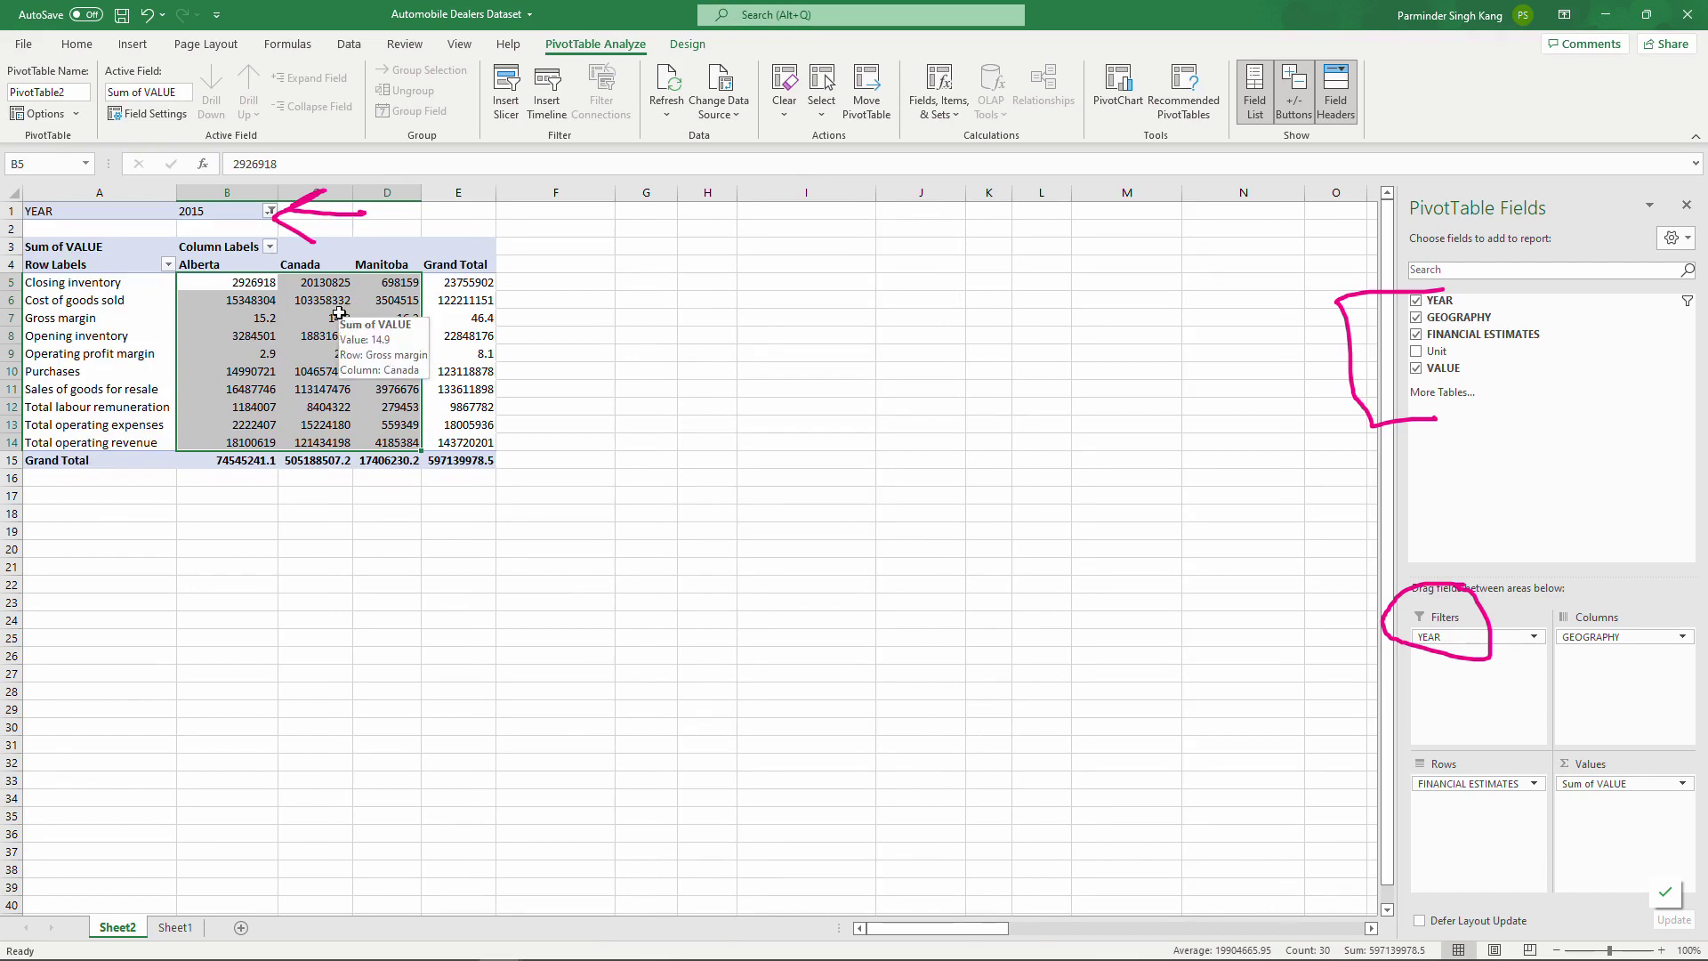
pyautogui.click(269, 211)
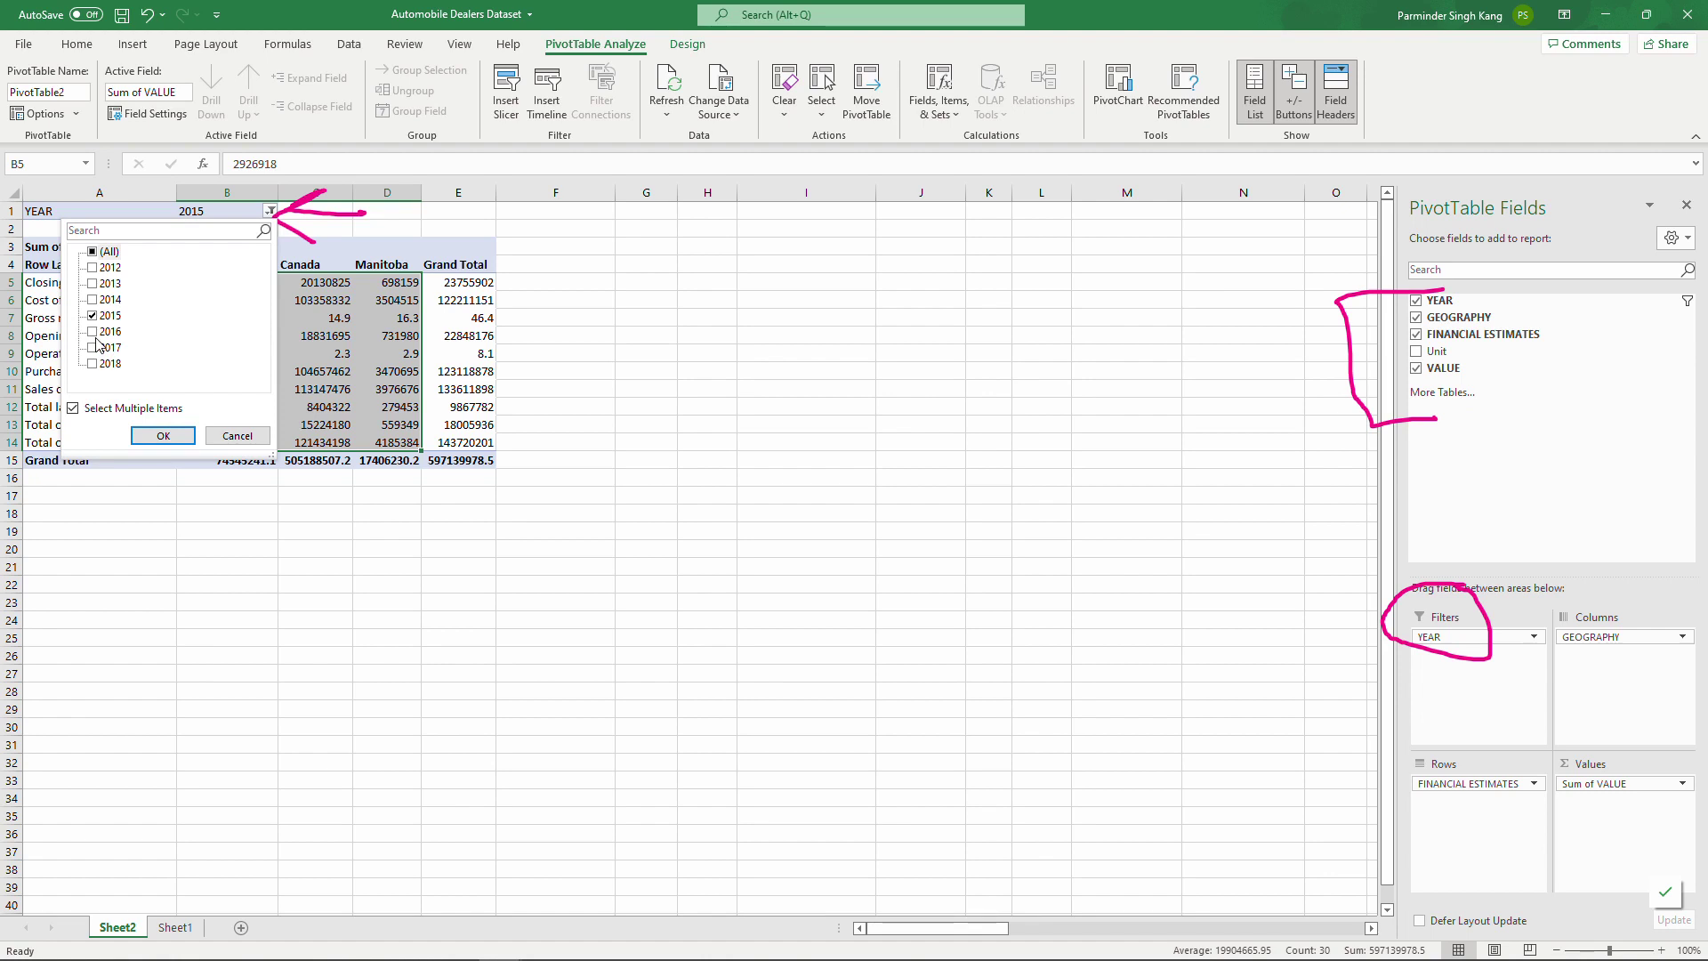
pyautogui.click(96, 347)
pyautogui.click(153, 436)
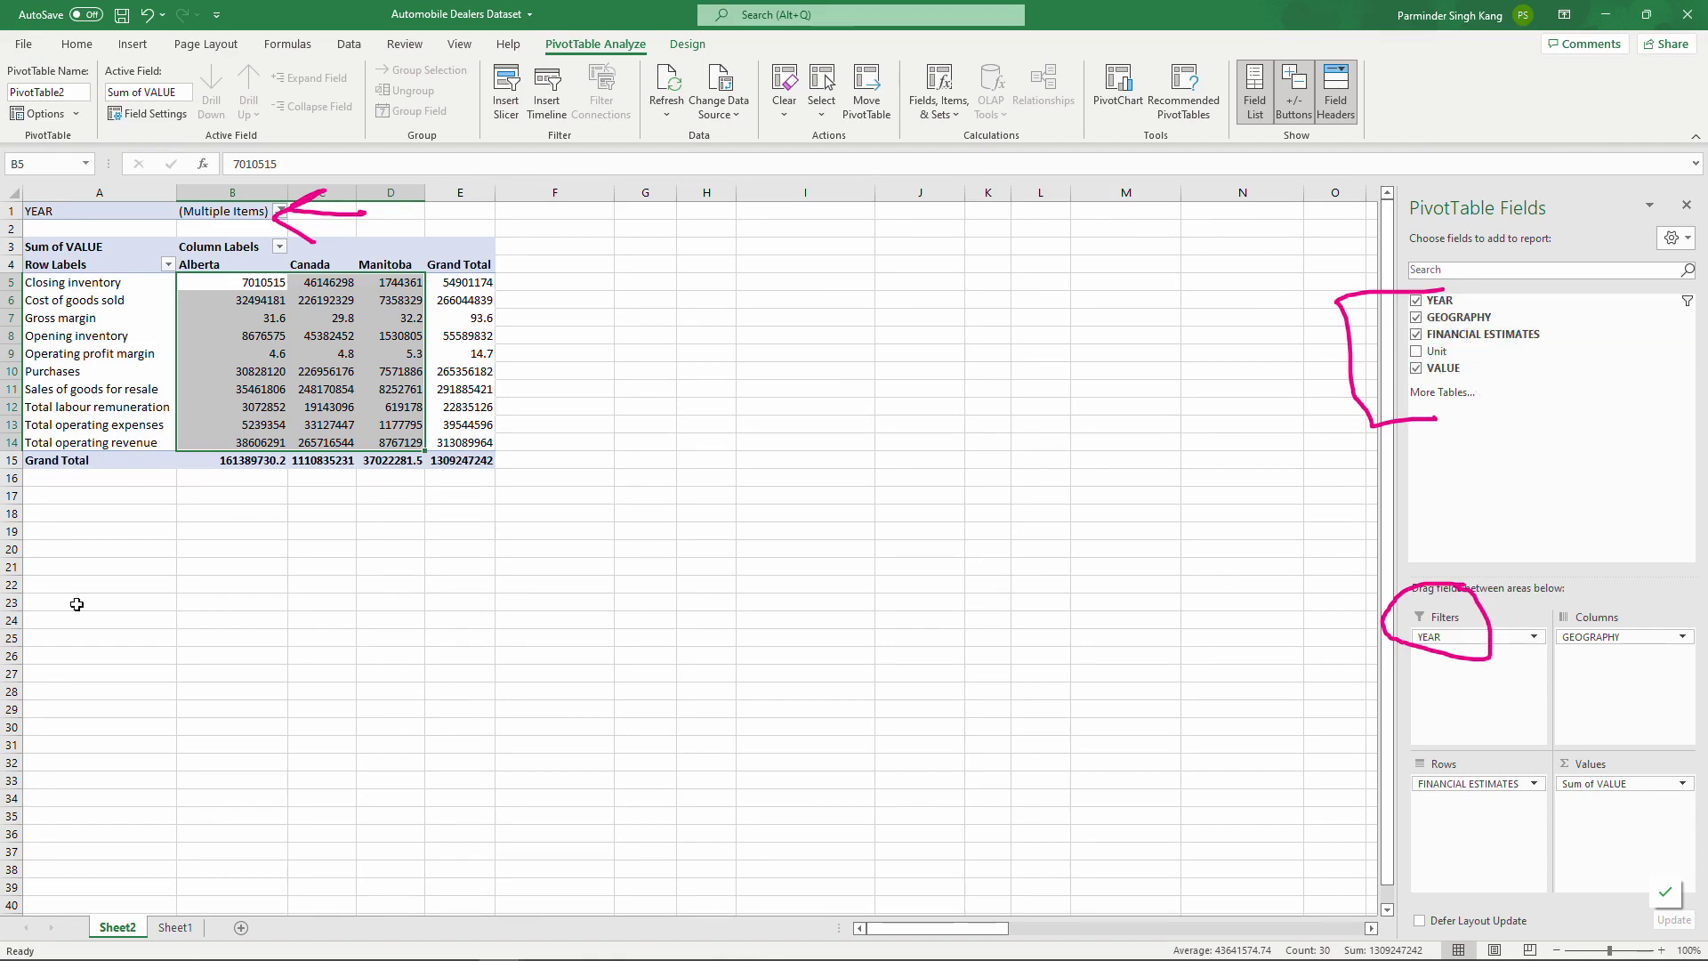
pyautogui.hotkey('alt', 'Tab')
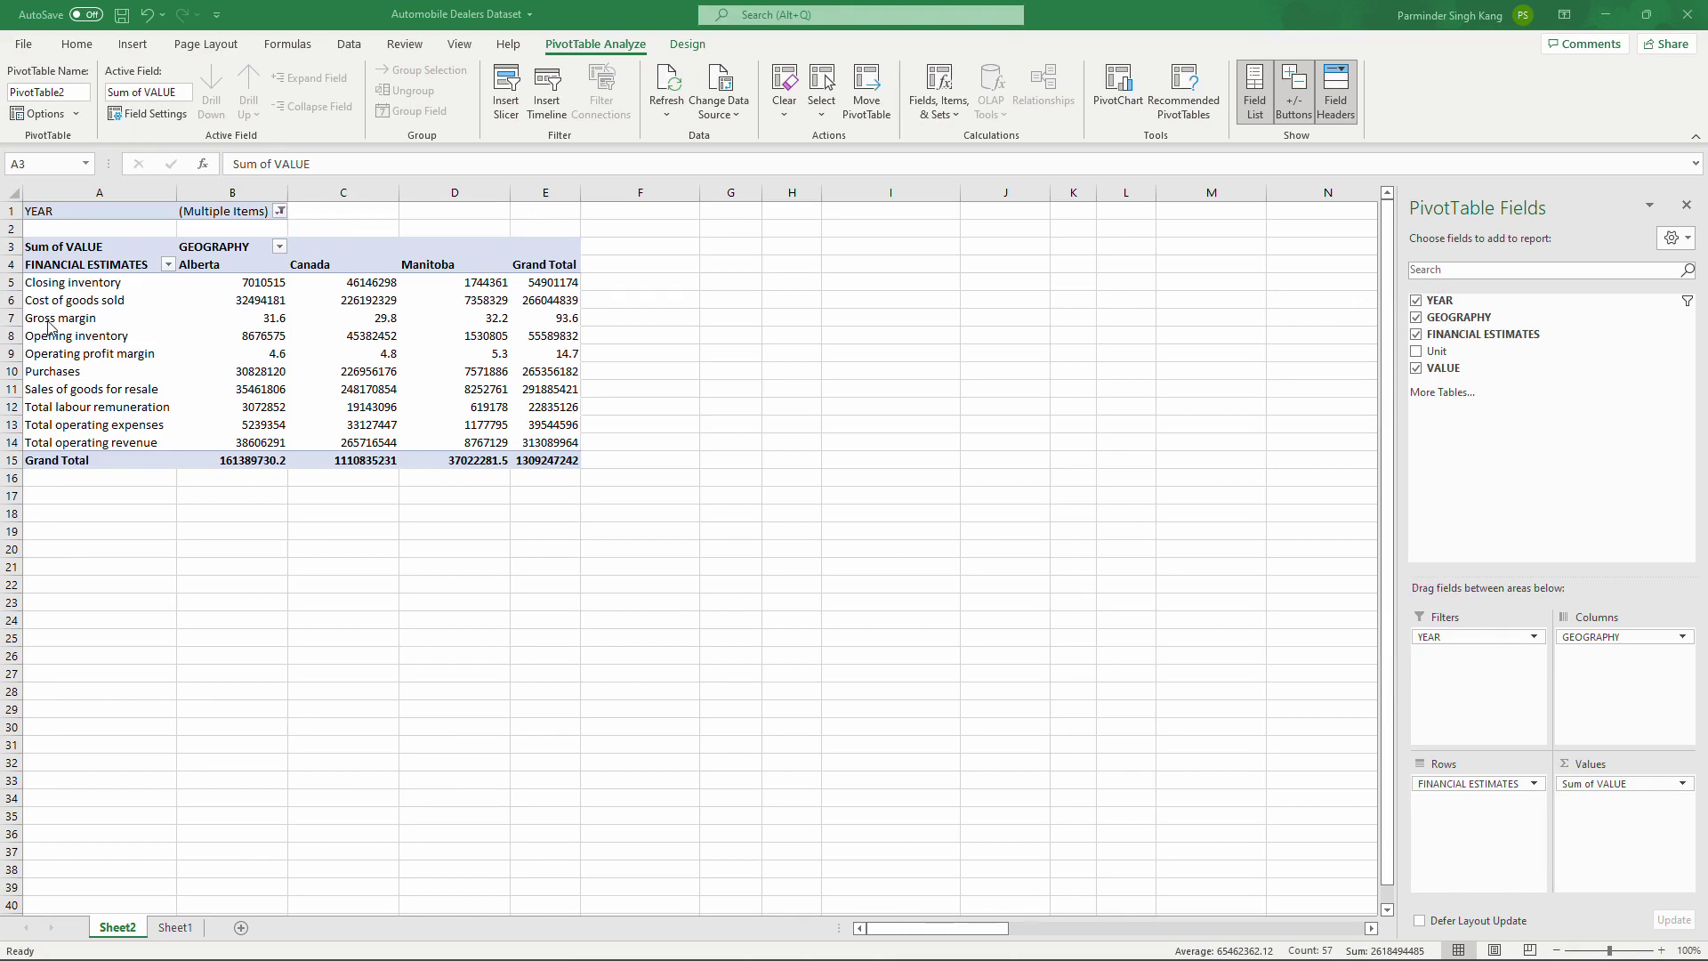
pyautogui.moveTo(19, 260); pyautogui.dragTo(15, 454)
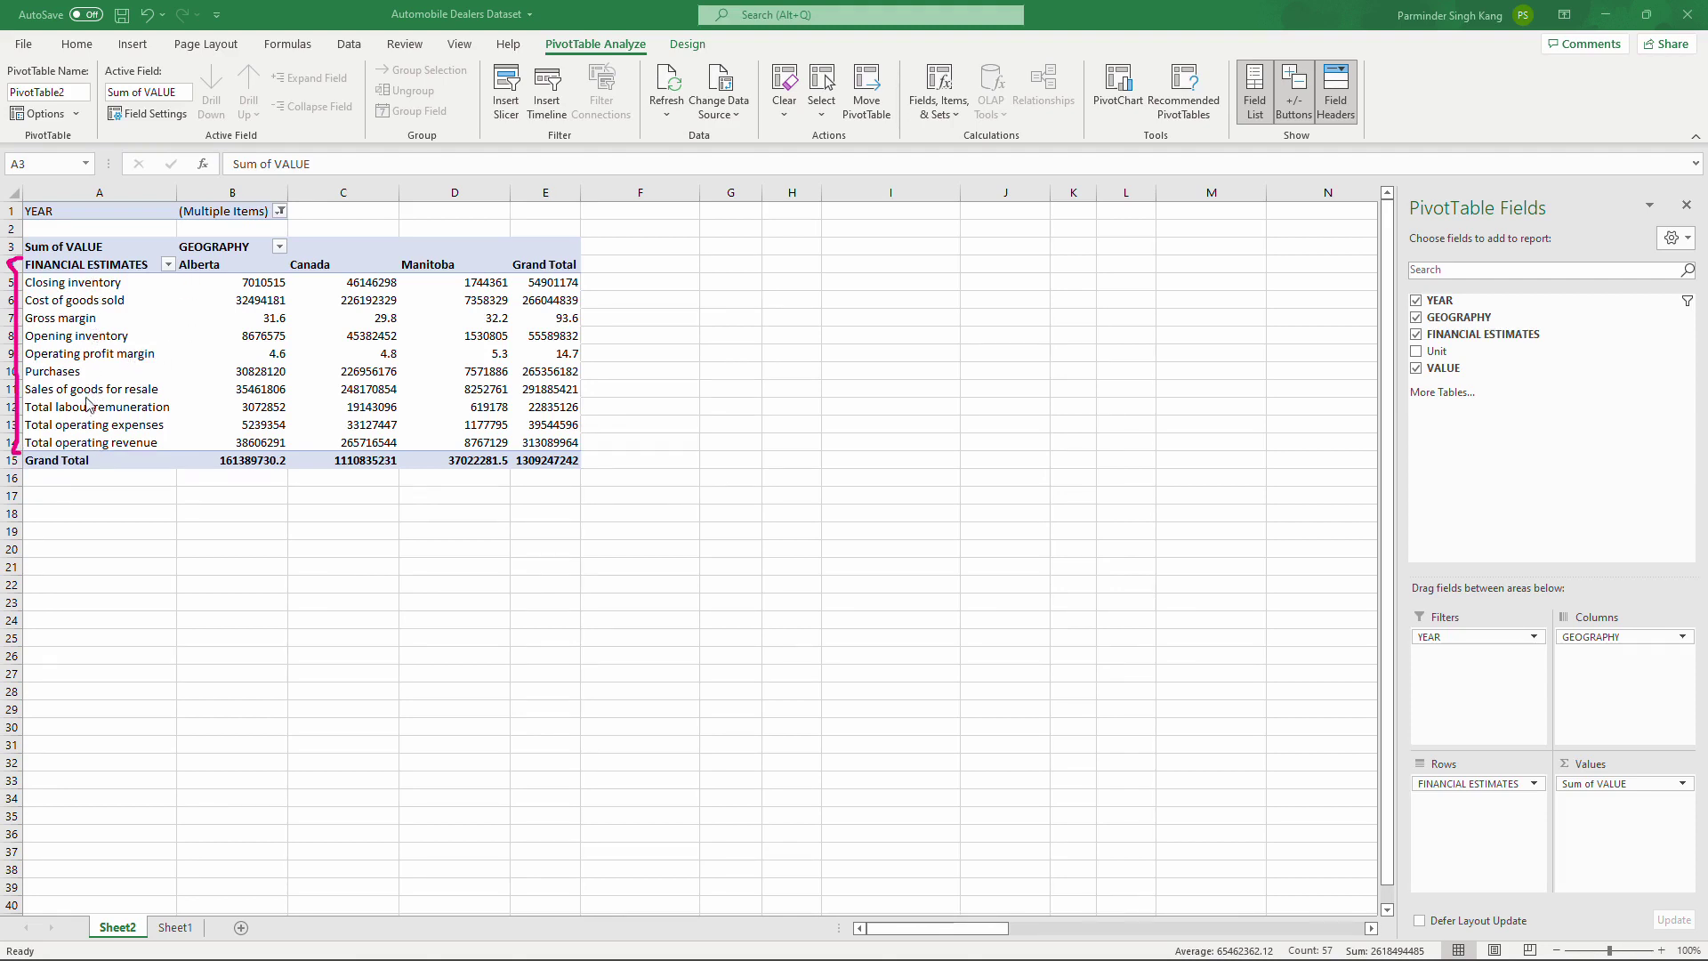
# - Sort the FINANCIAL ESTIMATES row labels from Z to A
pyautogui.click(168, 265)
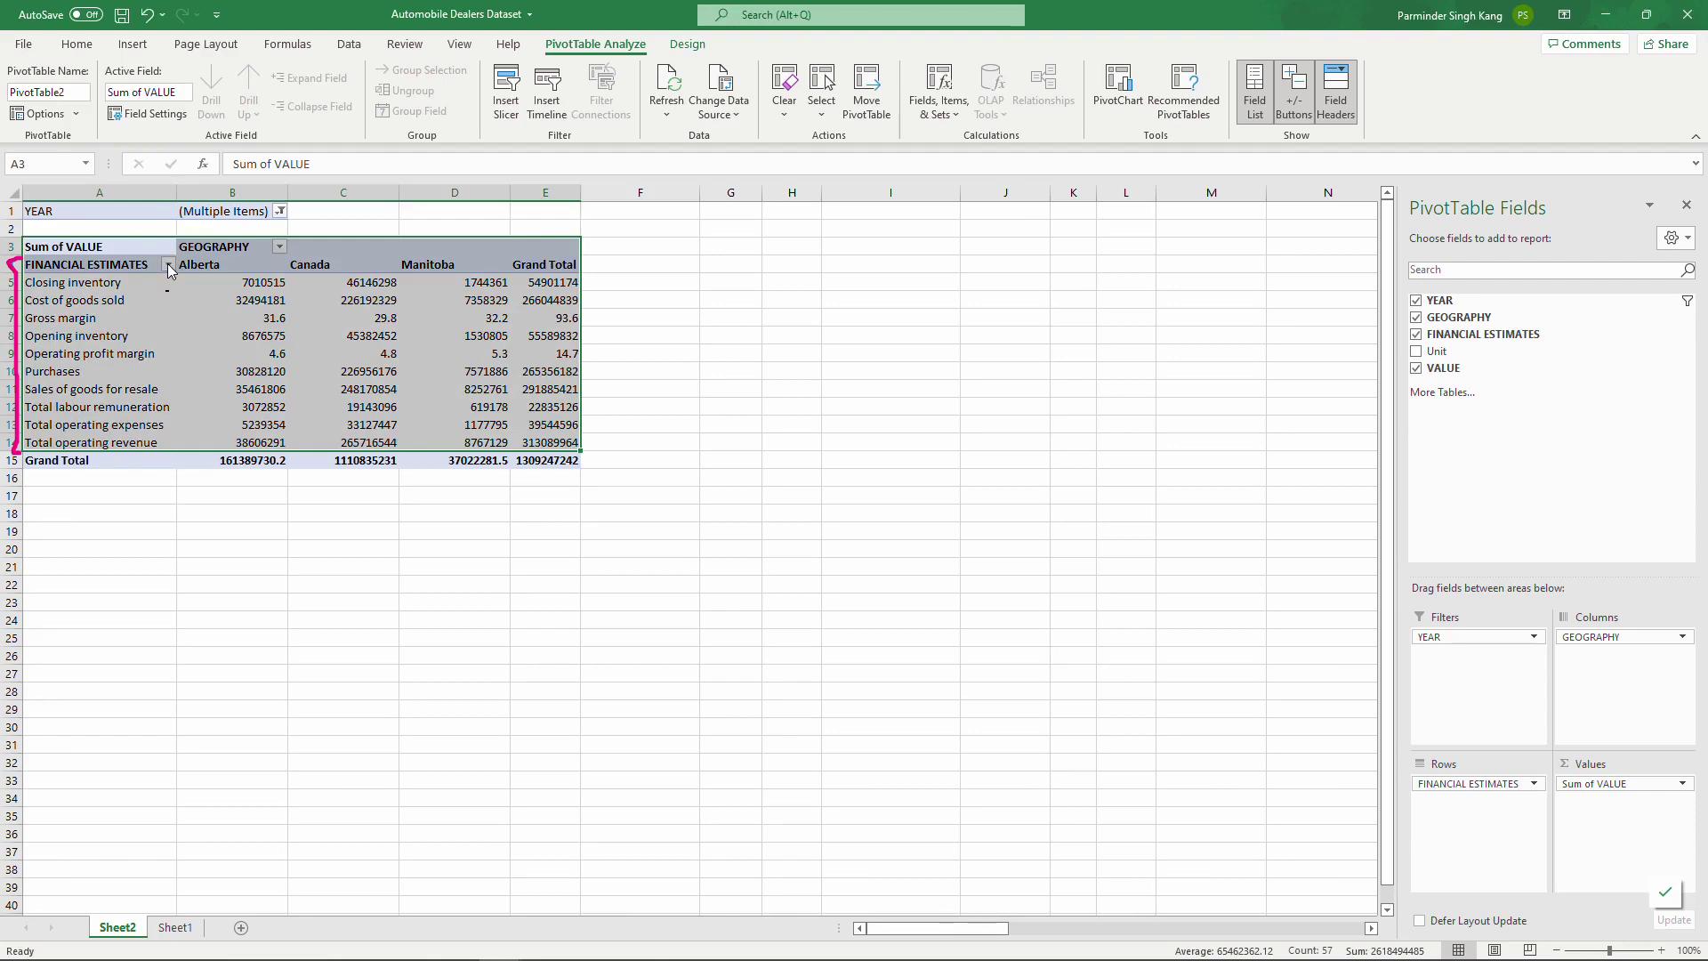
pyautogui.click(168, 265)
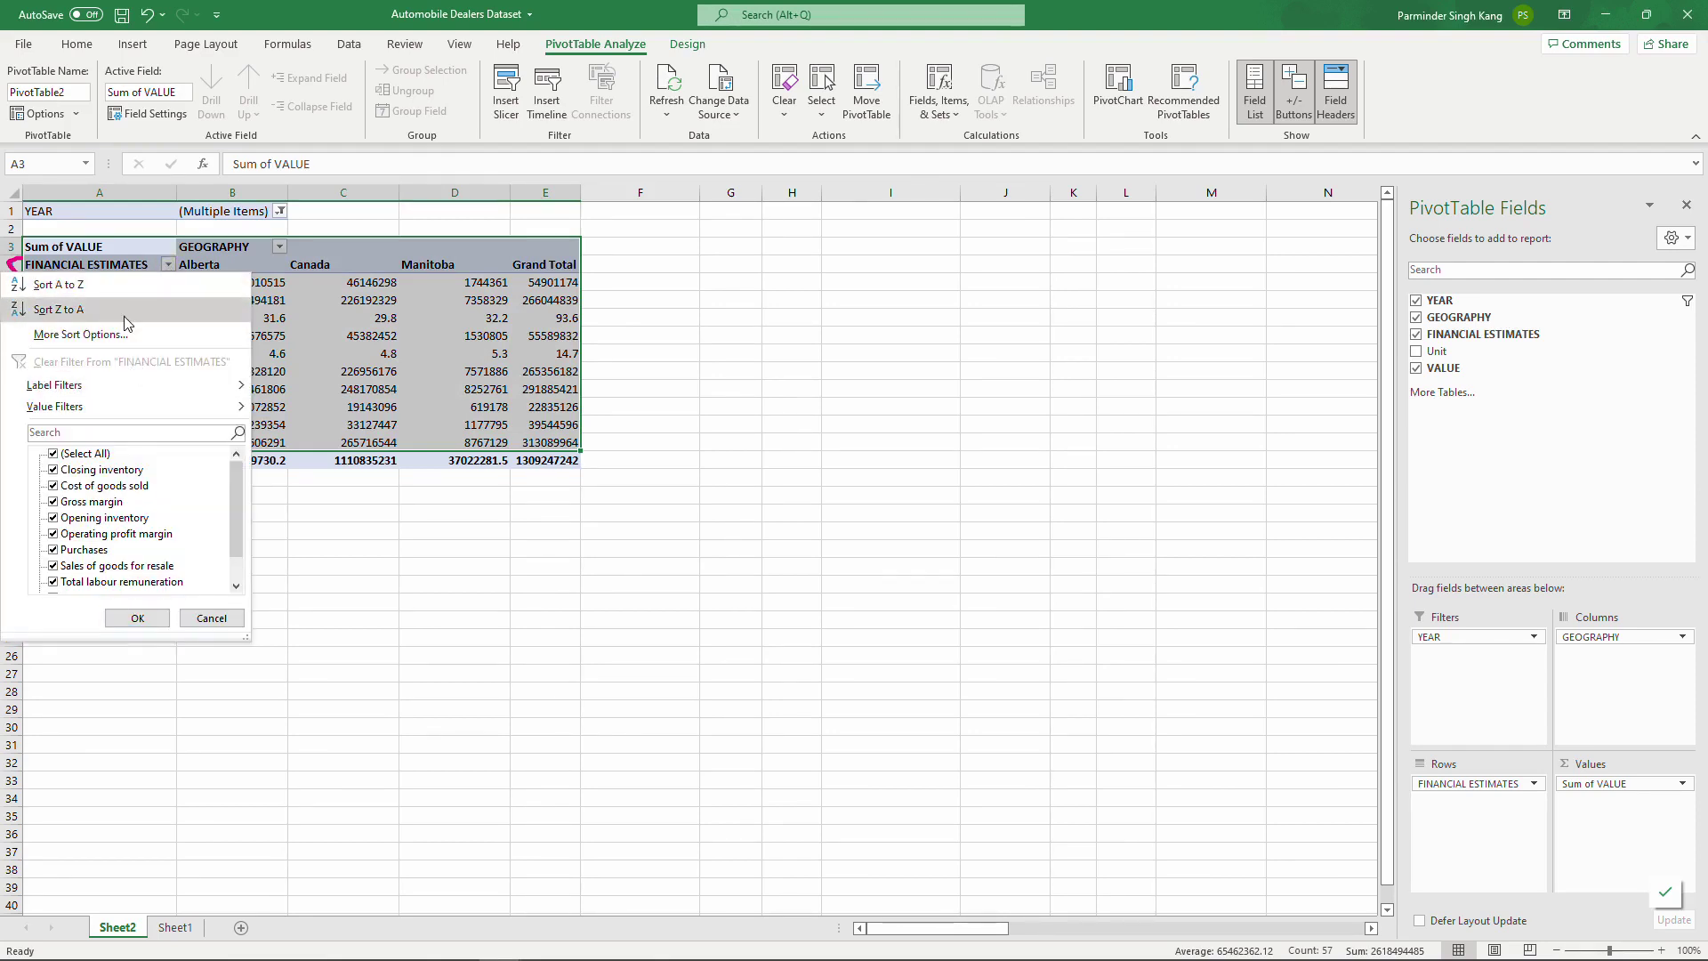
pyautogui.click(59, 309)
# - Sort the FINANCIAL ESTIMATES row labels from A to Z
pyautogui.click(168, 265)
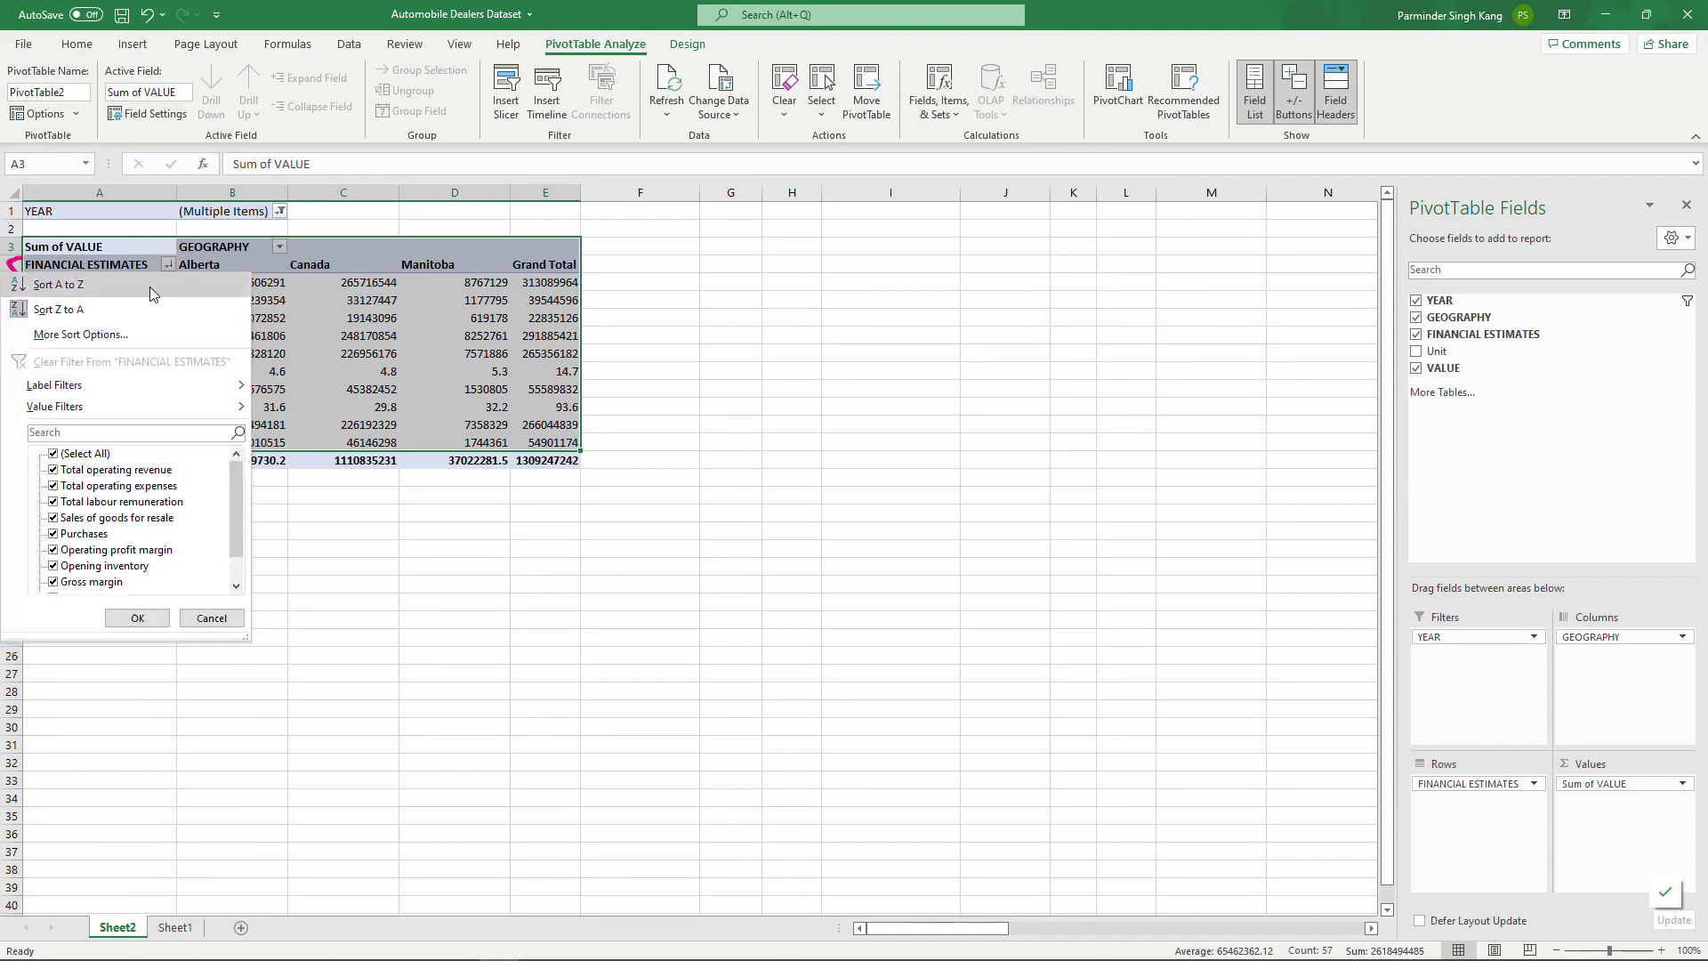
pyautogui.click(151, 285)
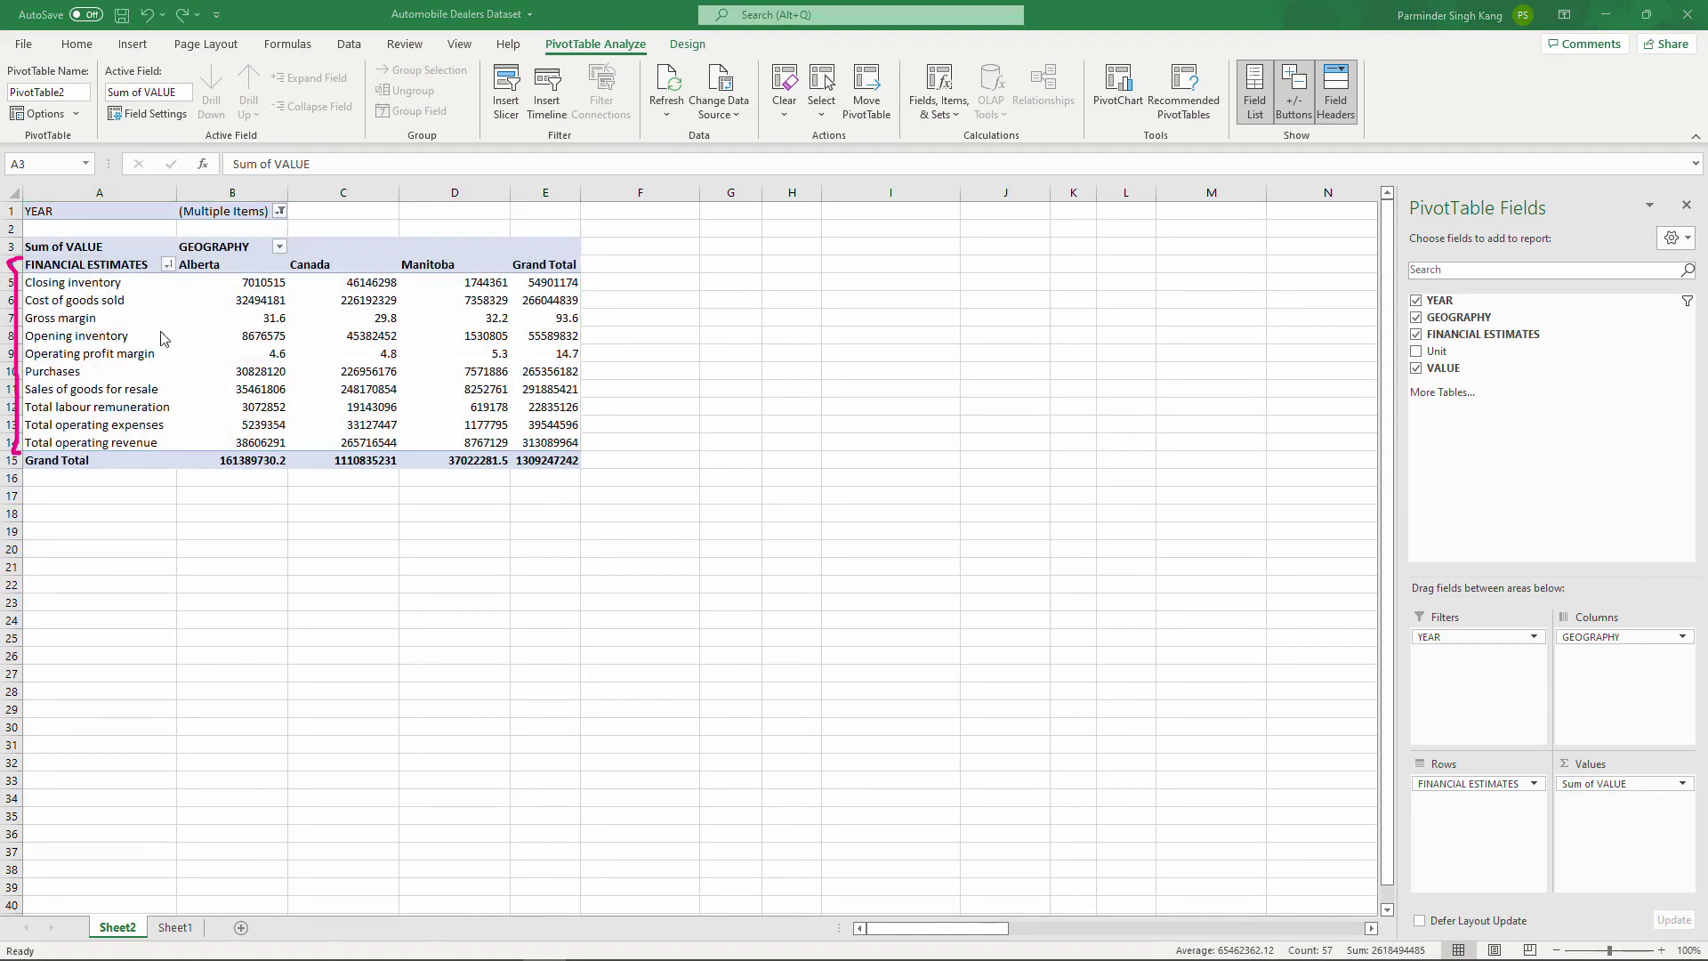
# - Examine the label filter conditions offered for the FINANCIAL ESTIMATES rows without applying any
pyautogui.click(167, 266)
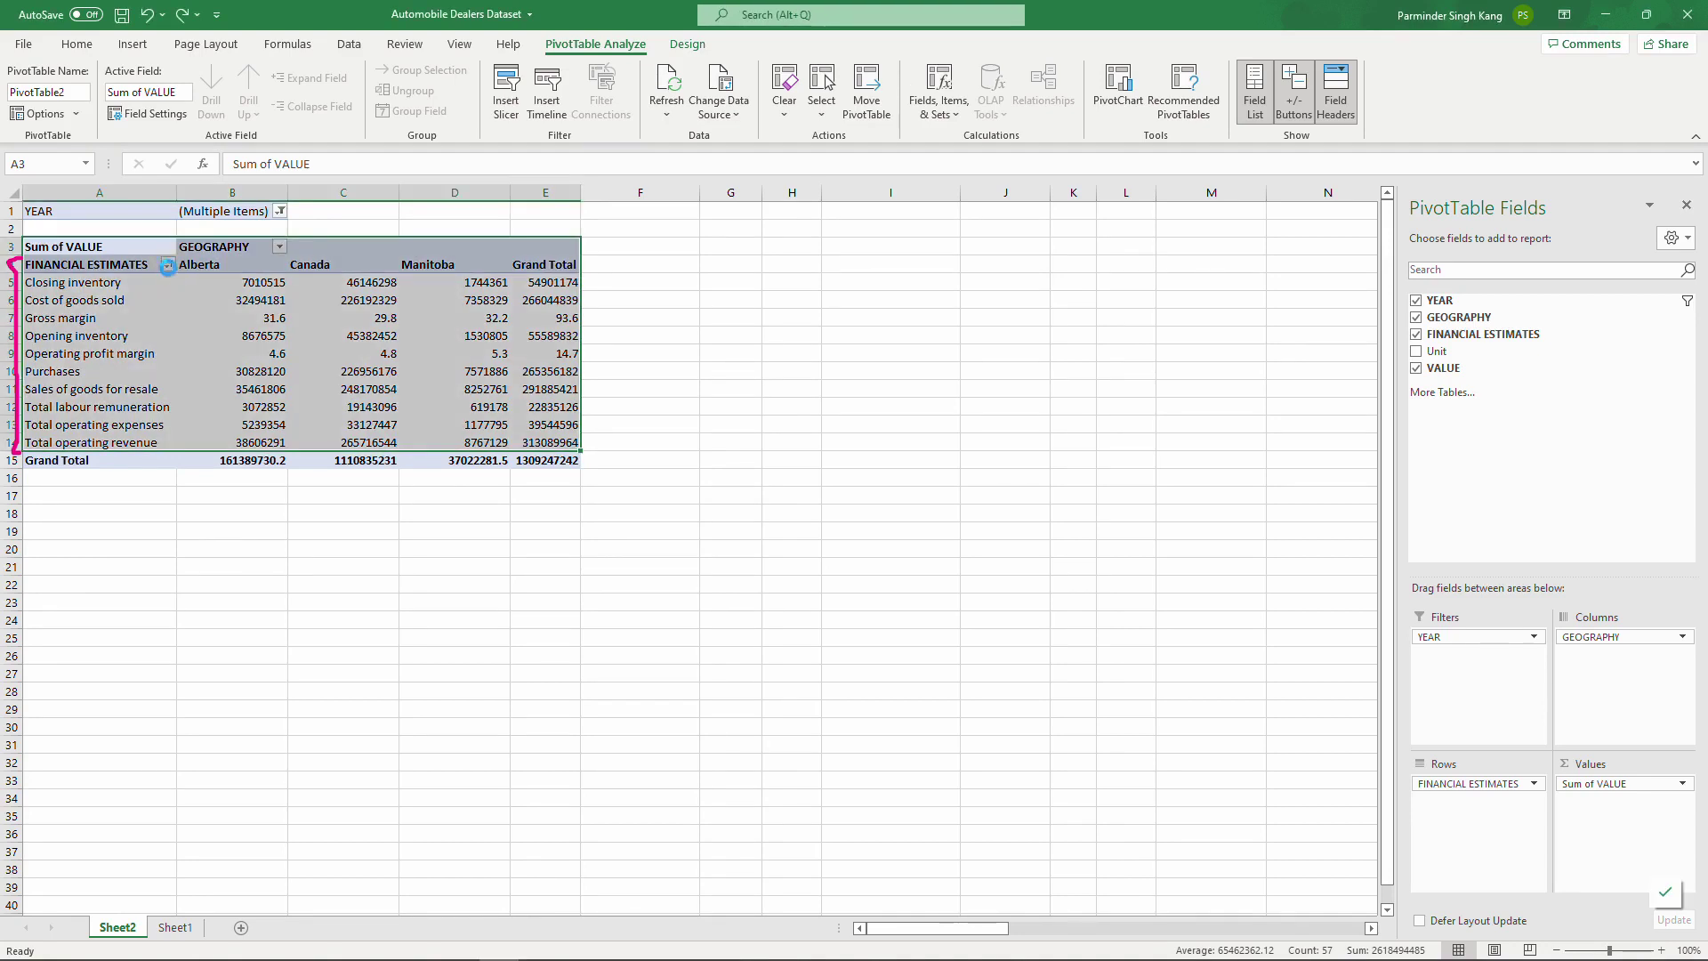
pyautogui.moveTo(121, 392)
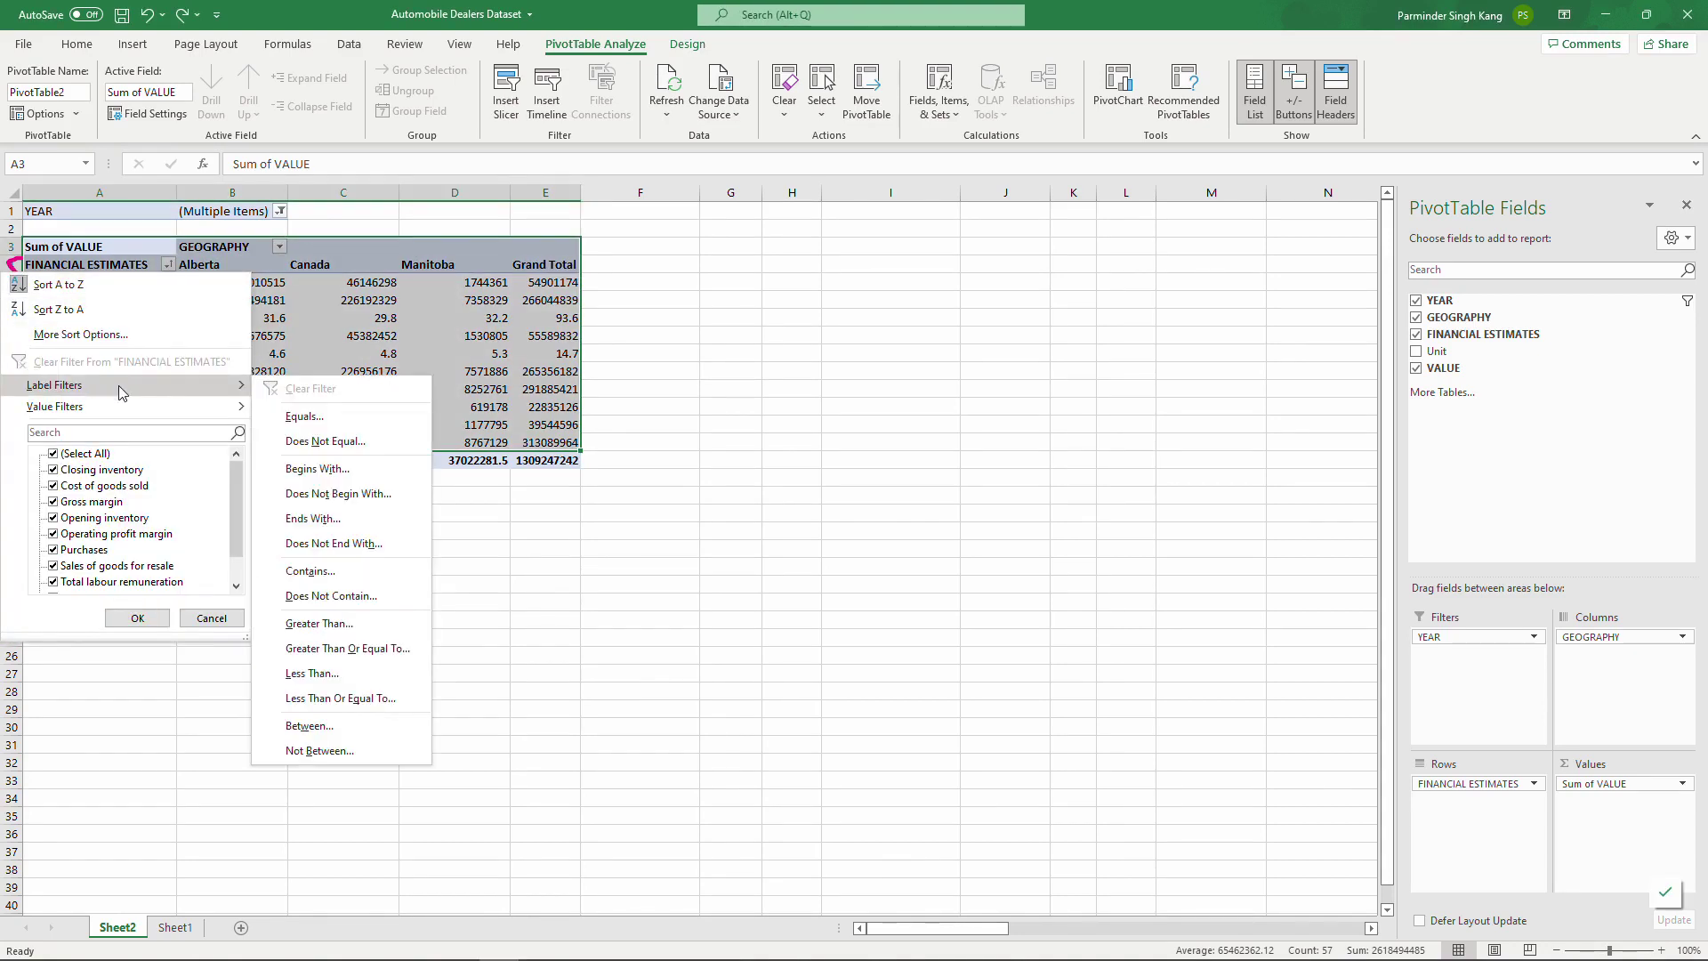
pyautogui.click(435, 228)
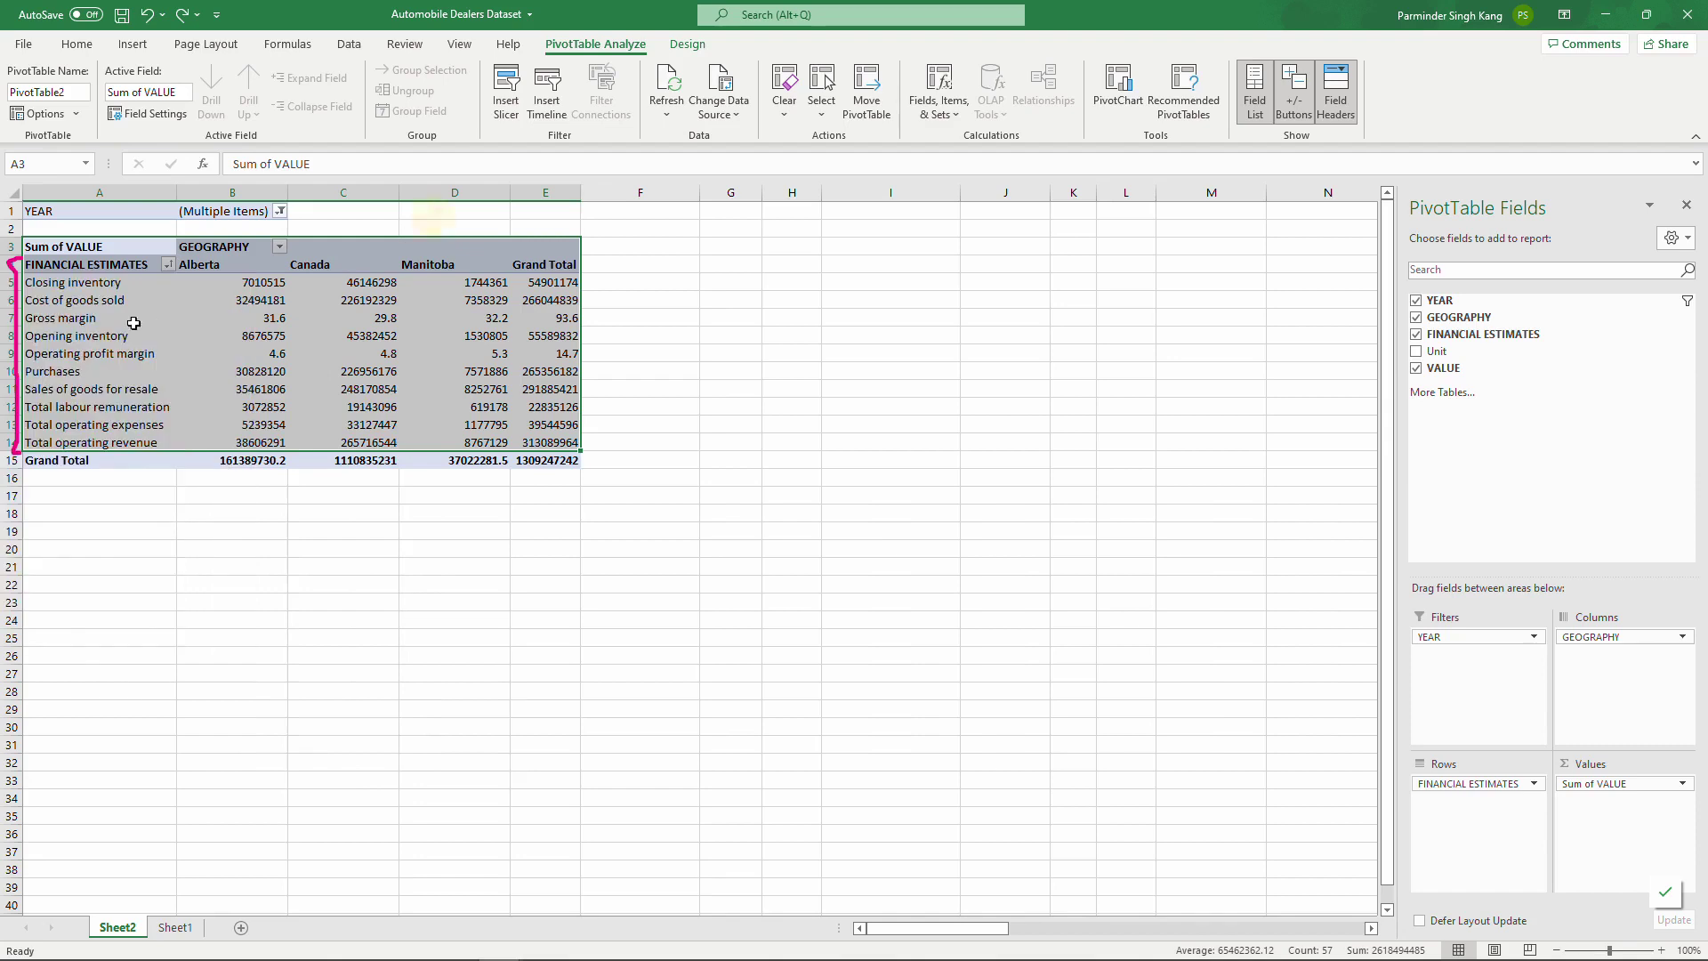
# - Filter the FINANCIAL ESTIMATES row labels to those beginning with "opening", and undo the label filter
pyautogui.moveTo(95, 283); pyautogui.dragTo(103, 445)
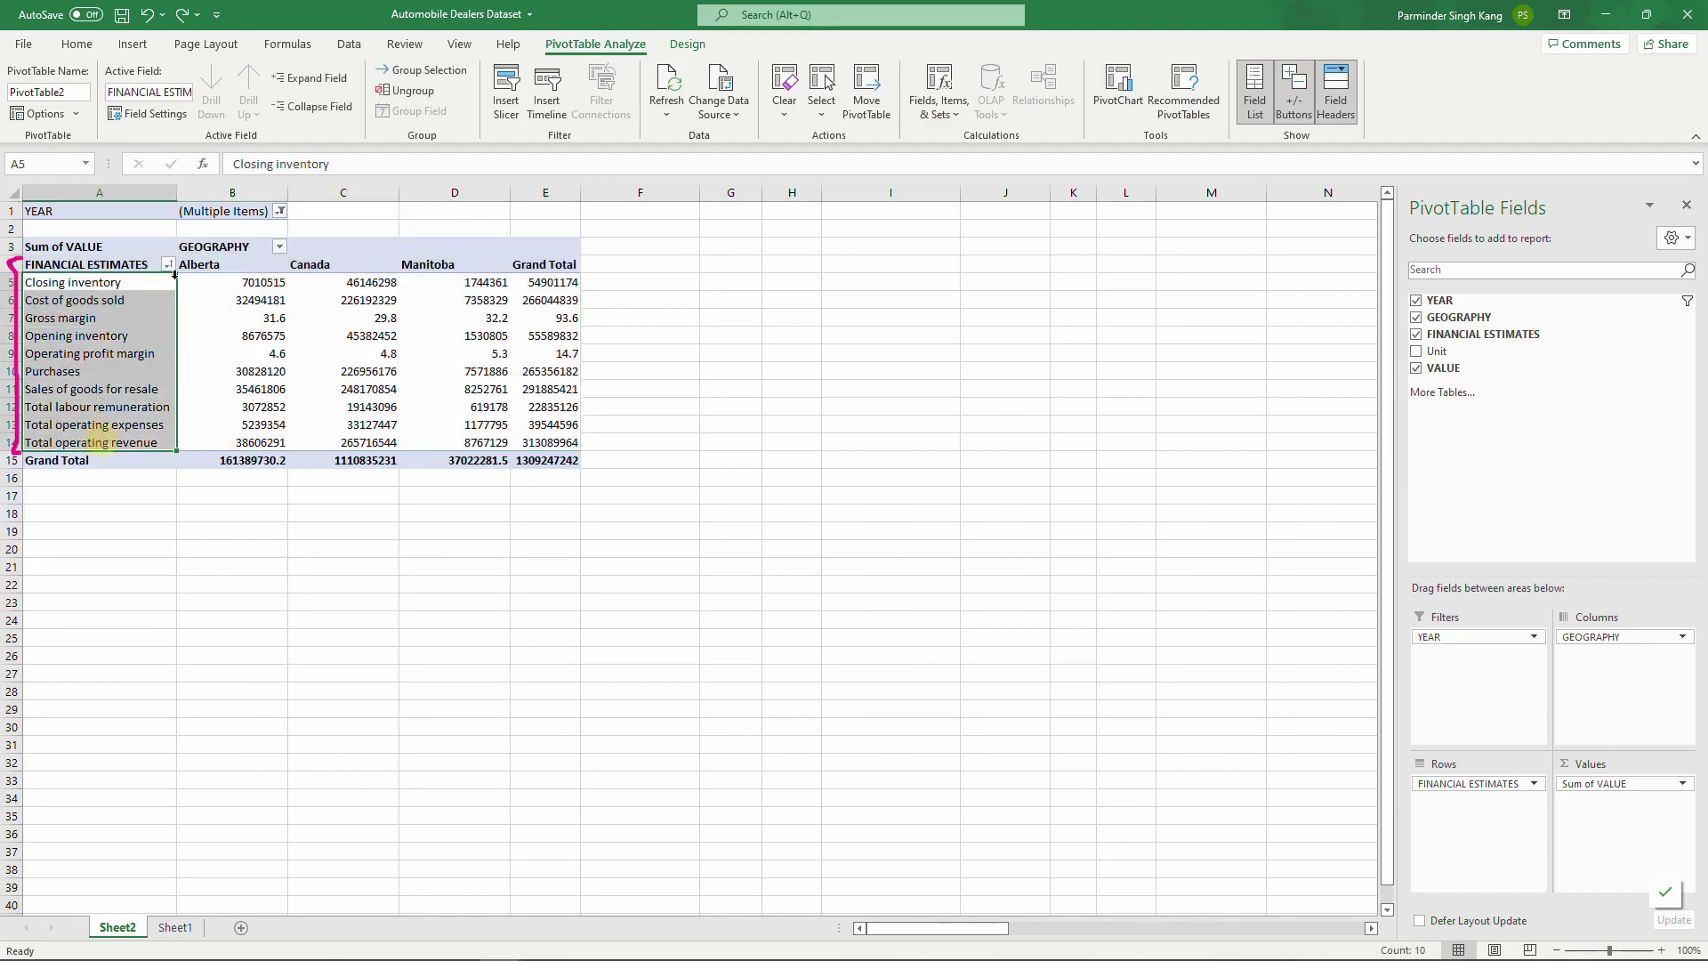
pyautogui.click(168, 266)
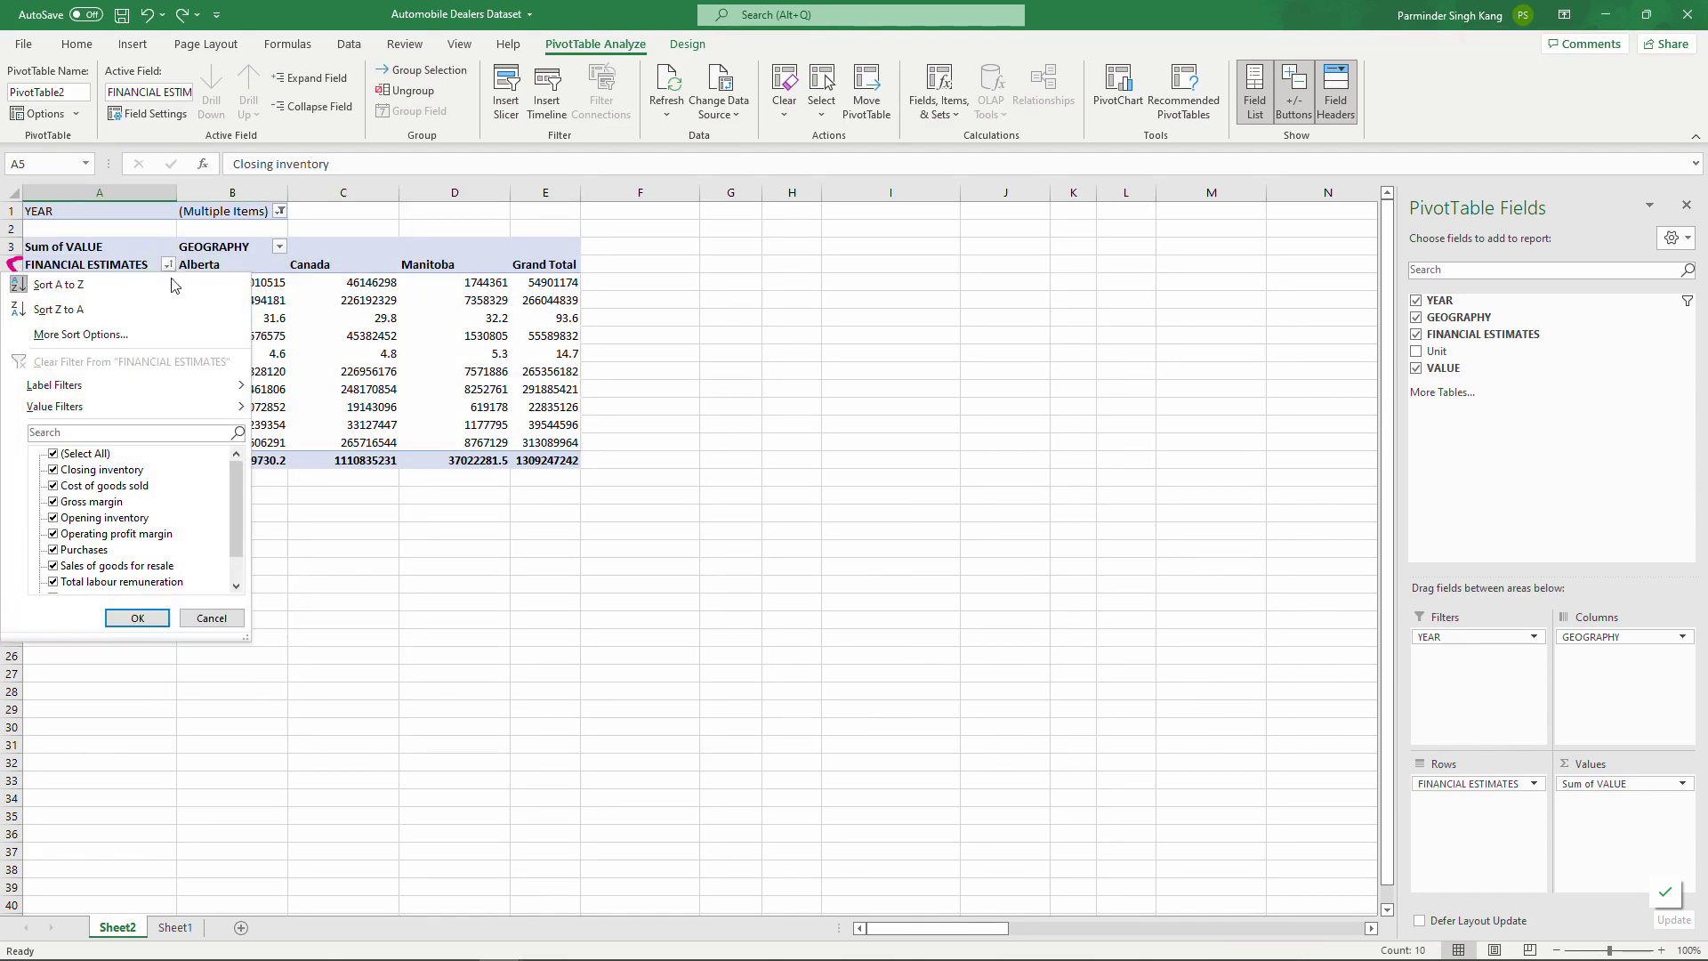
pyautogui.moveTo(177, 390)
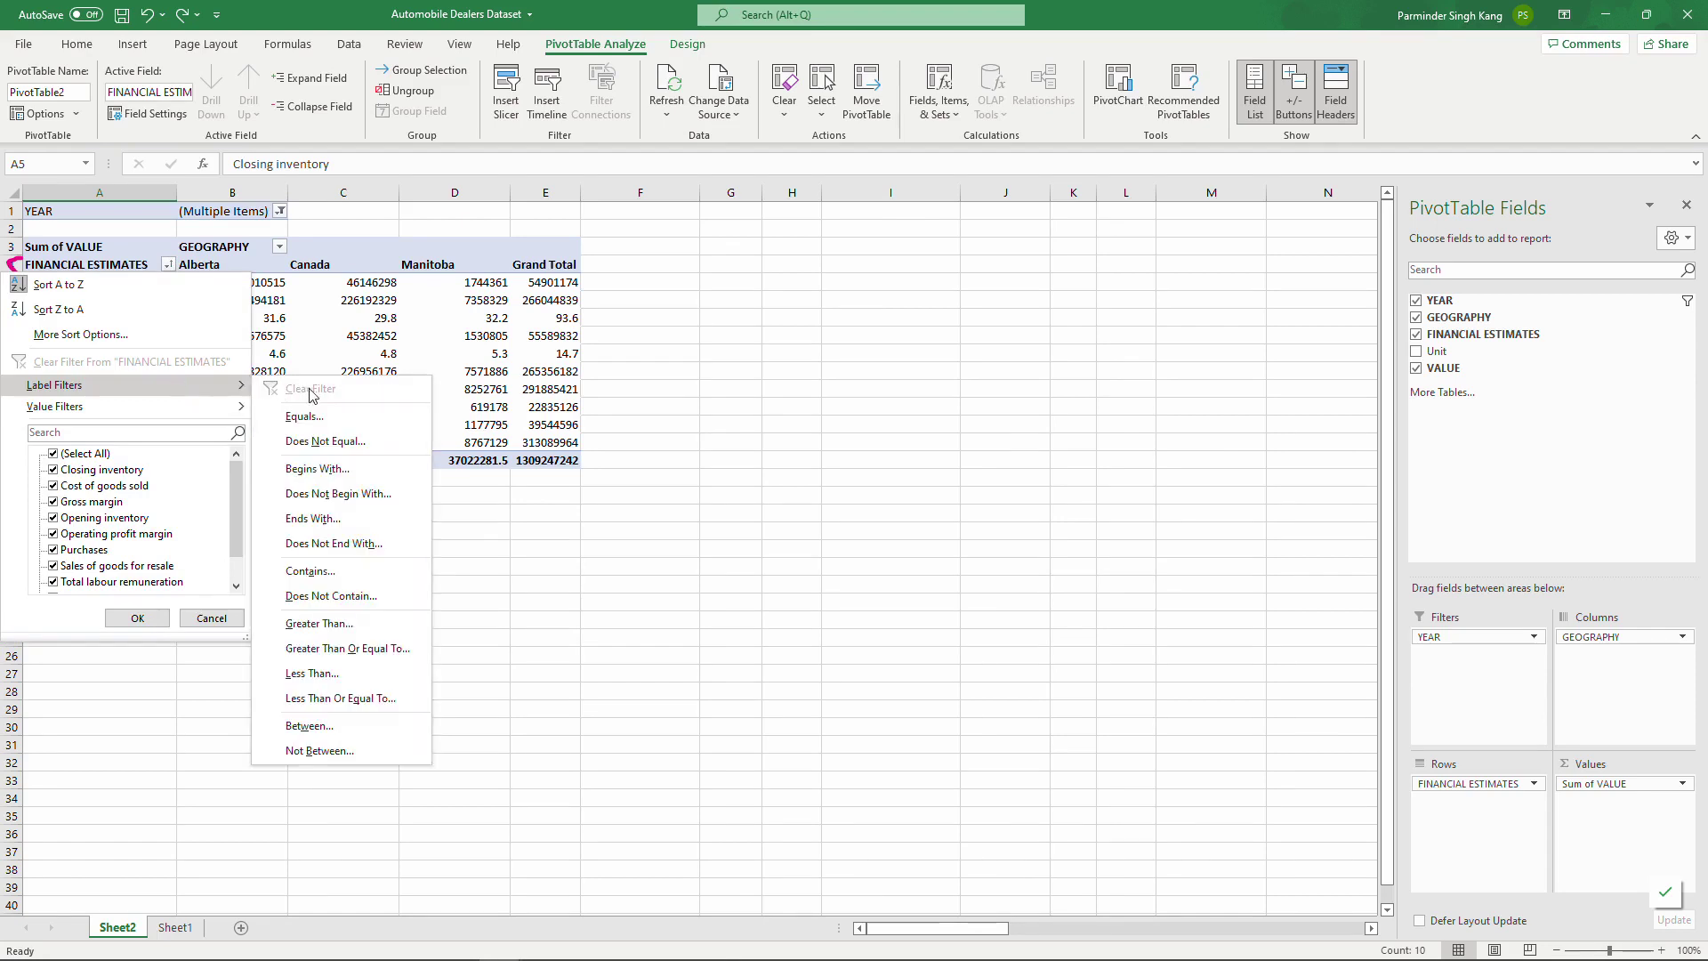
pyautogui.click(346, 474)
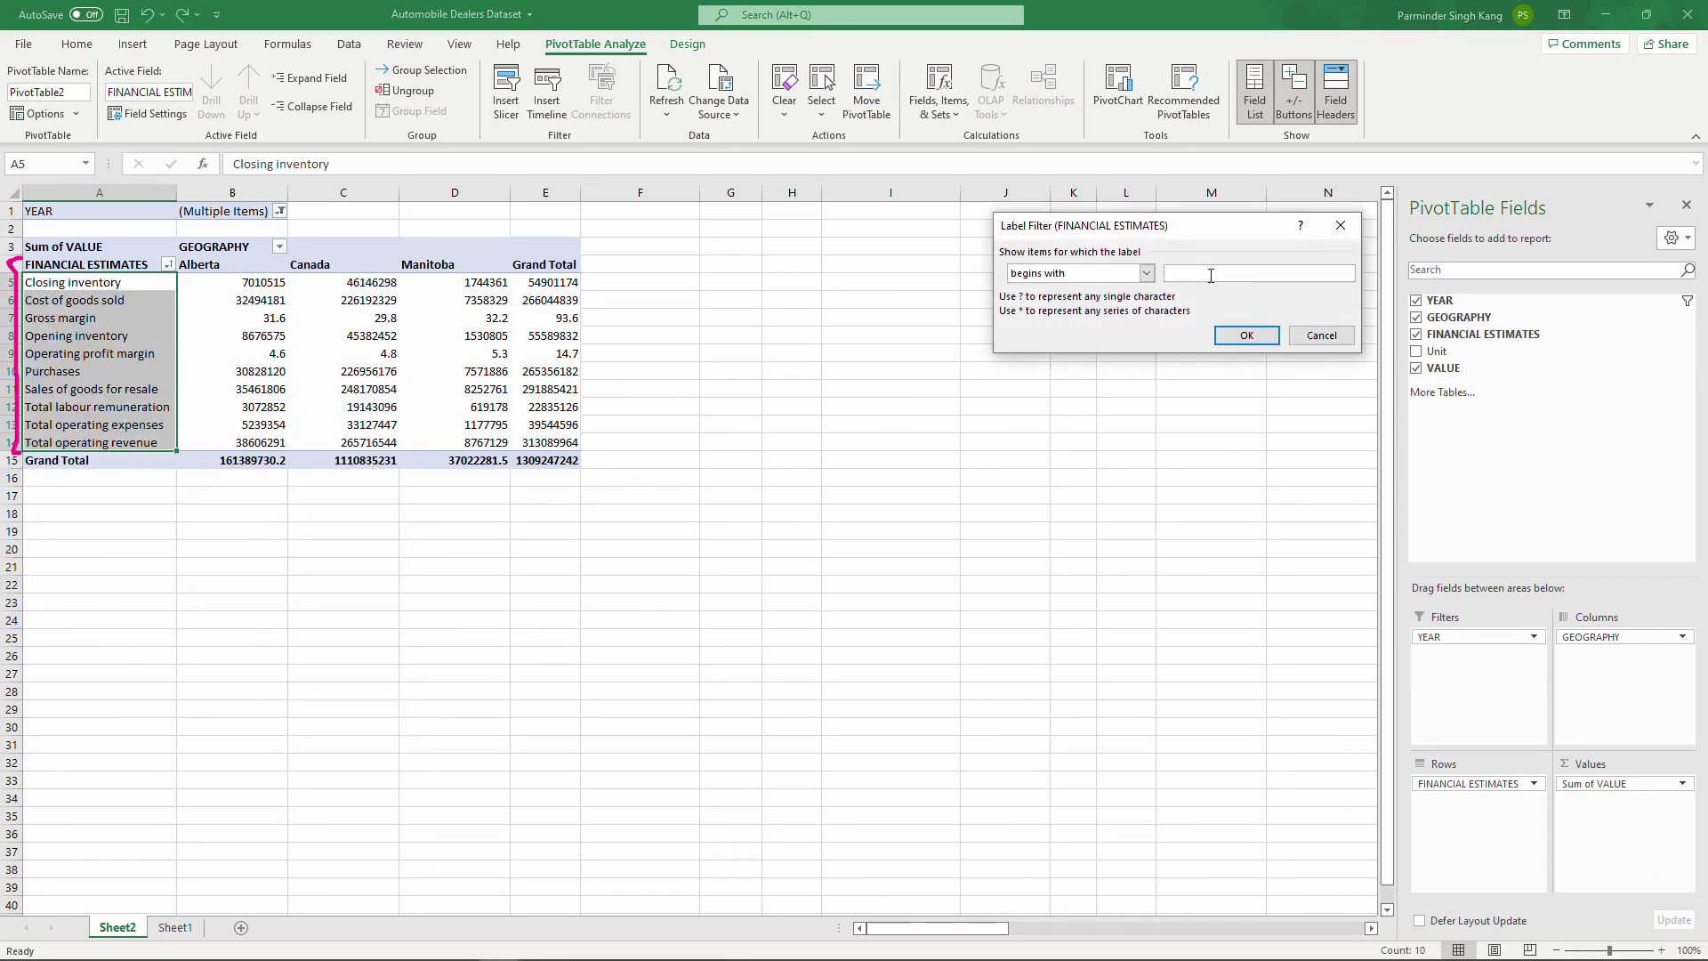
pyautogui.write('opening')
pyautogui.press('Return')
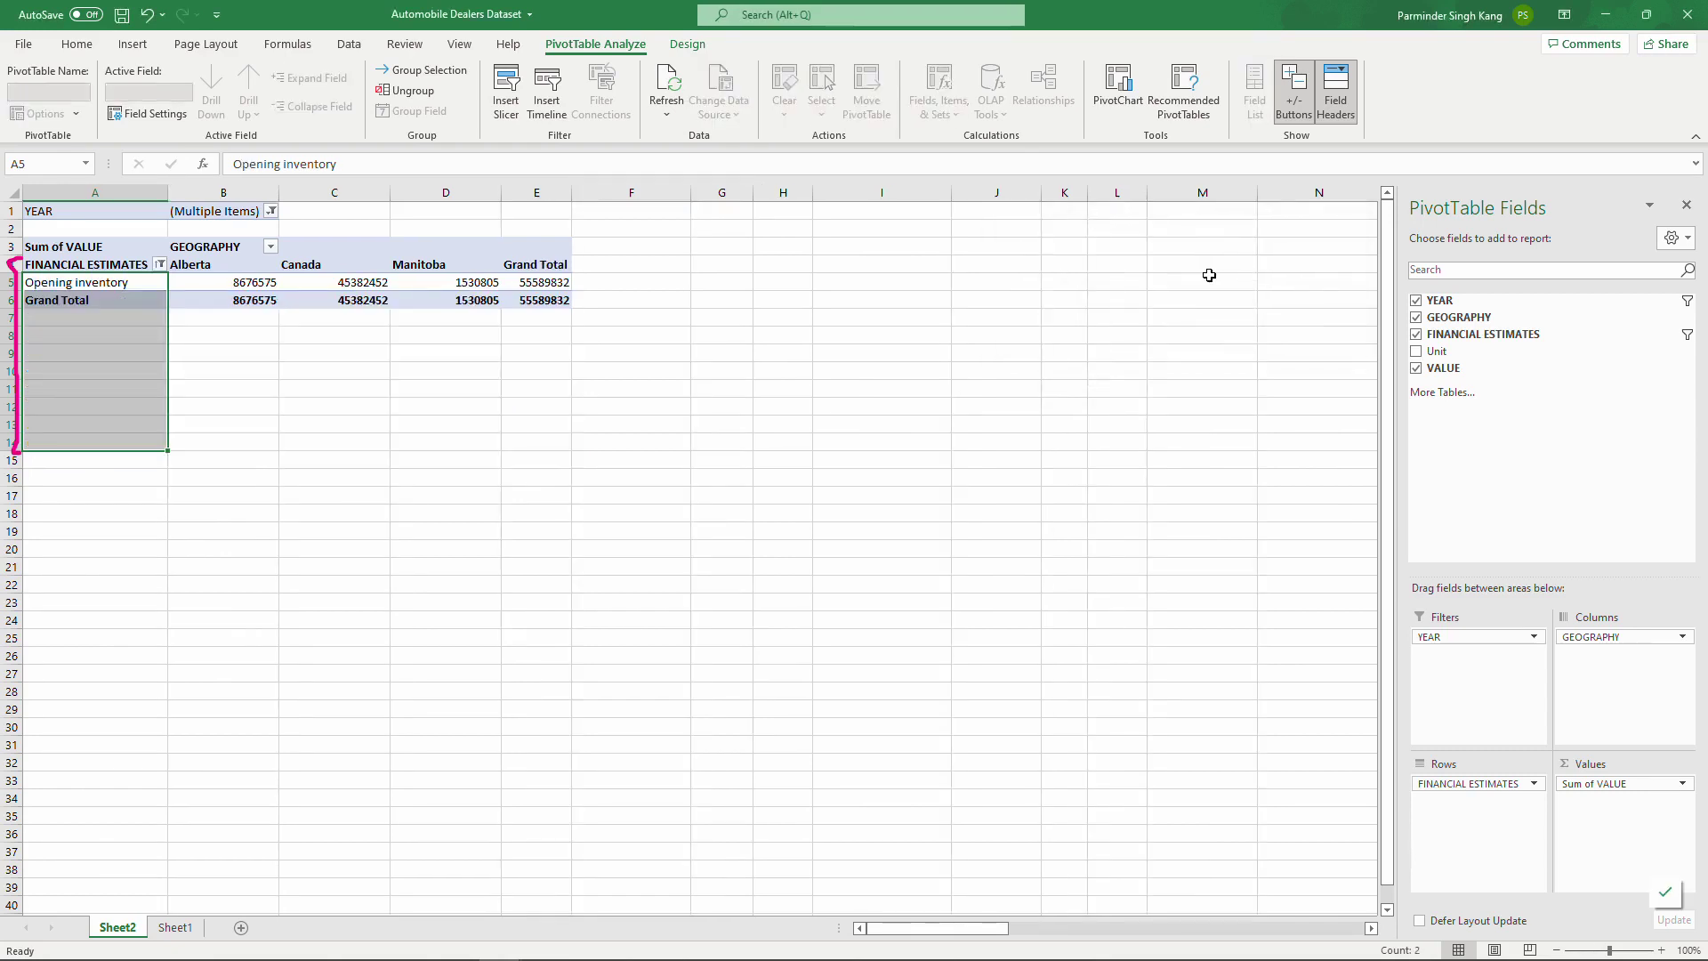
pyautogui.click(103, 290)
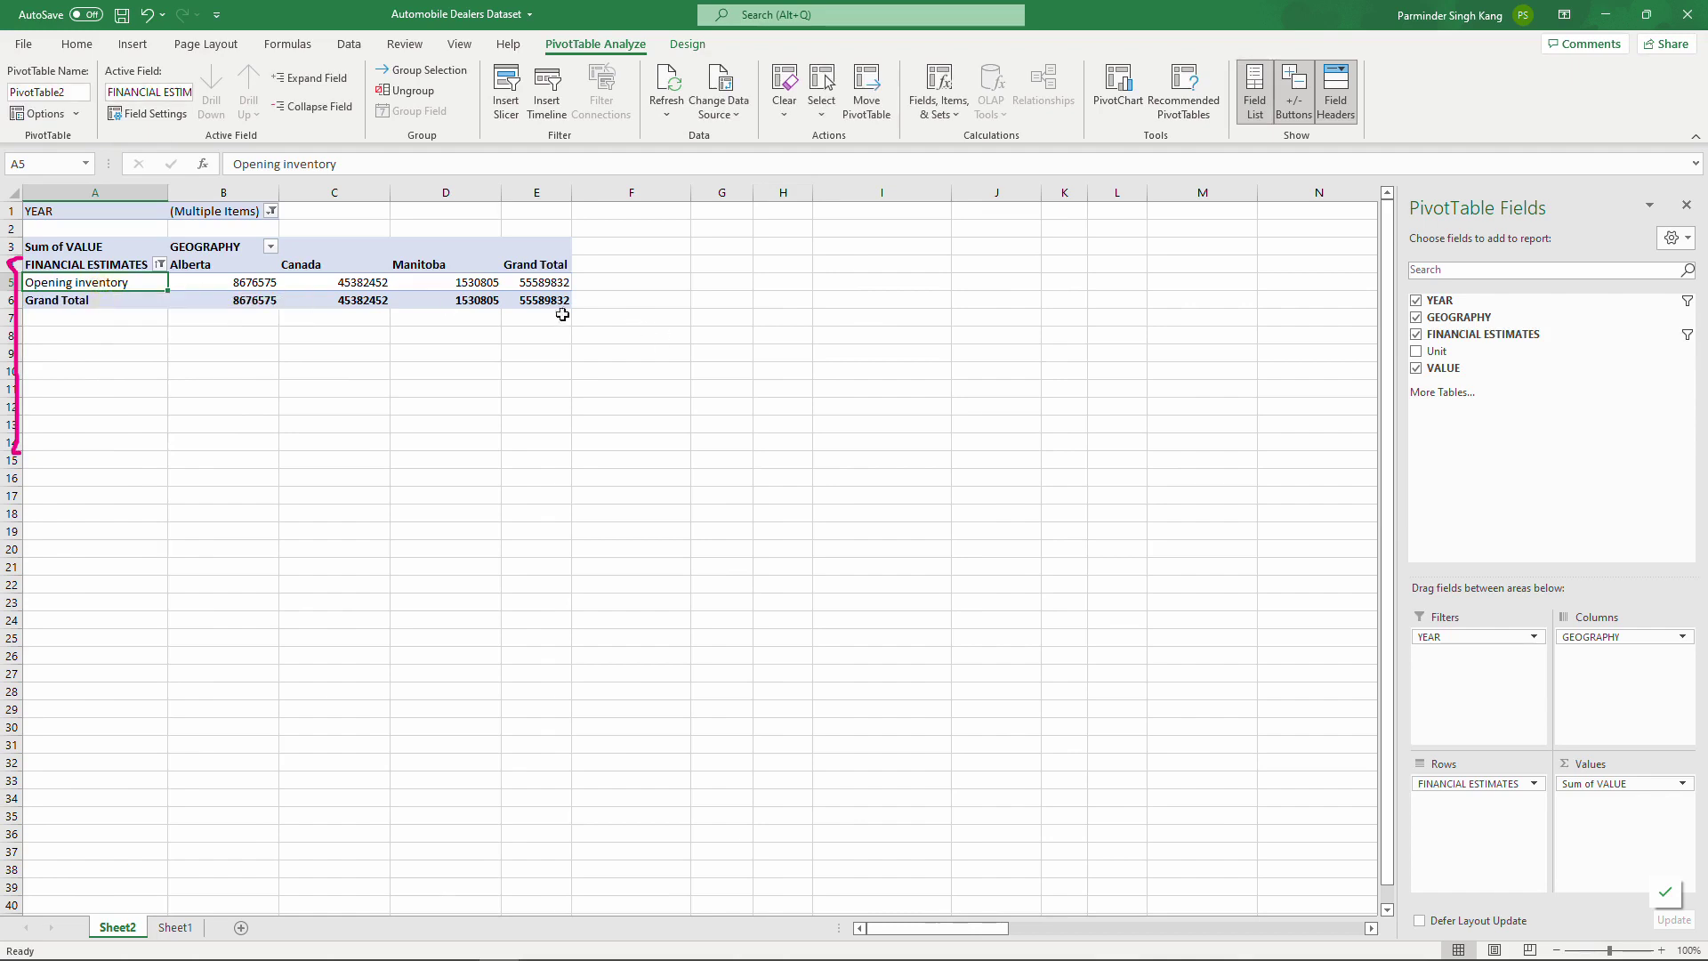
pyautogui.hotkey('ctrl', 'z')
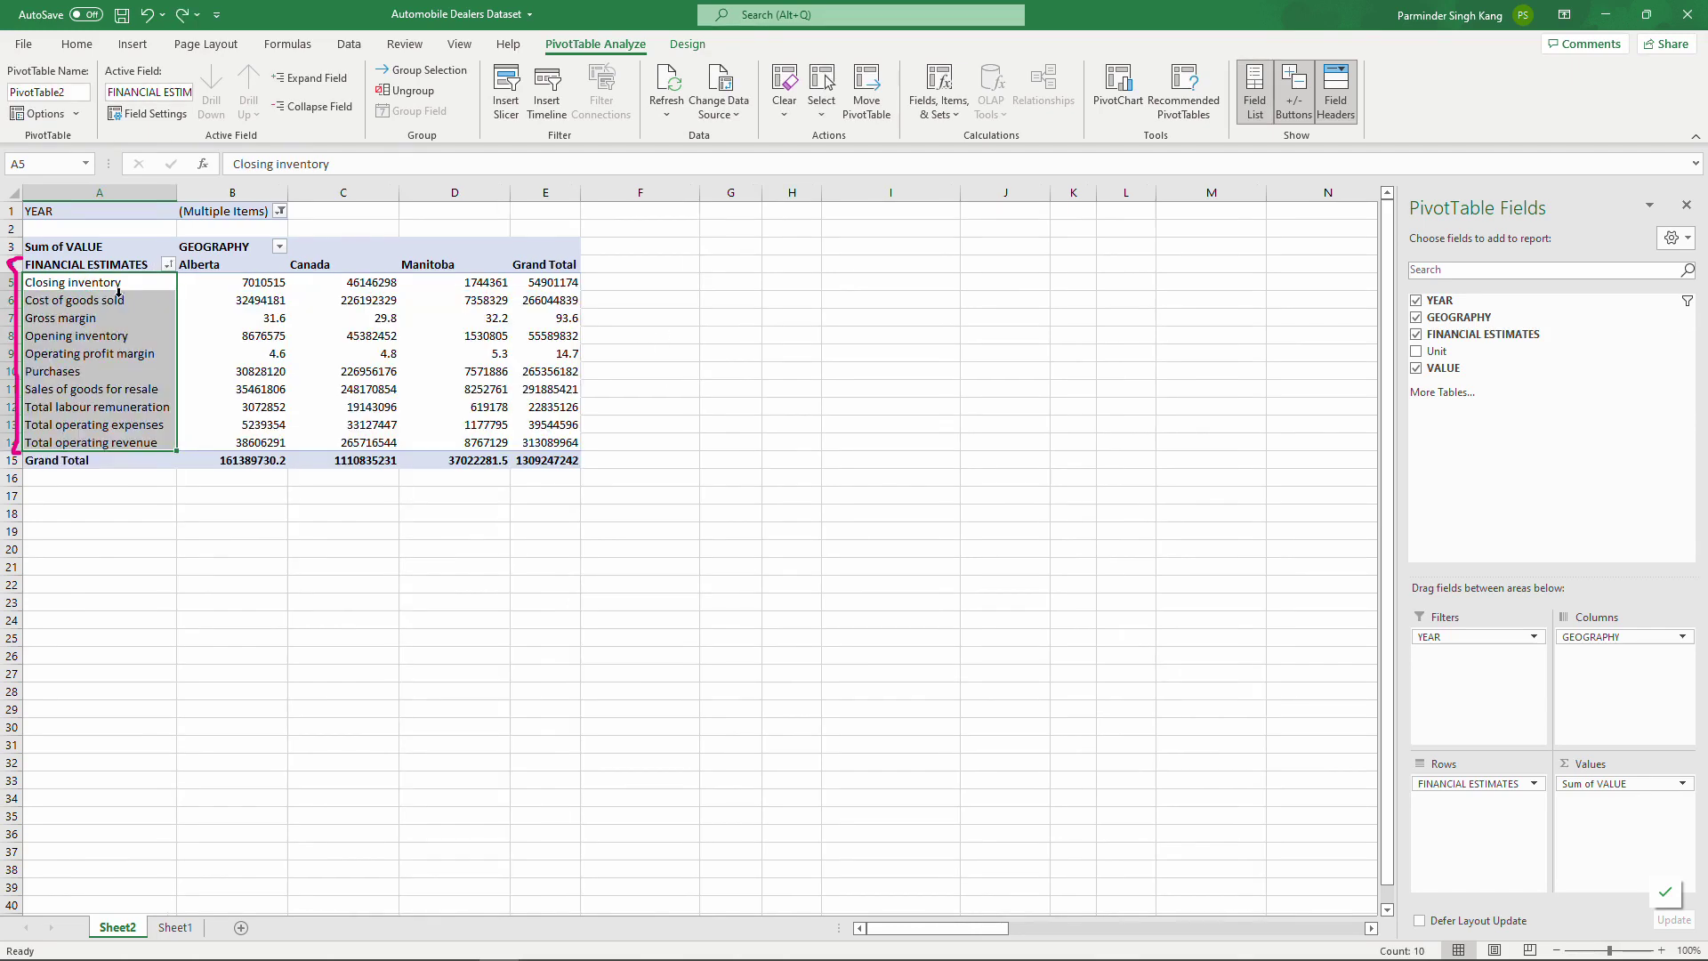
# - Filter the FINANCIAL ESTIMATES rows to a Sum of VALUE greater than 50000, and undo the value filter
pyautogui.click(168, 265)
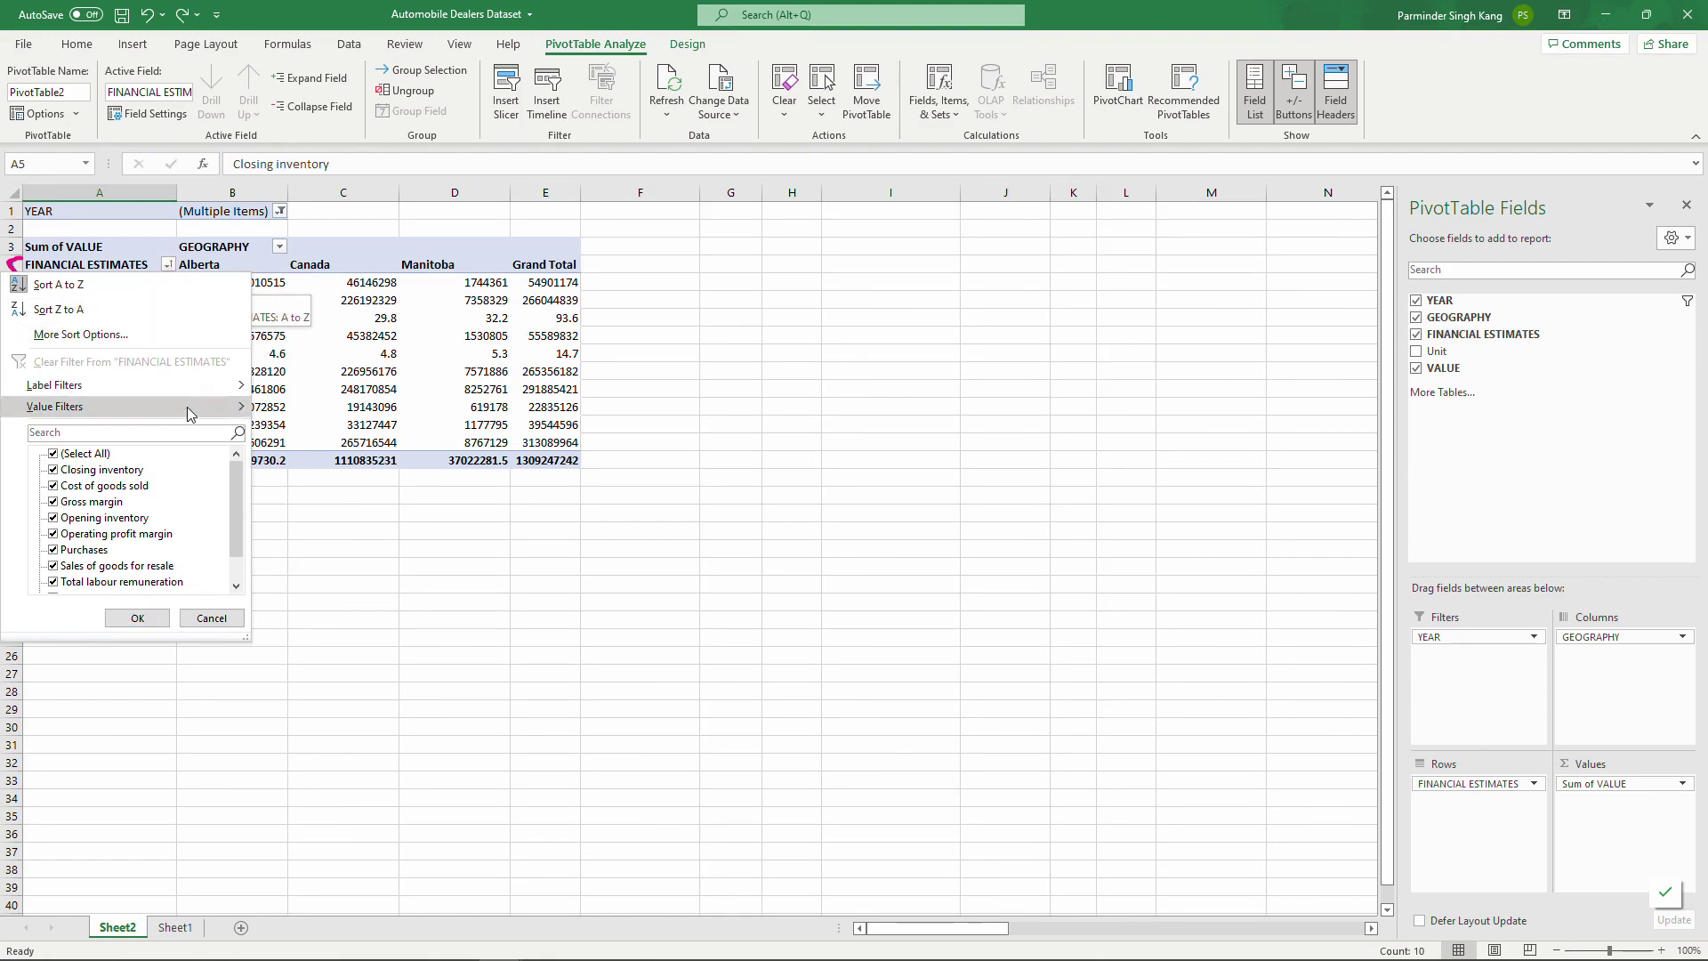
pyautogui.moveTo(189, 413)
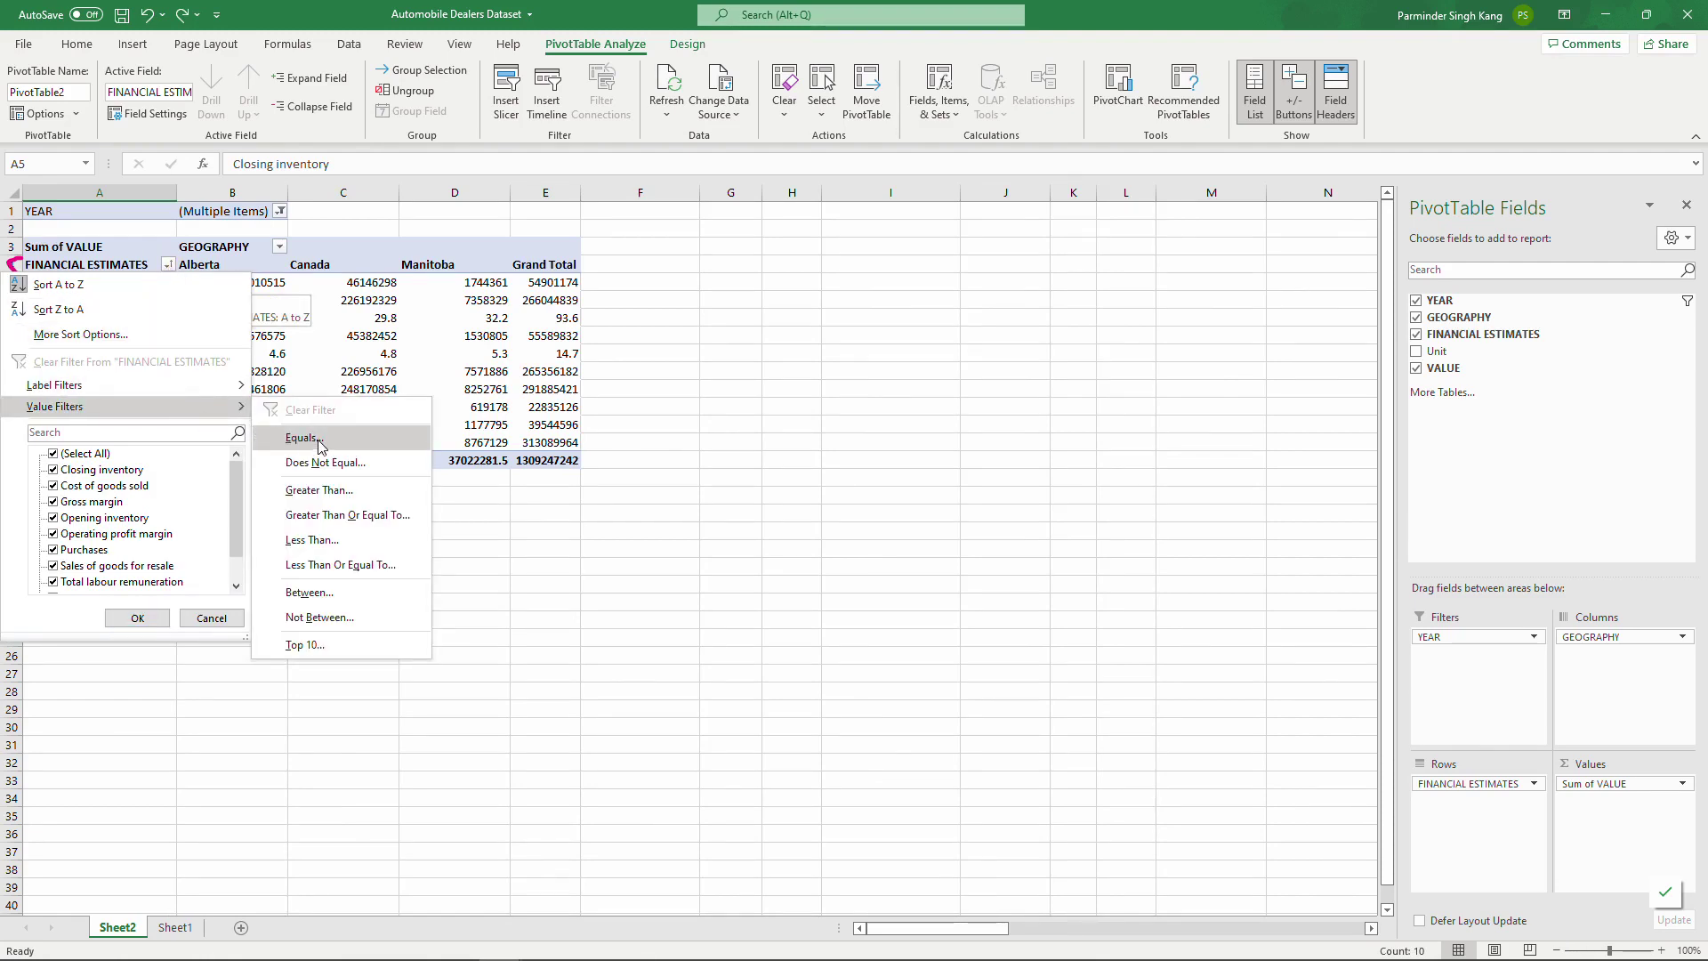
pyautogui.click(345, 496)
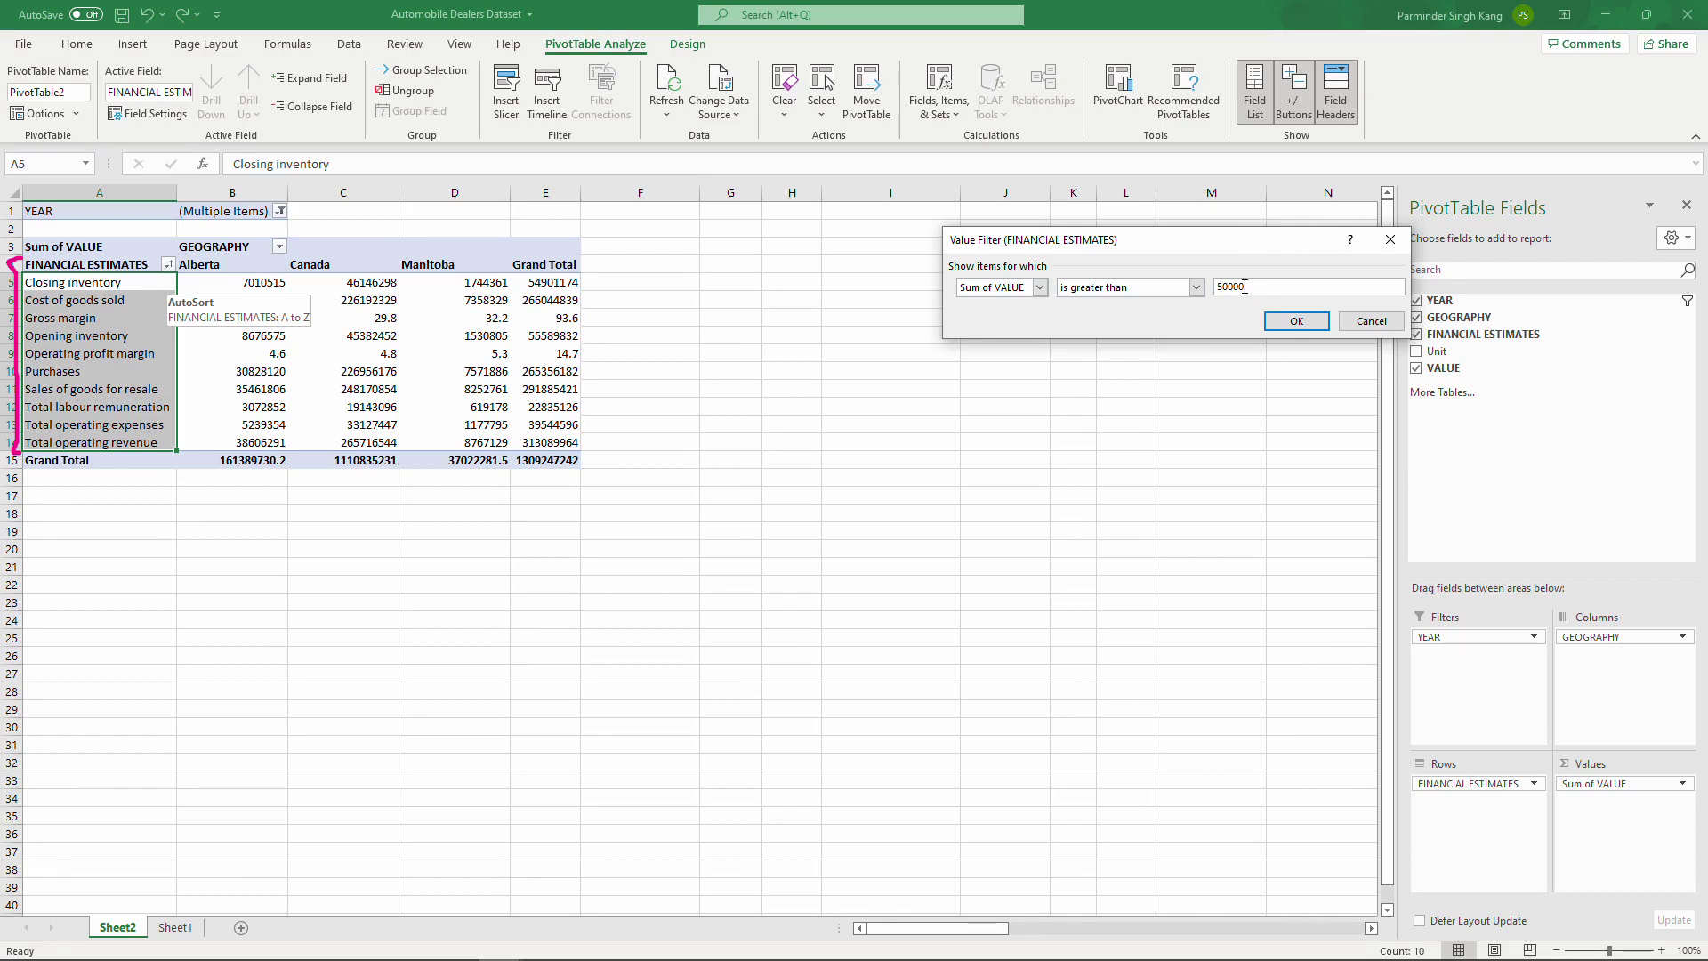
pyautogui.write('50000')
pyautogui.press('Return')
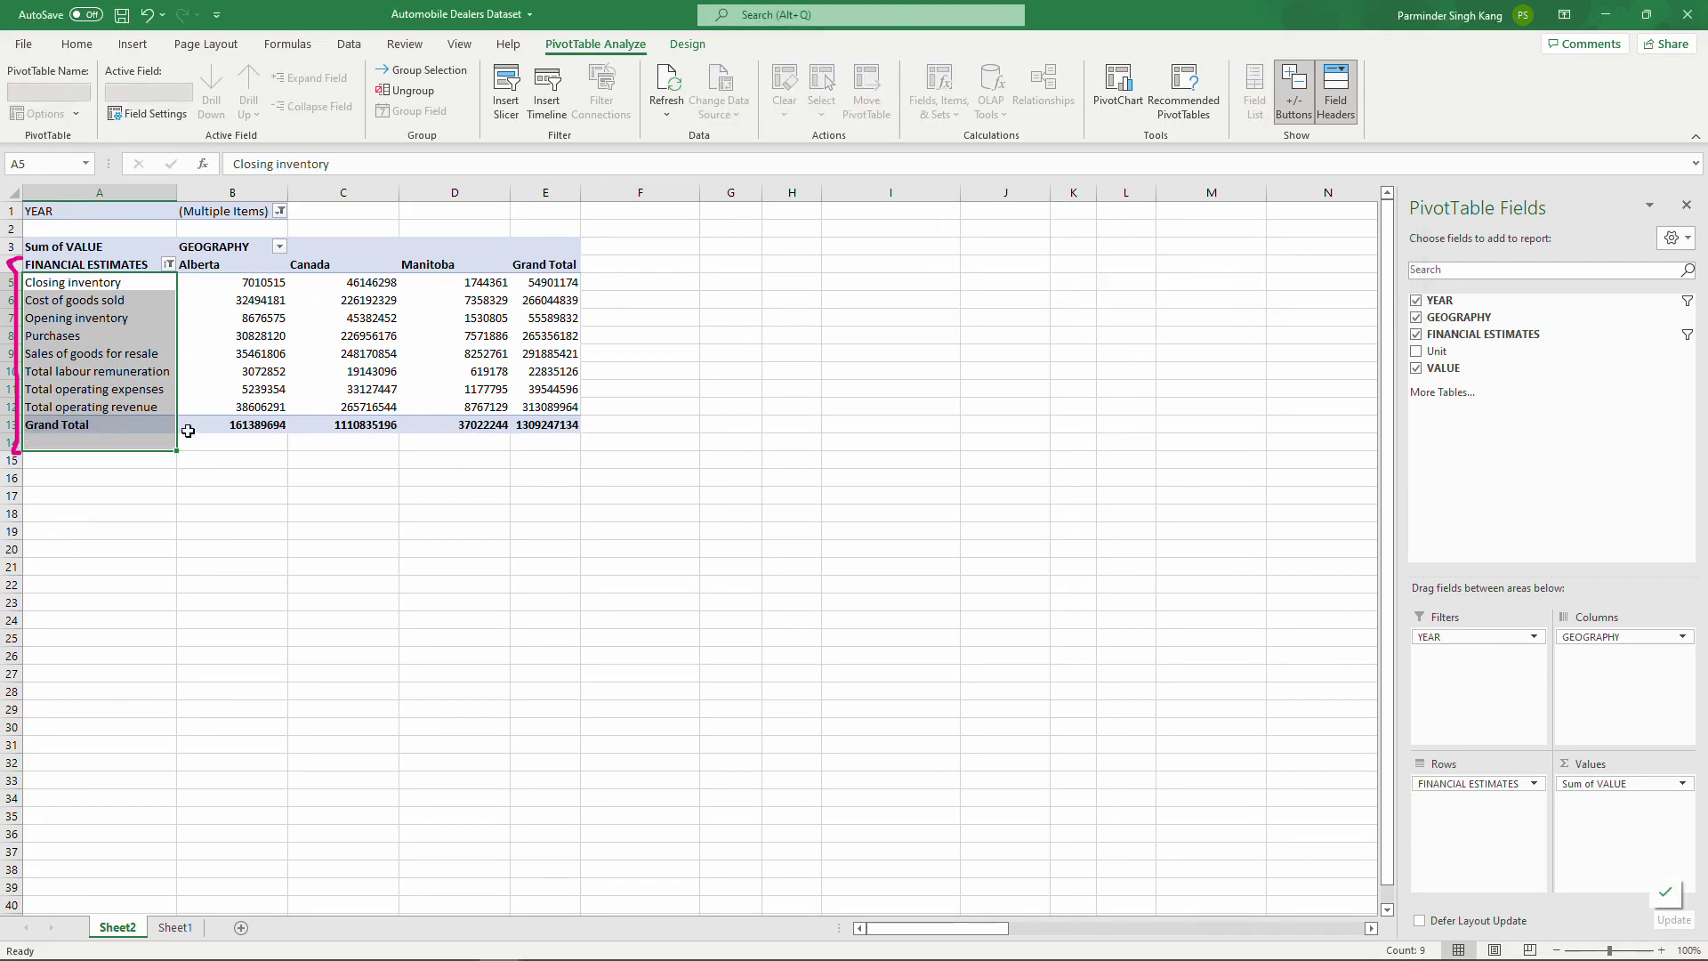
pyautogui.moveTo(242, 283); pyautogui.dragTo(536, 411)
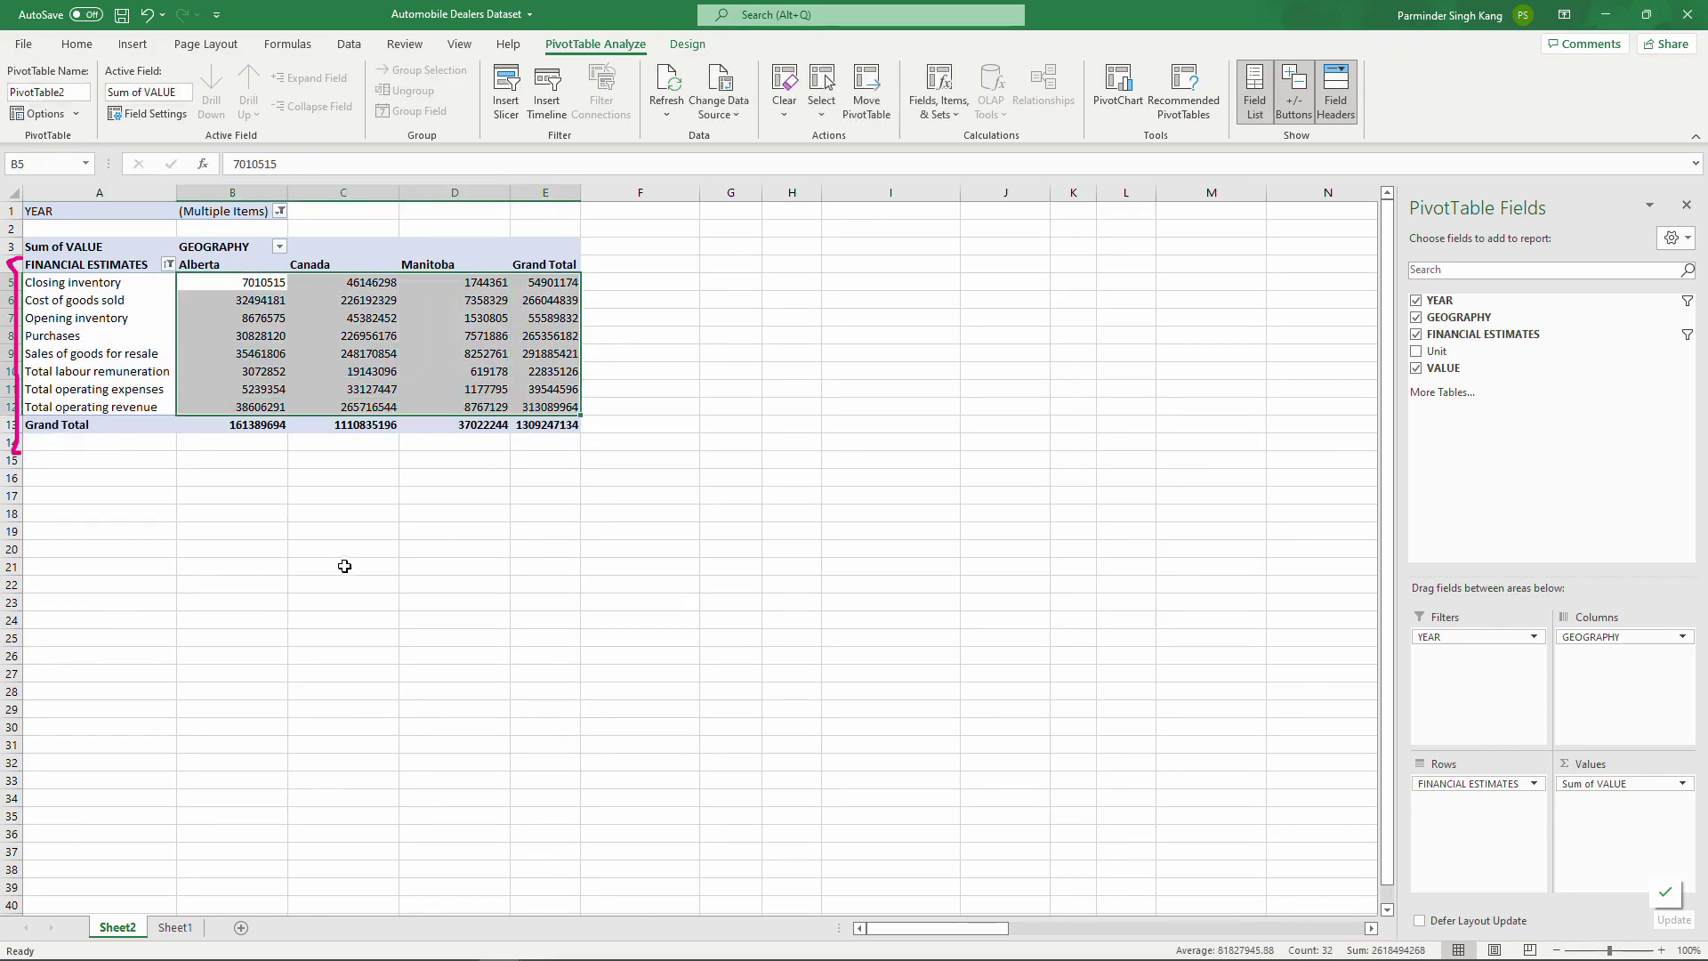
pyautogui.hotkey('ctrl', 'z')
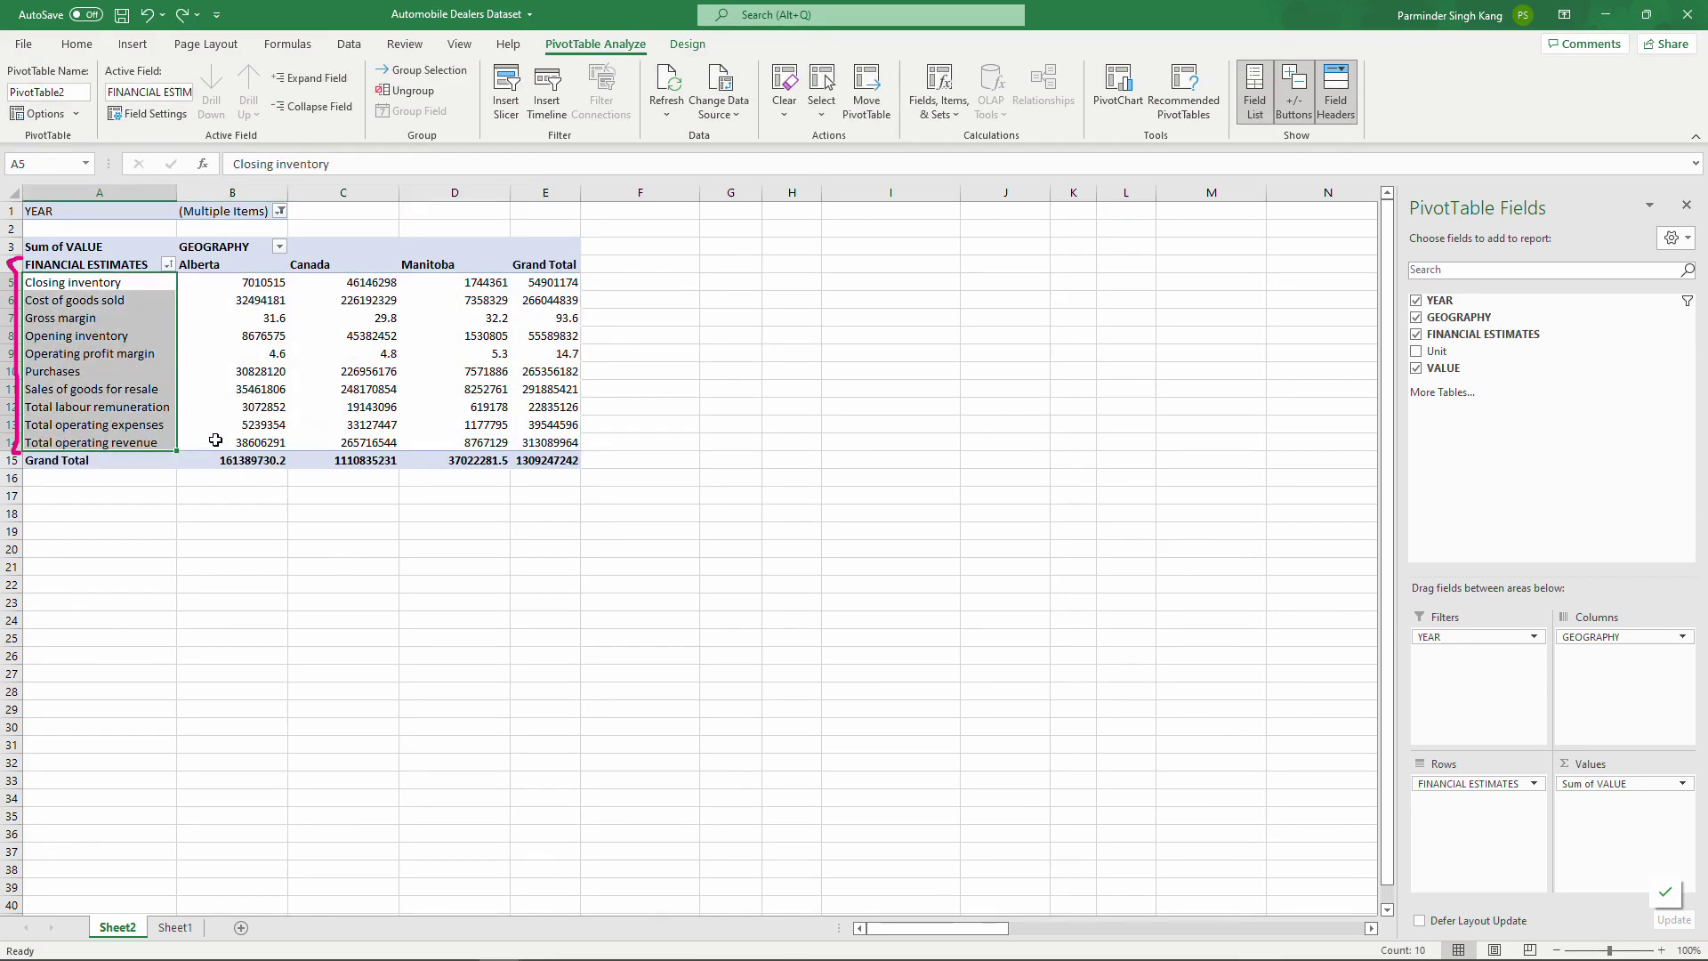
# - Examine the value filter conditions offered for the GEOGRAPHY columns without applying any
pyautogui.click(275, 248)
pyautogui.moveTo(235, 378)
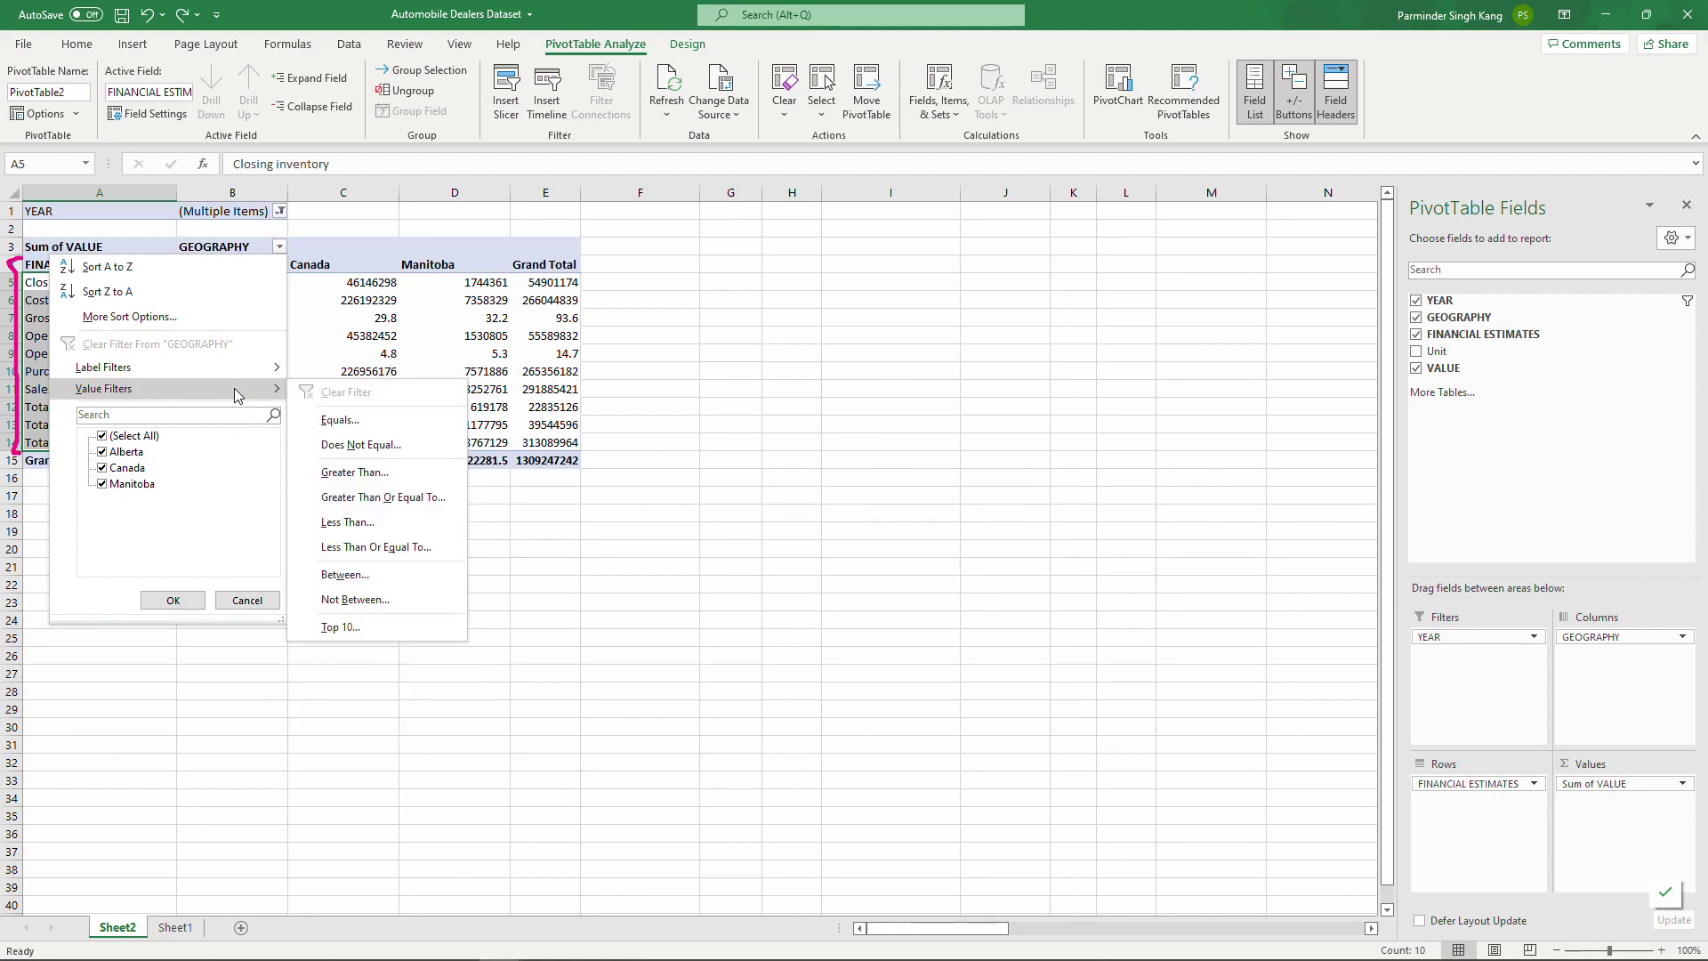
pyautogui.click(940, 392)
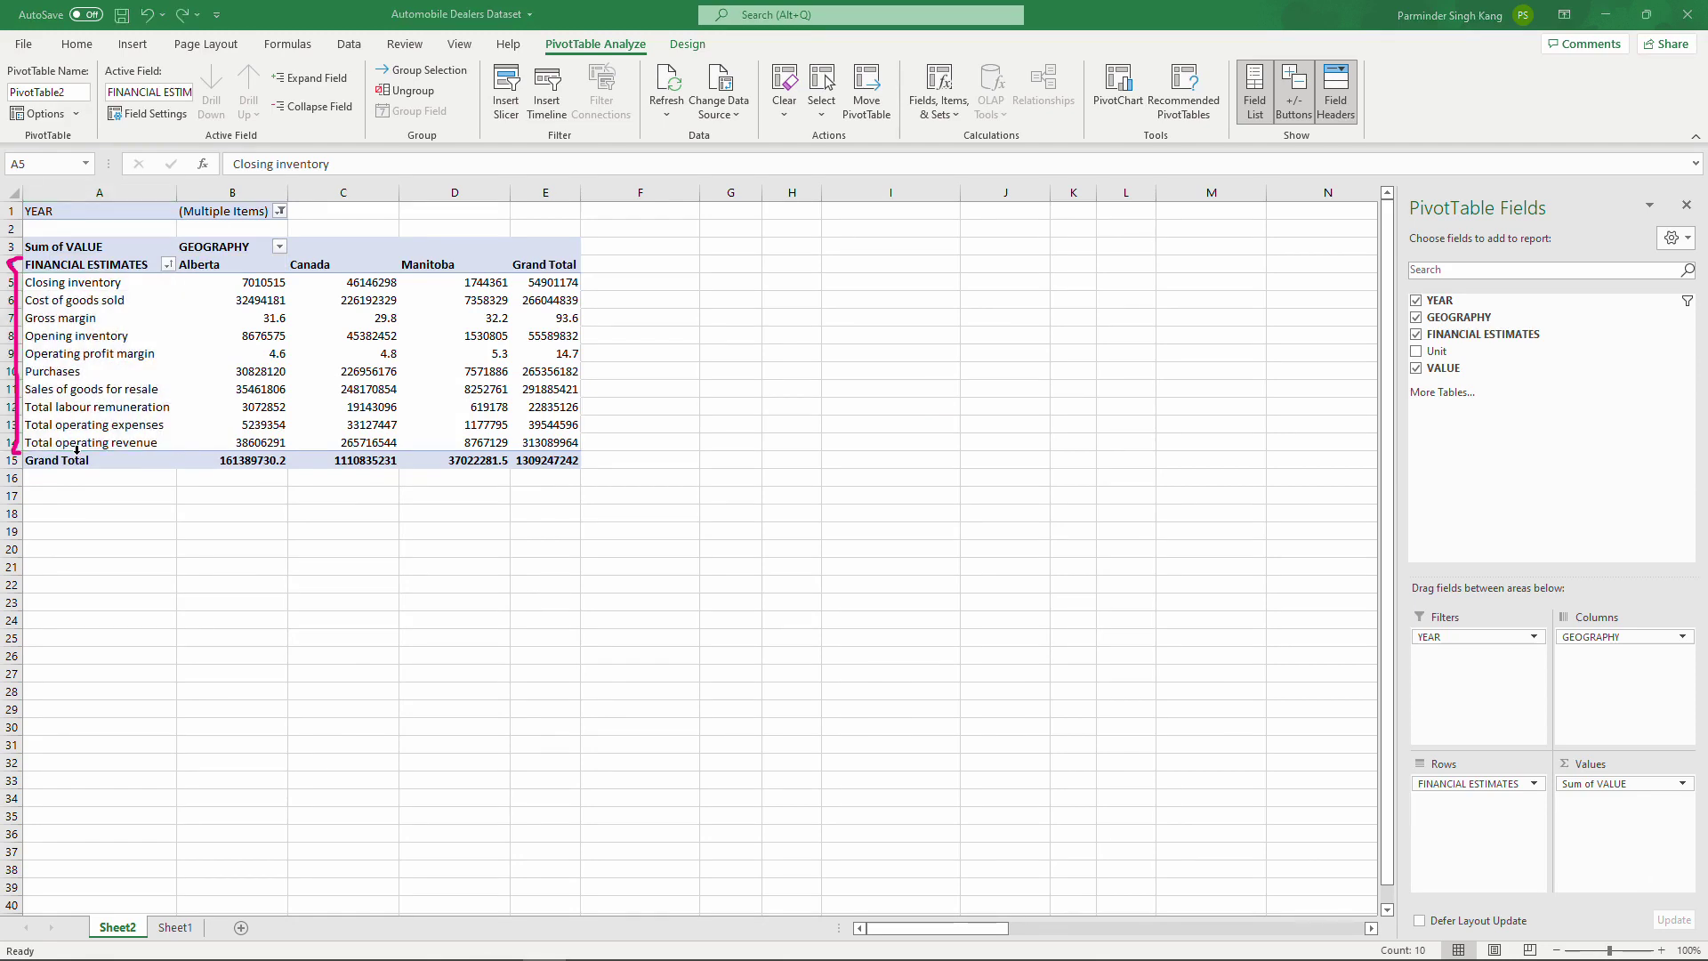
pyautogui.press('Escape')
# - Turn off the PivotTable's grand totals for both rows and columns
pyautogui.moveTo(538, 267); pyautogui.dragTo(542, 455)
pyautogui.moveTo(508, 457); pyautogui.dragTo(76, 464)
pyautogui.click(430, 359)
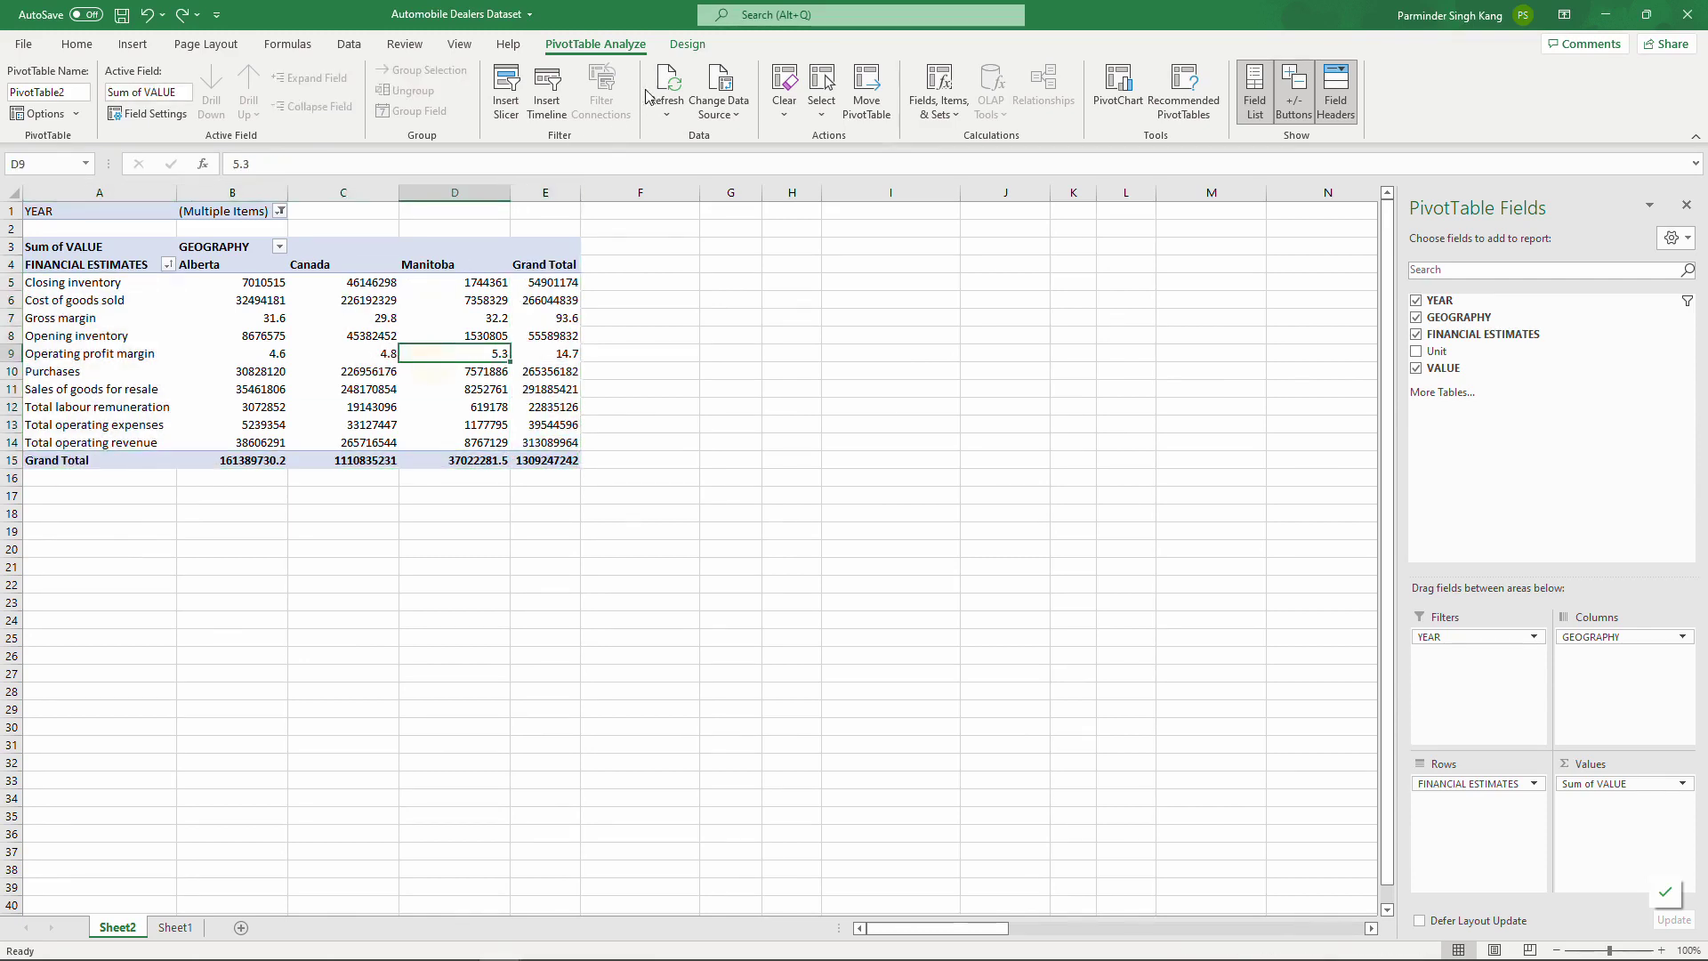
pyautogui.click(692, 46)
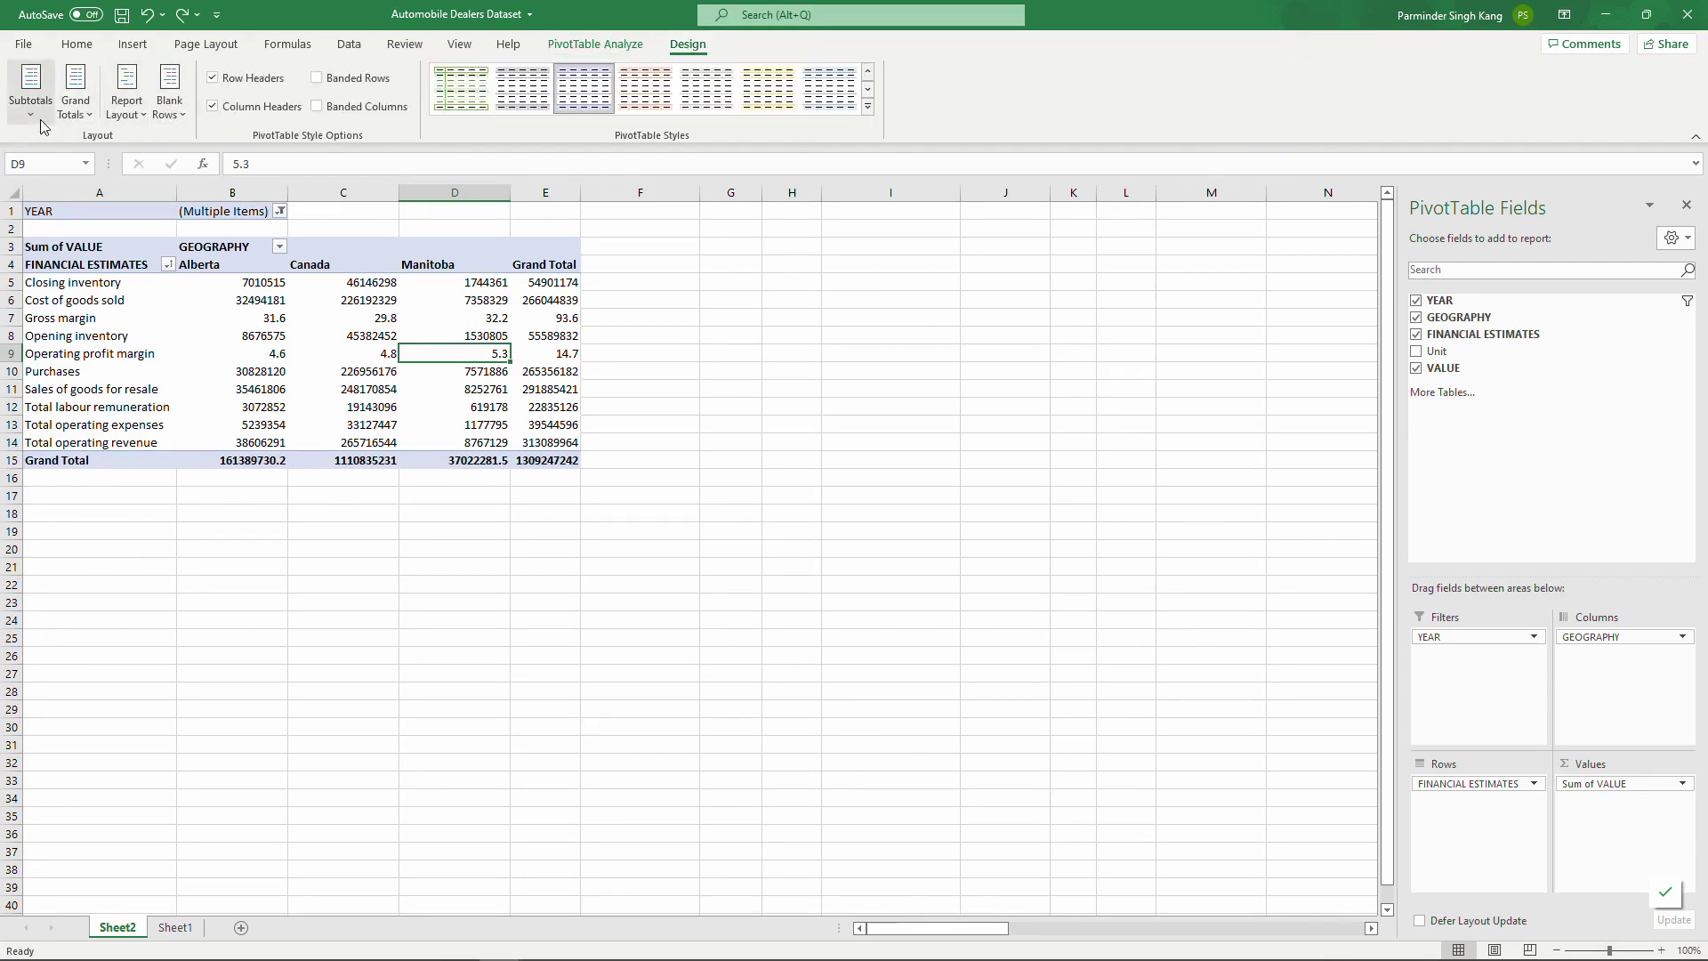
pyautogui.click(80, 123)
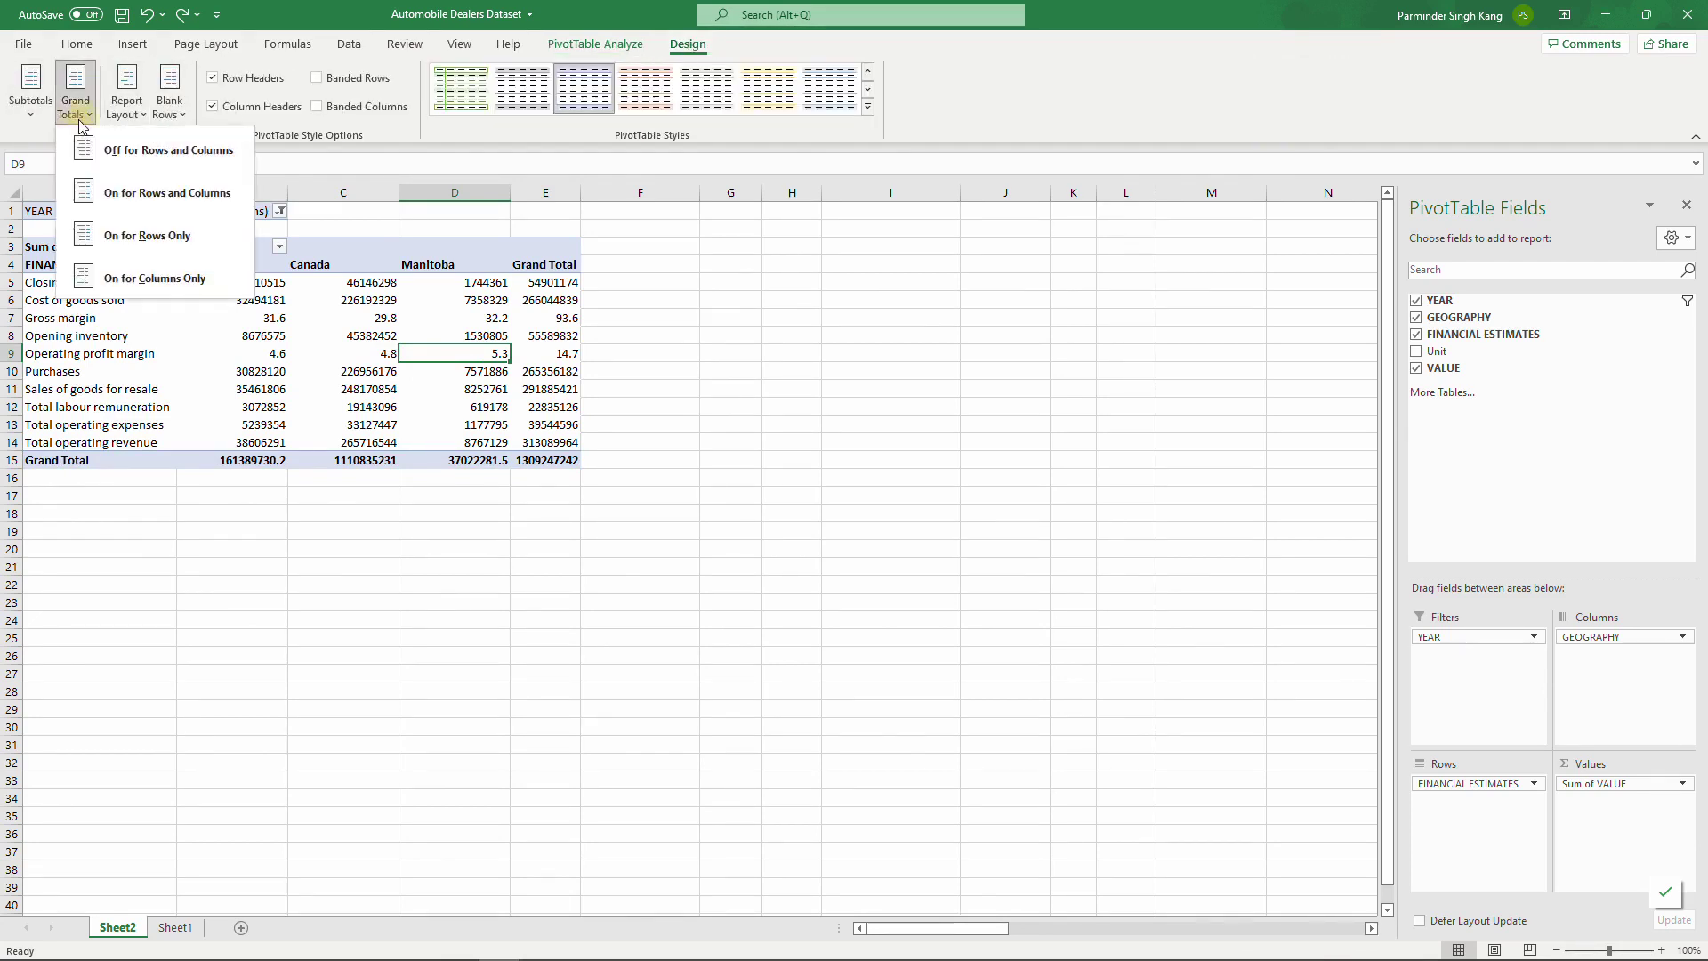
pyautogui.click(153, 156)
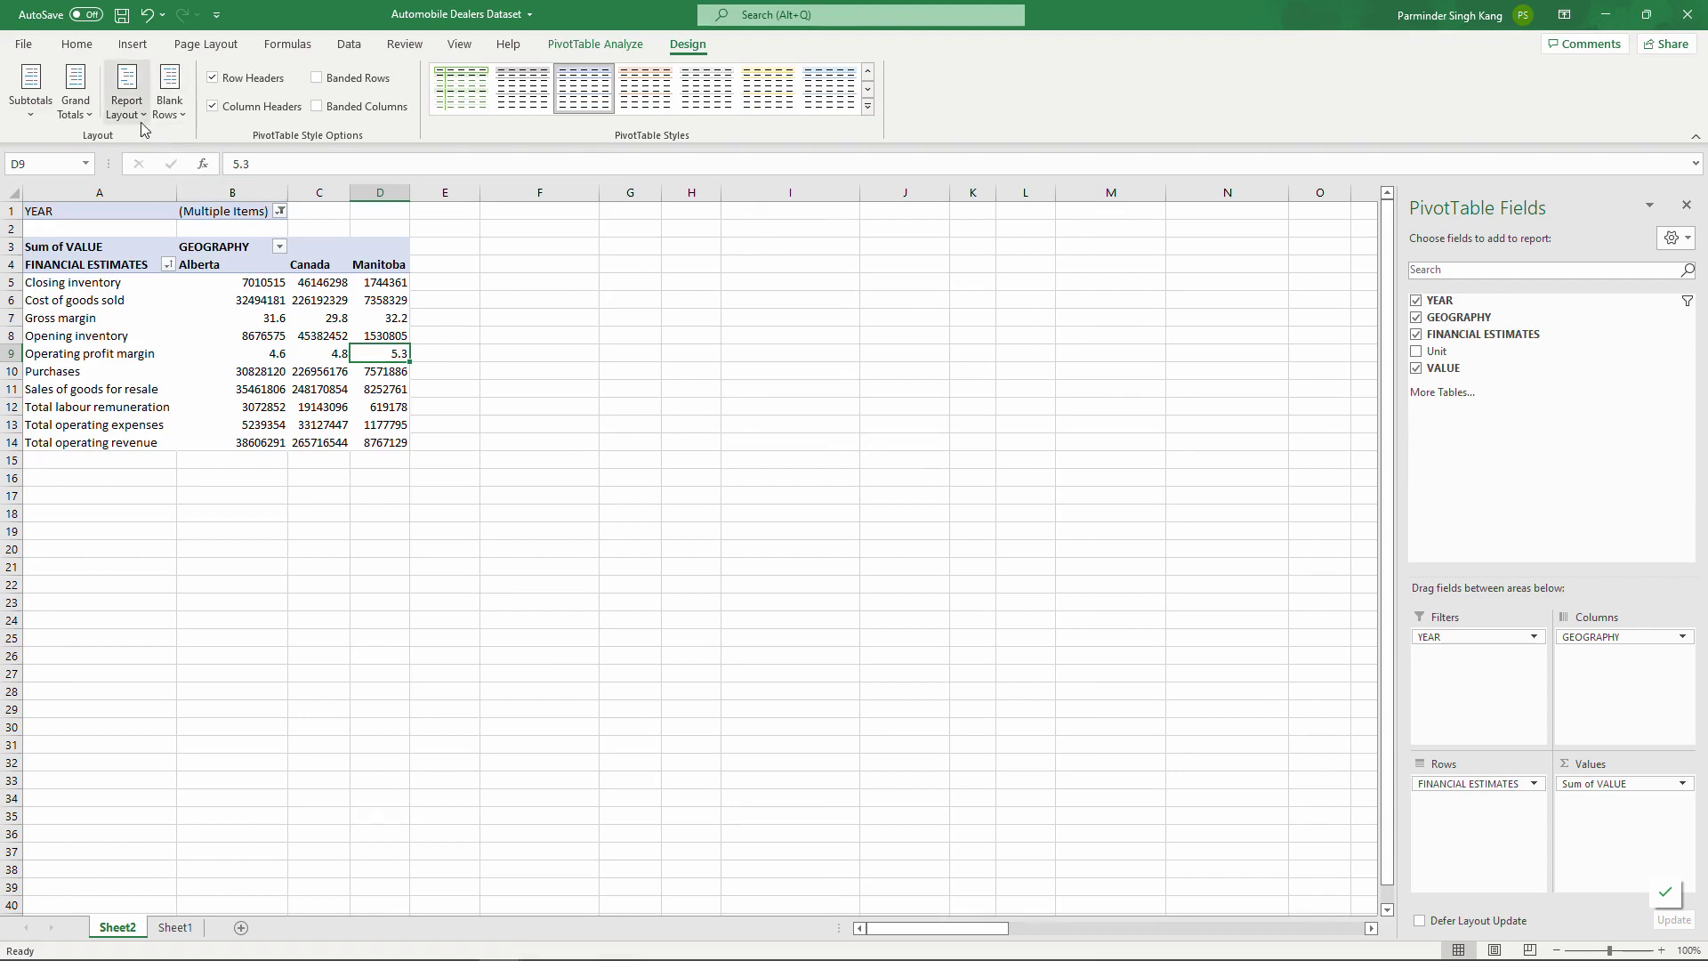
# - Show the PivotTable report in tabular form, and undo back to the layout with grand totals
pyautogui.click(169, 113)
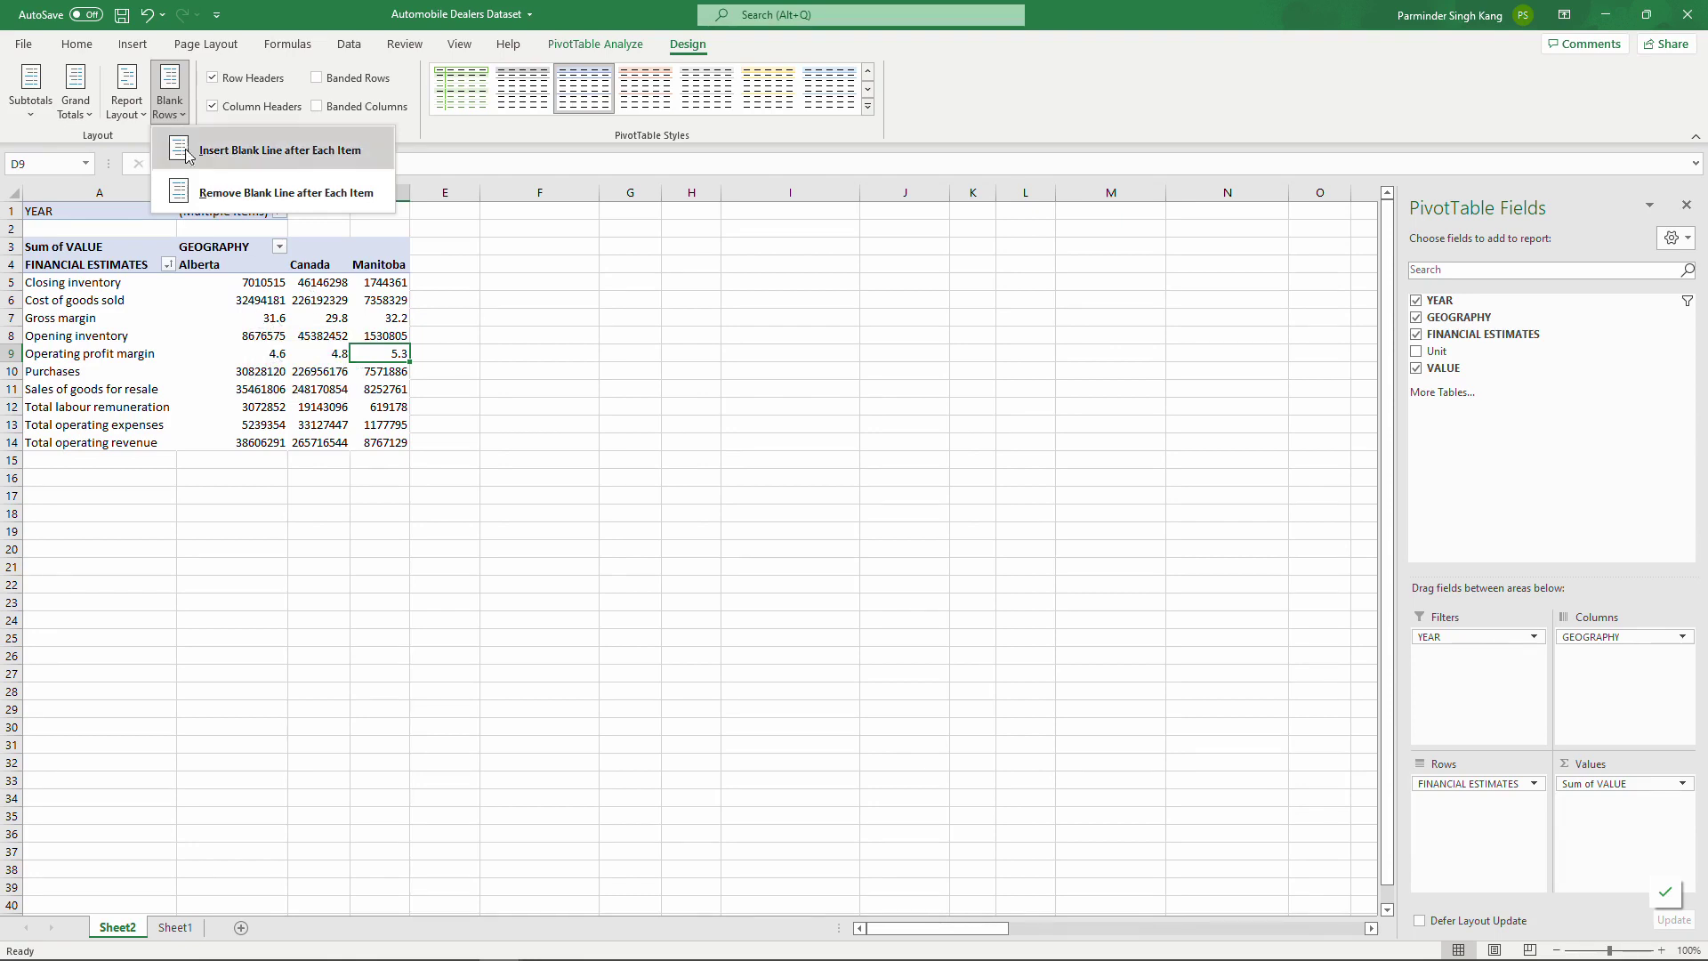
pyautogui.click(136, 119)
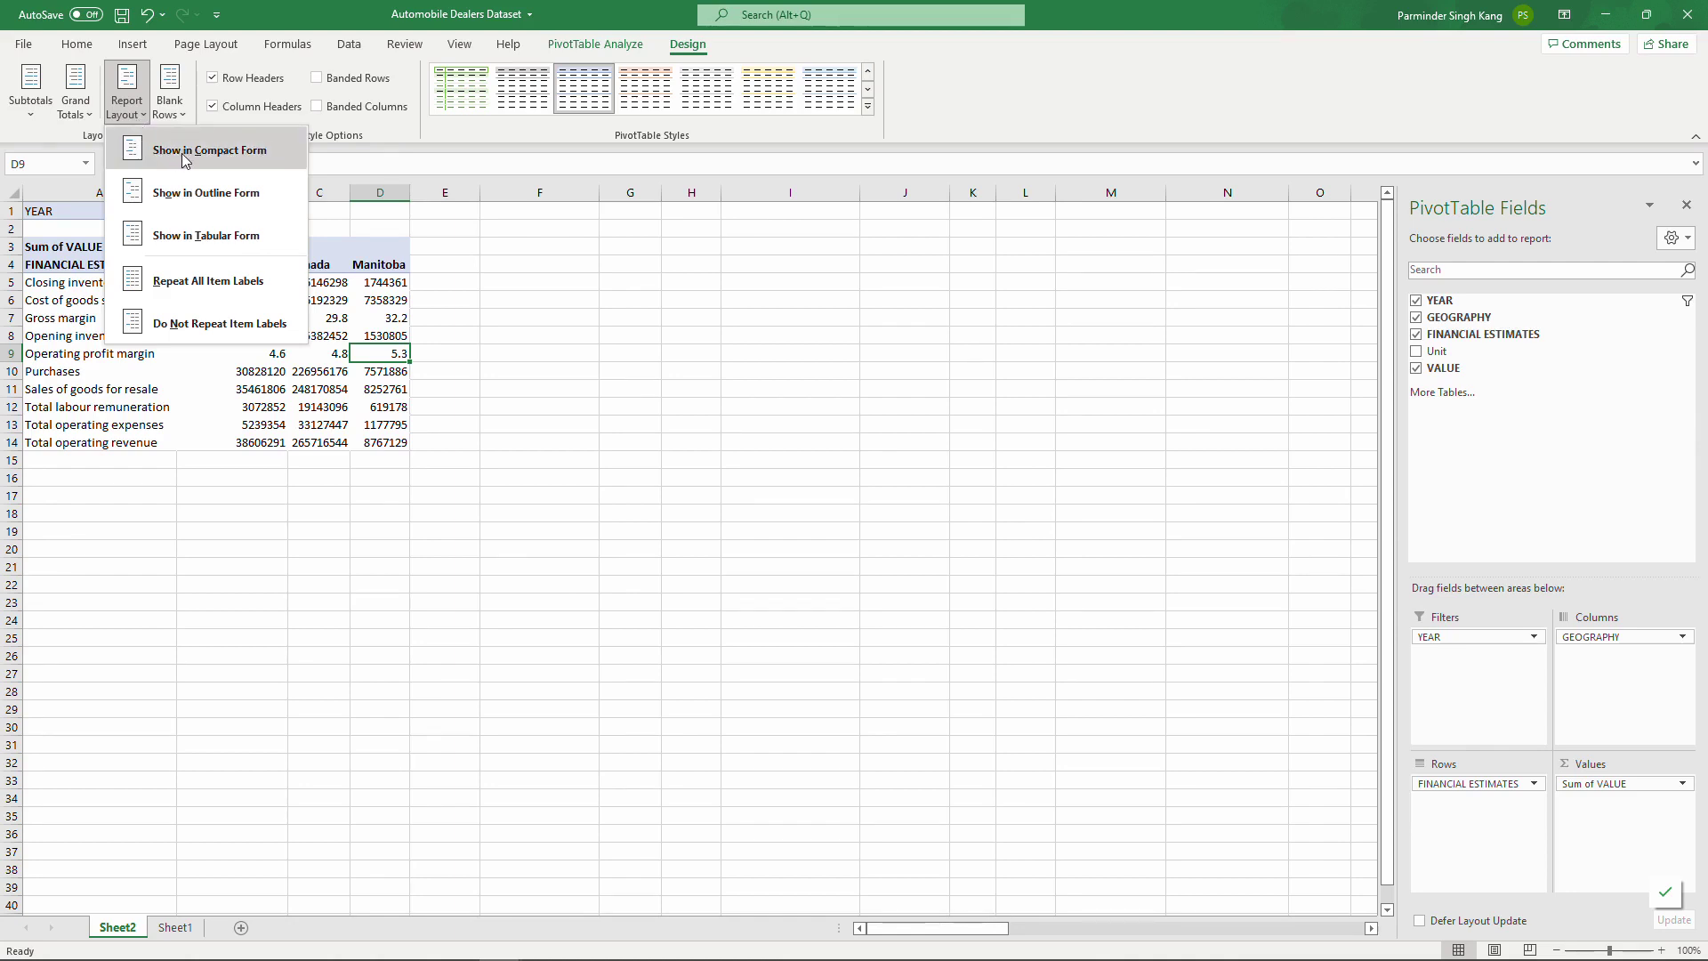
pyautogui.click(194, 233)
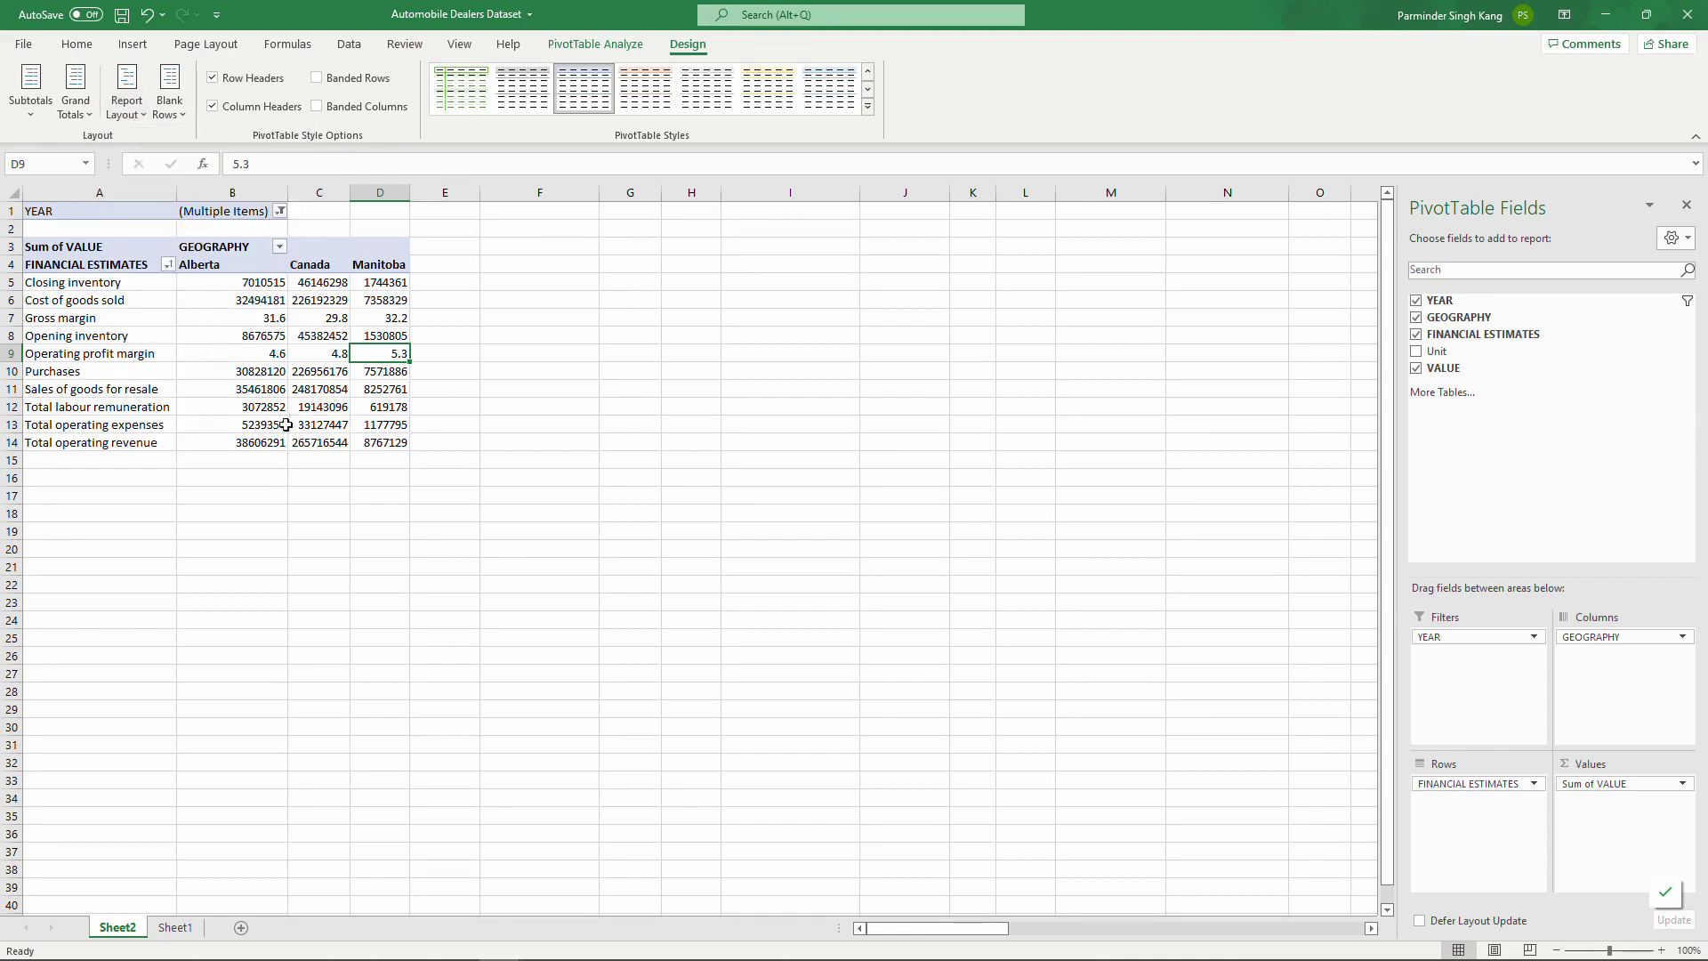
pyautogui.hotkey('ctrl', 'z')
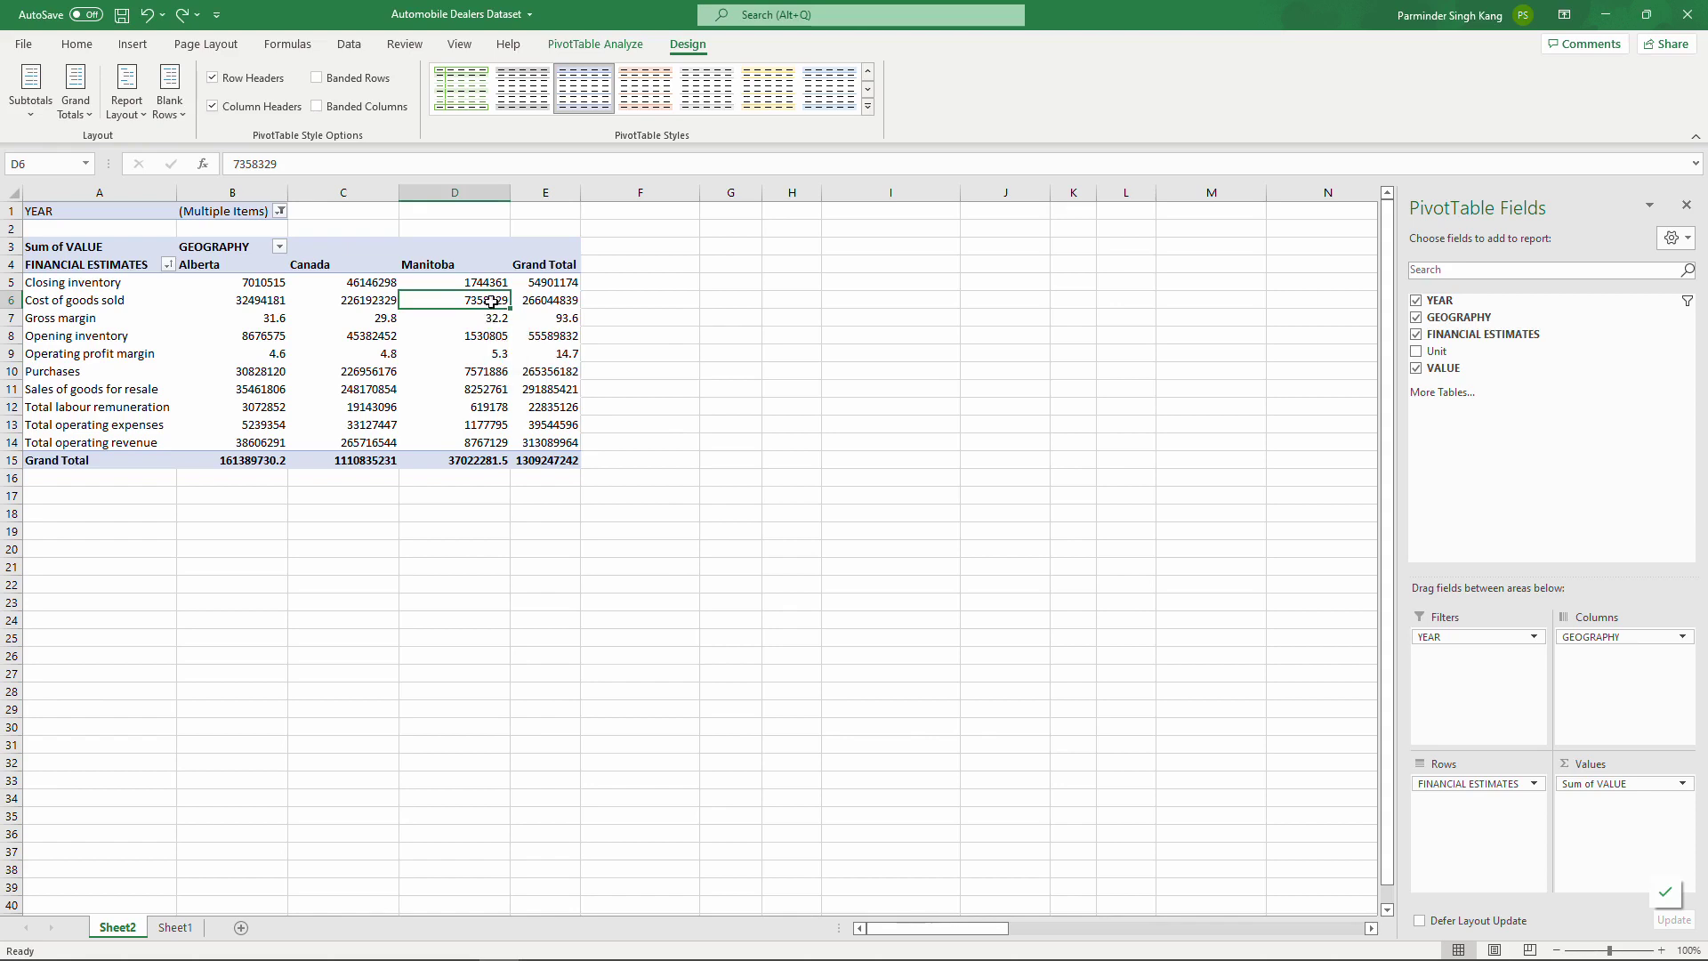
# - Examine the summary functions and Show Values As calculations offered for Sum of VALUE without applying any
pyautogui.rightClick(494, 304)
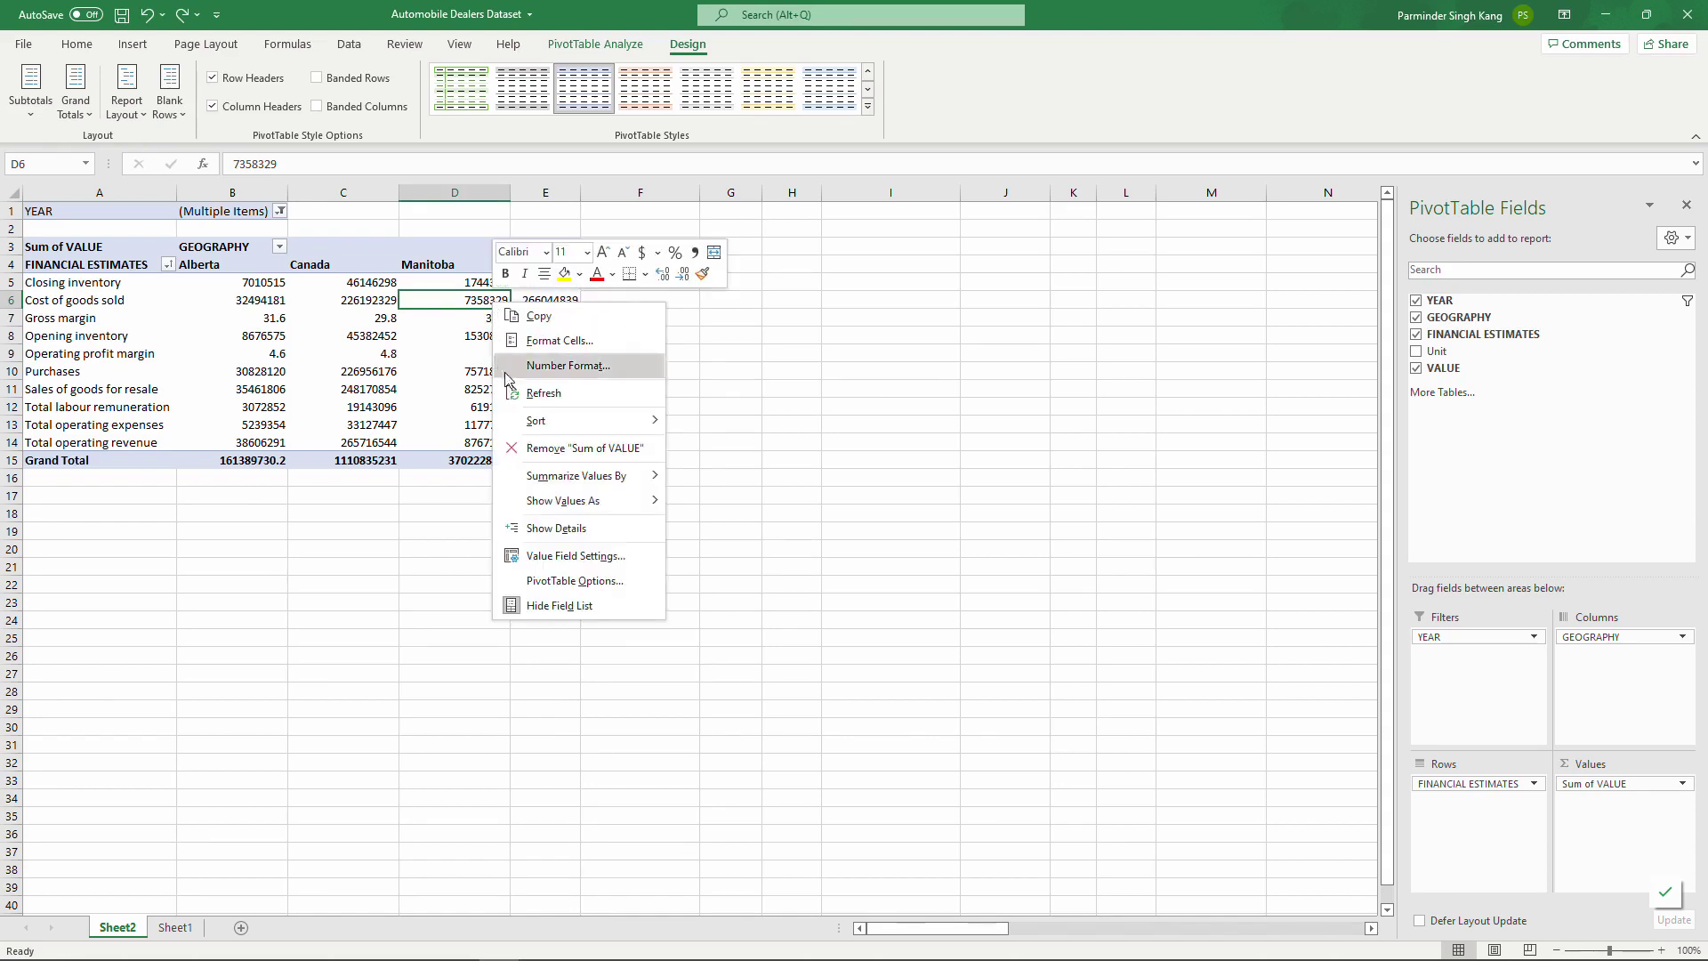
pyautogui.moveTo(596, 486)
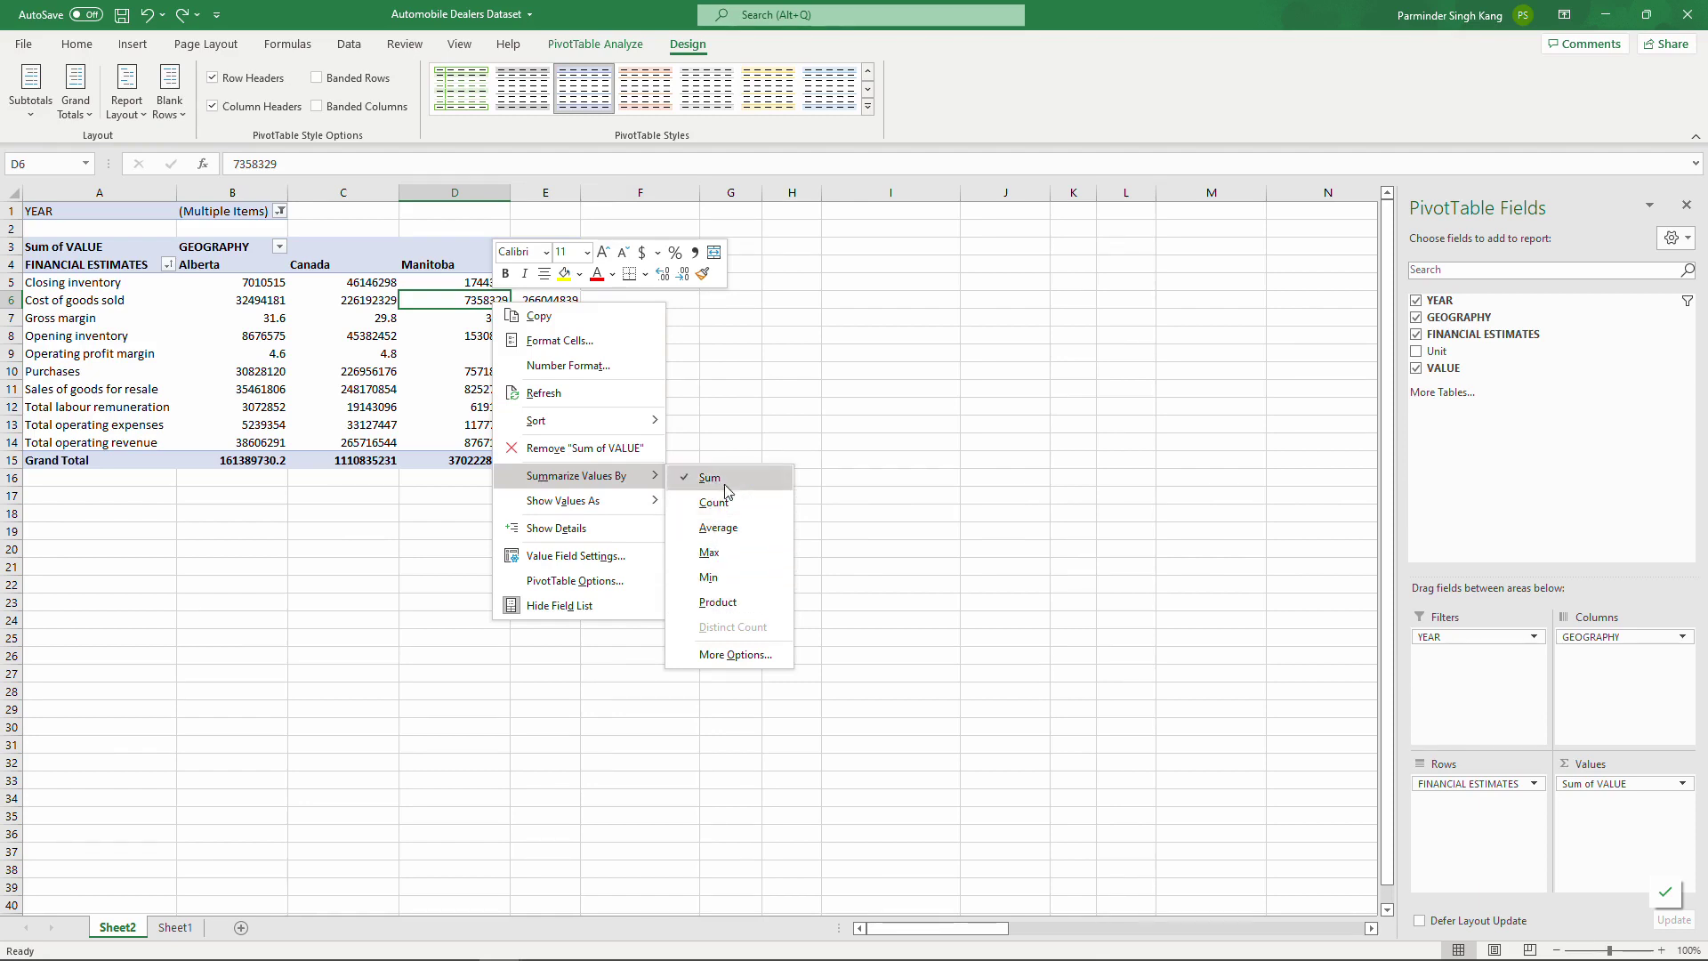
pyautogui.moveTo(653, 513)
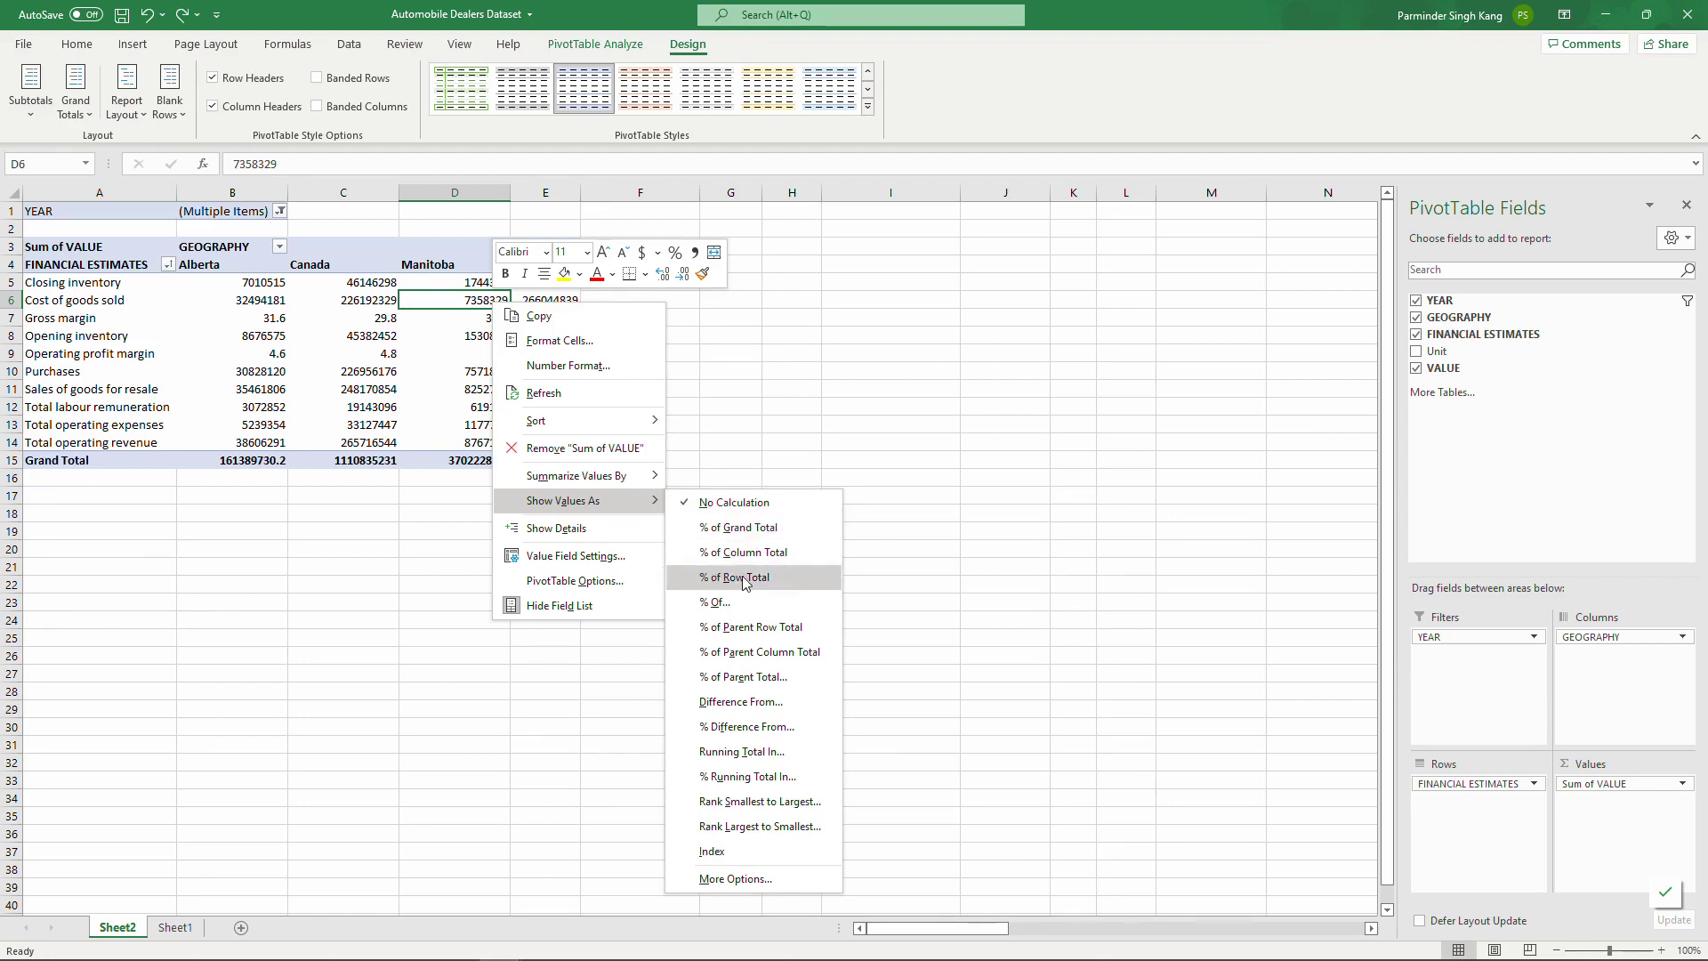
pyautogui.click(366, 336)
# - Compare the Closing inventory values for Alberta, Canada and Manitoba with that row's grand total
pyautogui.click(98, 282)
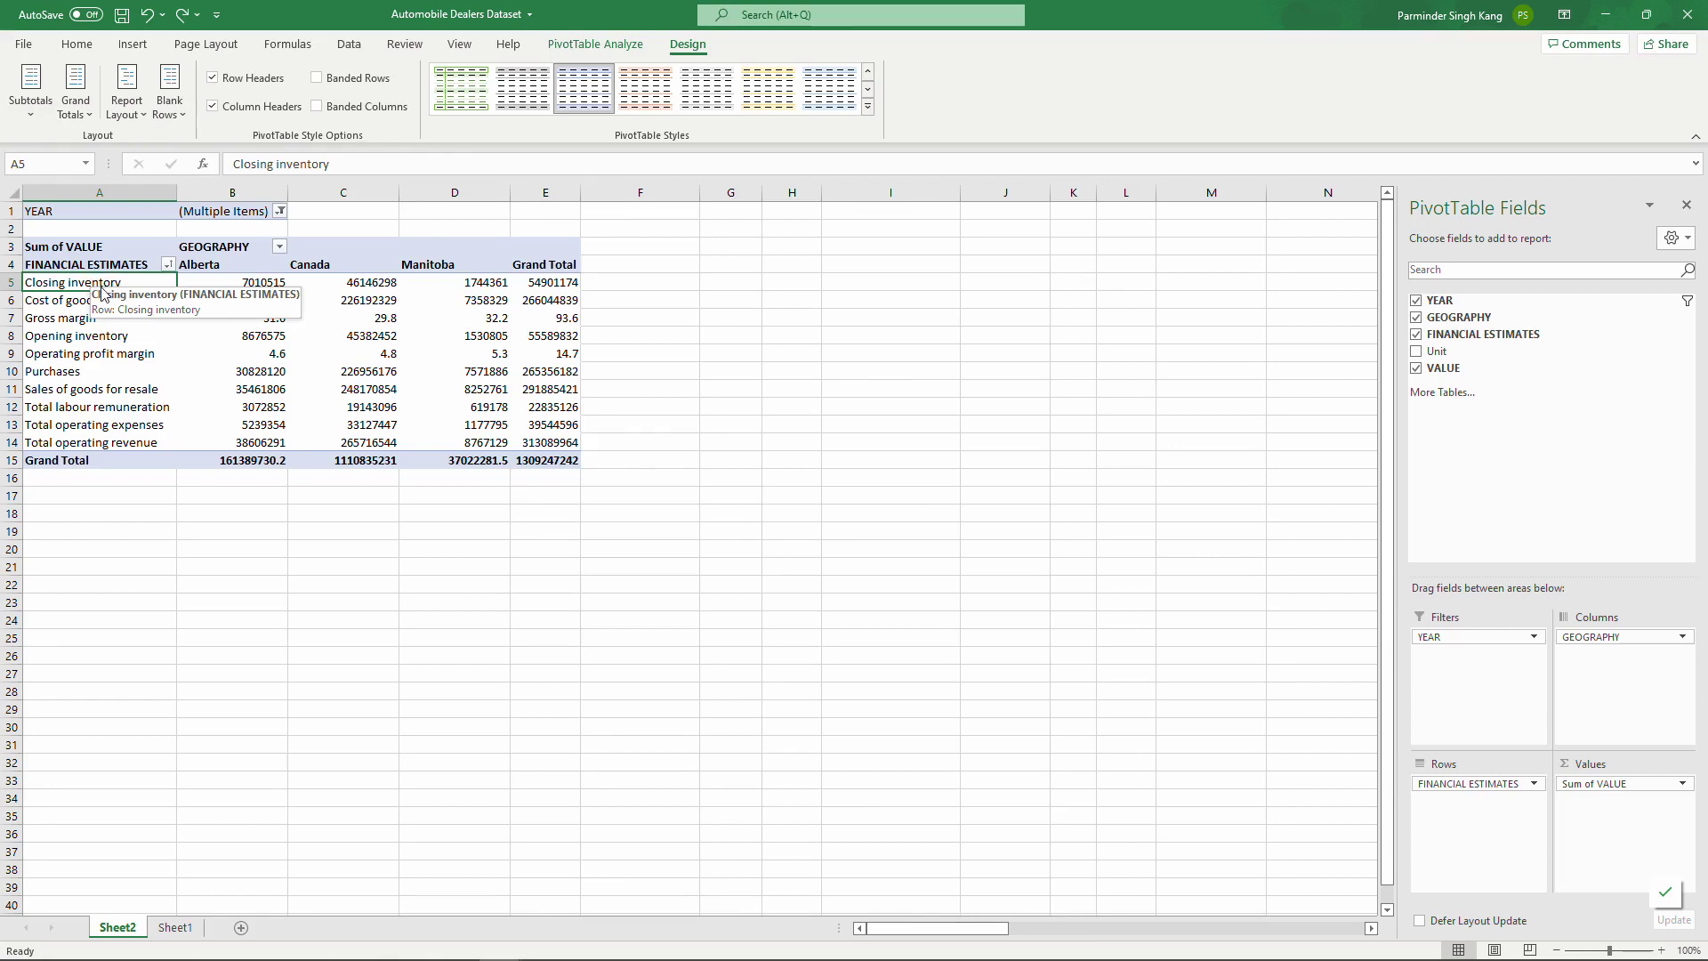
pyautogui.click(221, 287)
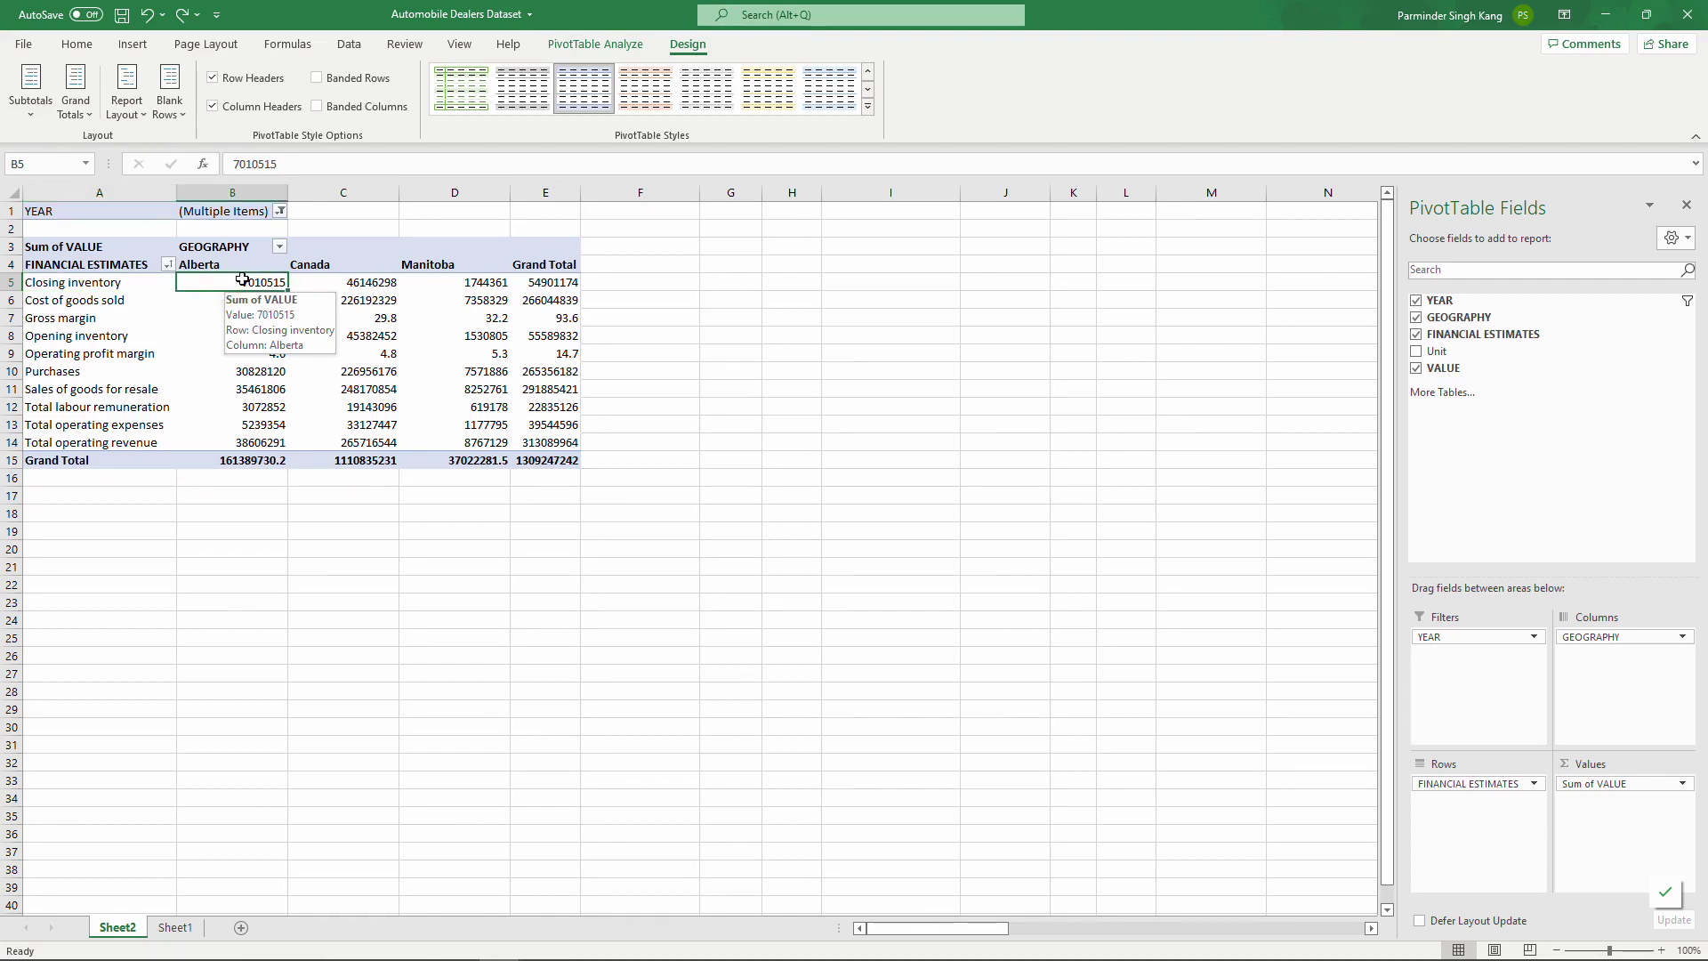
pyautogui.click(340, 283)
pyautogui.click(466, 283)
pyautogui.click(546, 283)
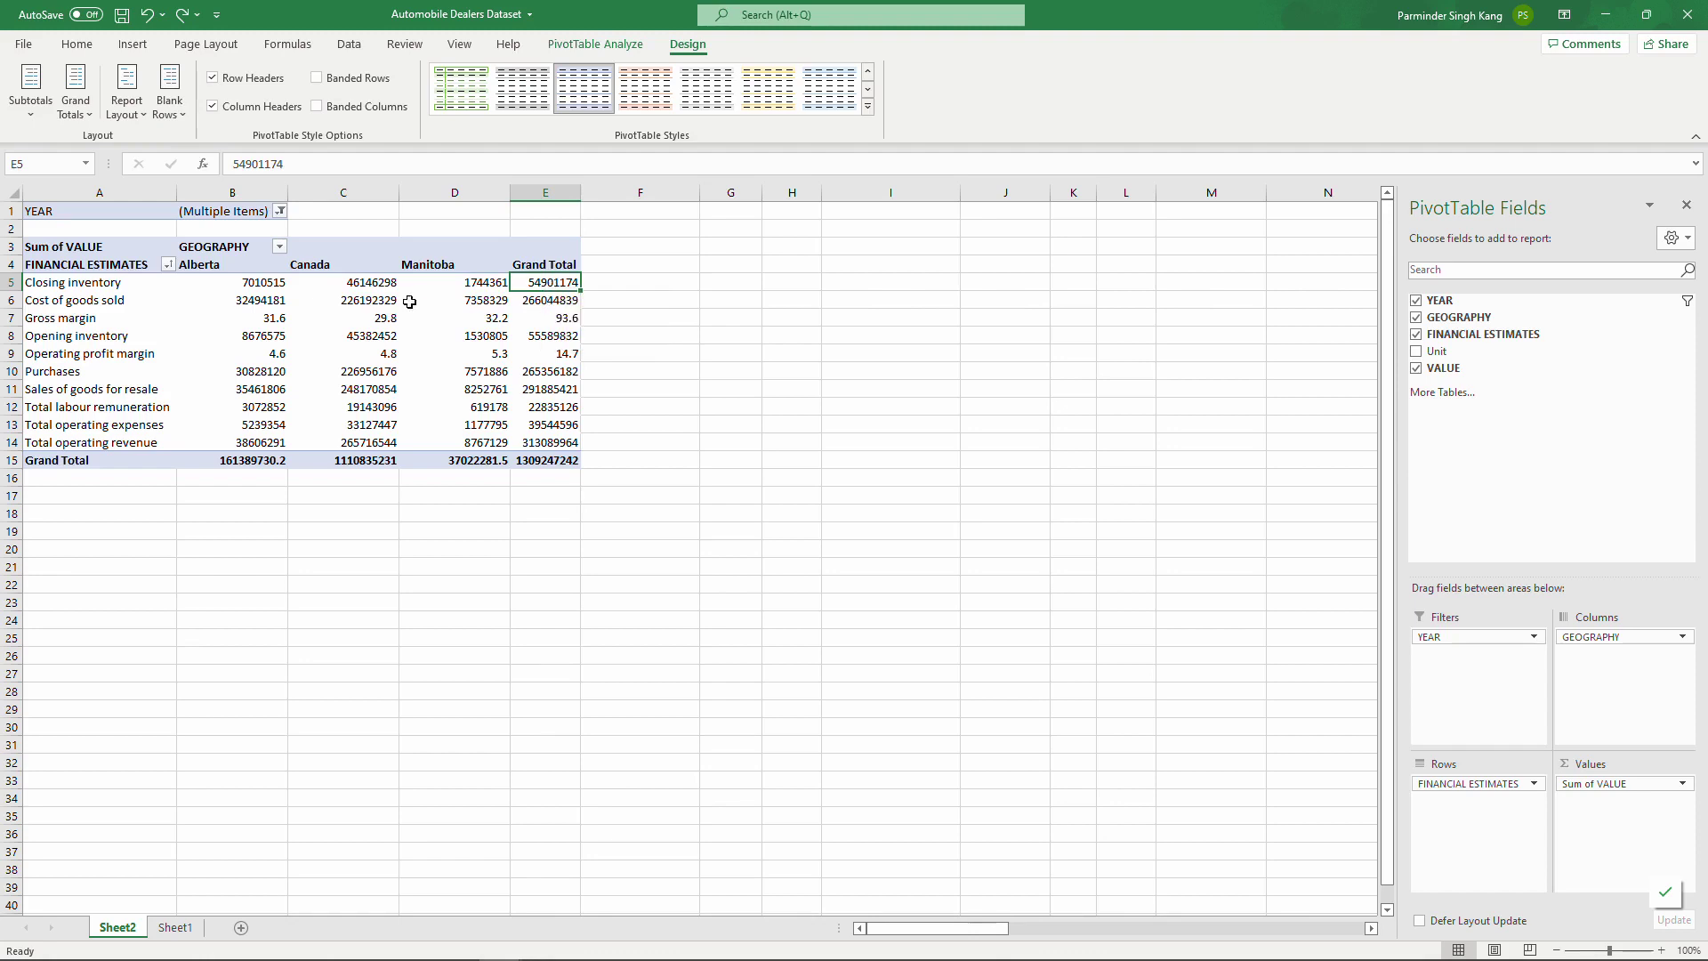
pyautogui.moveTo(248, 283); pyautogui.dragTo(435, 283)
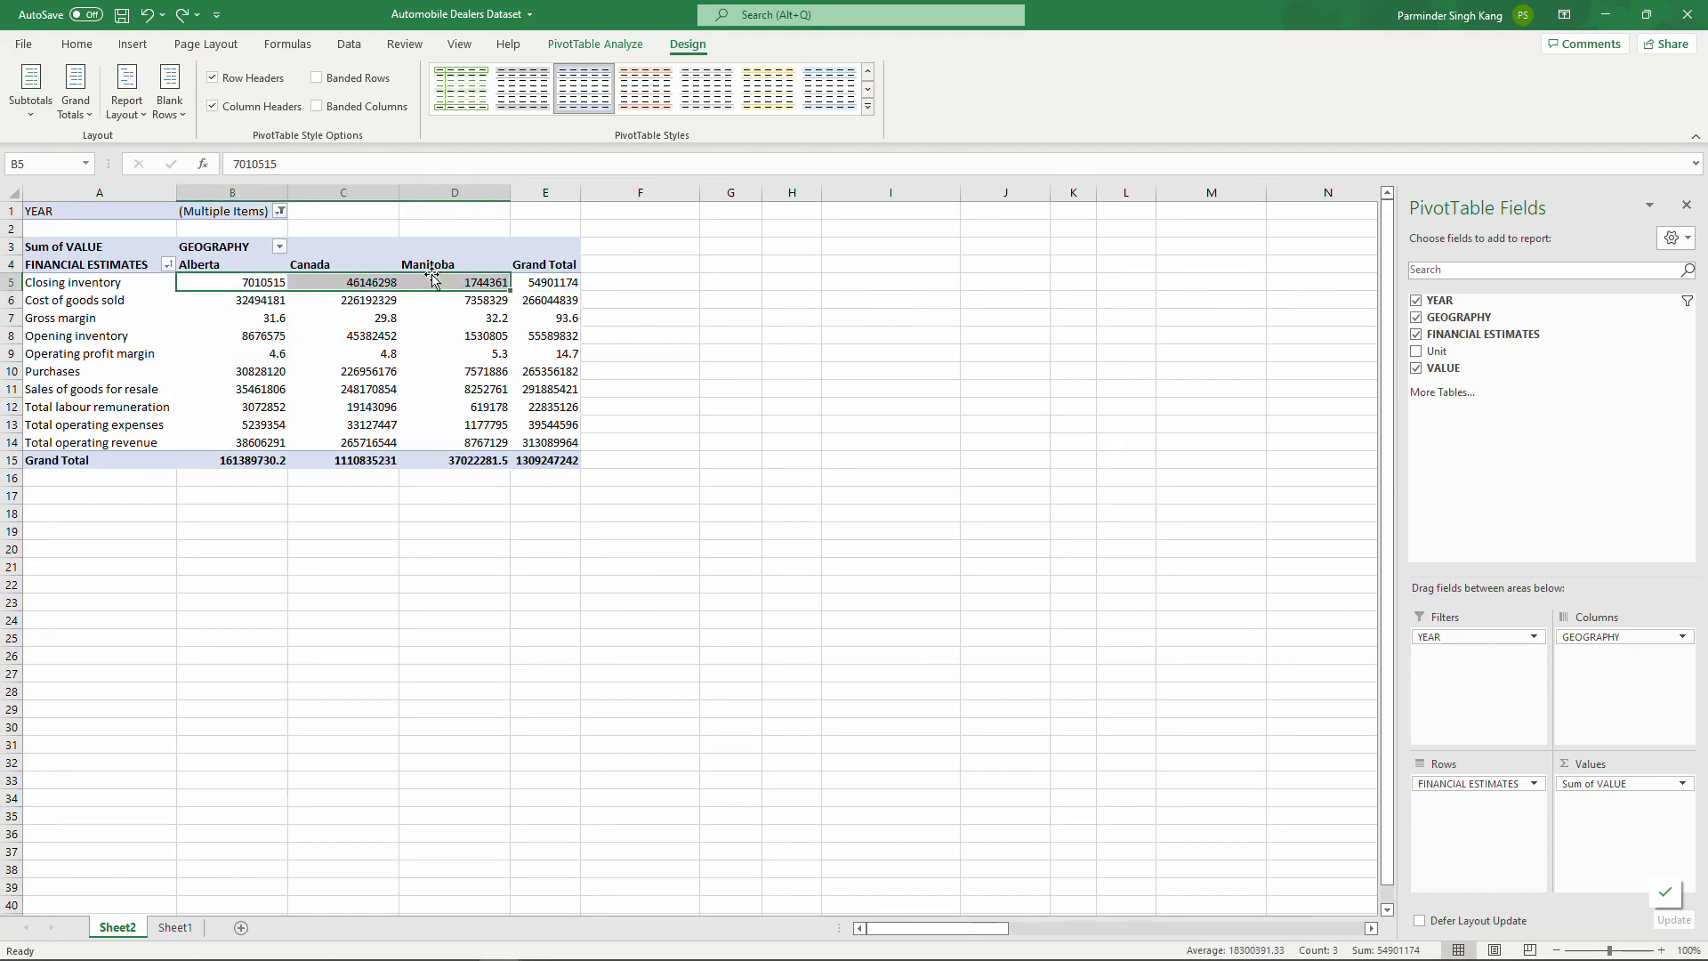
# - Show the Sum of VALUE figures as % of Row Total and check Canada's share for Closing inventory
pyautogui.click(389, 304)
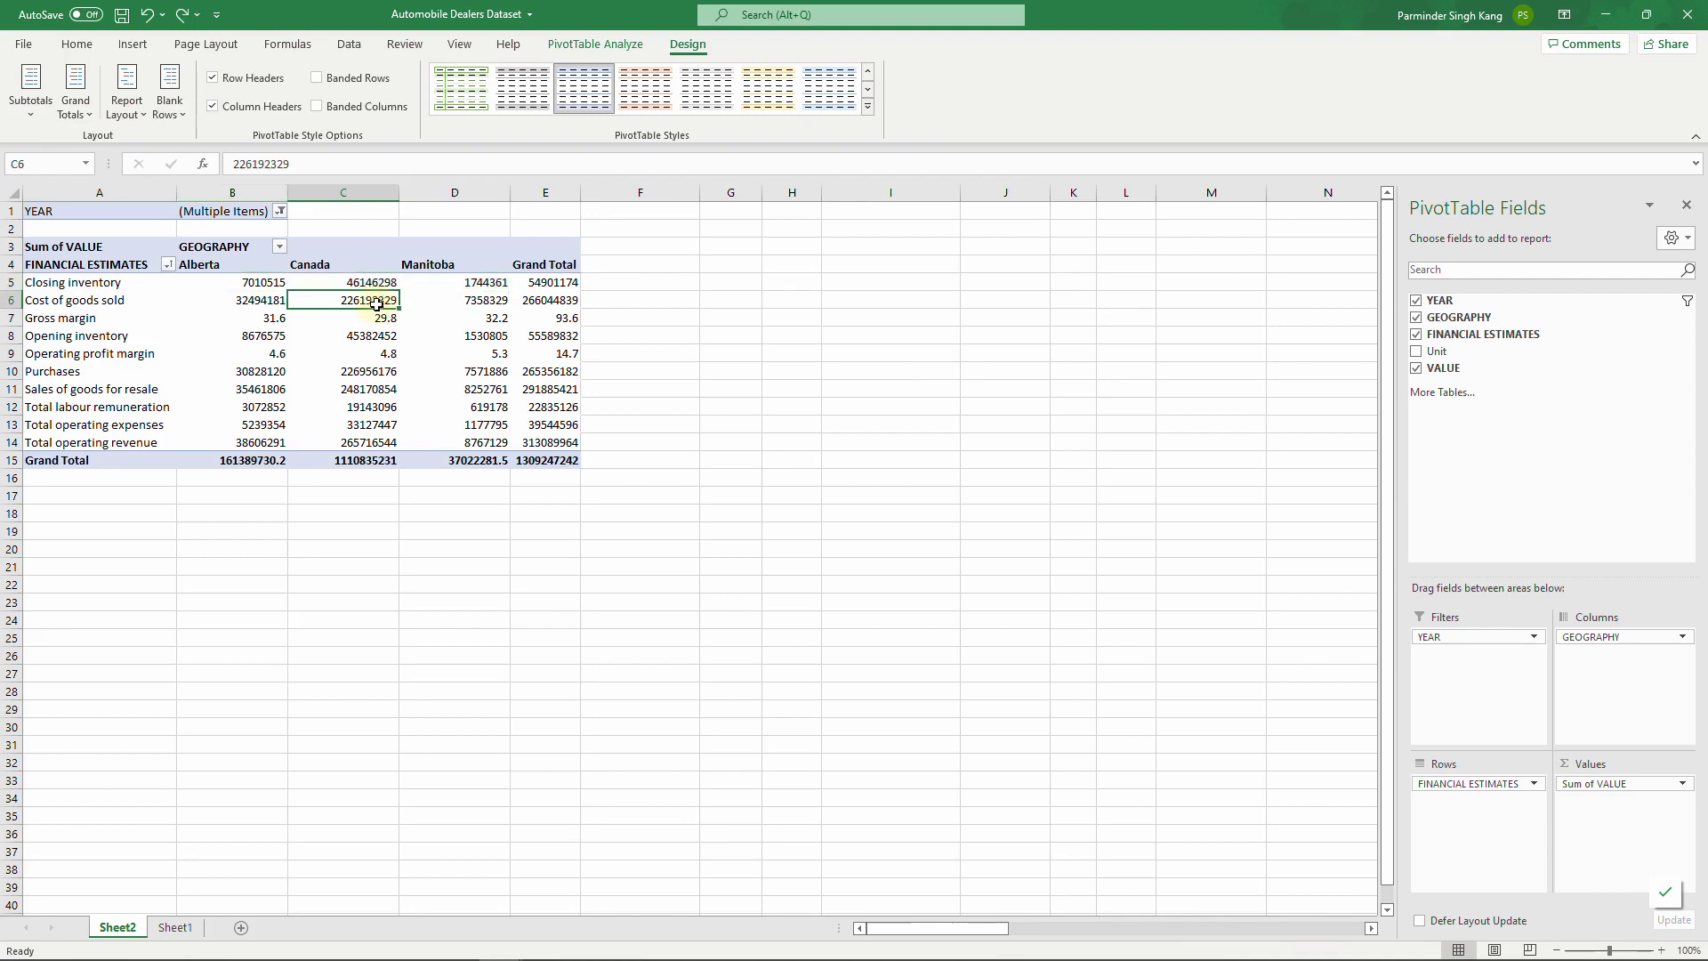
pyautogui.rightClick(389, 304)
pyautogui.moveTo(478, 502)
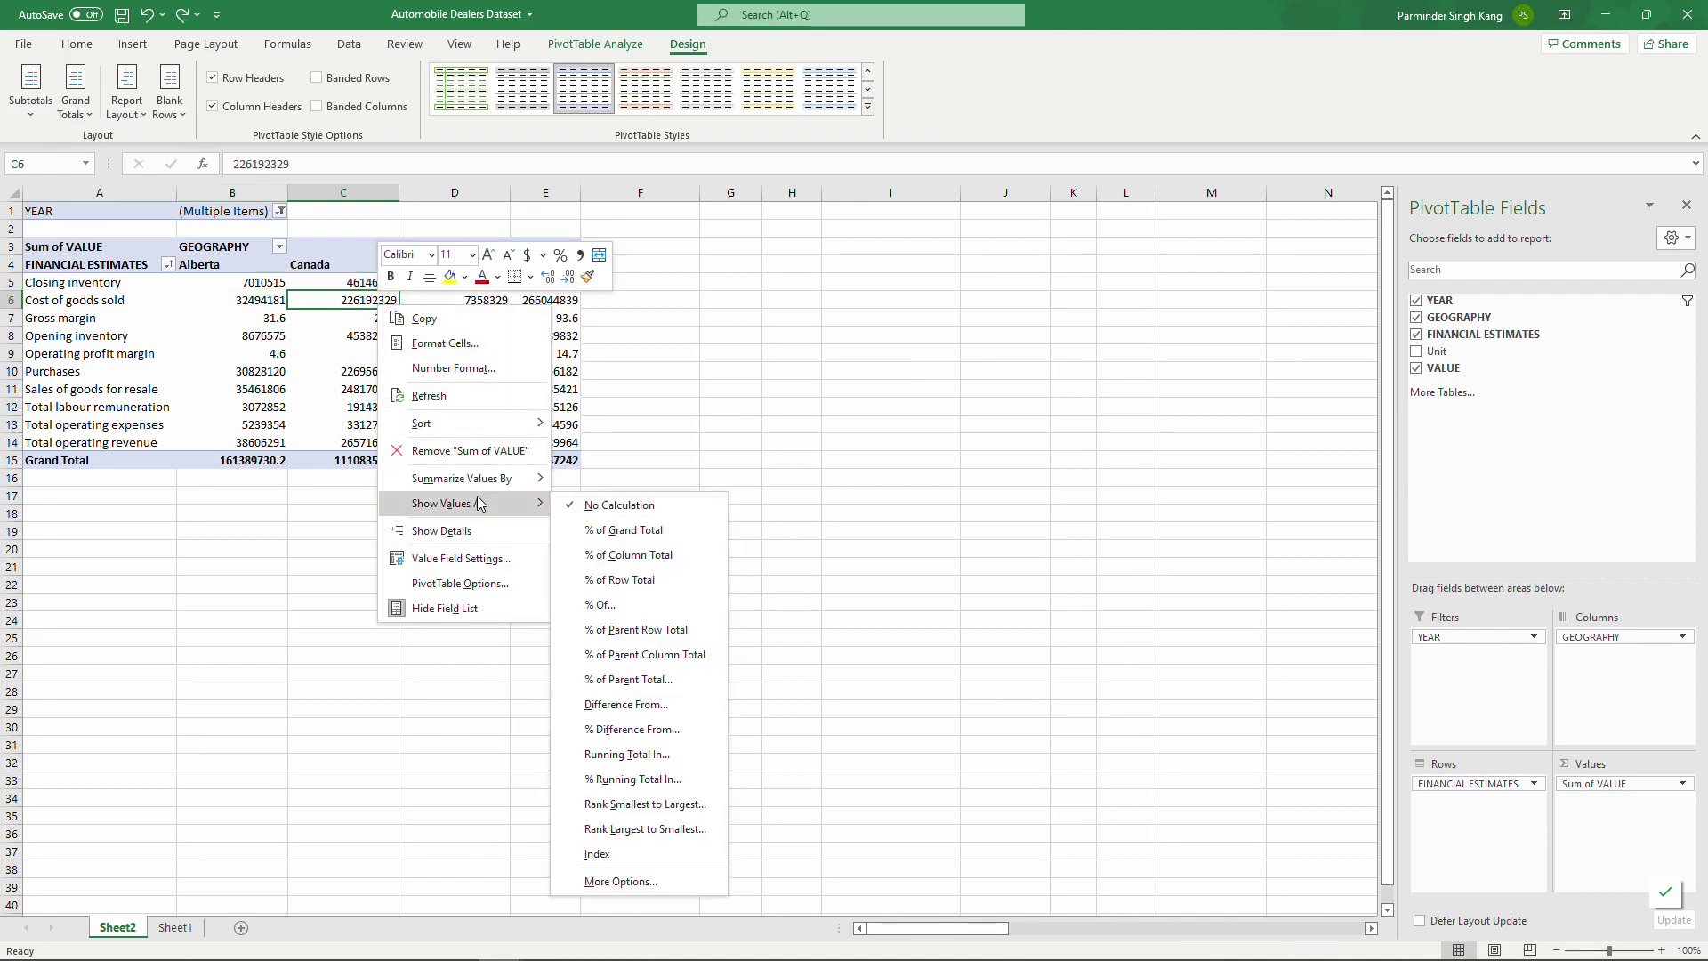
pyautogui.click(651, 580)
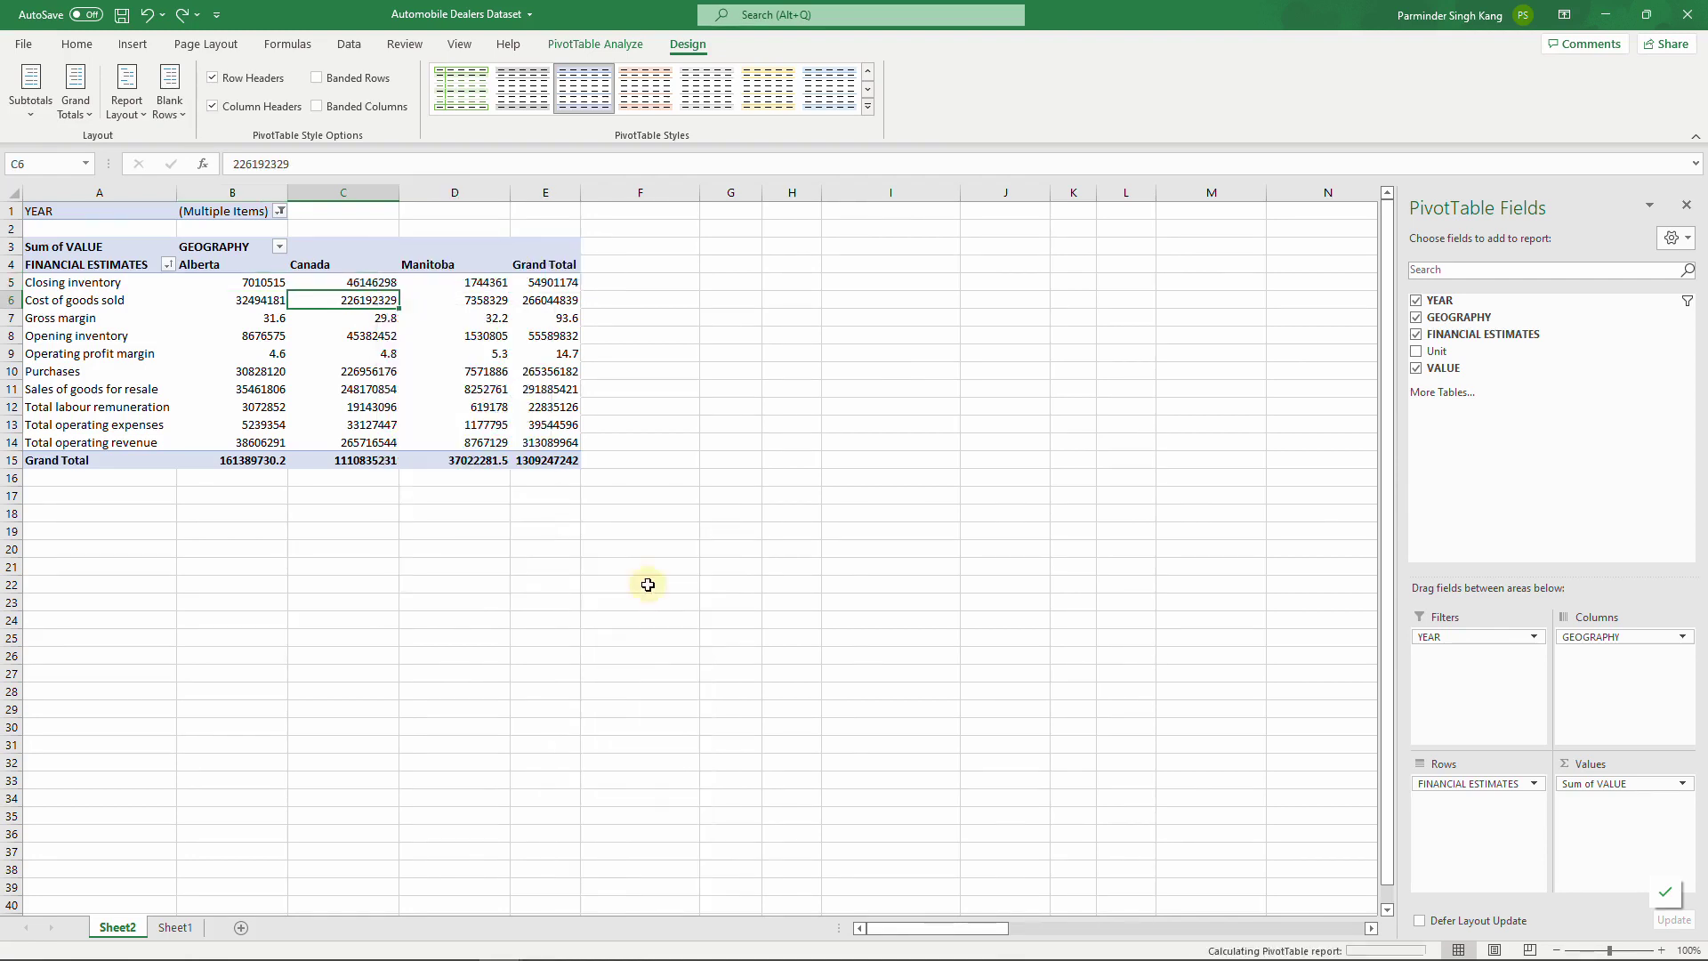
pyautogui.click(497, 584)
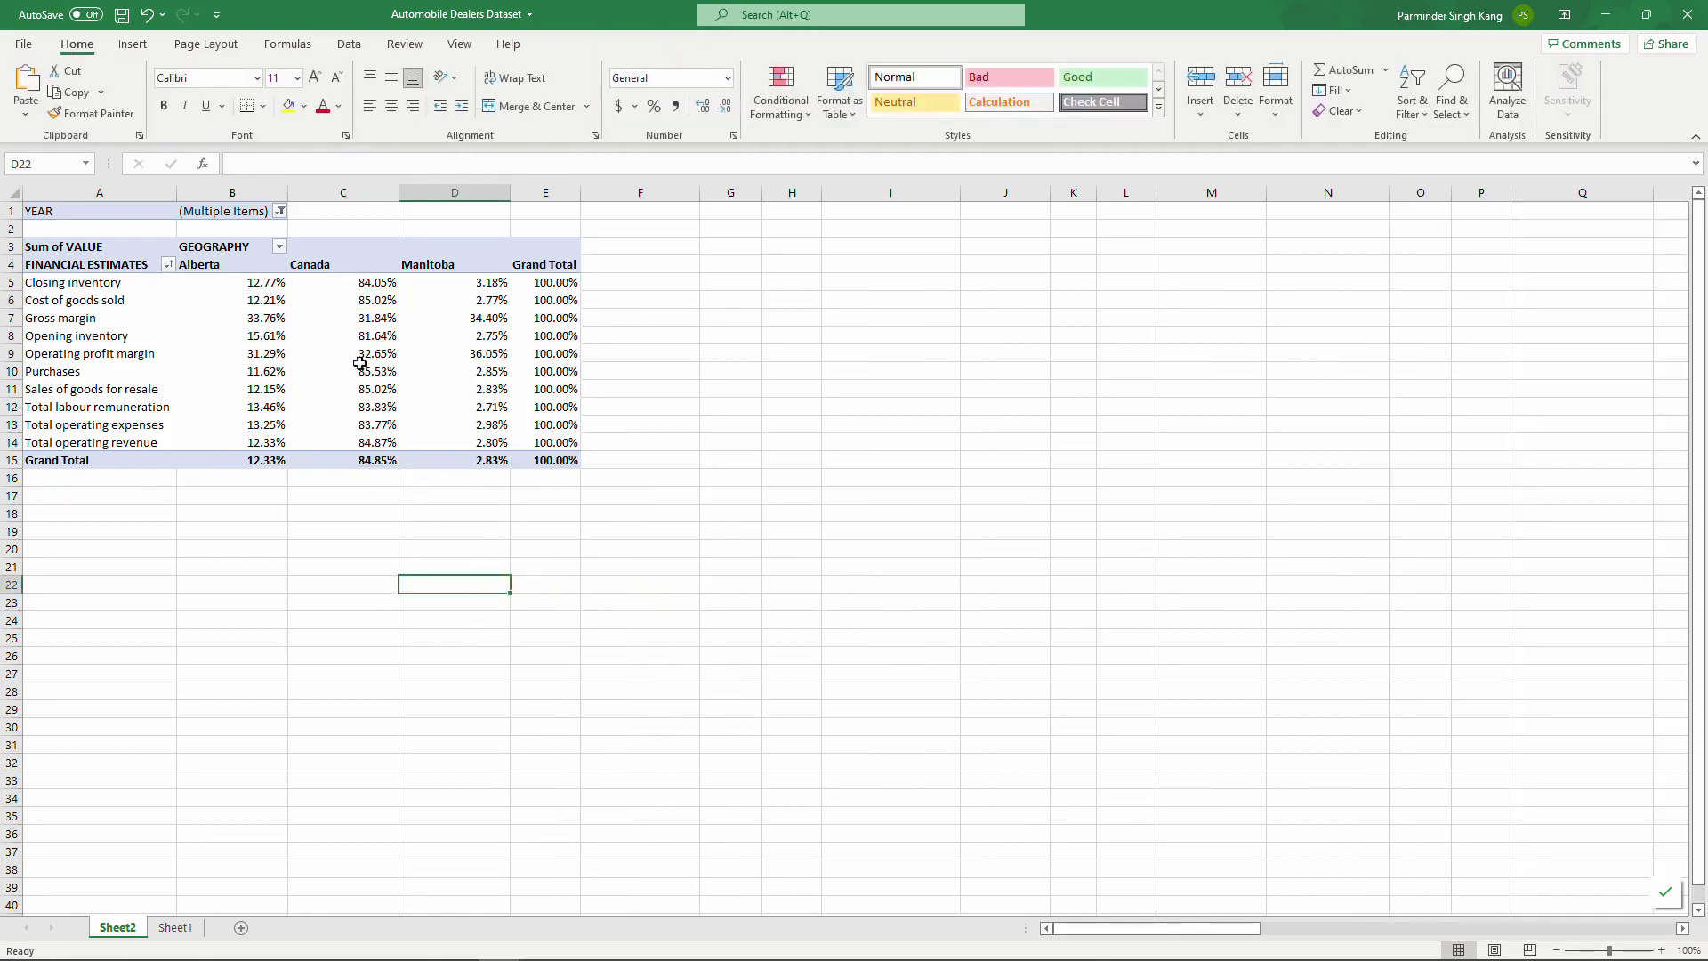
pyautogui.click(363, 303)
pyautogui.click(369, 280)
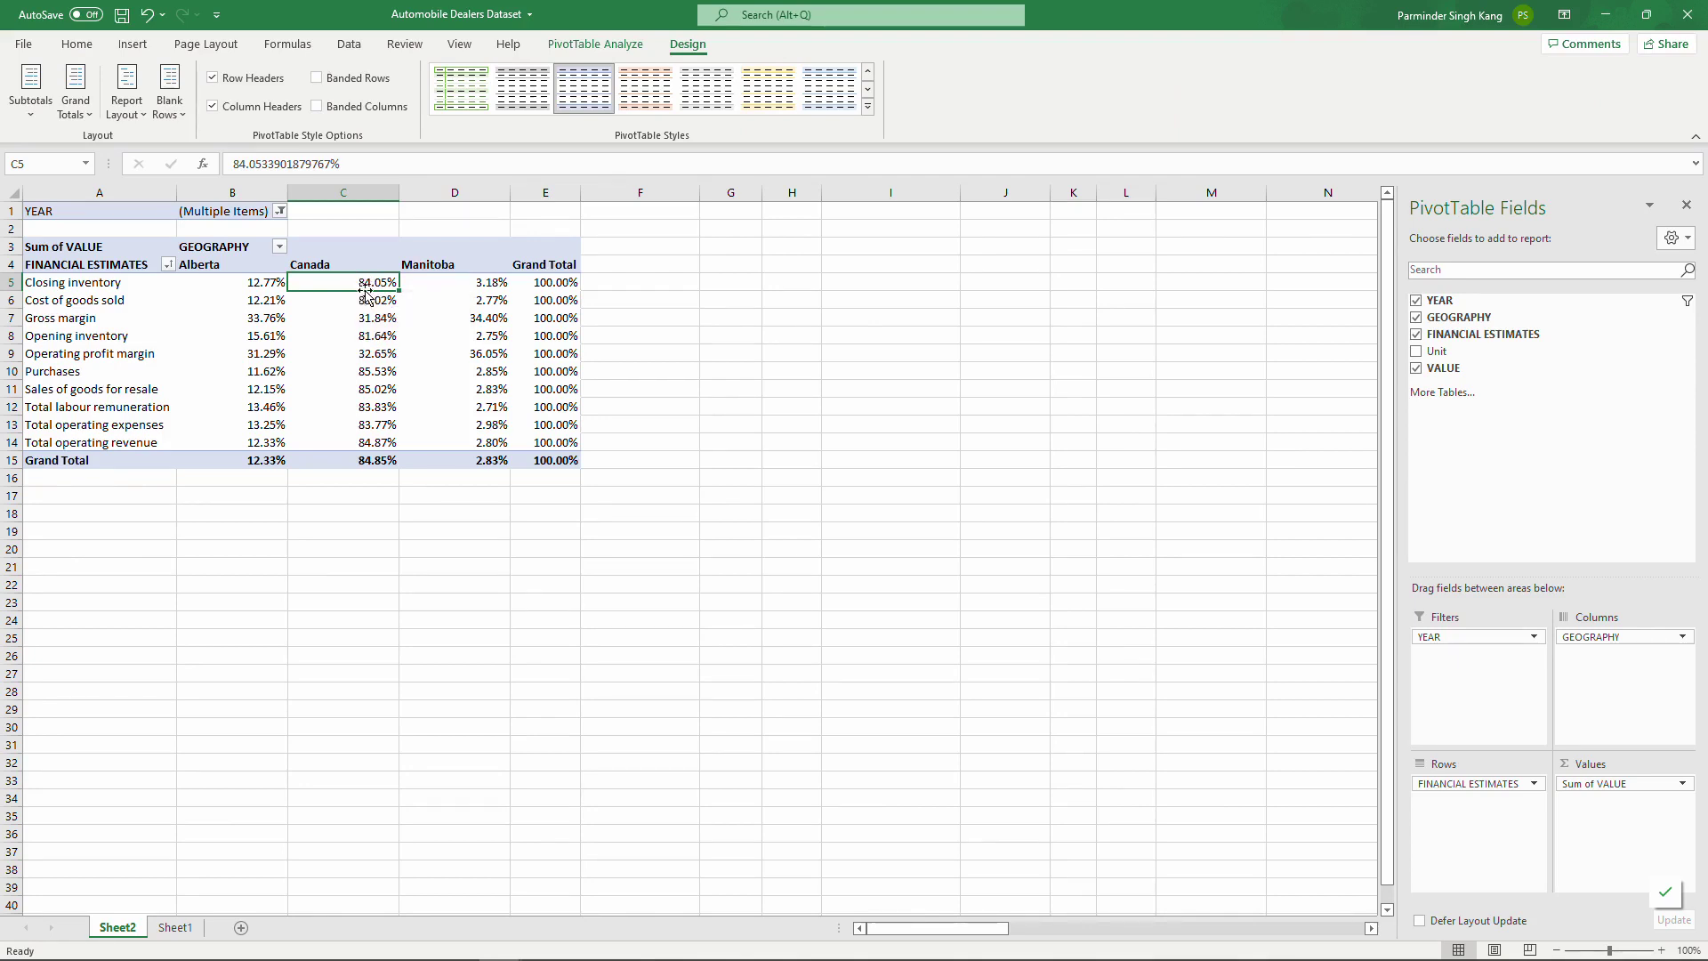
# - Review the Alberta and Manitoba percentages for Closing inventory, and set the Sum of VALUE figures back to No Calculation
pyautogui.click(203, 267)
pyautogui.click(435, 266)
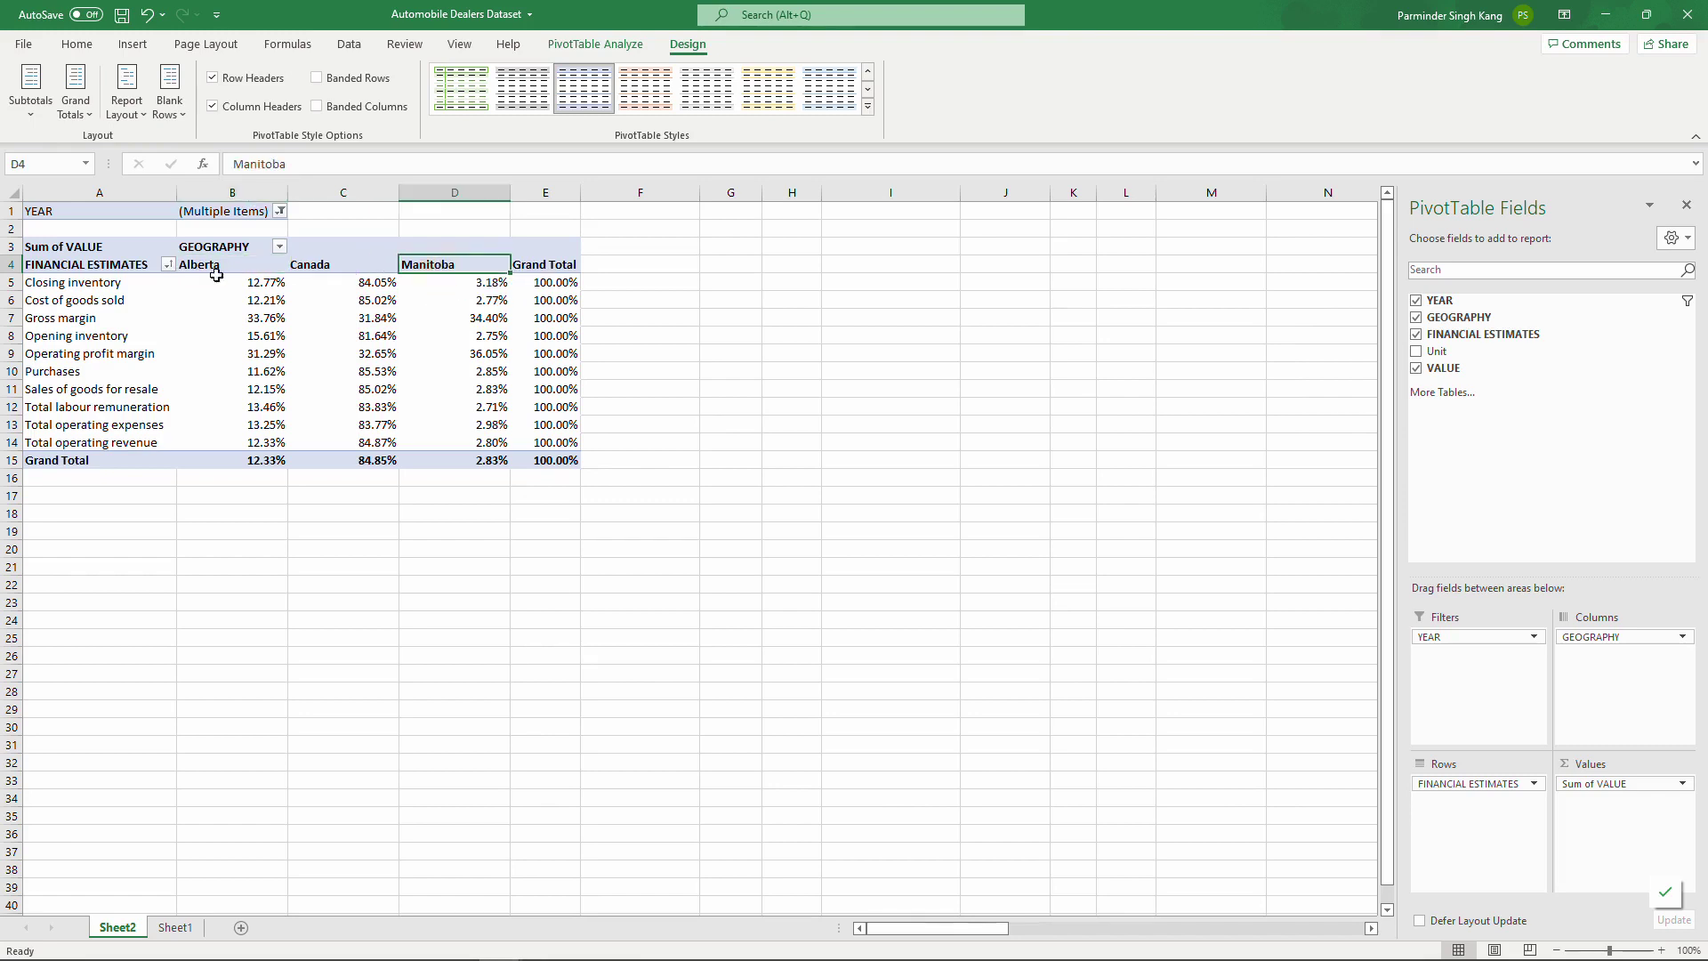
pyautogui.click(267, 288)
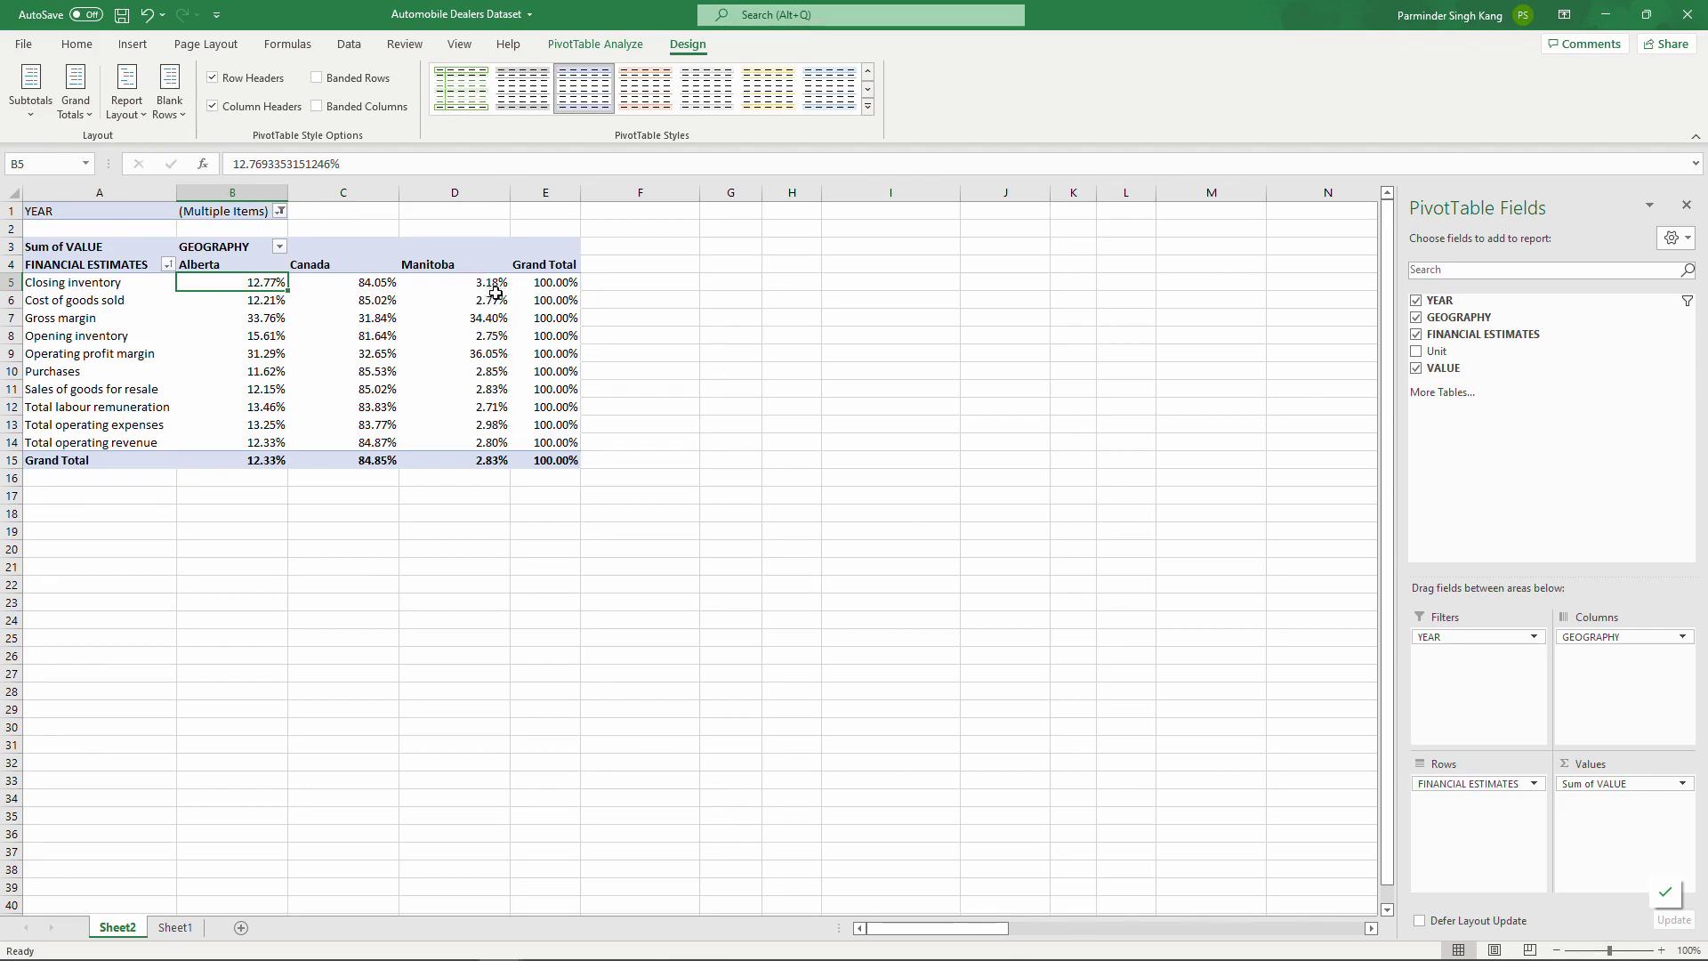
pyautogui.moveTo(491, 322)
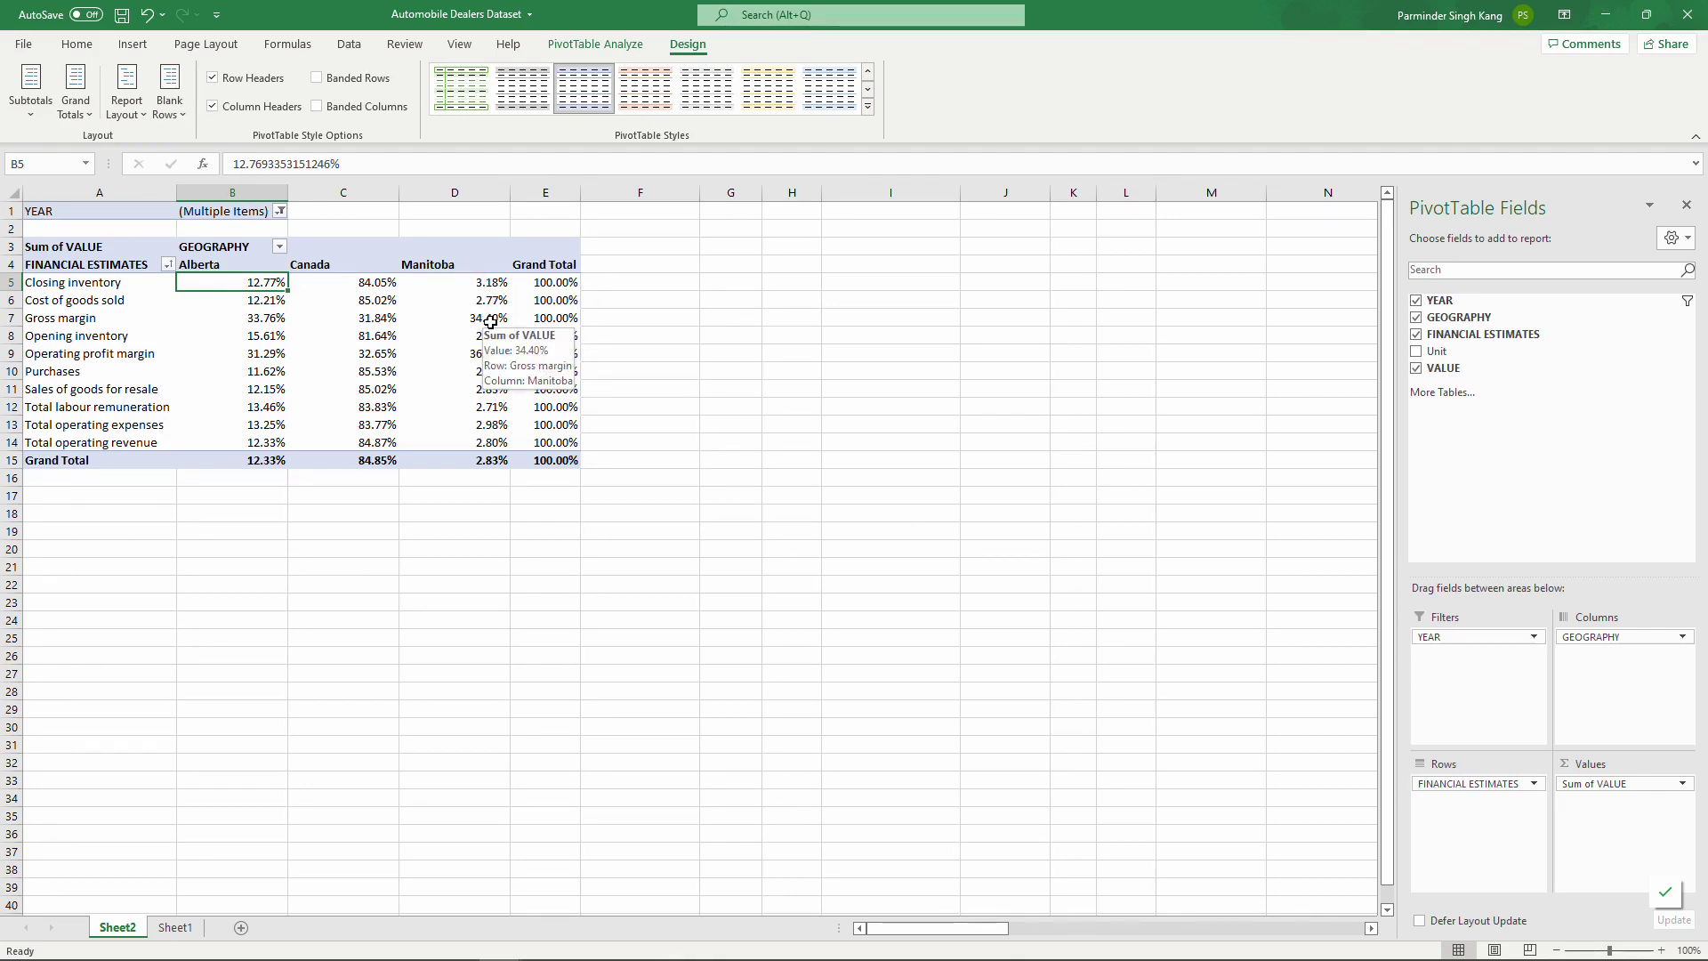
pyautogui.rightClick(490, 323)
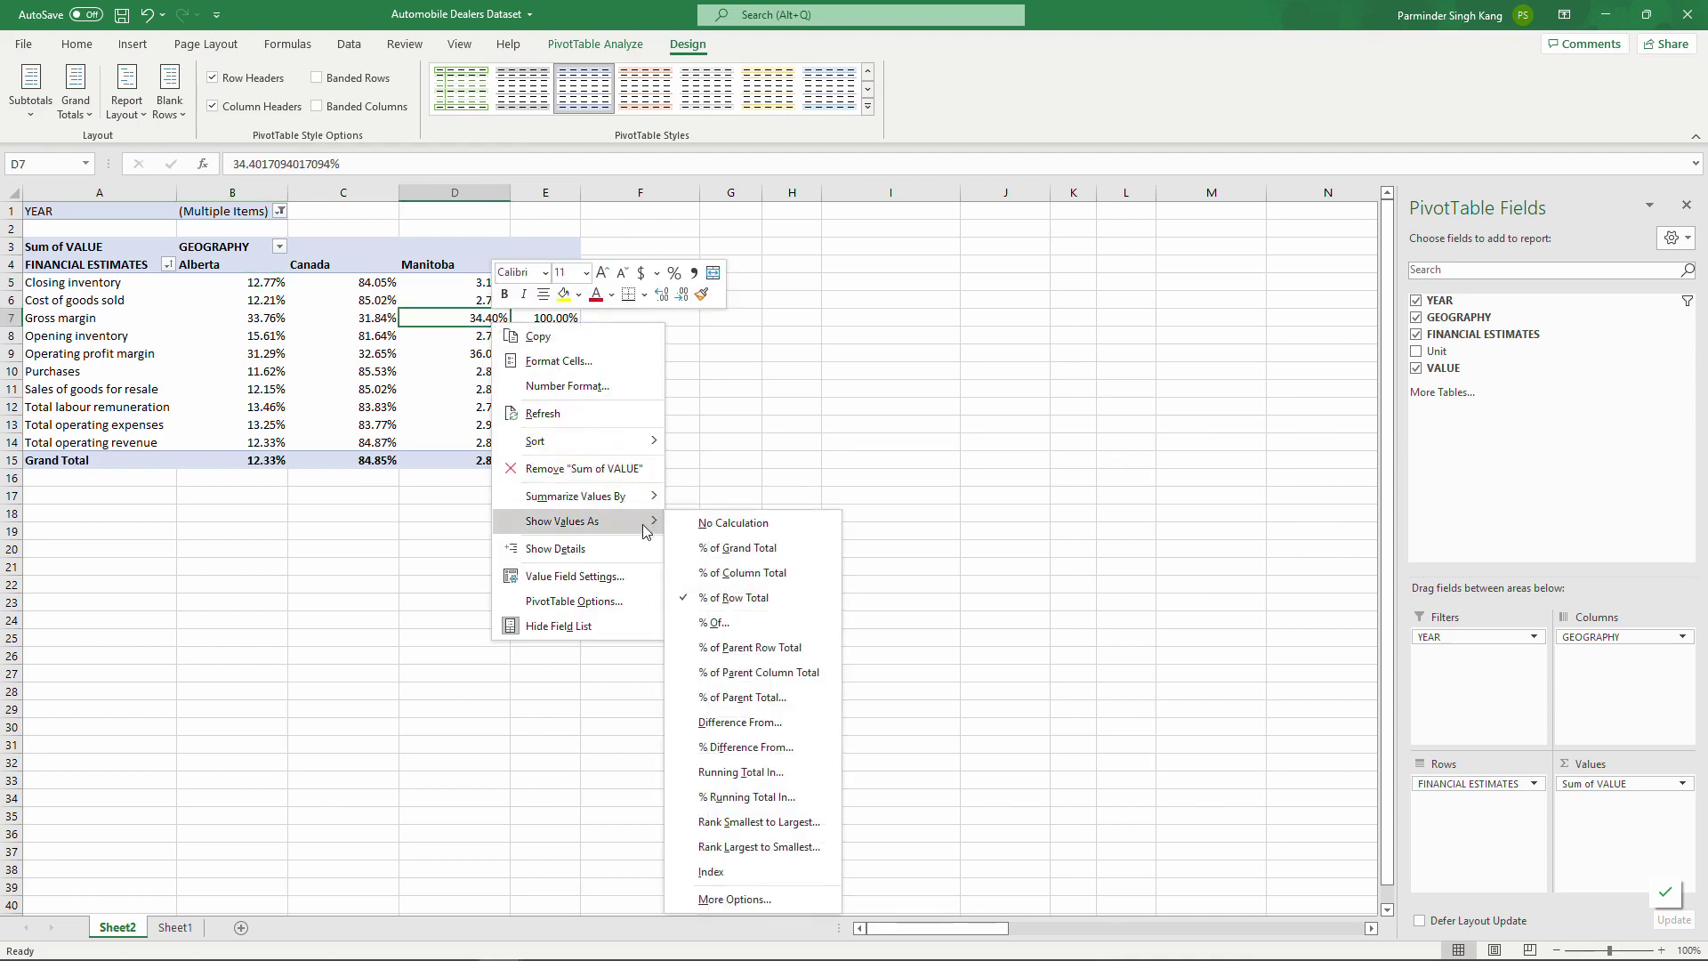
pyautogui.click(720, 525)
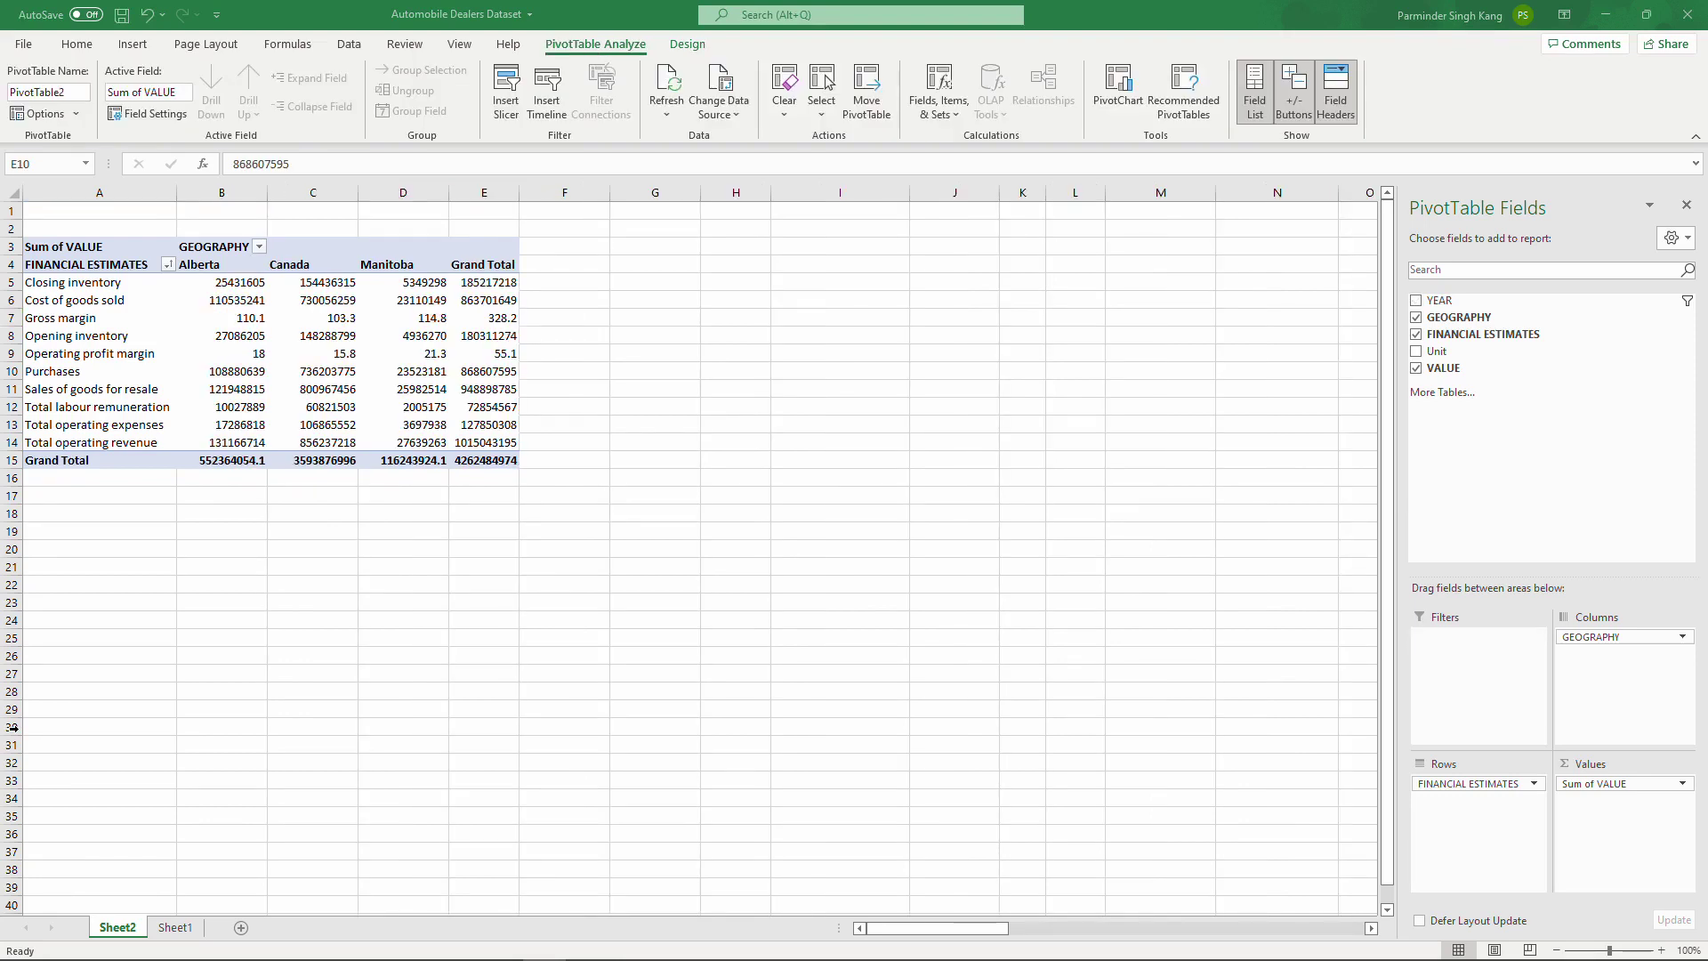
# - Add YEAR as a report filter of the PivotTable and include all years
pyautogui.click(86, 285)
pyautogui.click(90, 338)
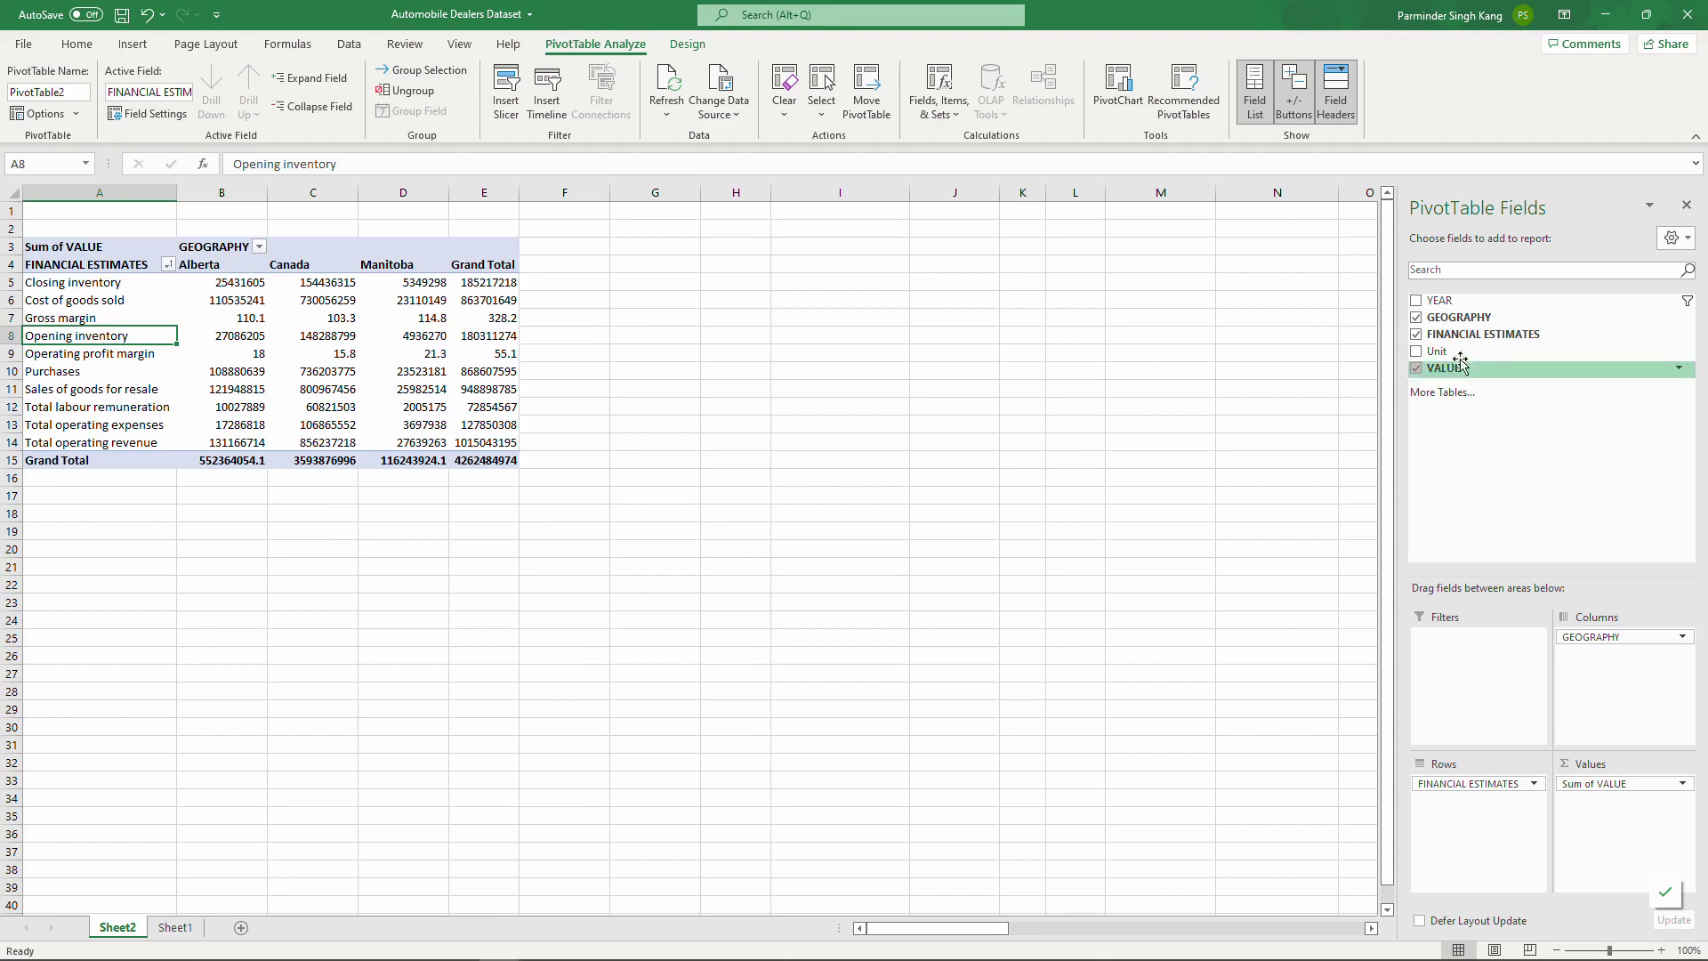
pyautogui.moveTo(1452, 309); pyautogui.dragTo(1473, 655)
pyautogui.click(279, 211)
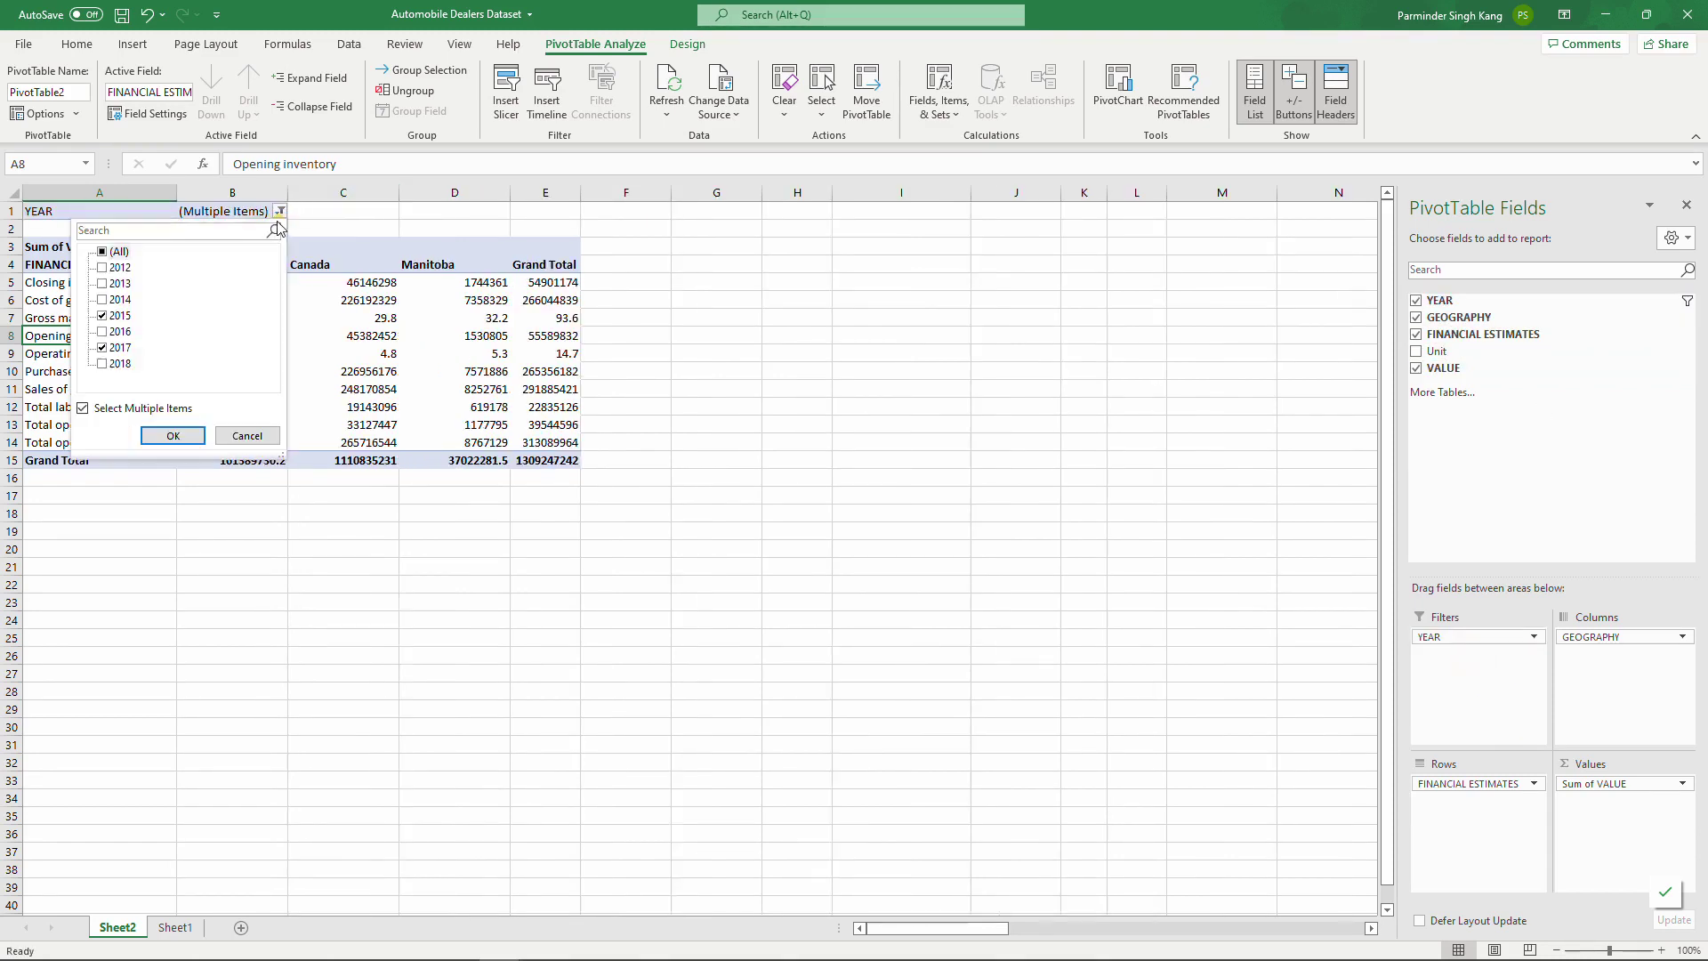
pyautogui.click(102, 252)
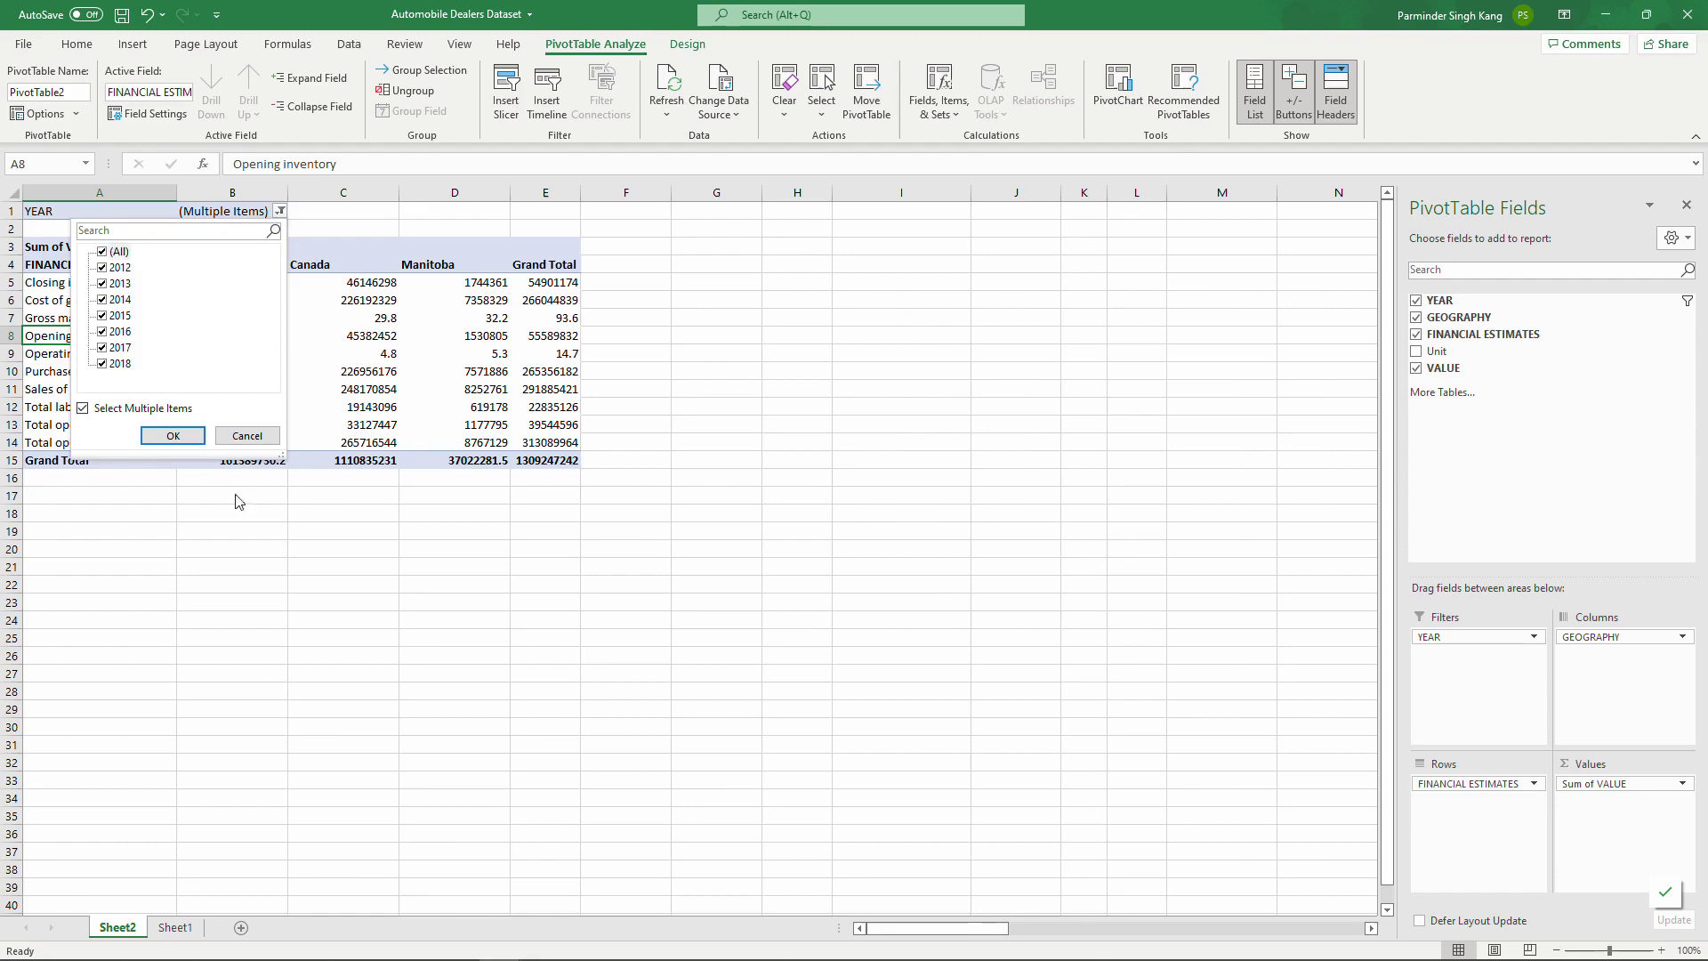
pyautogui.click(172, 435)
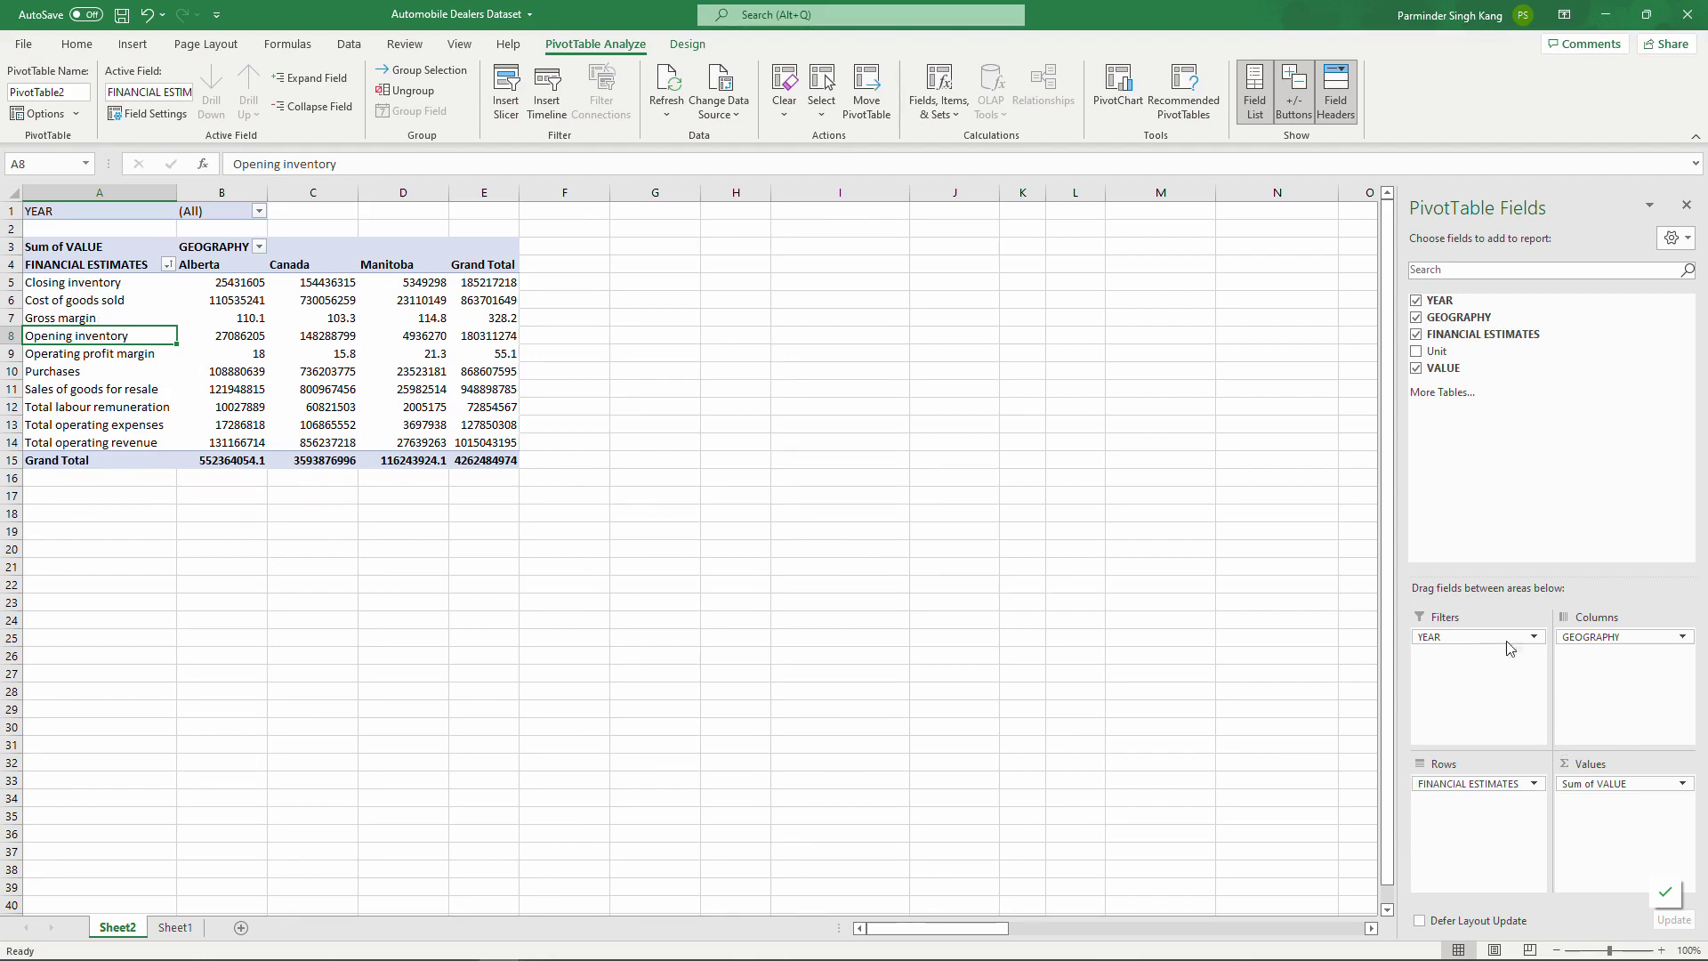
# - Move YEAR from the filters to the rows below FINANCIAL ESTIMATES and review the yearly breakdown across the three geographies
pyautogui.moveTo(1465, 641); pyautogui.dragTo(1496, 845)
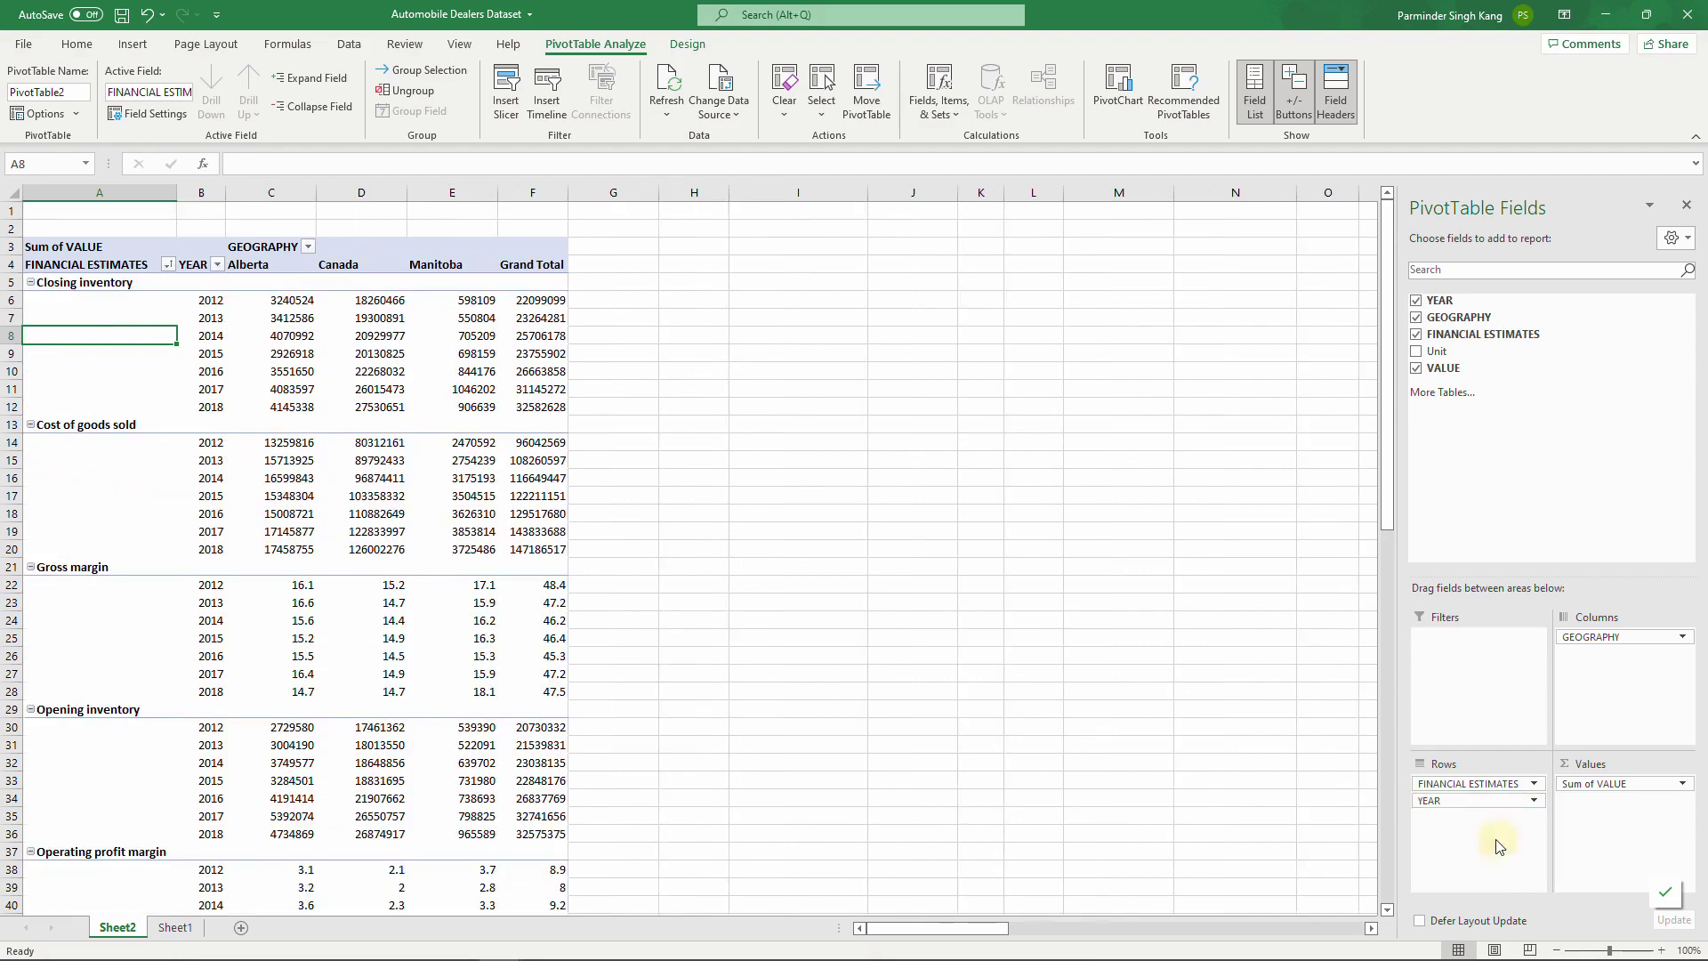
pyautogui.moveTo(103, 284); pyautogui.dragTo(109, 712)
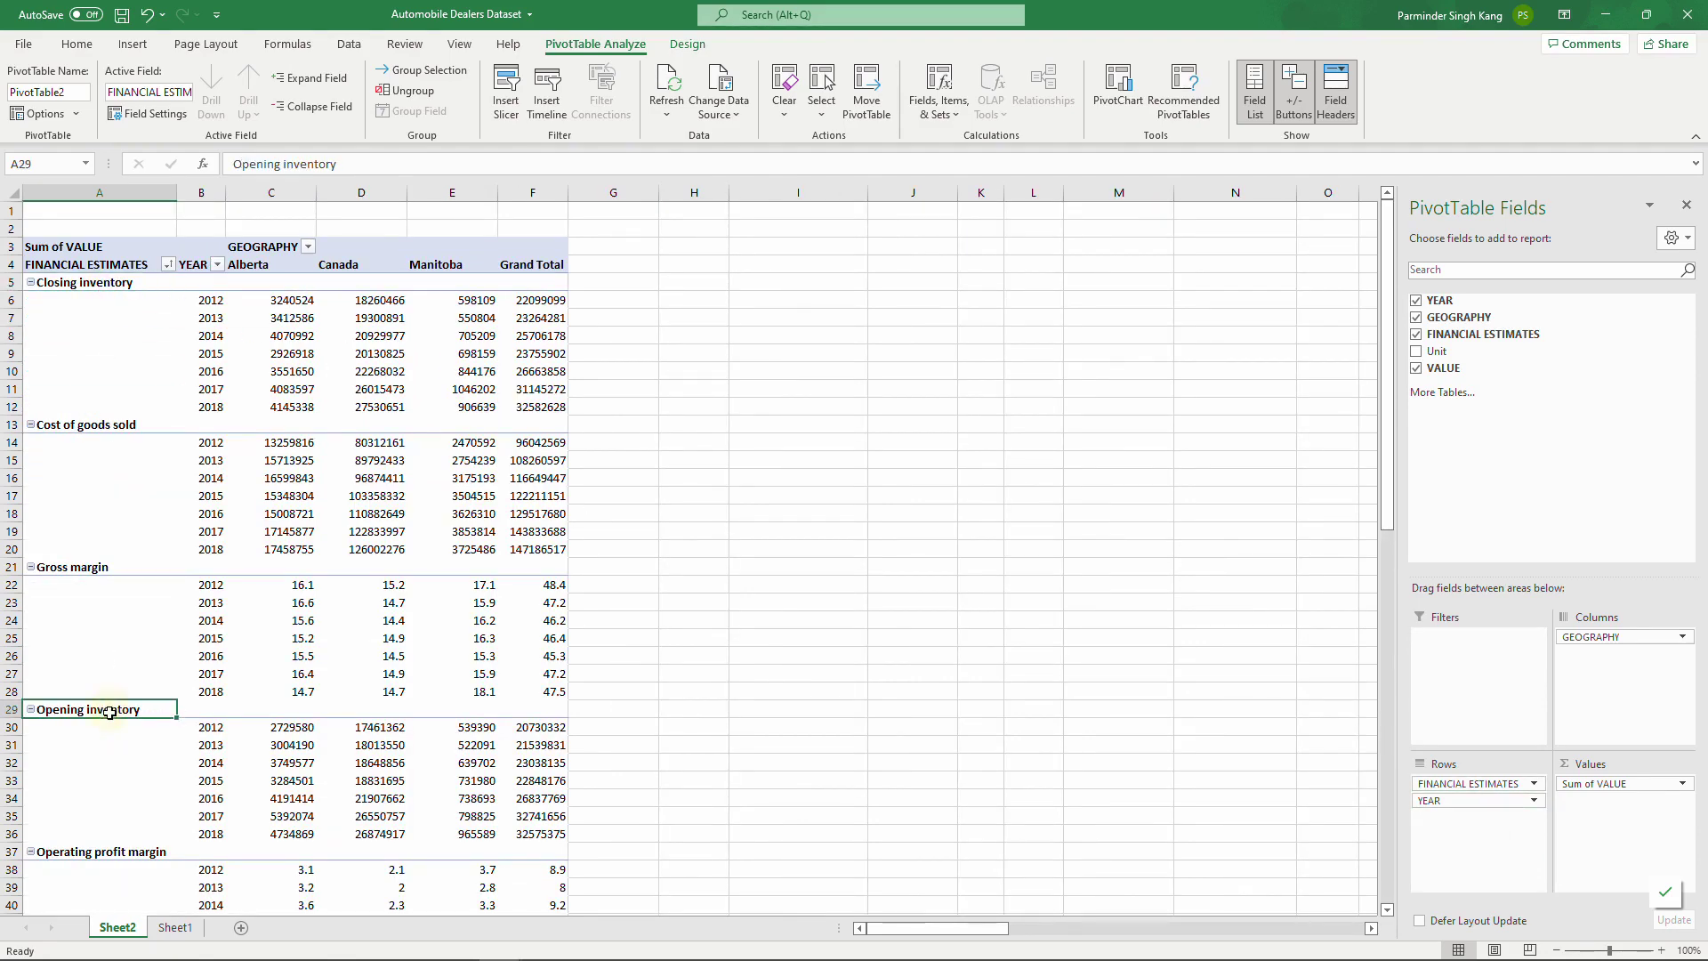
pyautogui.moveTo(241, 266); pyautogui.dragTo(445, 265)
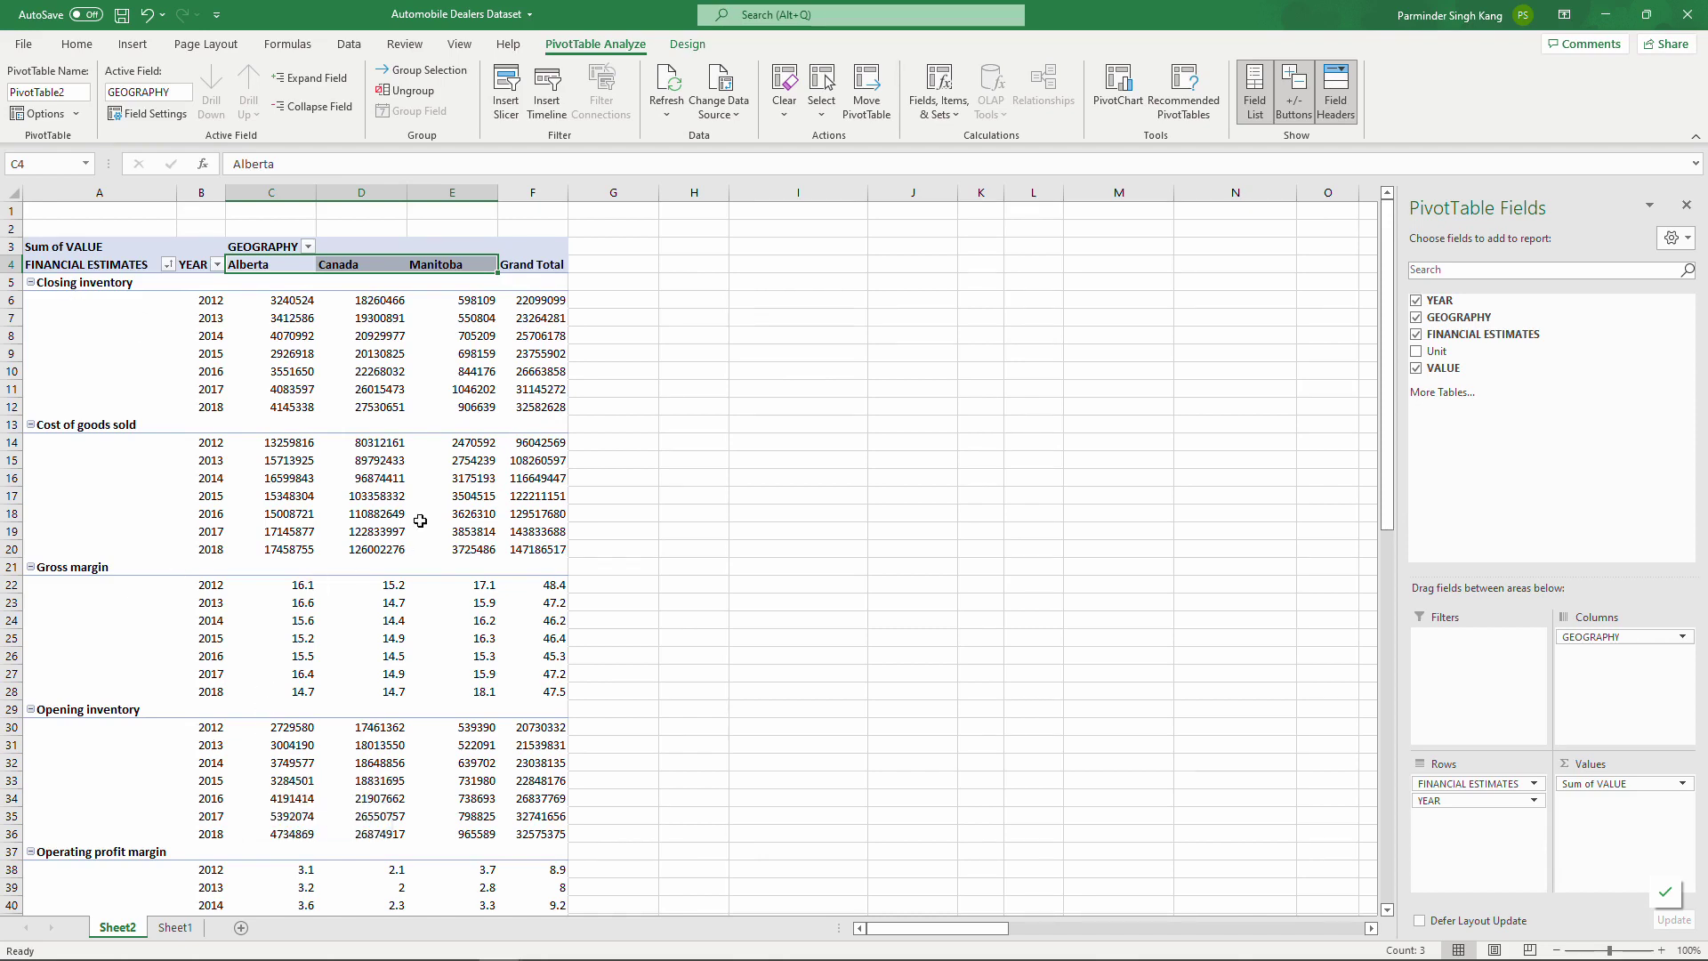
pyautogui.click(253, 472)
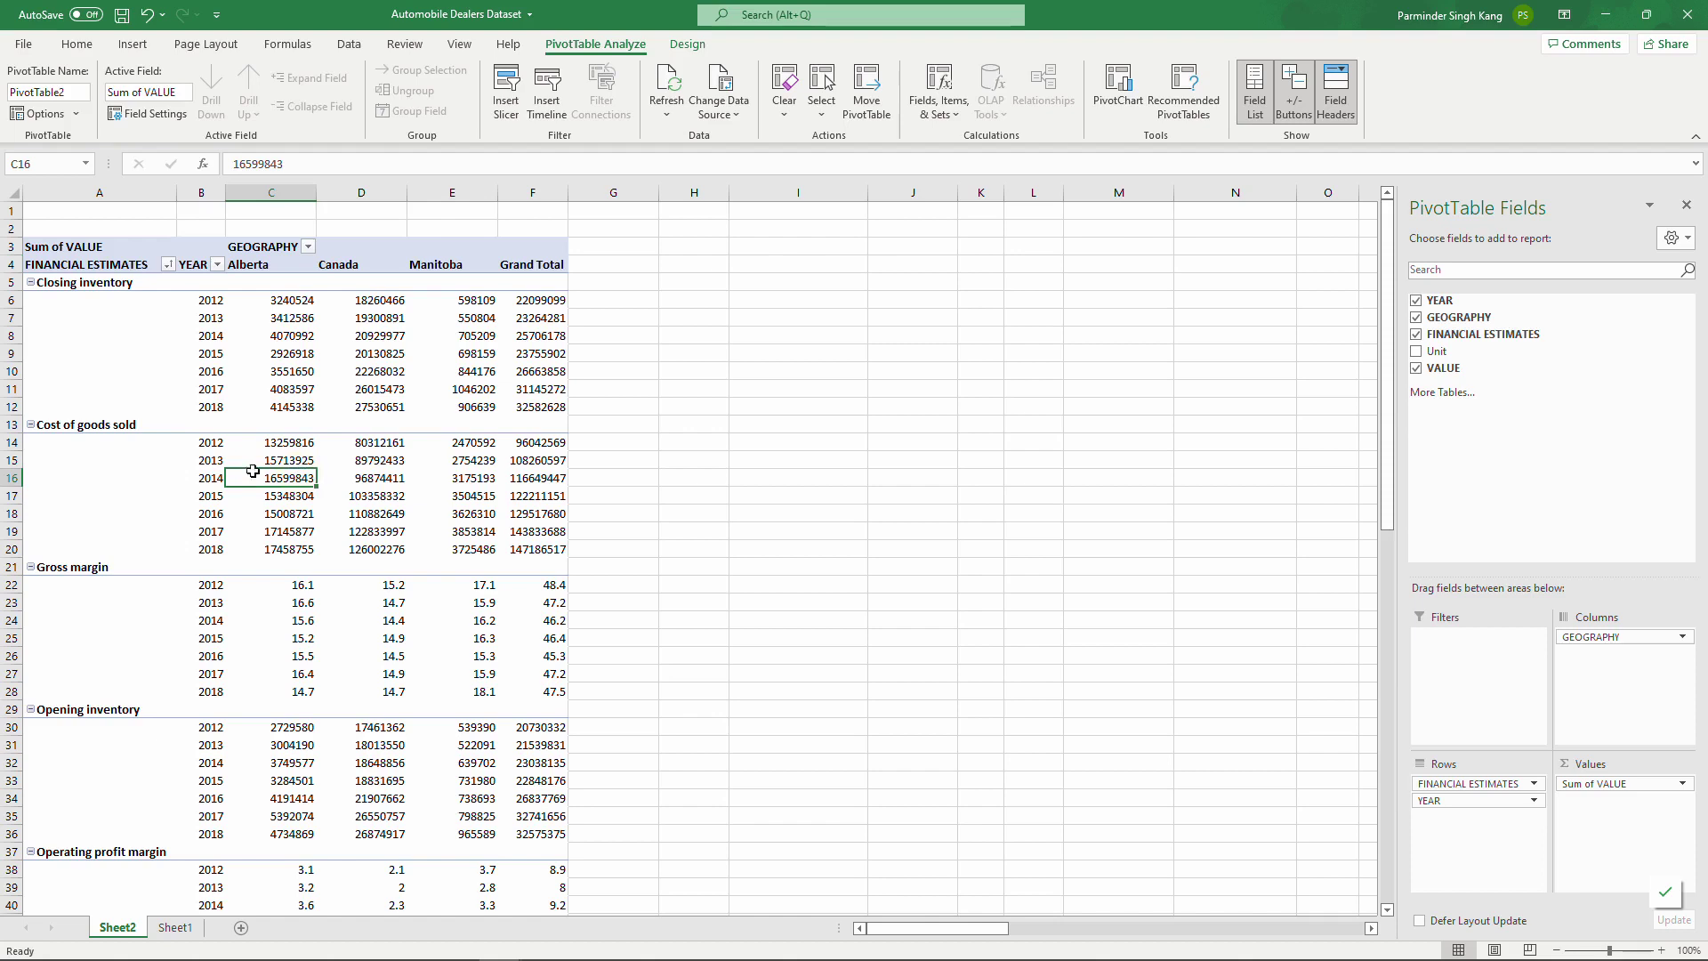
# - Start a calculated item in the FINANCIAL ESTIMATES field and name it Average Inventories
pyautogui.click(107, 264)
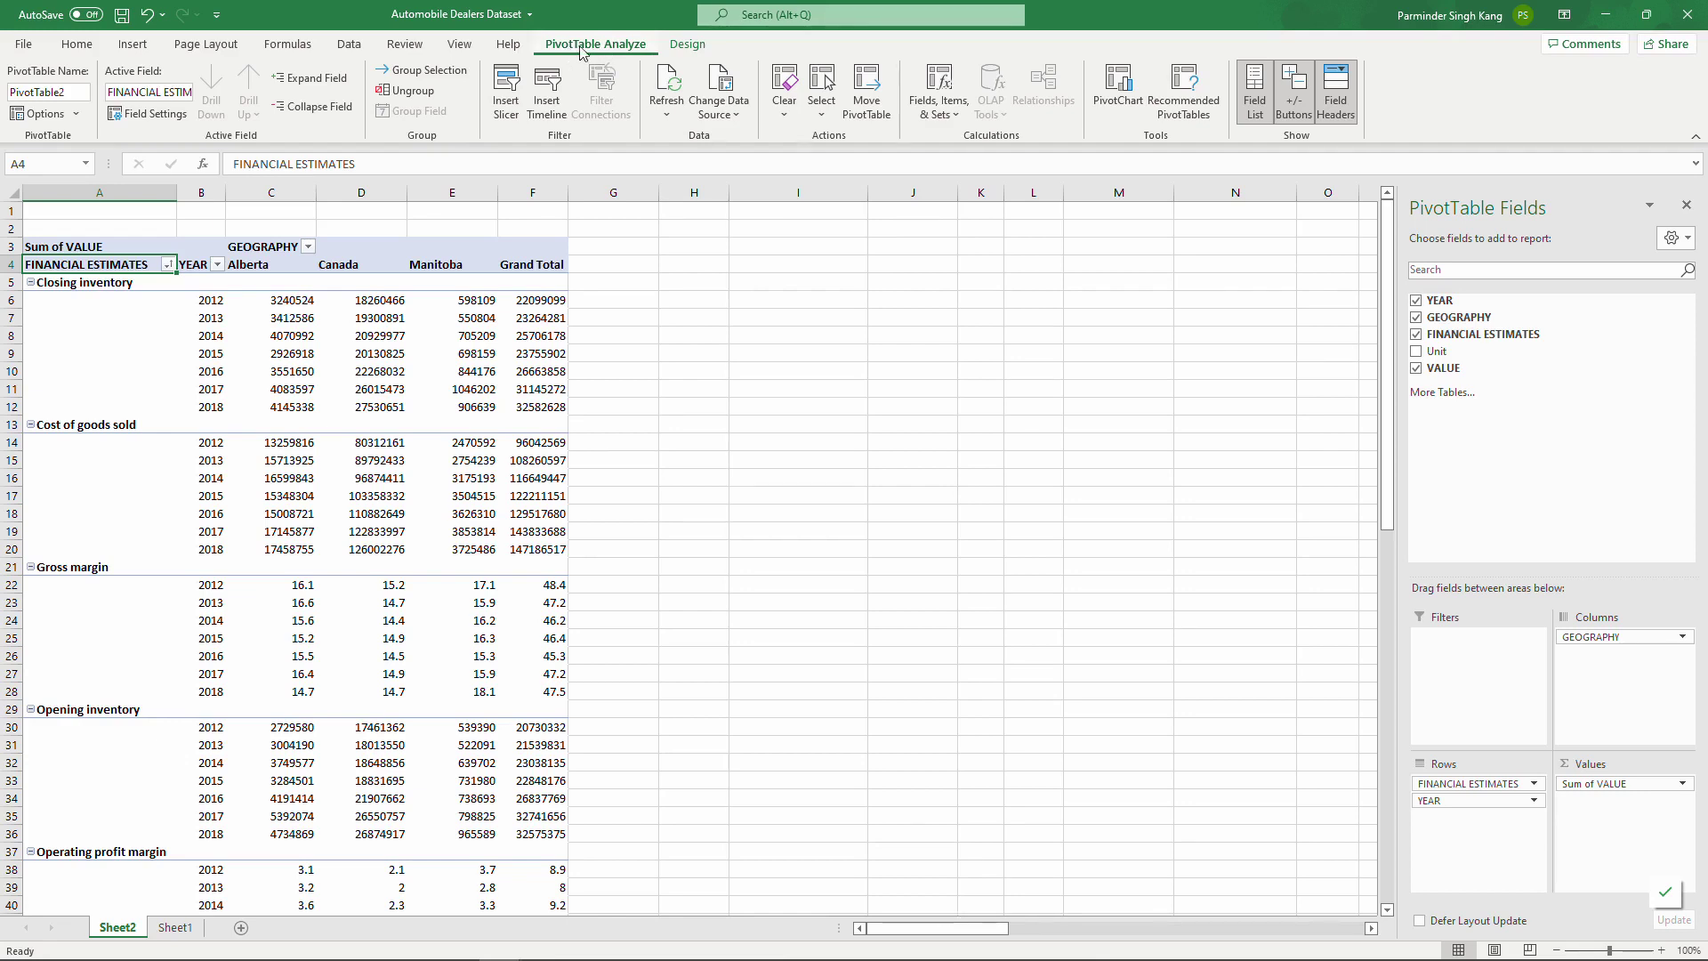
pyautogui.click(942, 105)
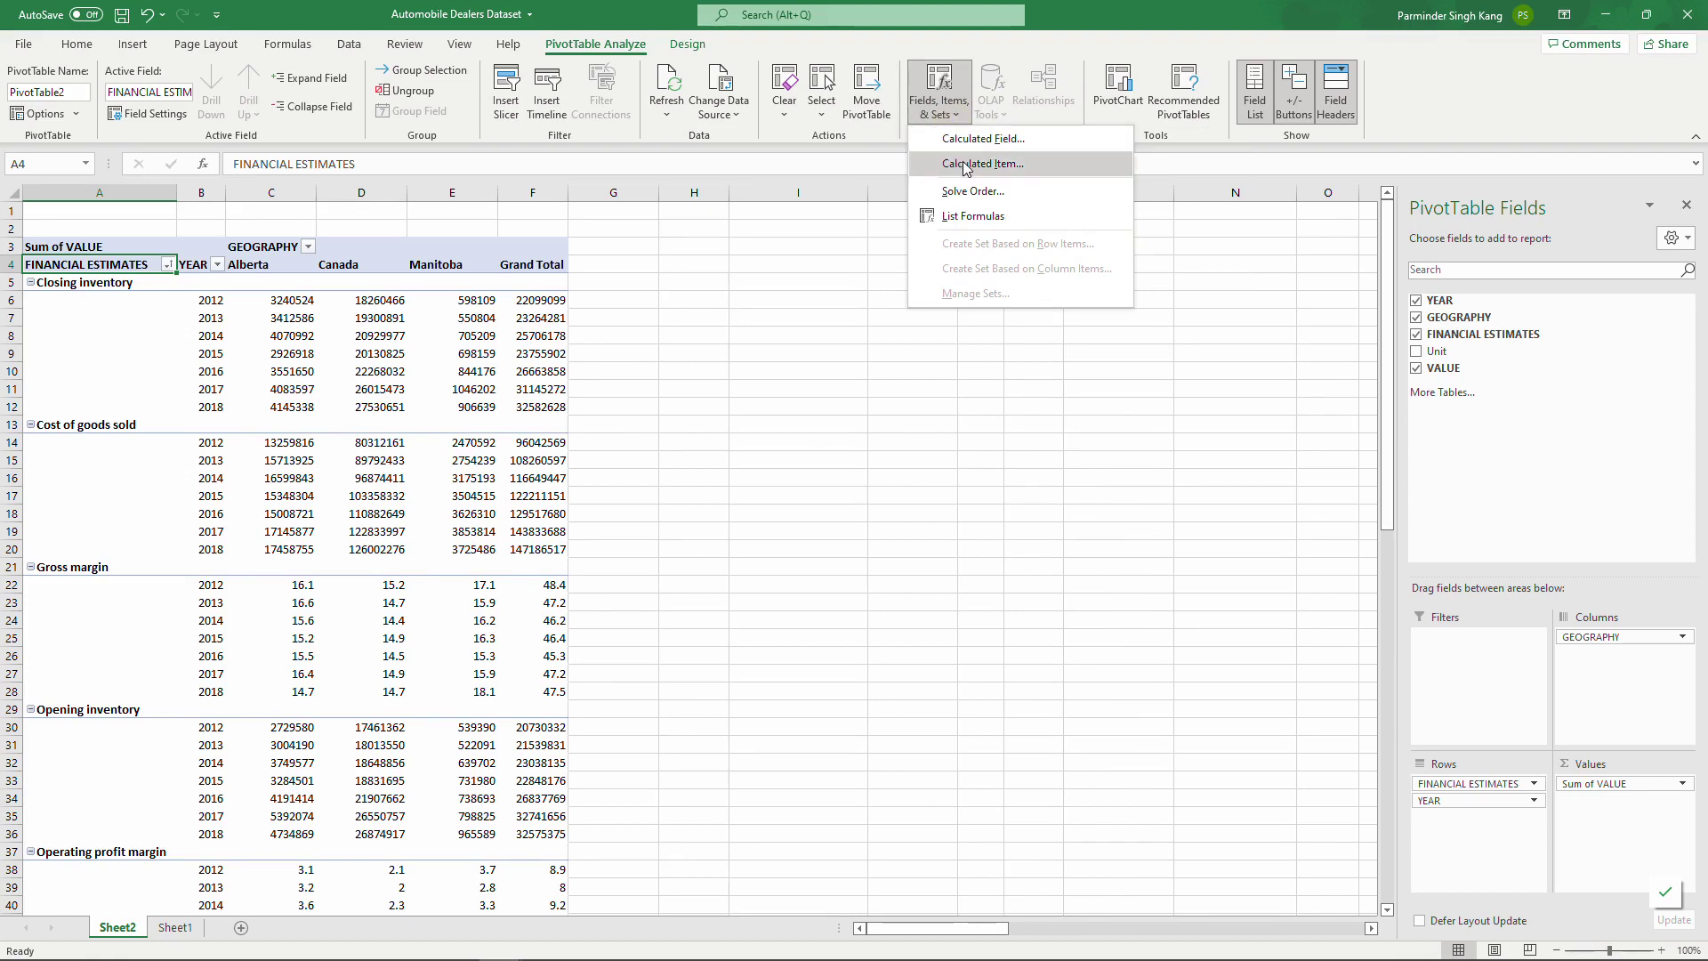
pyautogui.click(965, 166)
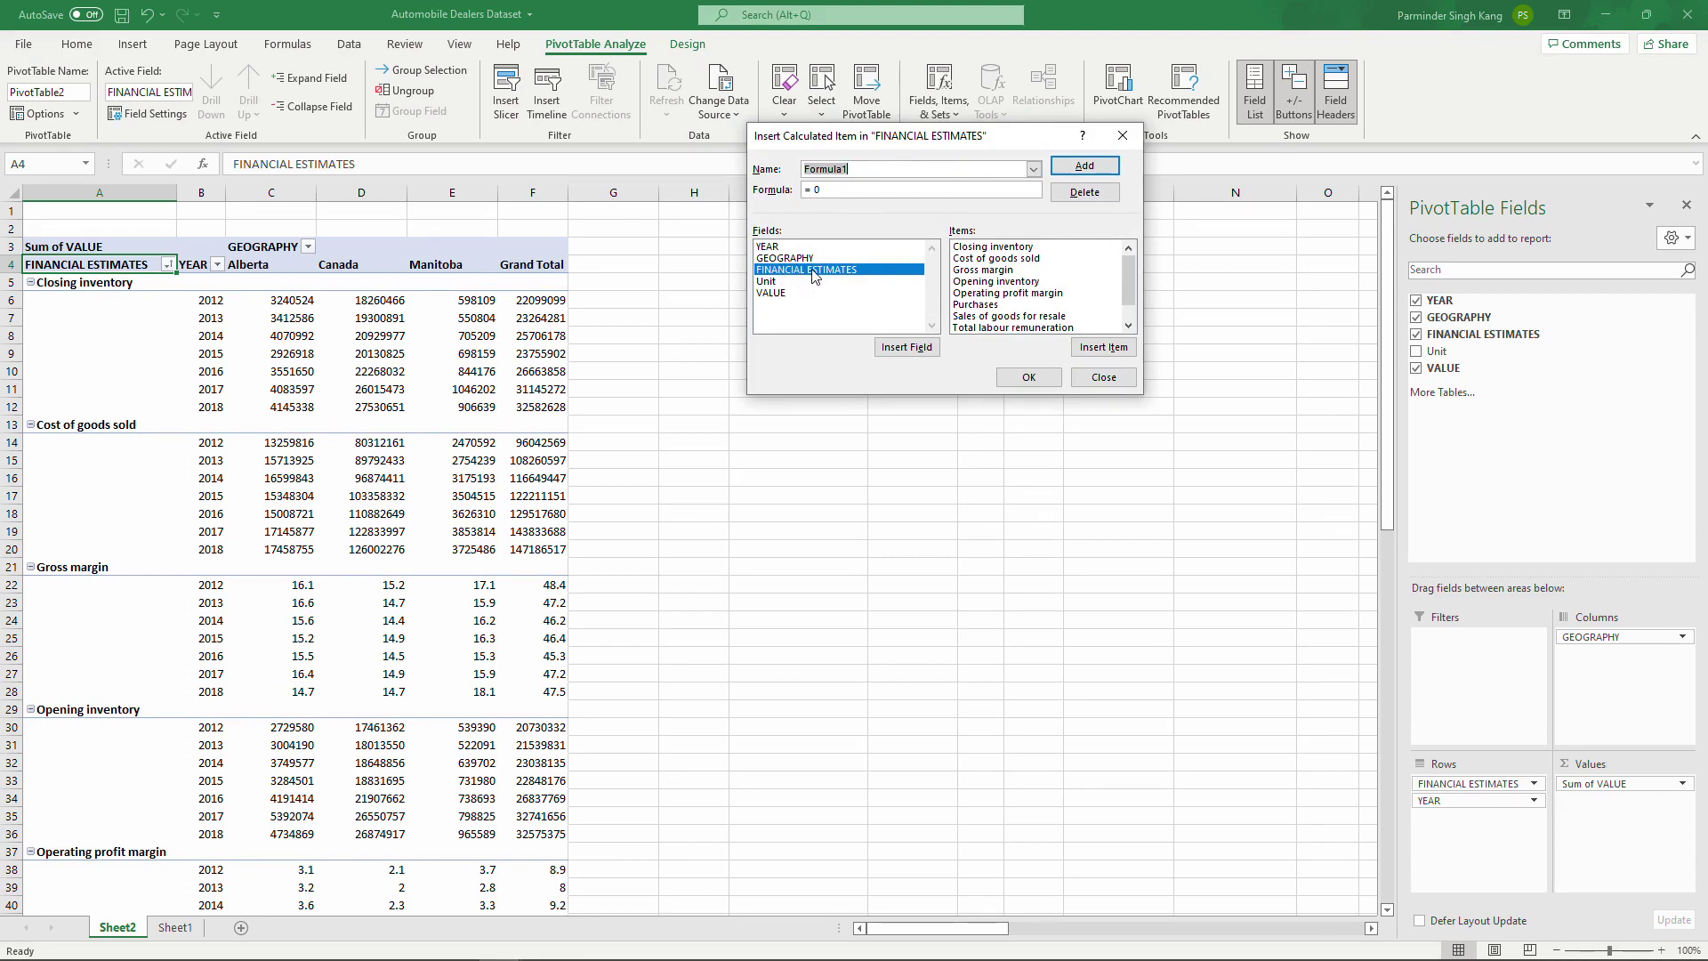
pyautogui.click(865, 169)
pyautogui.moveTo(865, 170); pyautogui.dragTo(735, 155)
pyautogui.write('Average Invenot')
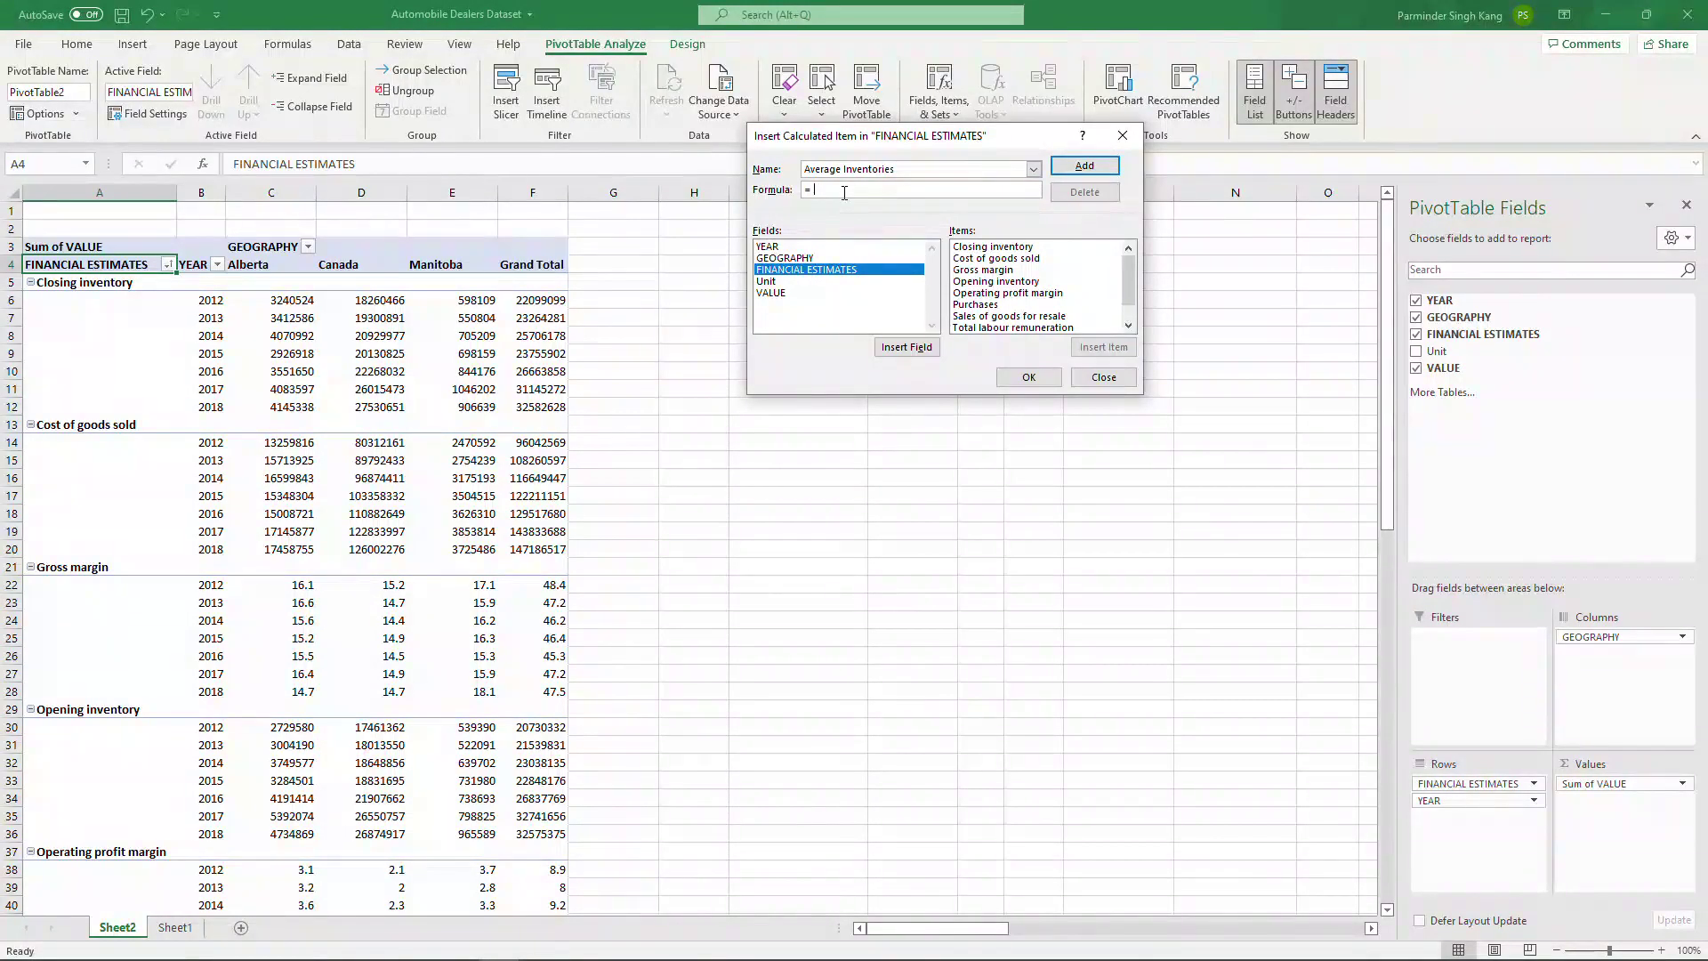
# - Define the calculated item's formula as = ('Opening inventory' + 'Closing inventory')/2 and add it to the PivotTable
pyautogui.click(1018, 282)
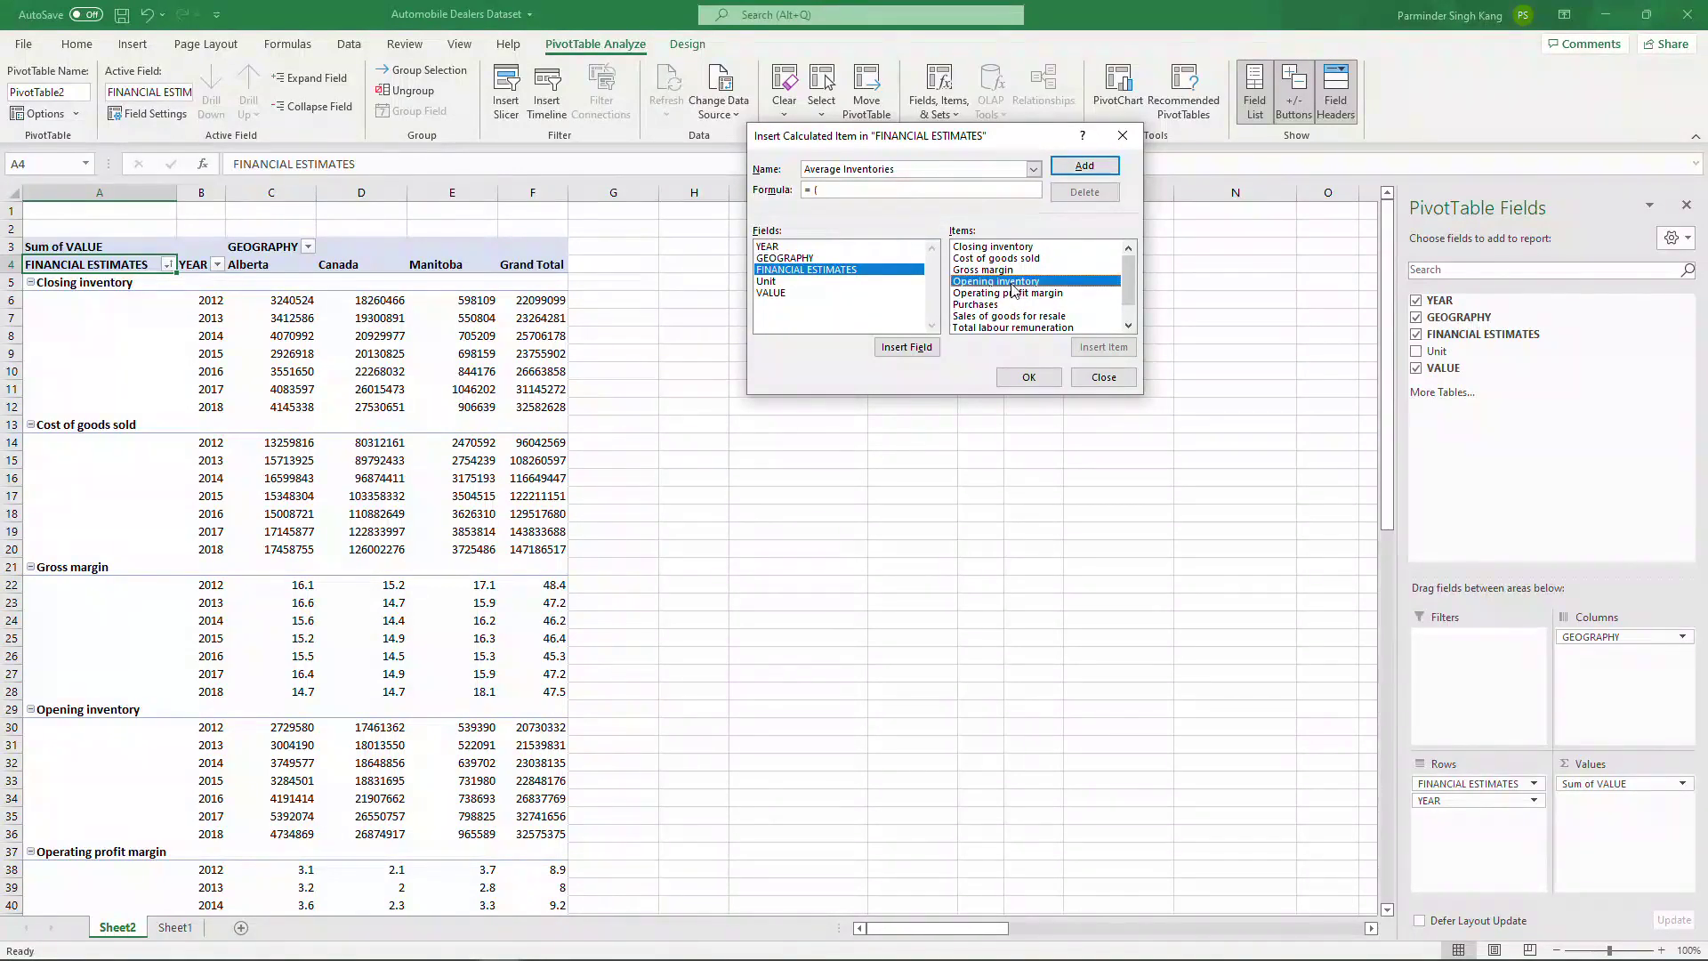
pyautogui.doubleClick(1014, 282)
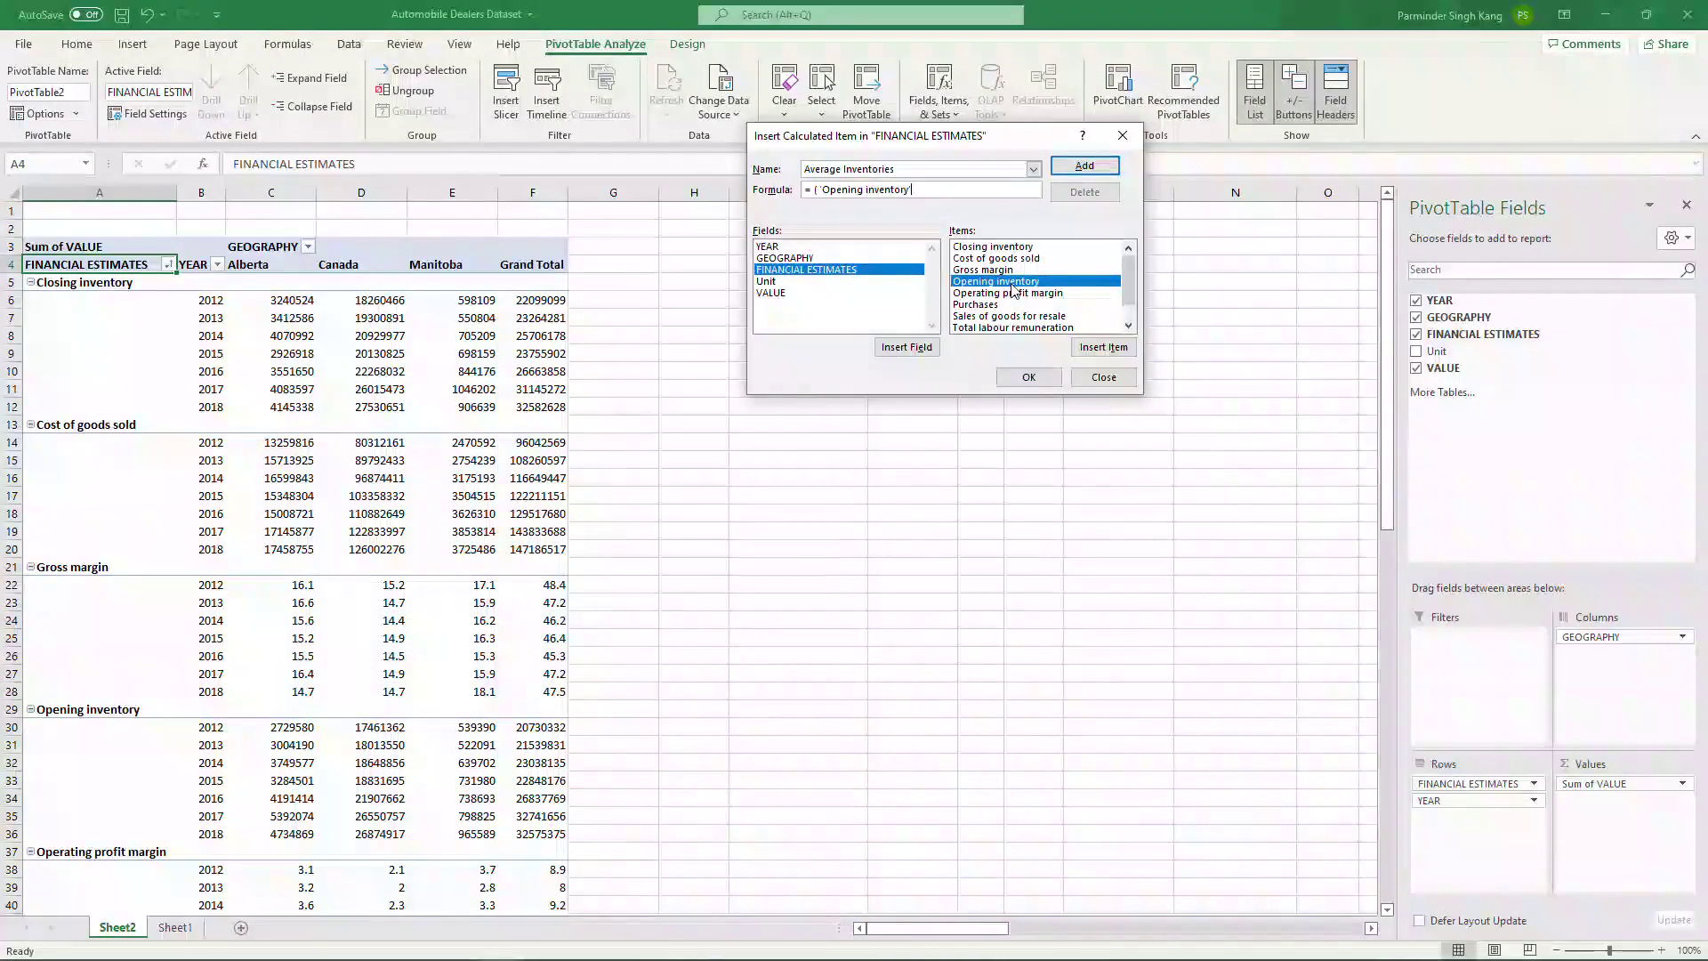
pyautogui.write('+')
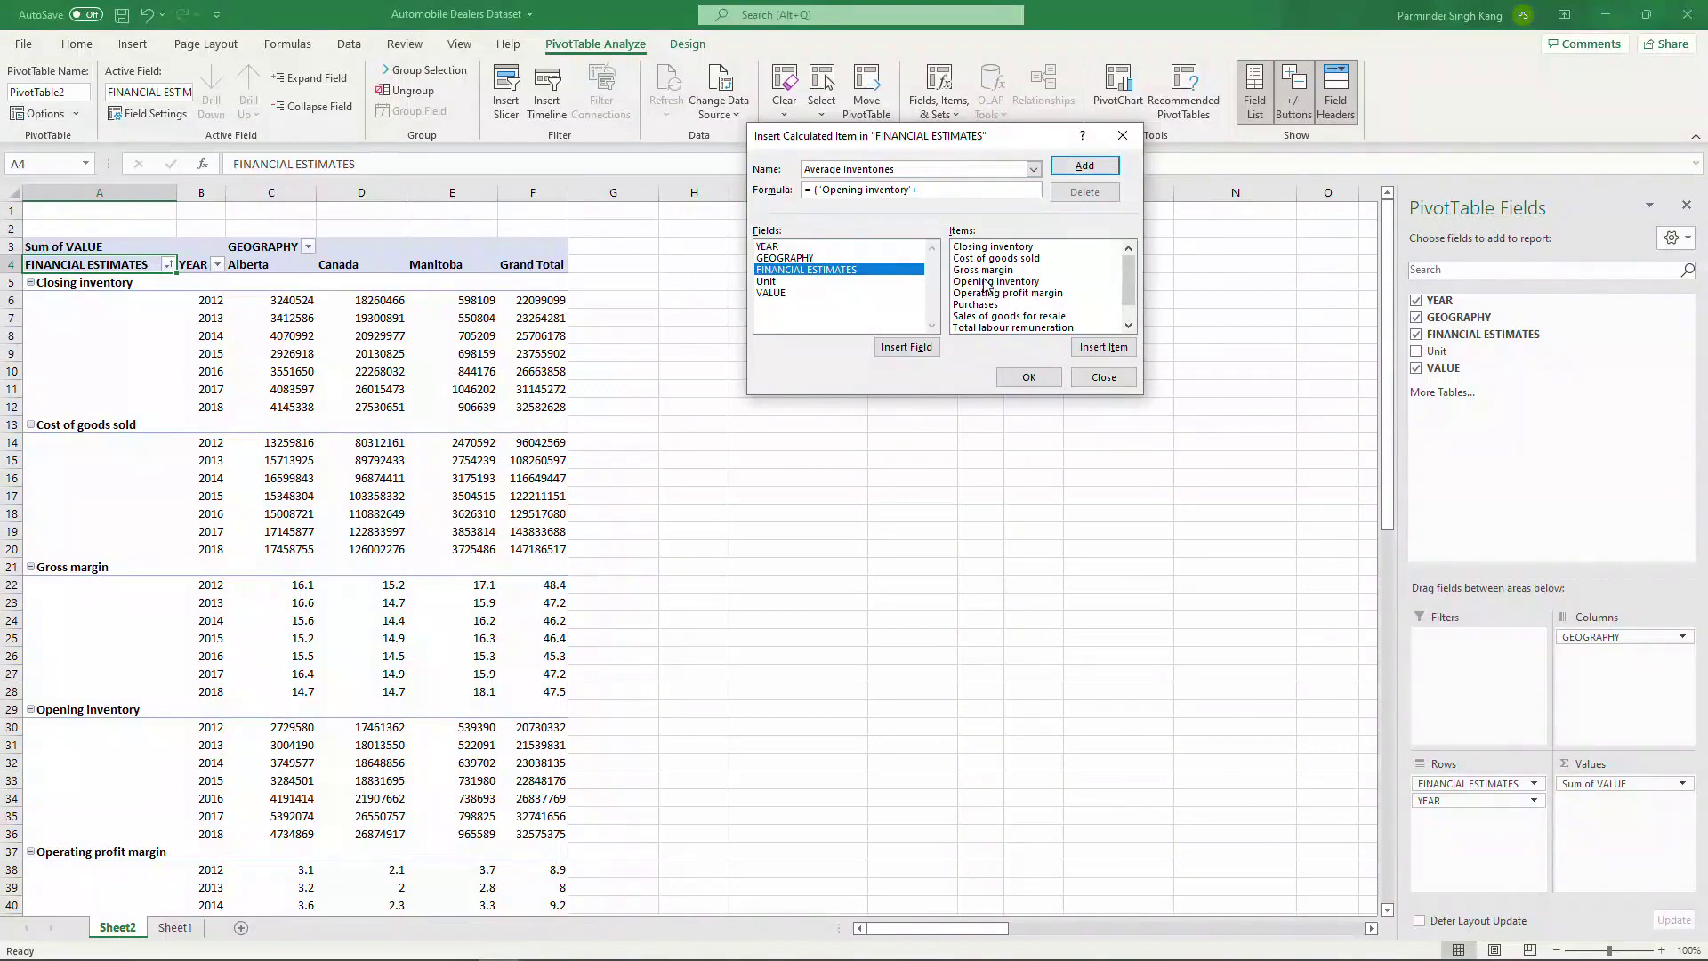
pyautogui.doubleClick(991, 249)
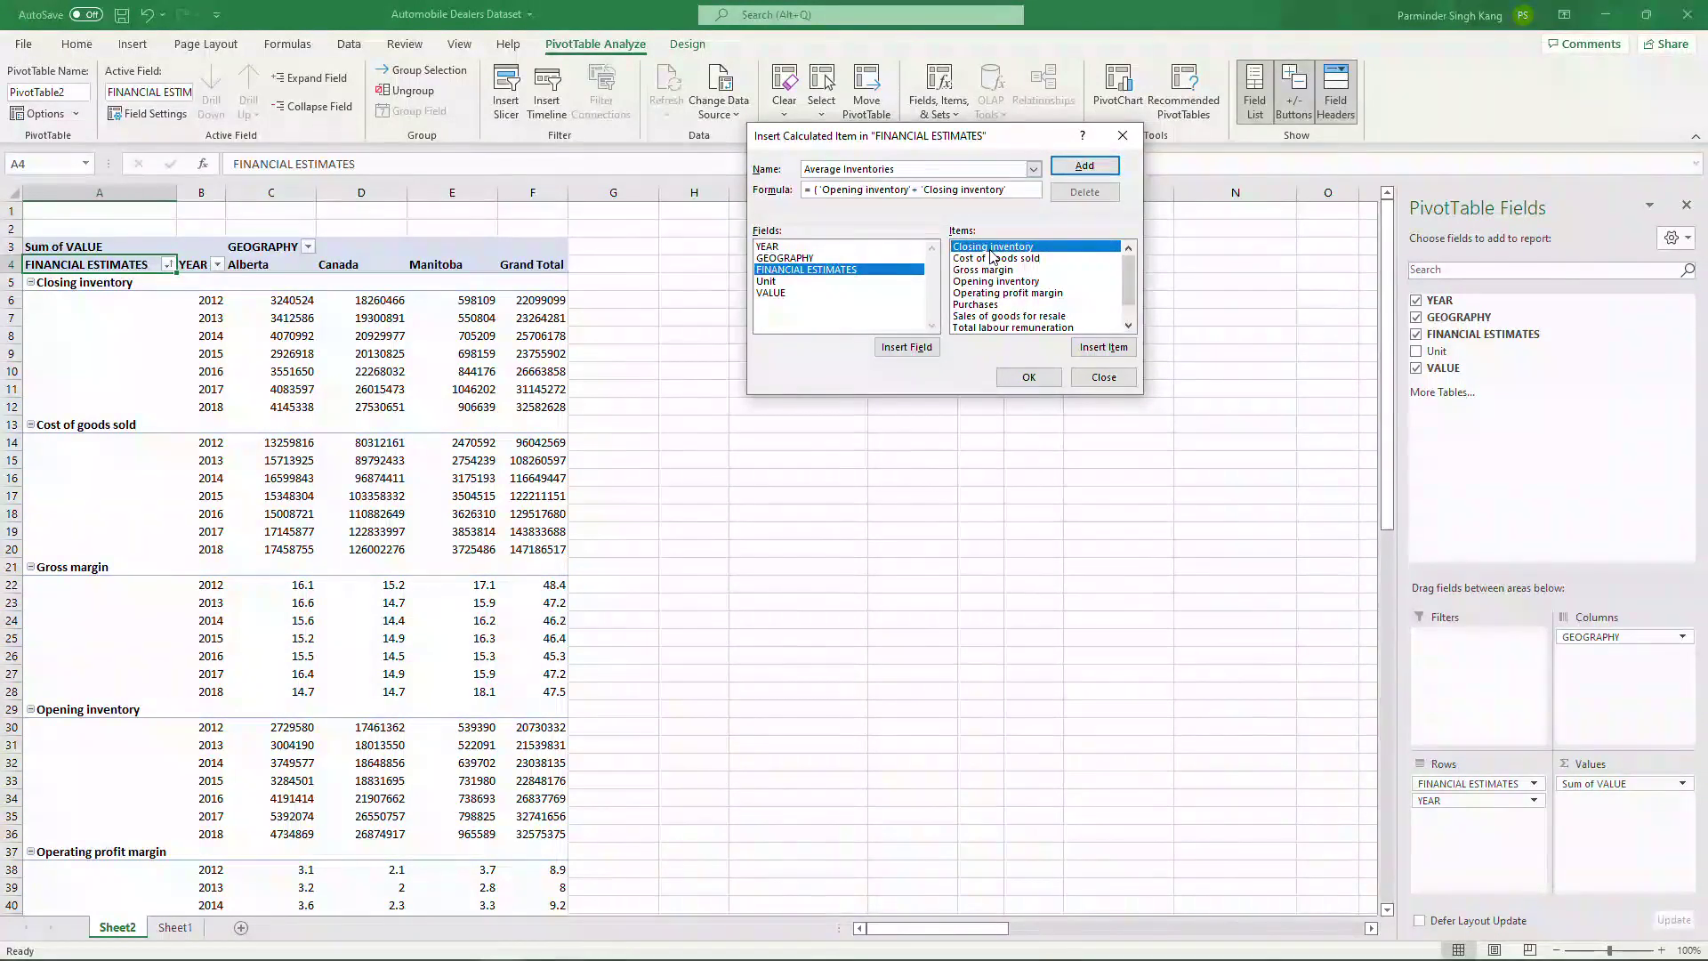
pyautogui.write(')/2')
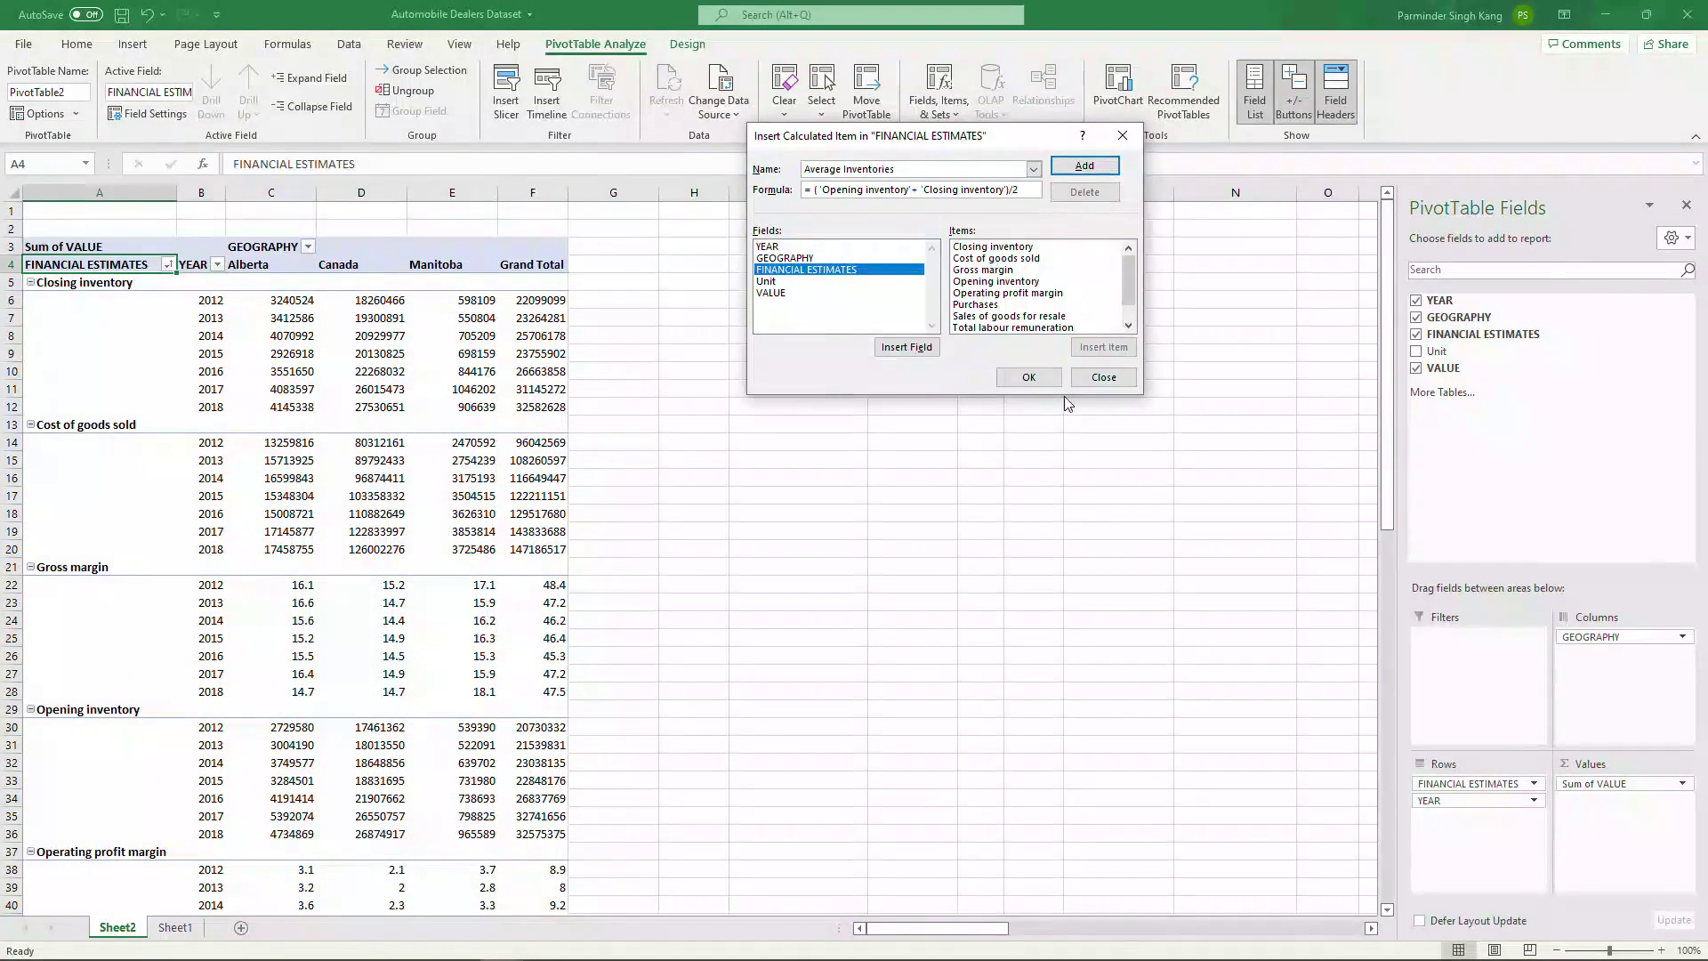
pyautogui.click(1030, 377)
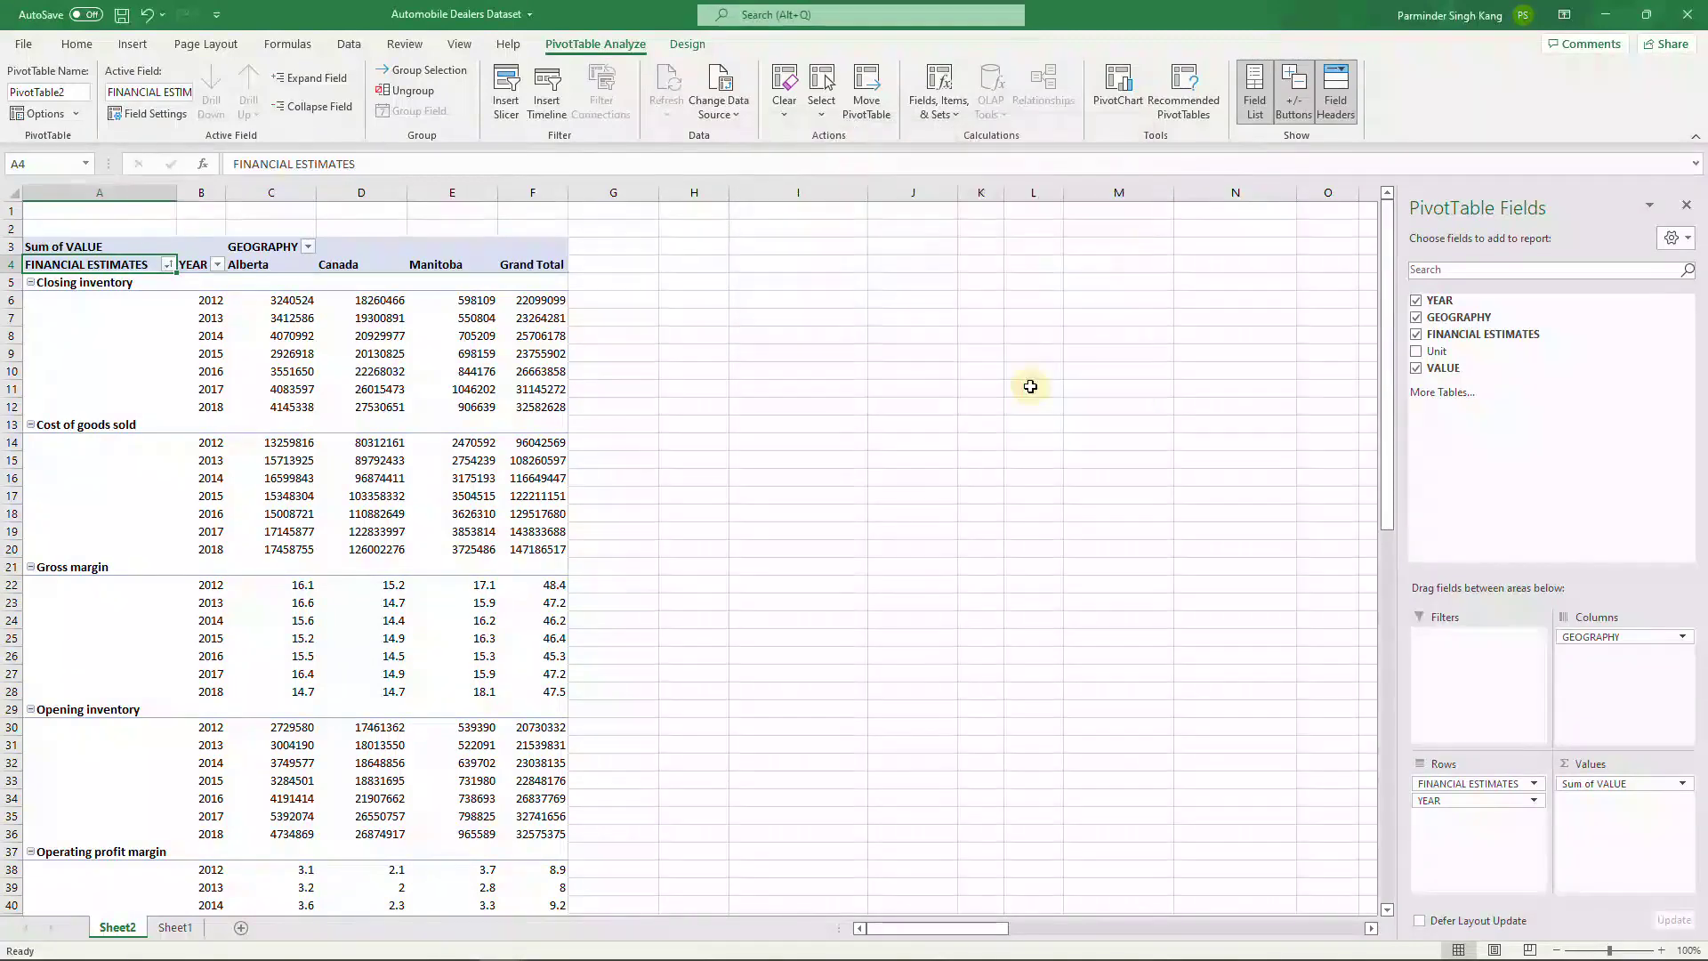
pyautogui.click(60, 287)
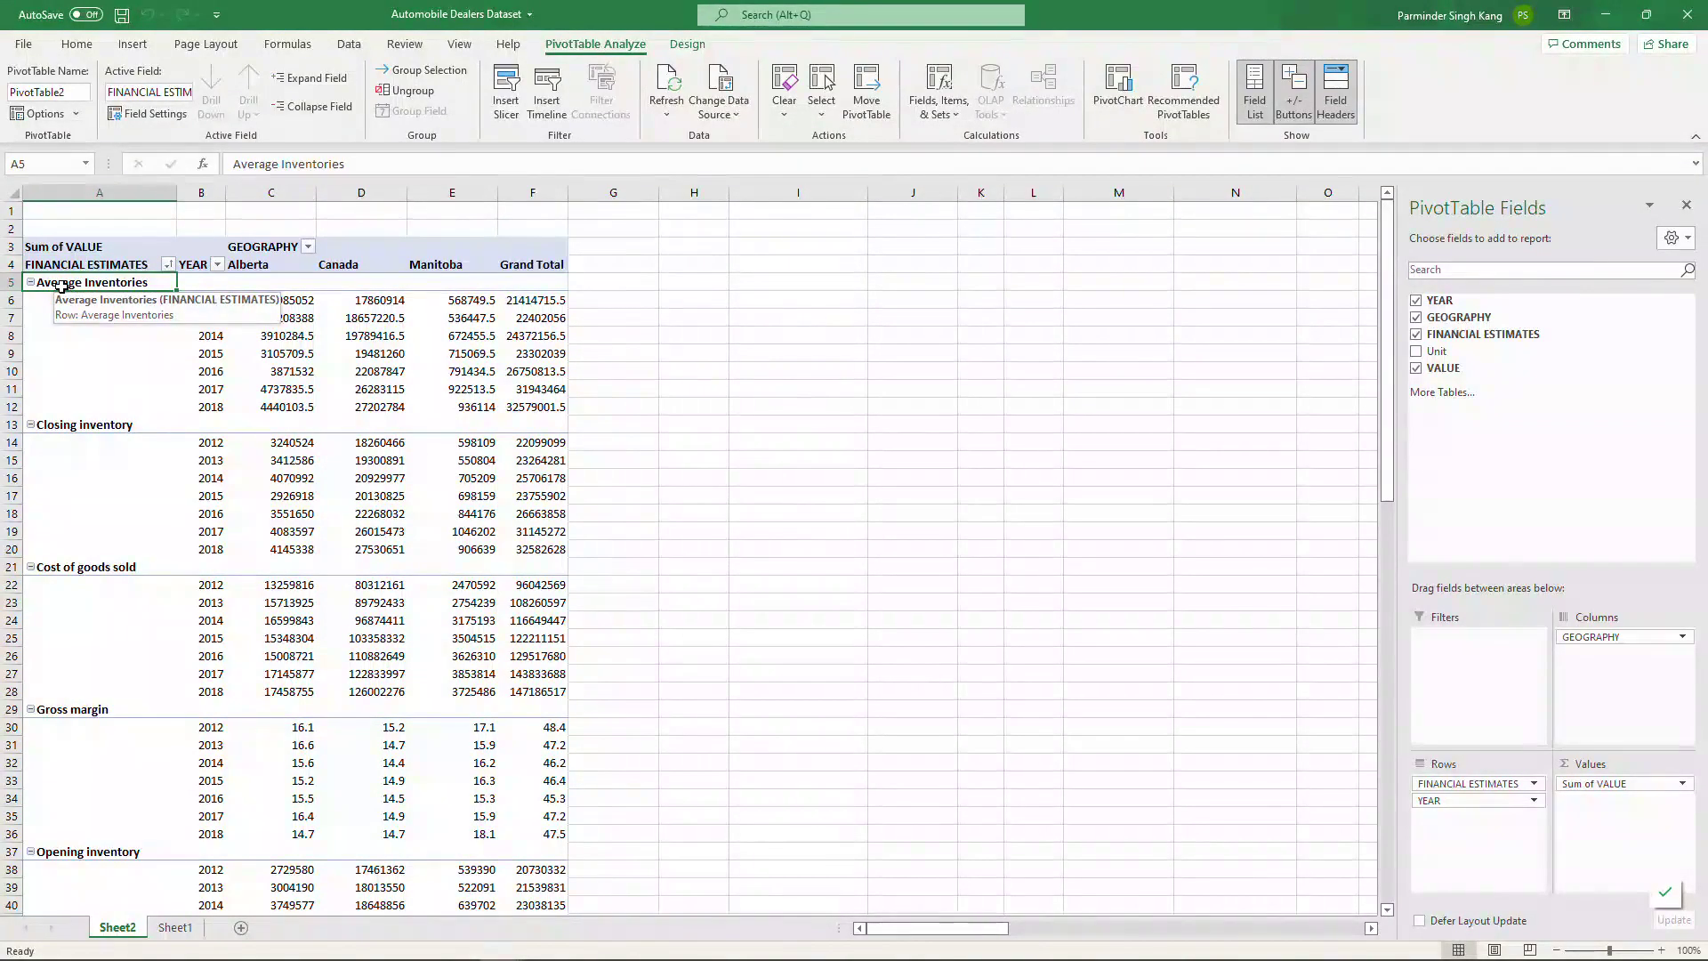
# - Copy the Average Inventories block with its headers, without the Grand Total column, and paste it into a new sheet
pyautogui.moveTo(73, 268); pyautogui.dragTo(452, 409)
pyautogui.hotkey('ctrl', 'c')
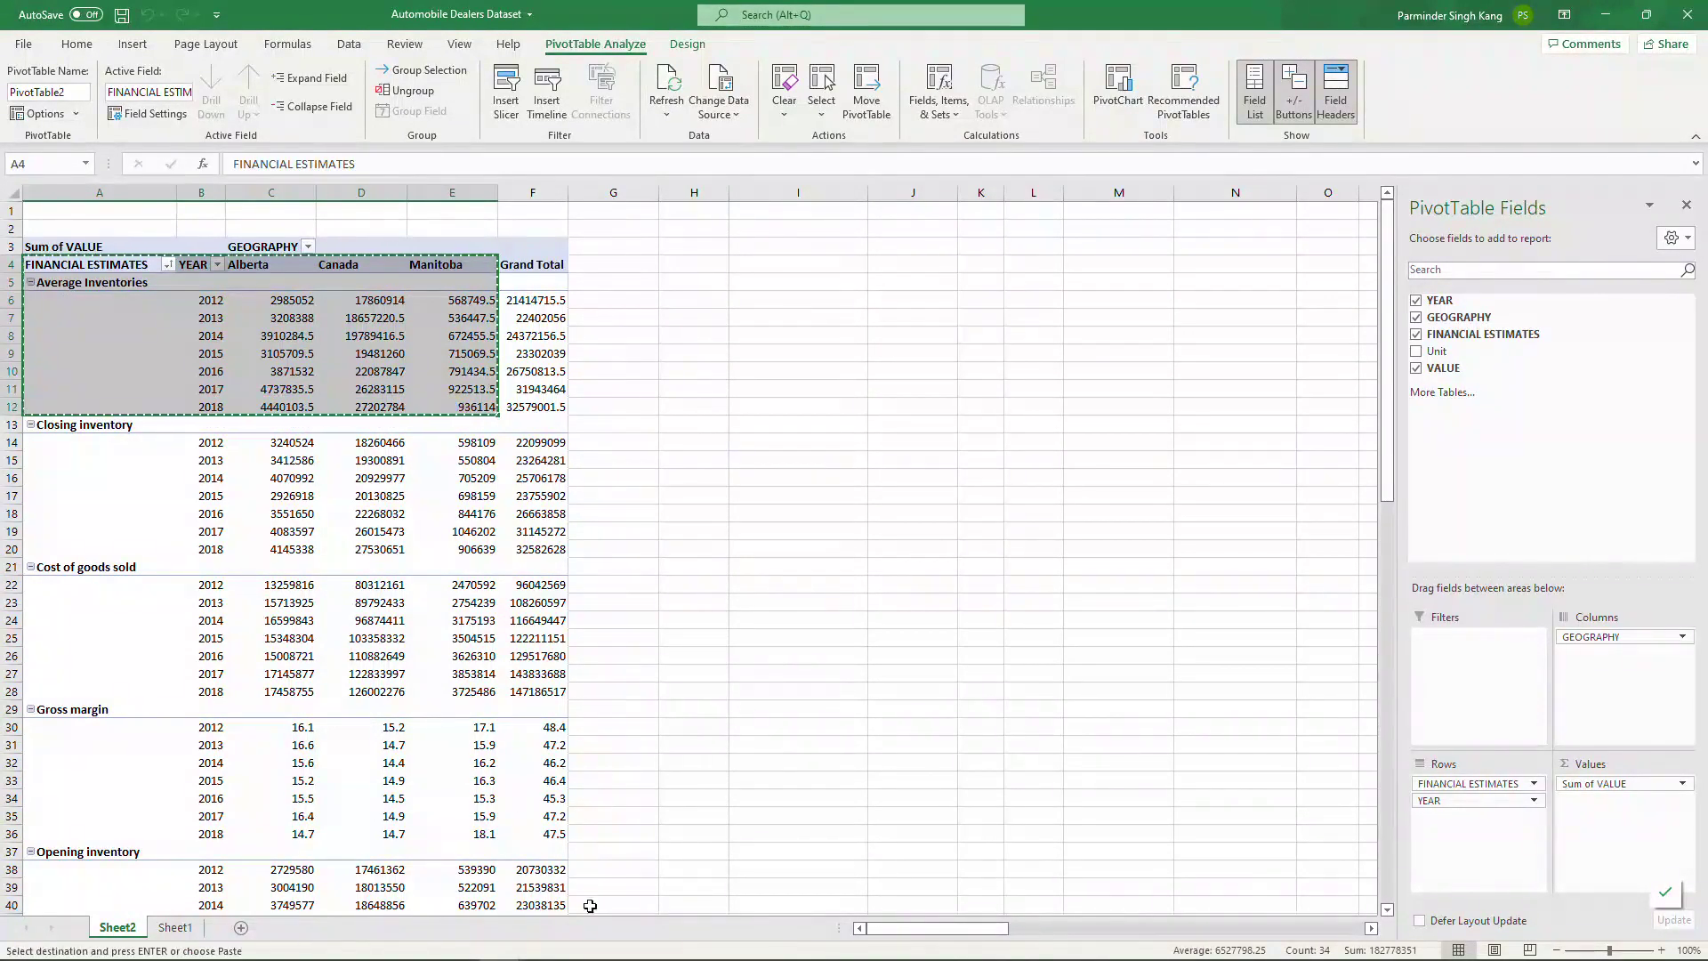
pyautogui.click(241, 928)
pyautogui.hotkey('ctrl', 'v')
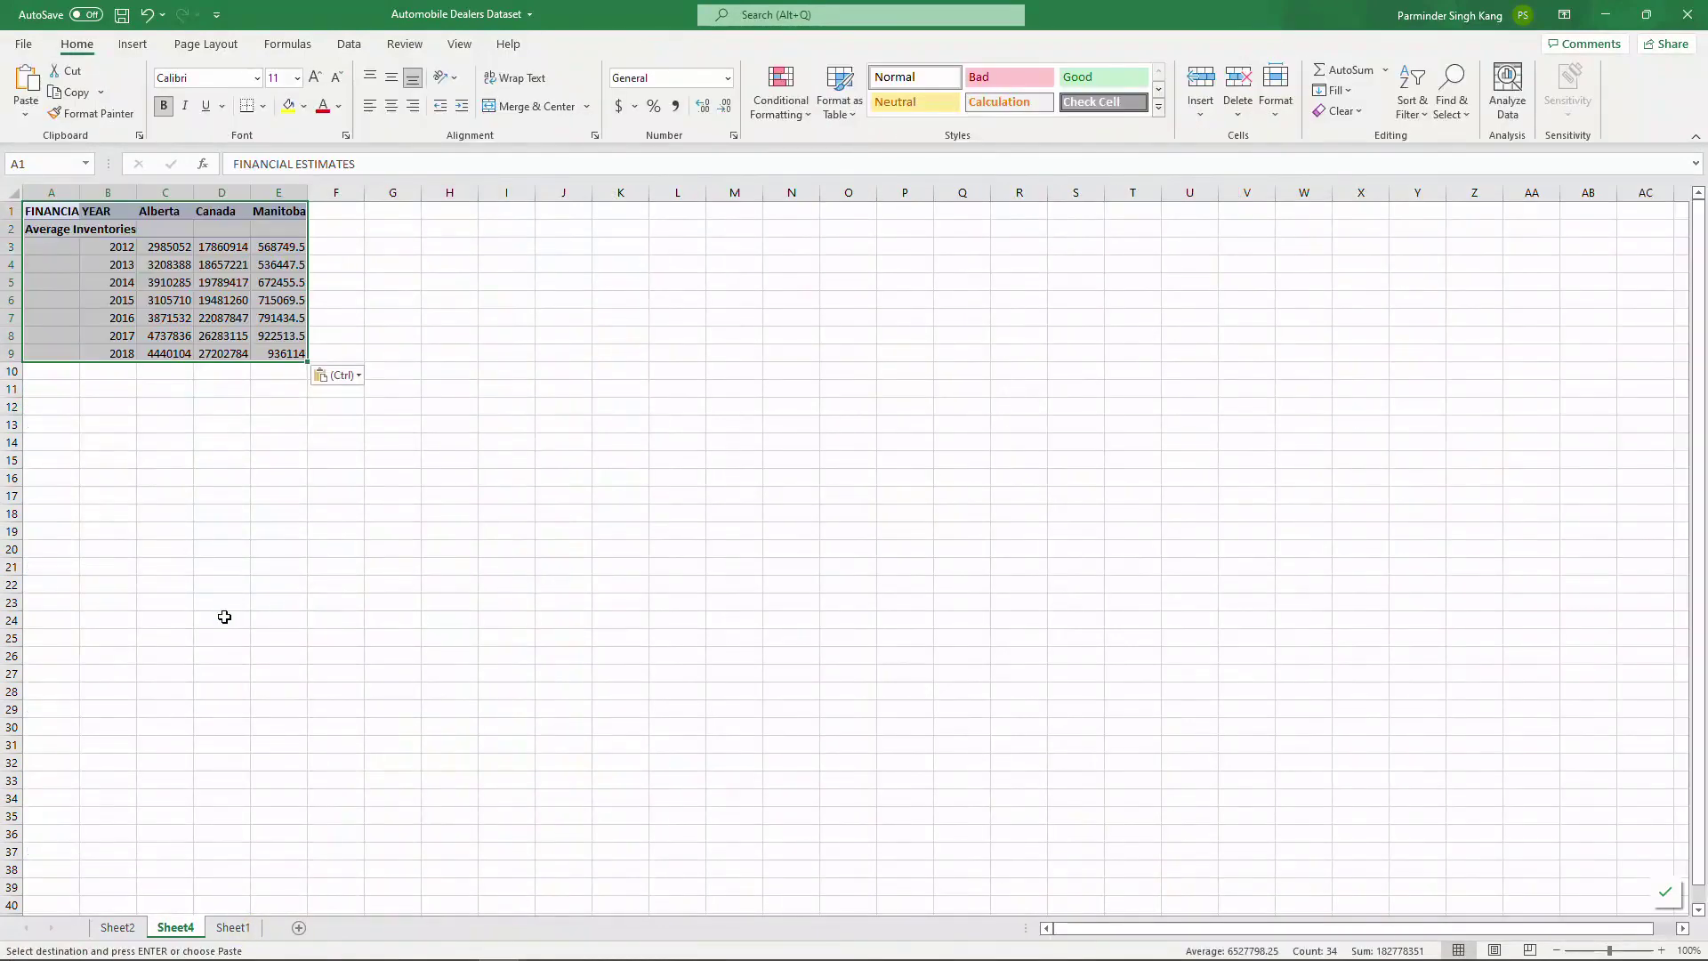
# - Delete the Average Inventories heading row from the pasted table
pyautogui.click(148, 246)
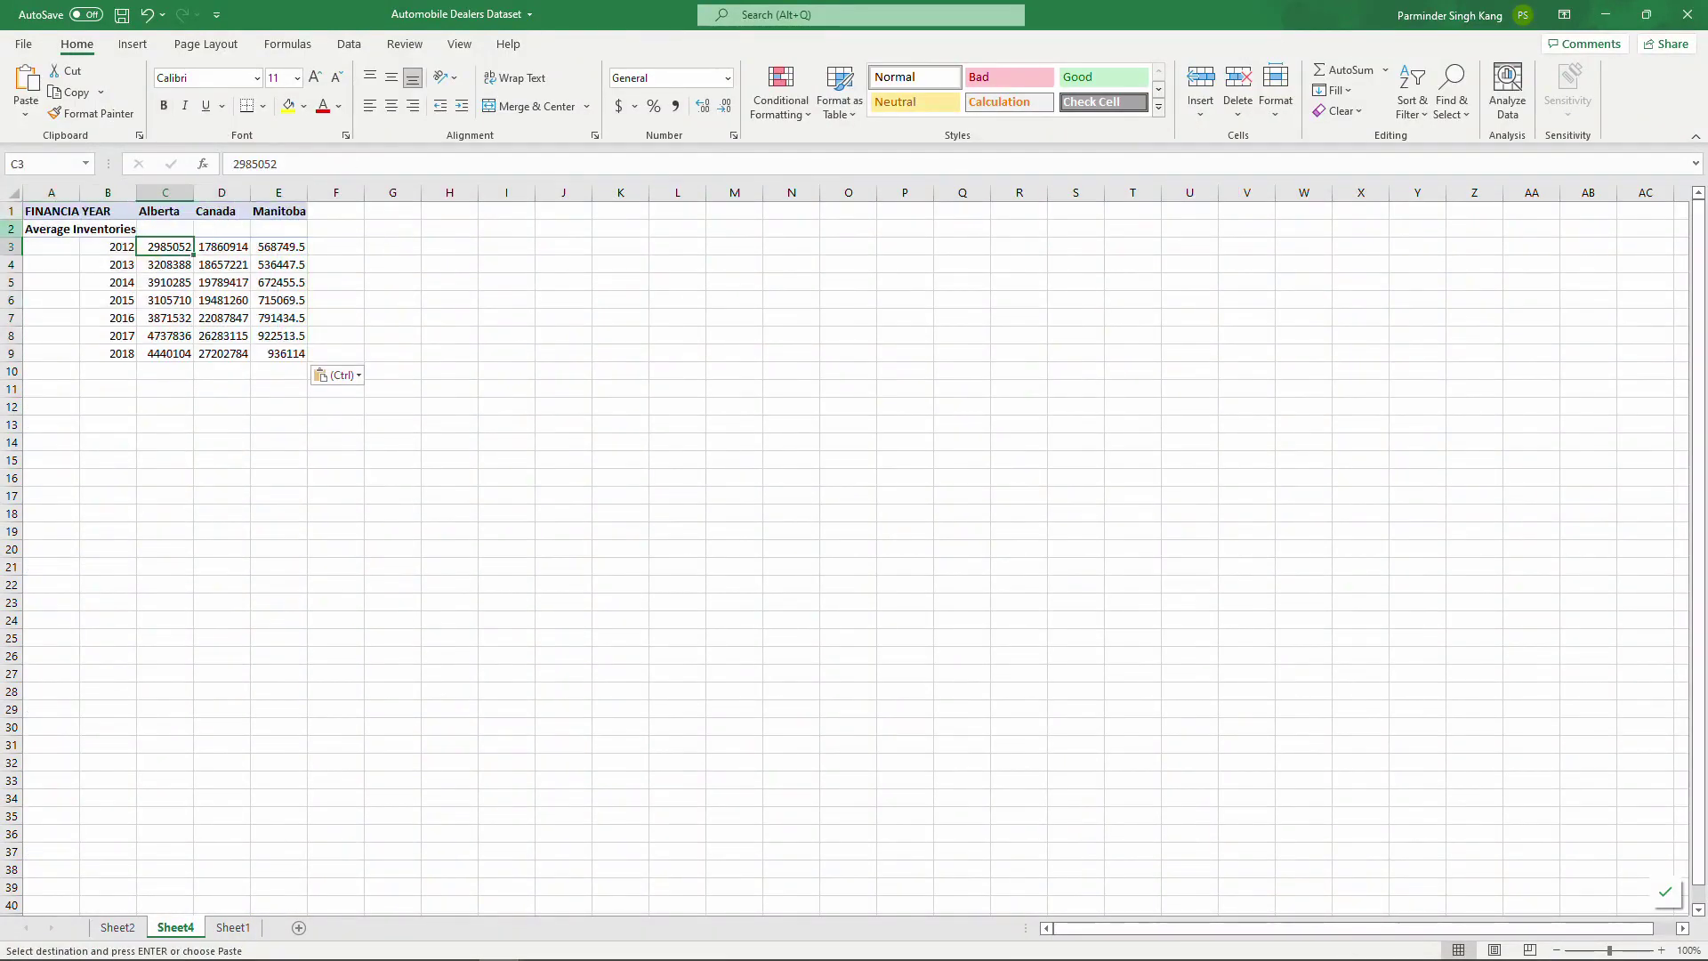
pyautogui.click(12, 228)
pyautogui.rightClick(13, 230)
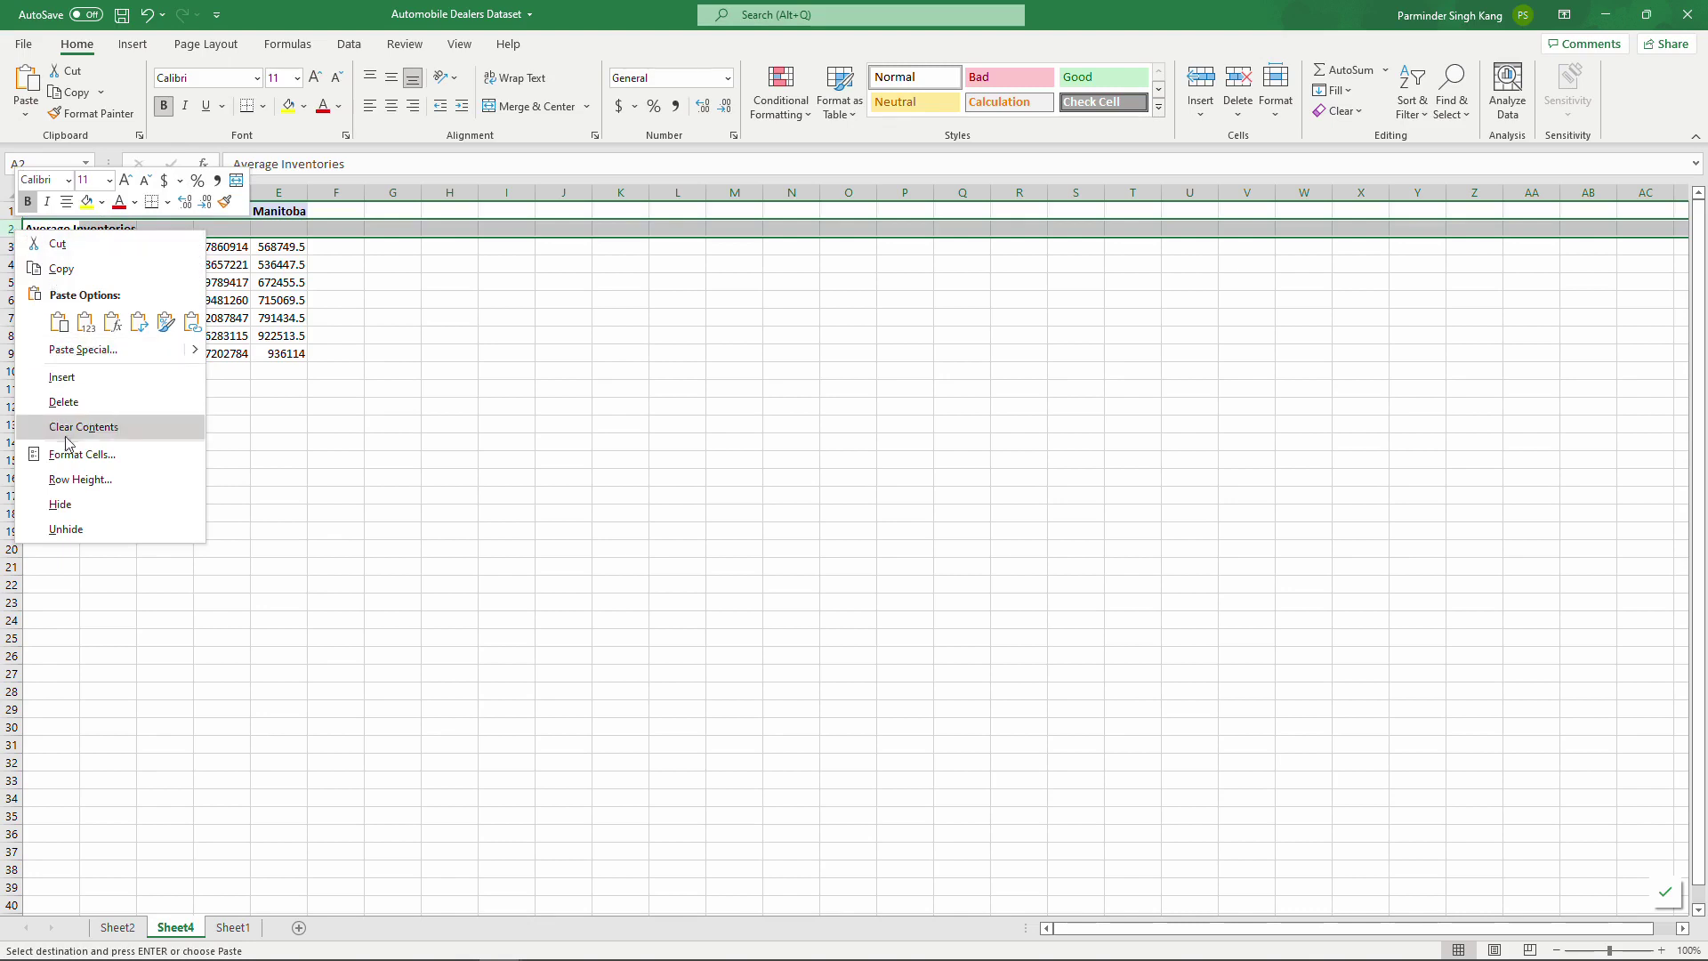
pyautogui.click(77, 407)
# - Insert a line chart of the Alberta, Canada and Manitoba columns, place it beside the table and enlarge it
pyautogui.moveTo(114, 229); pyautogui.dragTo(114, 336)
pyautogui.moveTo(158, 218); pyautogui.dragTo(280, 333)
pyautogui.moveTo(171, 217); pyautogui.dragTo(279, 339)
pyautogui.click(143, 46)
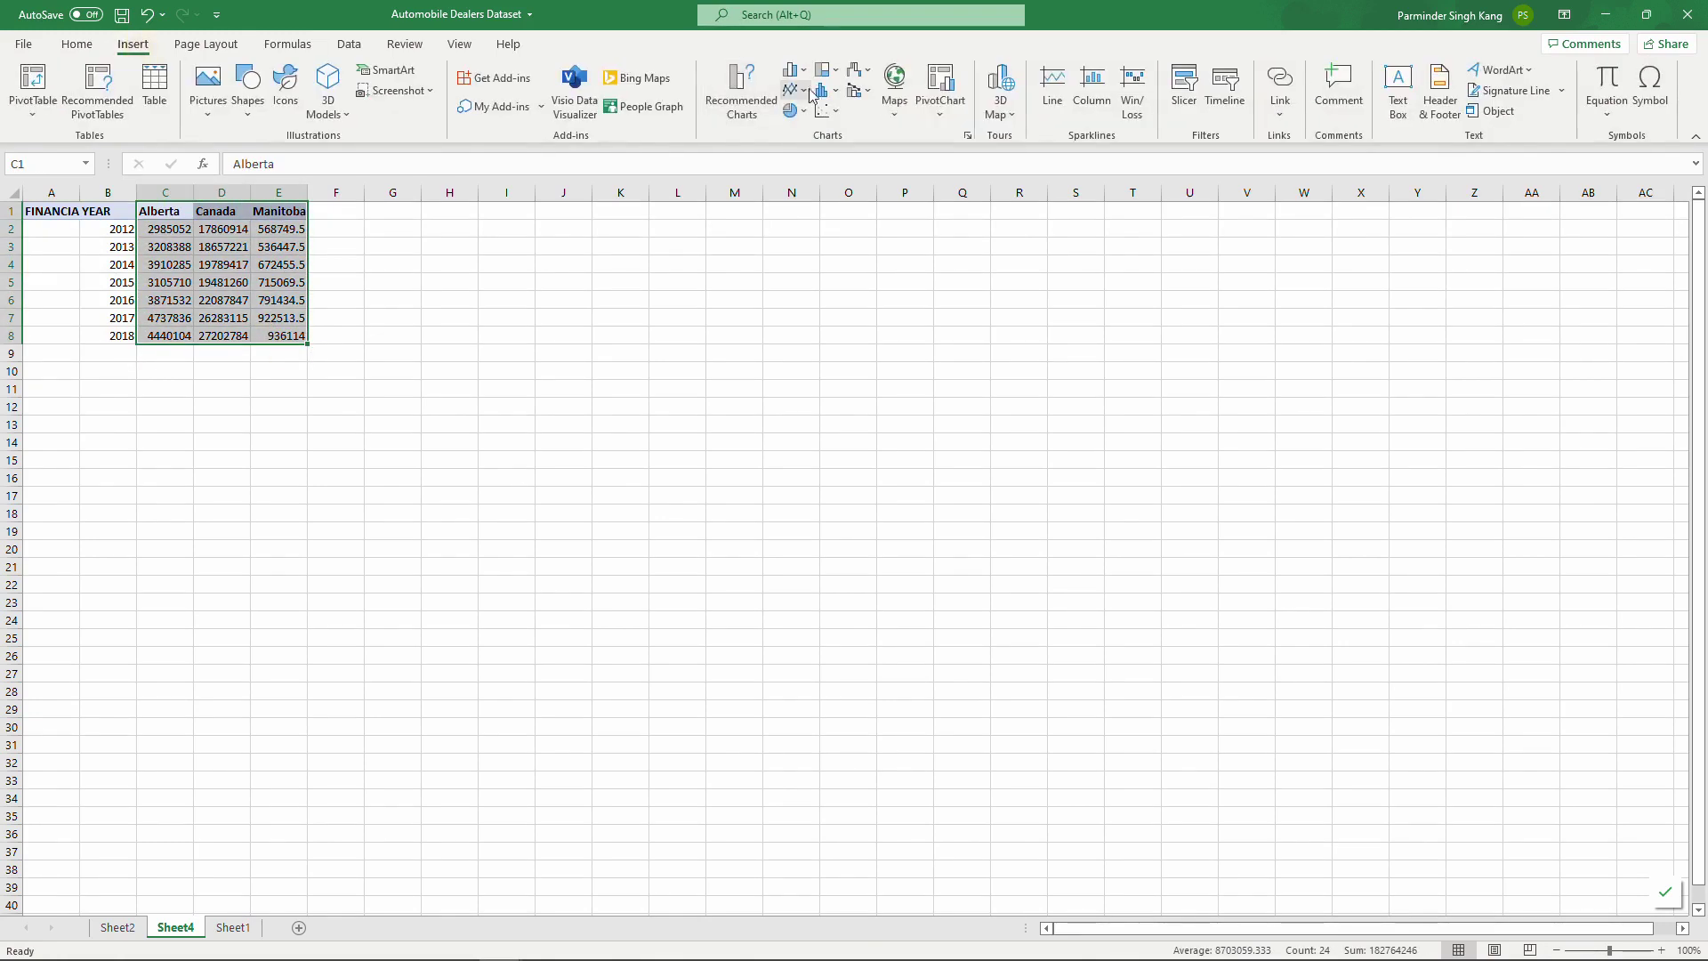
pyautogui.click(805, 73)
pyautogui.click(805, 149)
pyautogui.moveTo(660, 450); pyautogui.dragTo(444, 236)
pyautogui.moveTo(852, 471); pyautogui.dragTo(951, 518)
# - Set the chart's horizontal axis labels to the years 2012 to 2018 in B2:B8
pyautogui.click(842, 480)
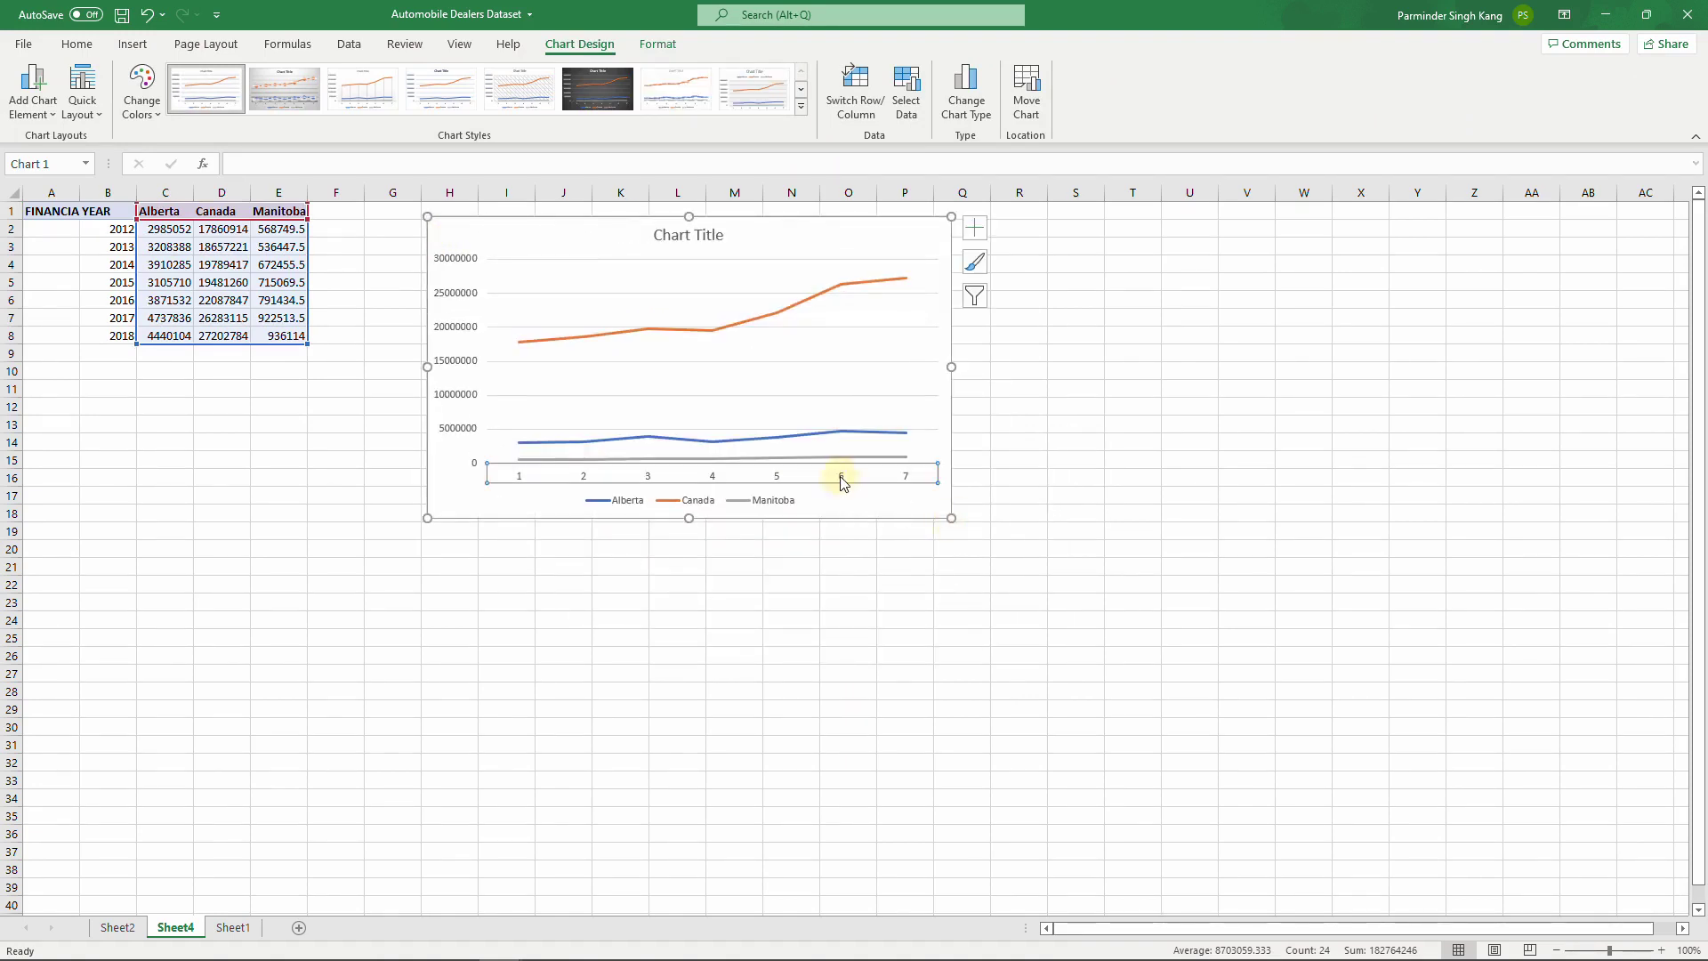
pyautogui.rightClick(842, 480)
pyautogui.click(907, 622)
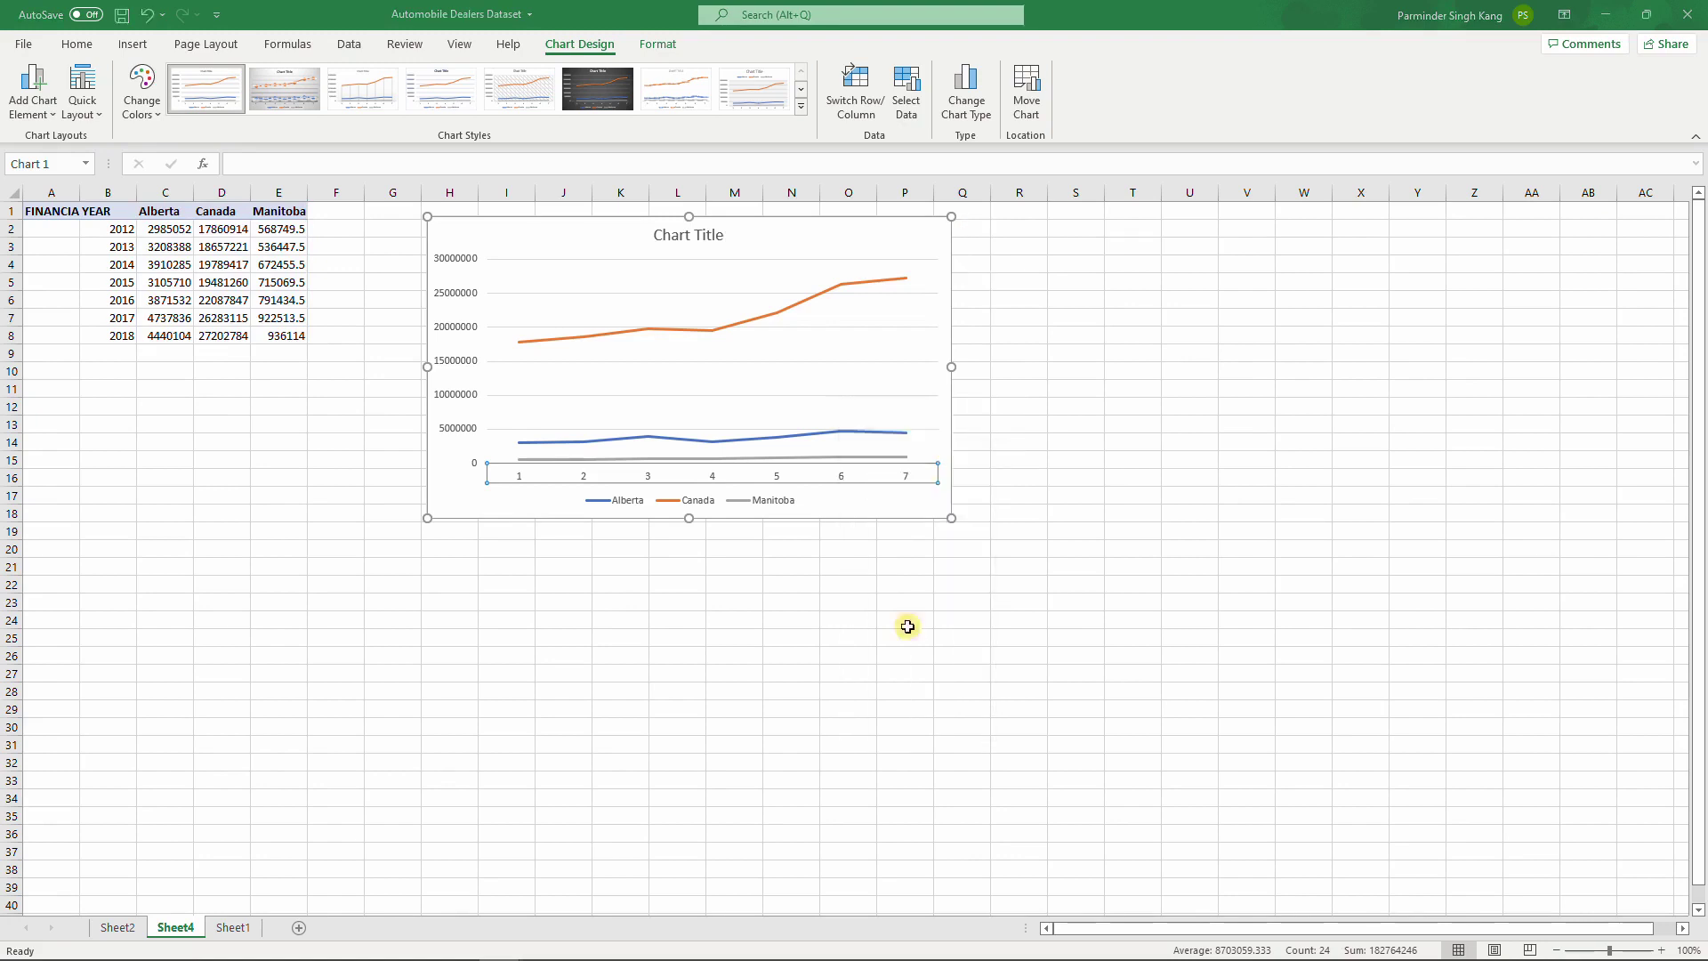
pyautogui.click(985, 285)
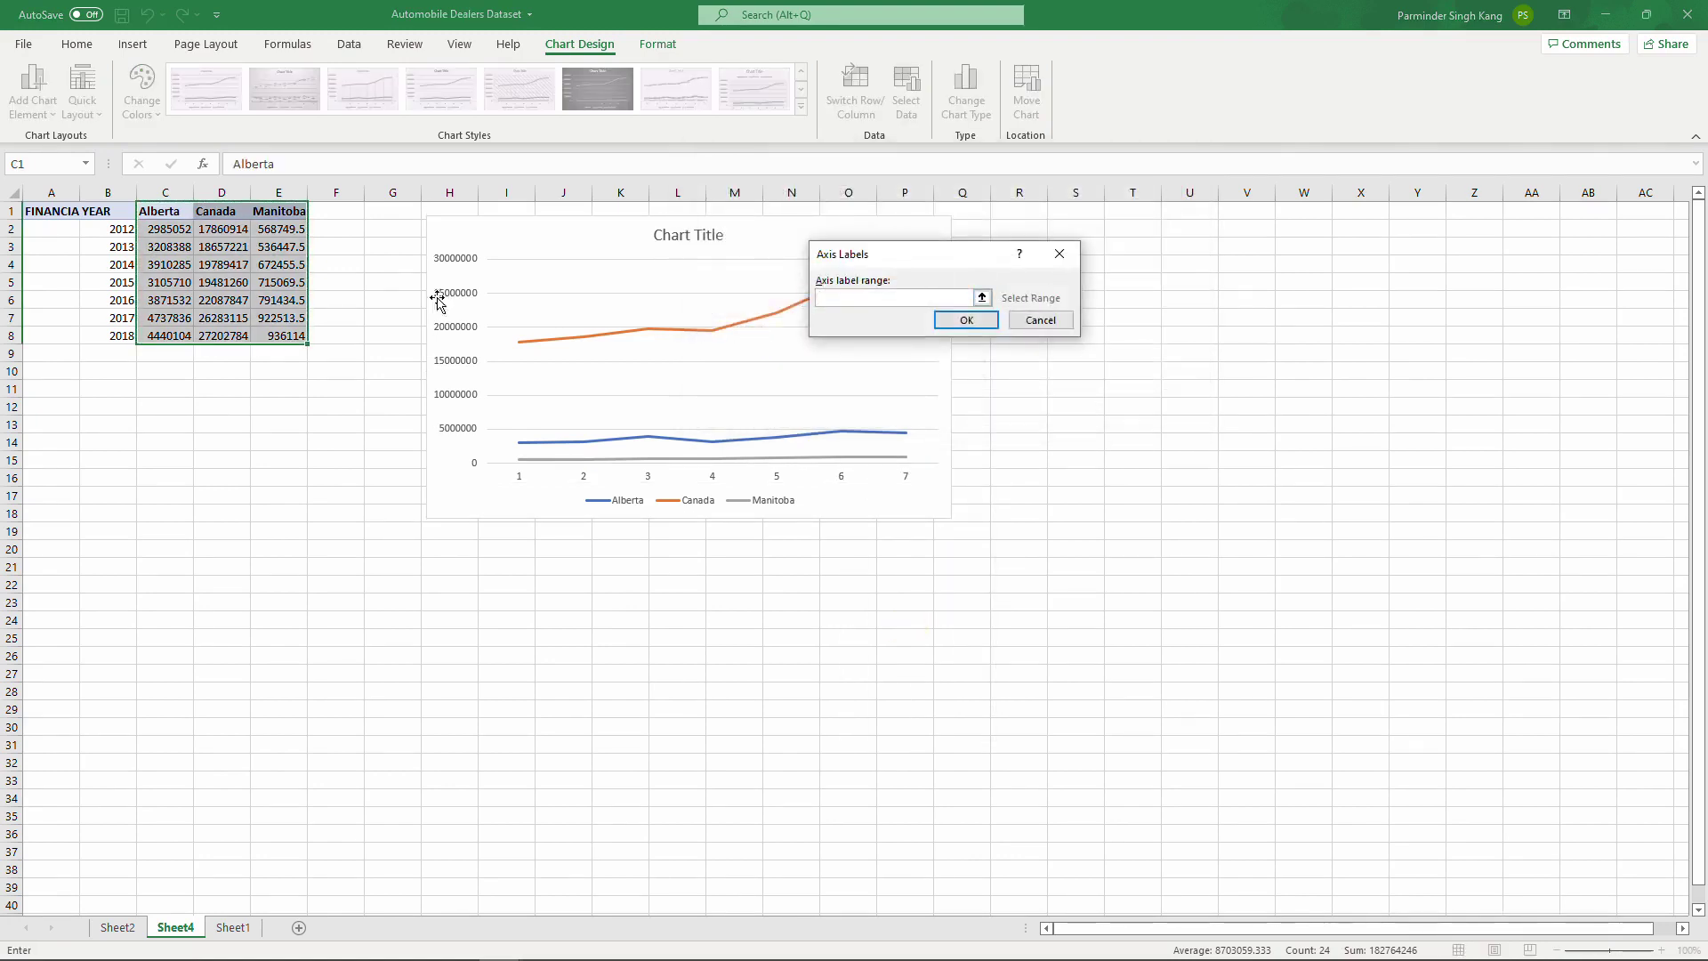
pyautogui.moveTo(108, 228); pyautogui.dragTo(125, 336)
pyautogui.click(966, 320)
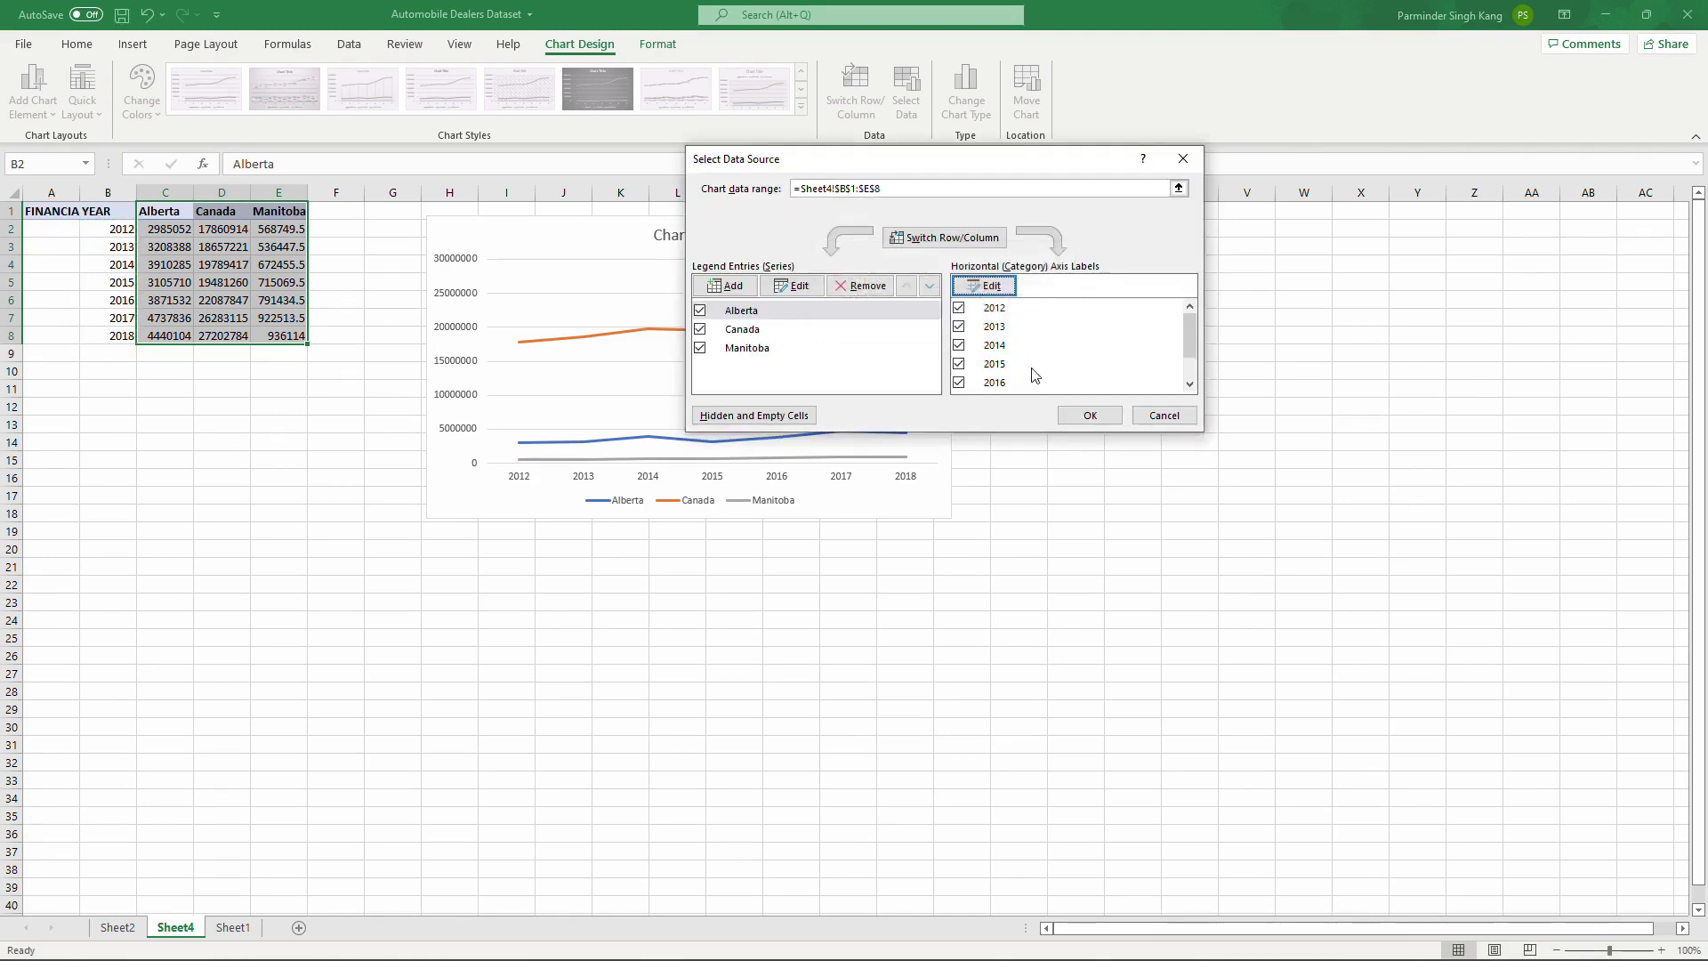
pyautogui.click(1087, 420)
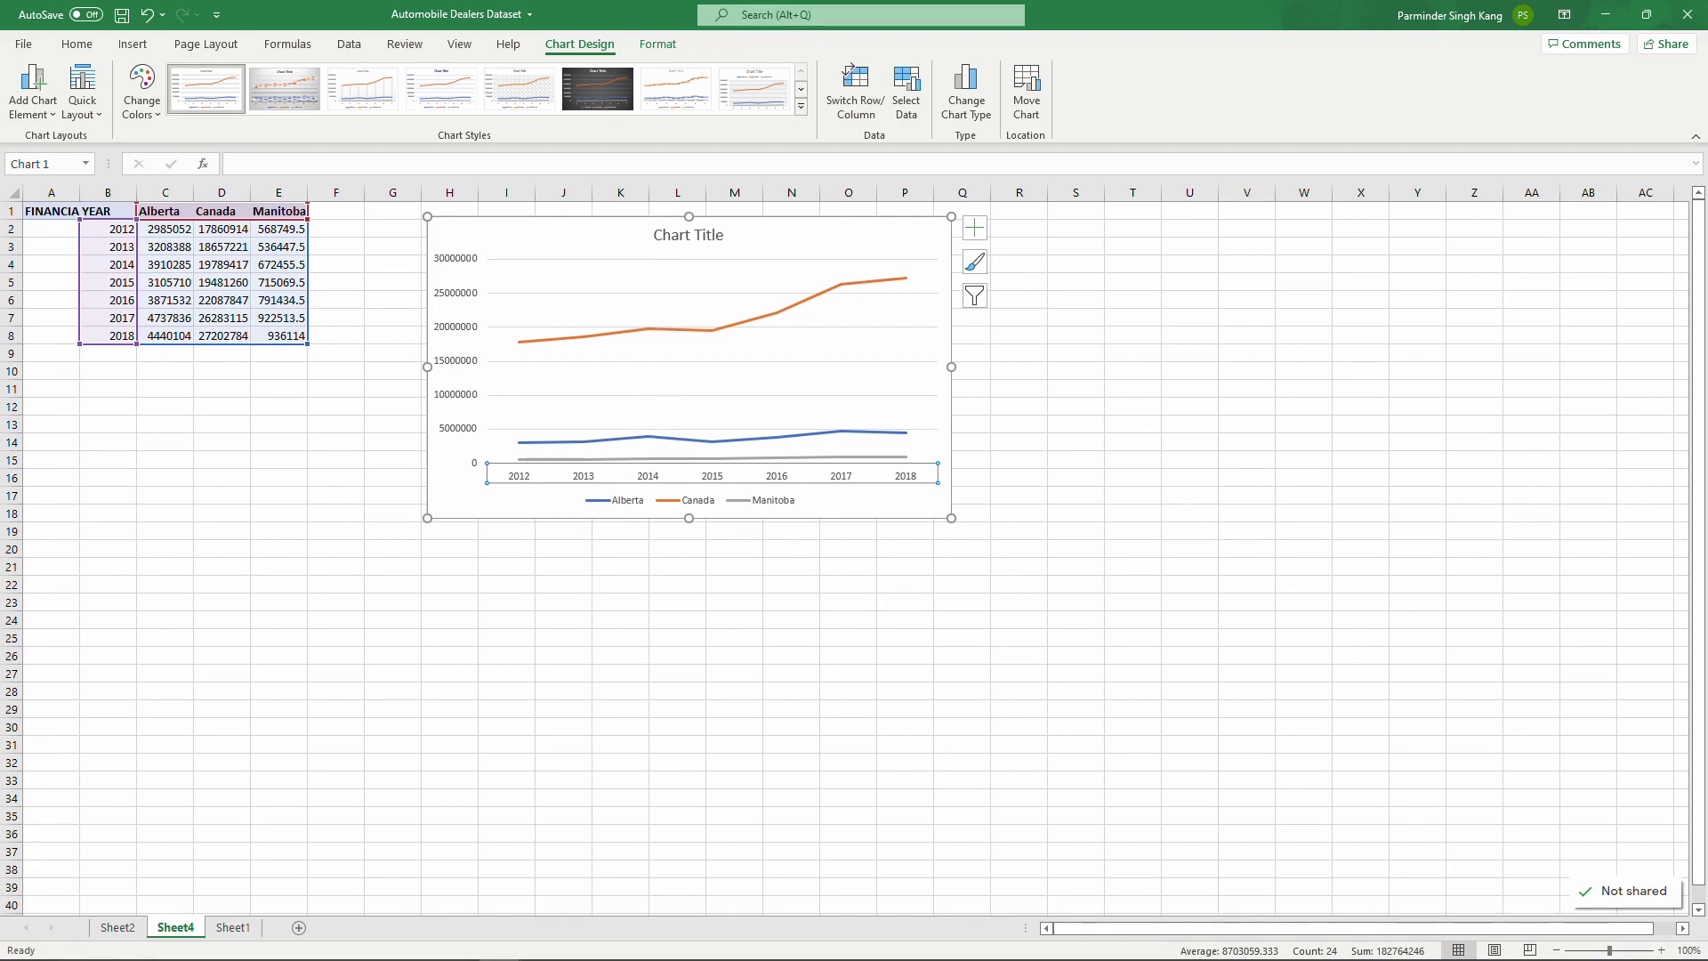
# - Open Sheet1 and return to the PivotTable on Sheet2
pyautogui.click(228, 933)
pyautogui.click(120, 932)
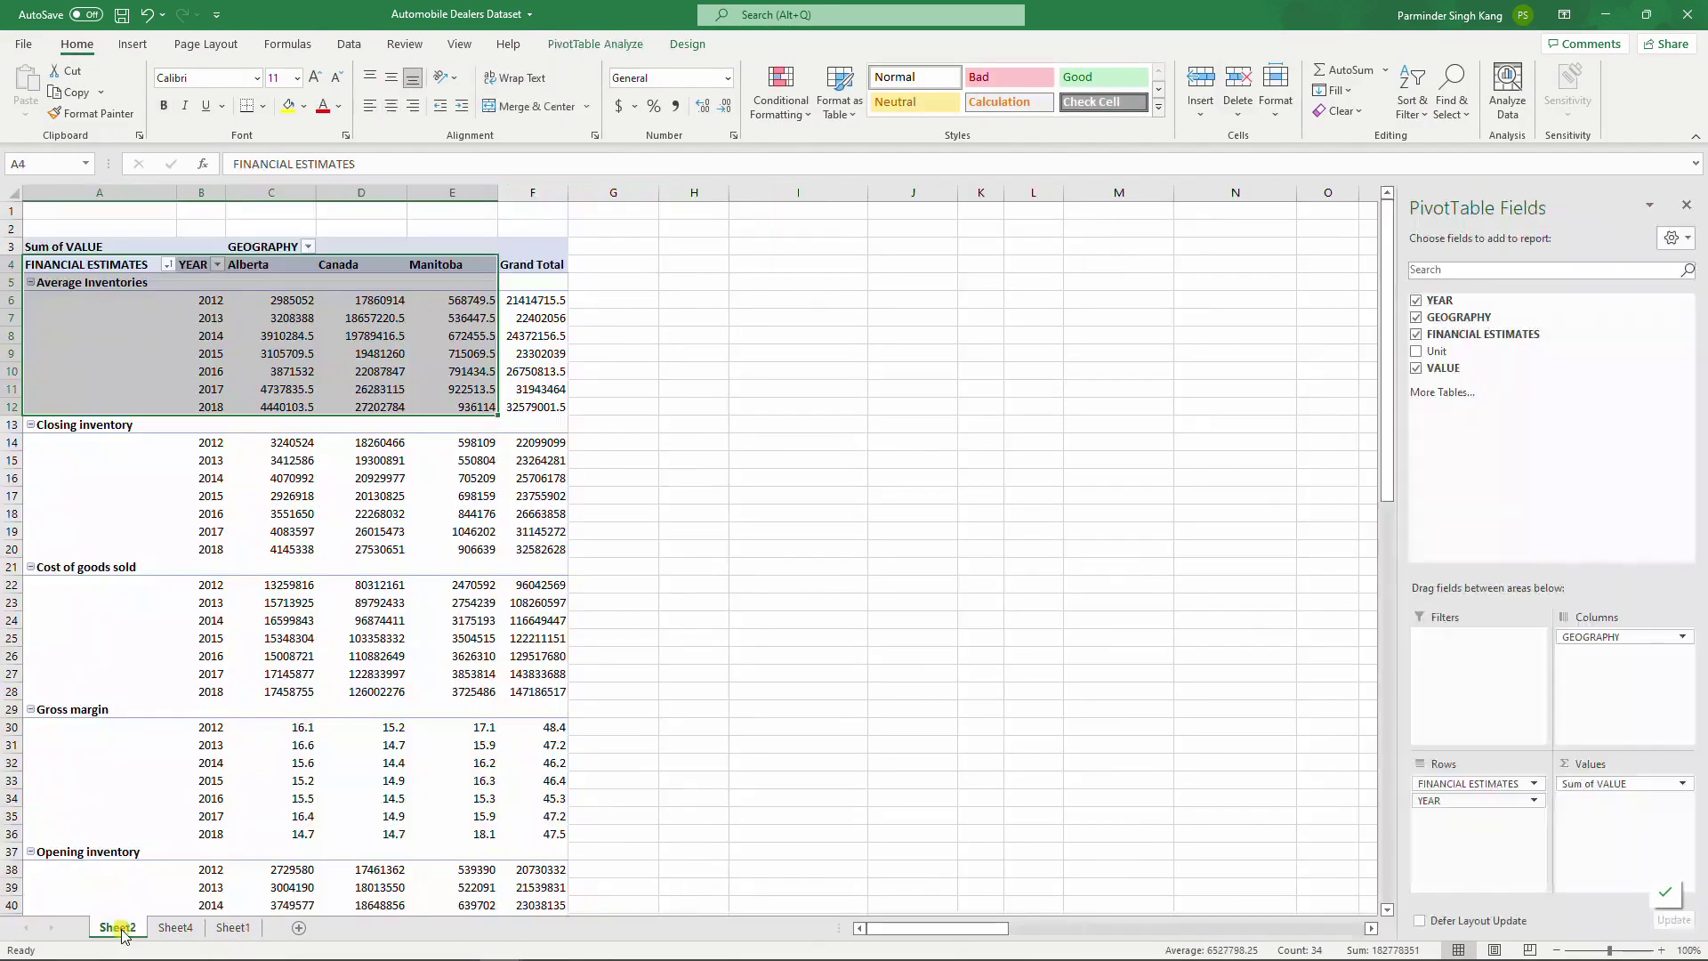
pyautogui.moveTo(237, 765)
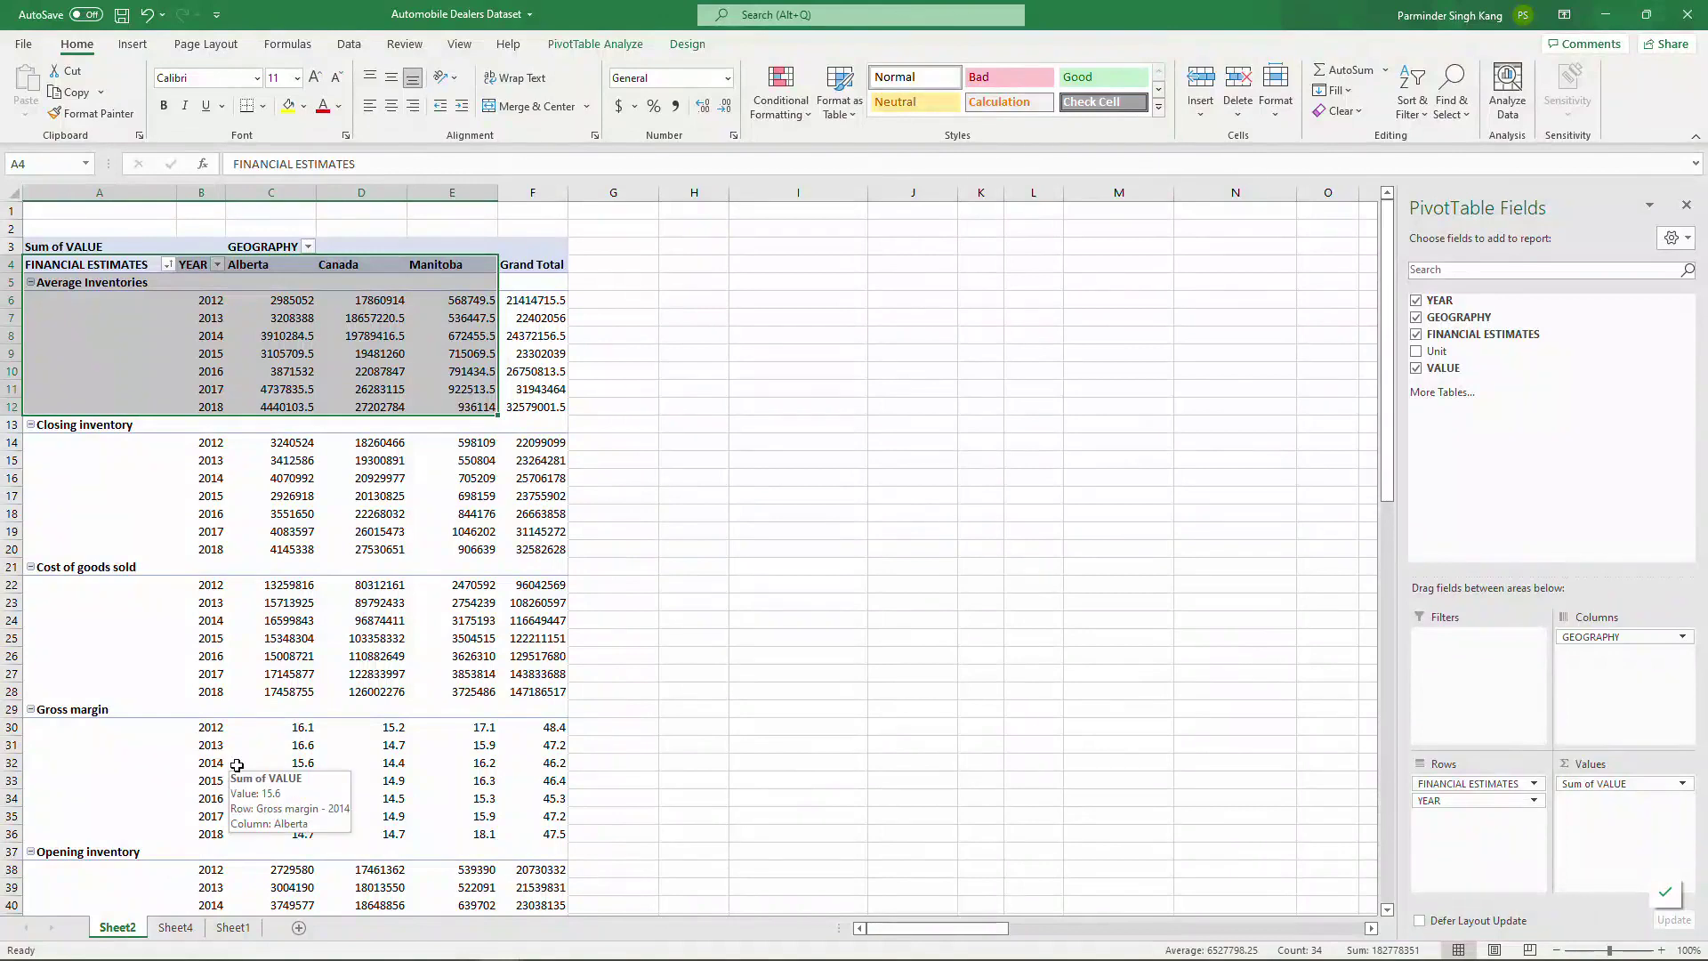